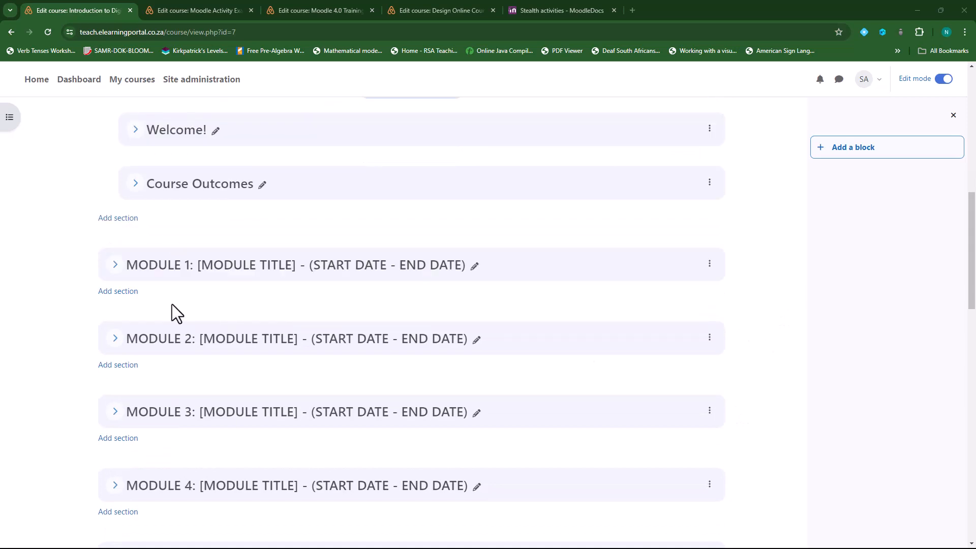
- Expand the Module 1 section and its Lesson 1 subsection in the Introduction to Digital course
{"action": "left_click", "coordinate": [115, 264]}
{"action": "scroll", "coordinate": [170, 434], "scroll_direction": "down", "scroll_amount": 5}
{"action": "left_click", "coordinate": [135, 204]}
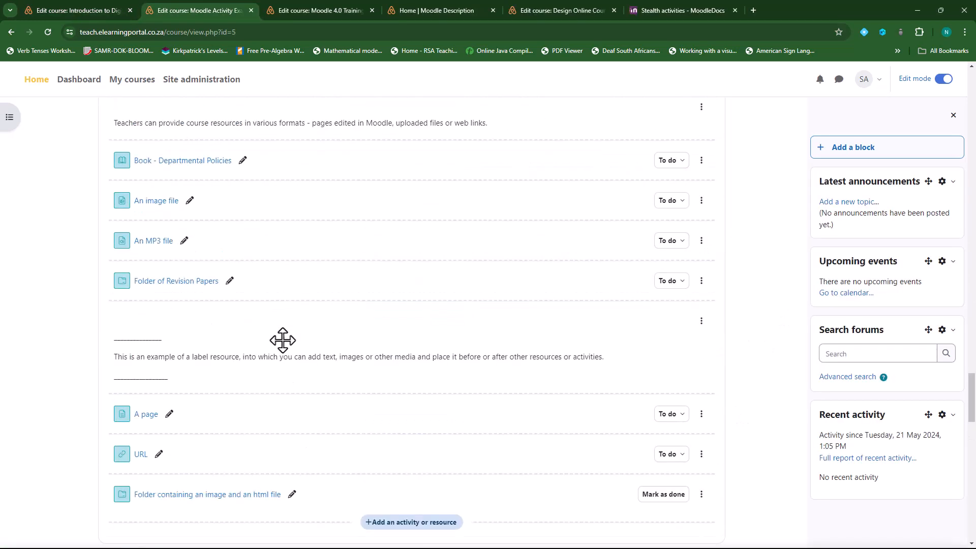
- Switch to the Moodle Activity course and look through its resource, quiz and lesson sections
{"action": "scroll", "coordinate": [283, 340], "scroll_direction": "up", "scroll_amount": 8}
{"action": "scroll", "coordinate": [282, 340], "scroll_direction": "up", "scroll_amount": 5}
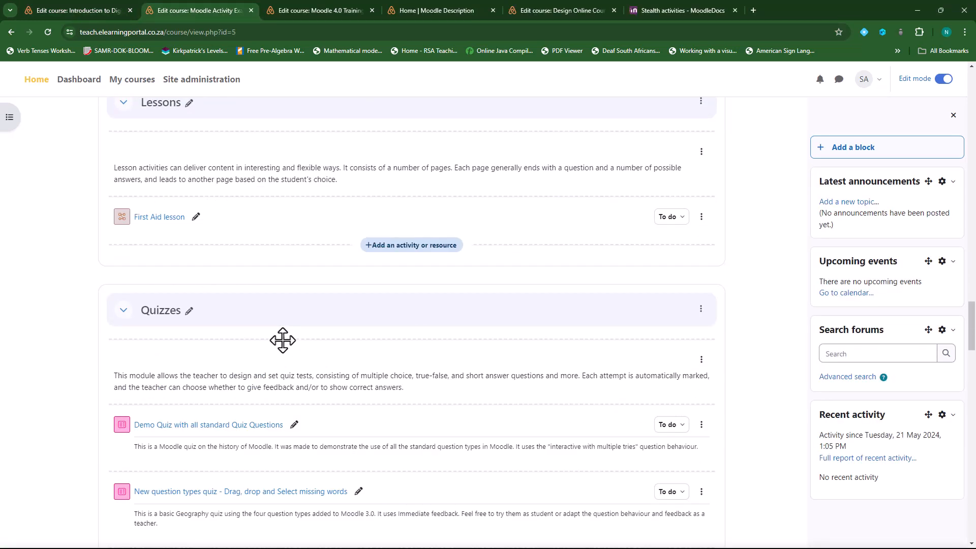
{"action": "scroll", "coordinate": [325, 474], "scroll_direction": "up", "scroll_amount": 8}
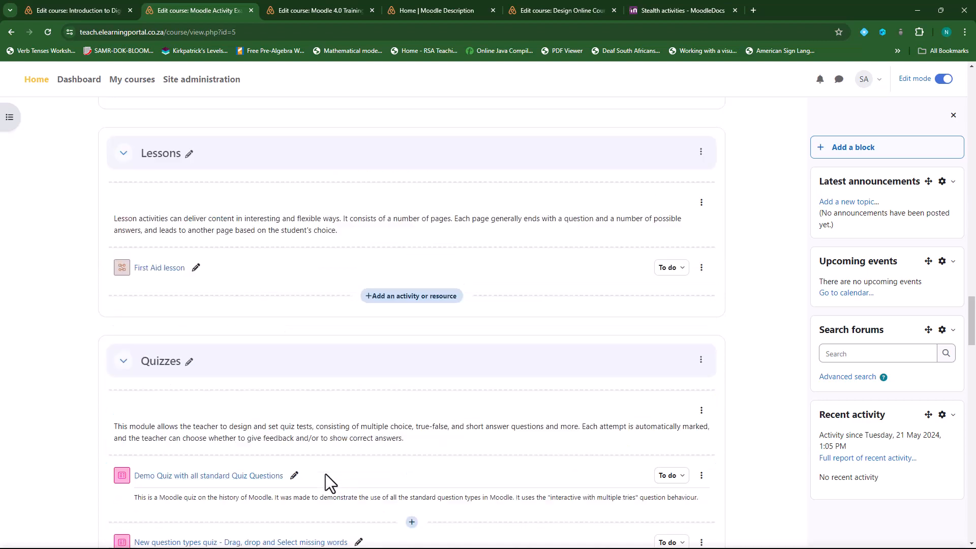
- Switch to the Moodle 4.0 Training course and examine its modules down to the Start Here section
{"action": "left_click", "coordinate": [317, 9]}
{"action": "scroll", "coordinate": [514, 228], "scroll_direction": "down", "scroll_amount": 10}
{"action": "scroll", "coordinate": [533, 303], "scroll_direction": "down", "scroll_amount": 20}
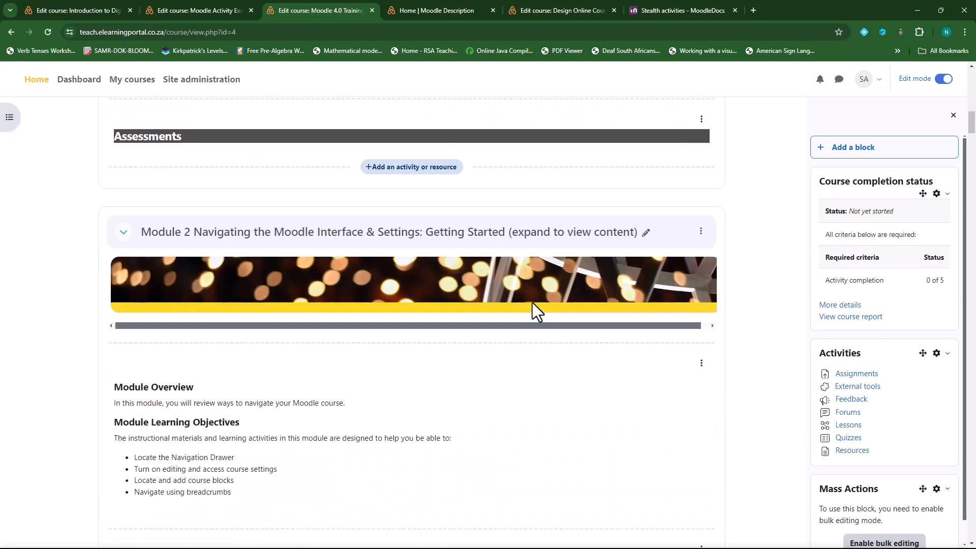
{"action": "scroll", "coordinate": [532, 303], "scroll_direction": "down", "scroll_amount": 6}
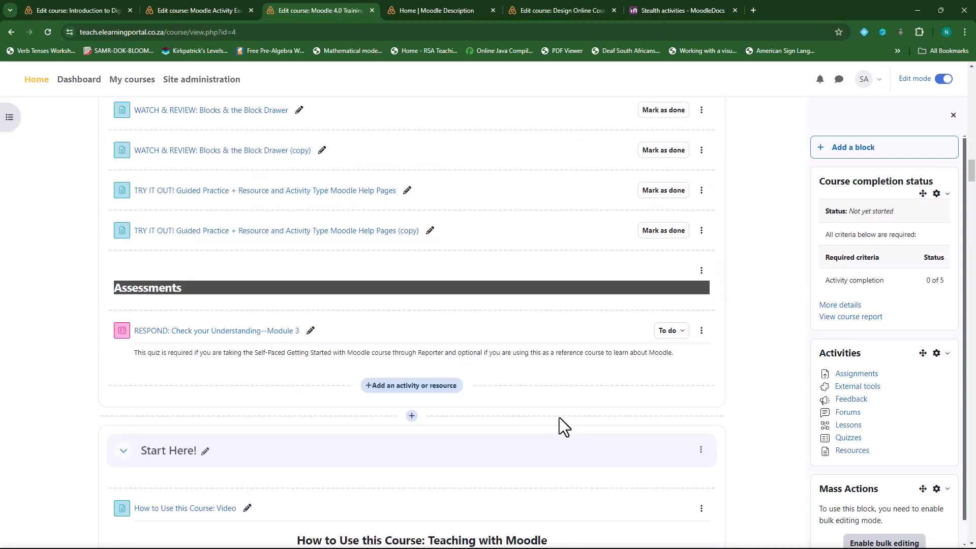
{"action": "scroll", "coordinate": [539, 395], "scroll_direction": "down", "scroll_amount": 3}
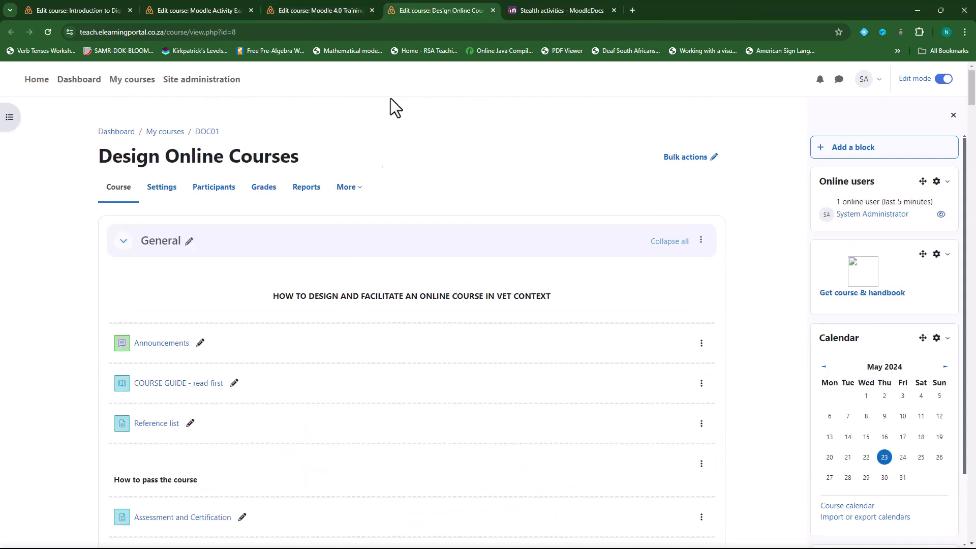
- Switch to the Design Online Courses course and examine its General, Module 1 and Module 2 sections
{"action": "scroll", "coordinate": [365, 365], "scroll_direction": "down", "scroll_amount": 11}
{"action": "scroll", "coordinate": [365, 365], "scroll_direction": "down", "scroll_amount": 6}
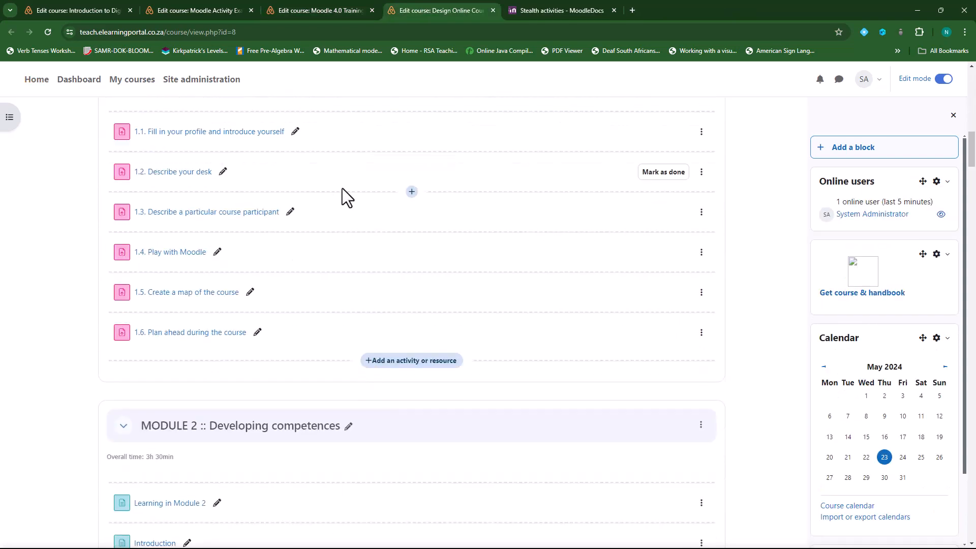
{"action": "scroll", "coordinate": [379, 305], "scroll_direction": "down", "scroll_amount": 3}
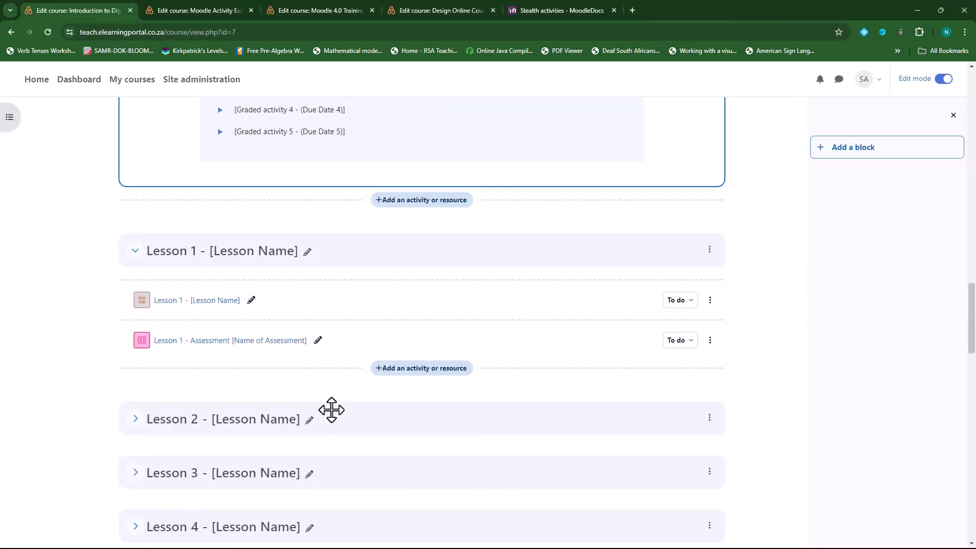
- Return to the Introduction to Digital course and examine Module 1's student task list and lesson sections
{"action": "scroll", "coordinate": [331, 410], "scroll_direction": "down", "scroll_amount": 4}
{"action": "scroll", "coordinate": [307, 409], "scroll_direction": "up", "scroll_amount": 11}
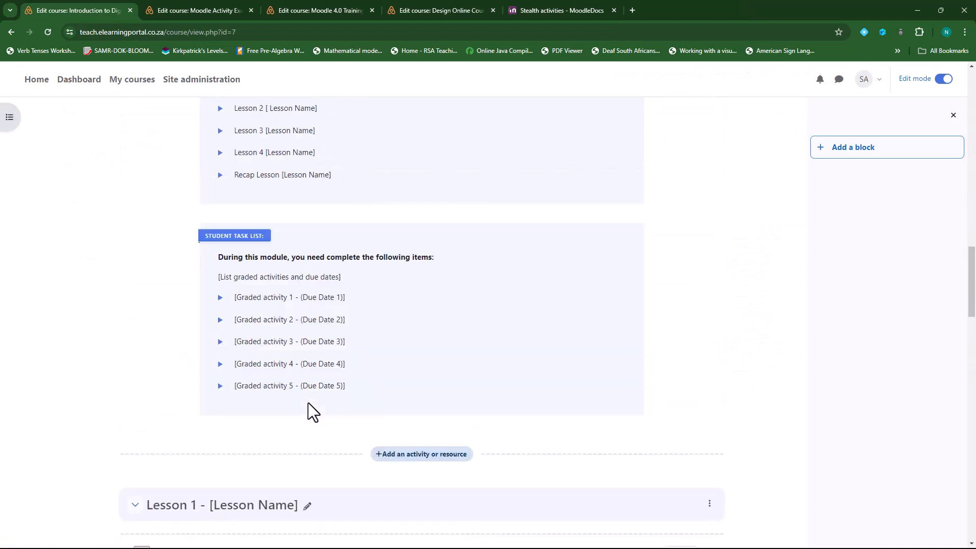
{"action": "scroll", "coordinate": [297, 387], "scroll_direction": "down", "scroll_amount": 2}
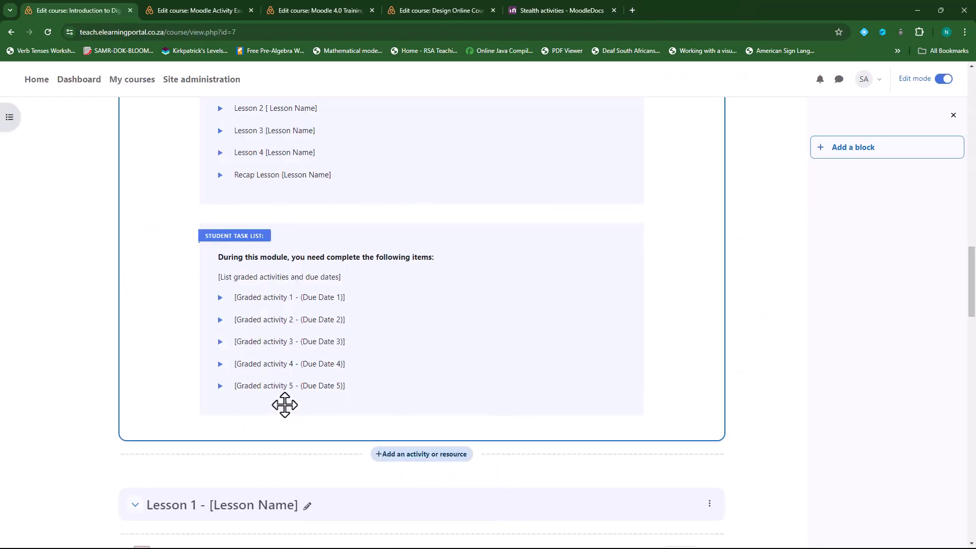
{"action": "scroll", "coordinate": [283, 404], "scroll_direction": "down", "scroll_amount": 5}
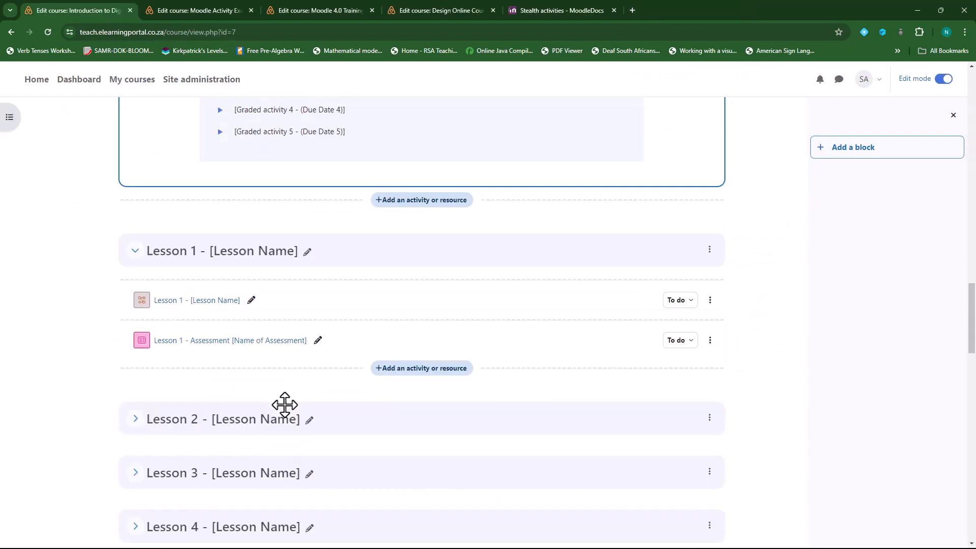
{"action": "scroll", "coordinate": [285, 405], "scroll_direction": "down", "scroll_amount": 2}
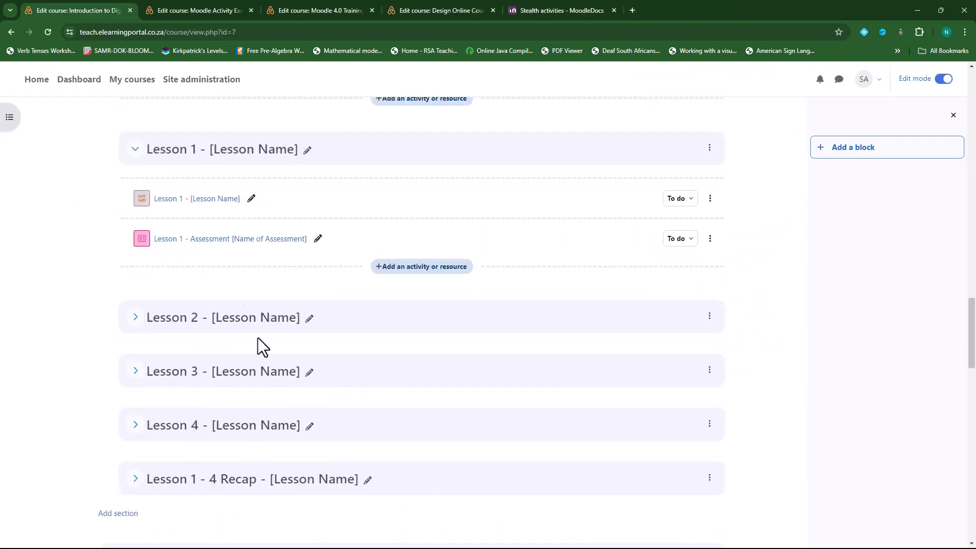
- Expand the Lesson 2 and Lesson 3 subsections of Module 1 to view their activities
{"action": "left_click", "coordinate": [135, 317]}
{"action": "scroll", "coordinate": [228, 392], "scroll_direction": "down", "scroll_amount": 3}
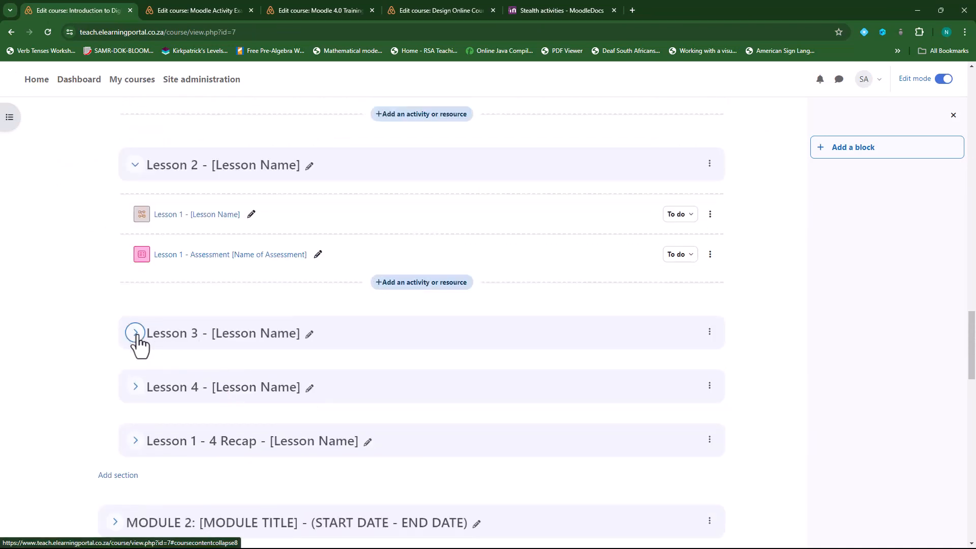
{"action": "left_click", "coordinate": [135, 333]}
{"action": "scroll", "coordinate": [203, 399], "scroll_direction": "down", "scroll_amount": 1}
{"action": "scroll", "coordinate": [254, 413], "scroll_direction": "up", "scroll_amount": 3}
{"action": "scroll", "coordinate": [371, 449], "scroll_direction": "up", "scroll_amount": 5}
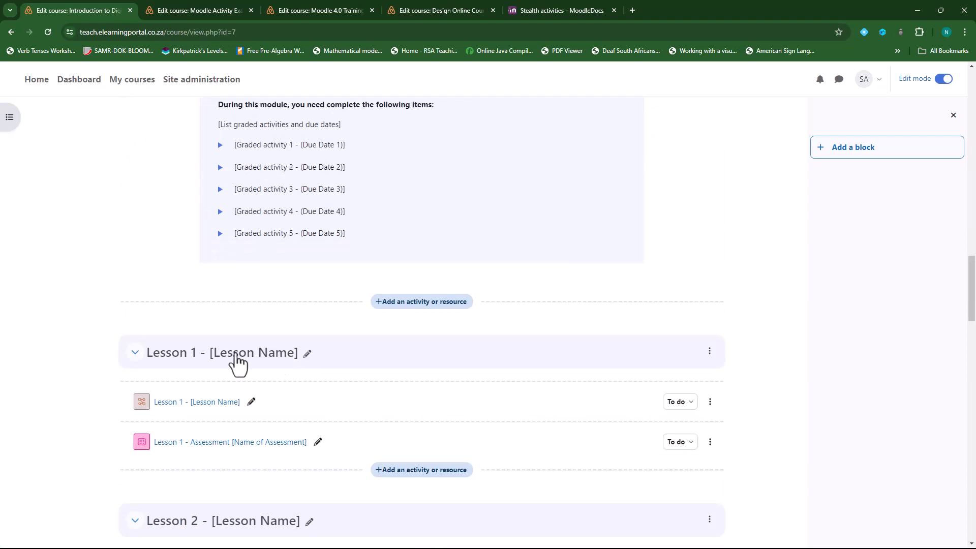
{"action": "scroll", "coordinate": [248, 528], "scroll_direction": "up", "scroll_amount": 1}
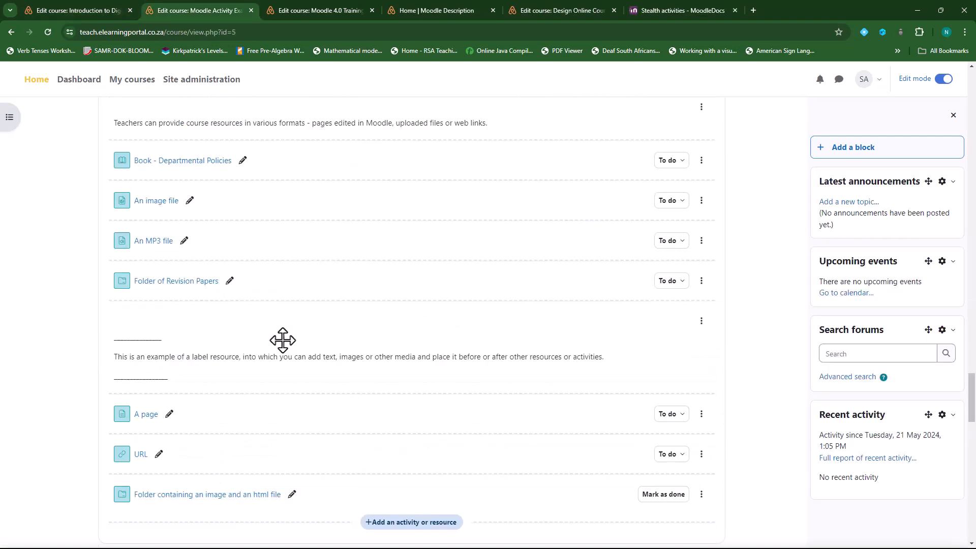
- Review the sections of the Moodle Activity course and the modules of the Moodle 4.0 Training course
{"action": "scroll", "coordinate": [284, 339], "scroll_direction": "up", "scroll_amount": 15}
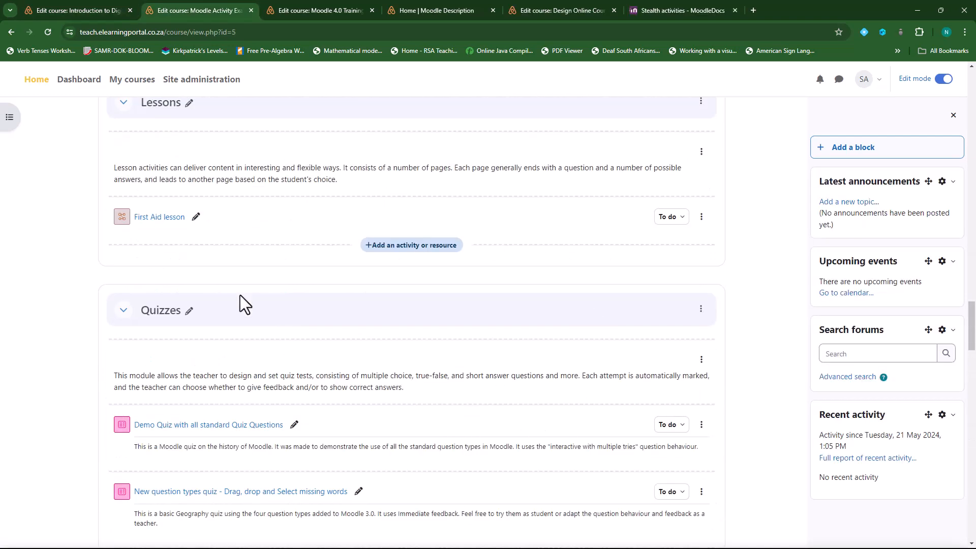
{"action": "scroll", "coordinate": [325, 474], "scroll_direction": "up", "scroll_amount": 8}
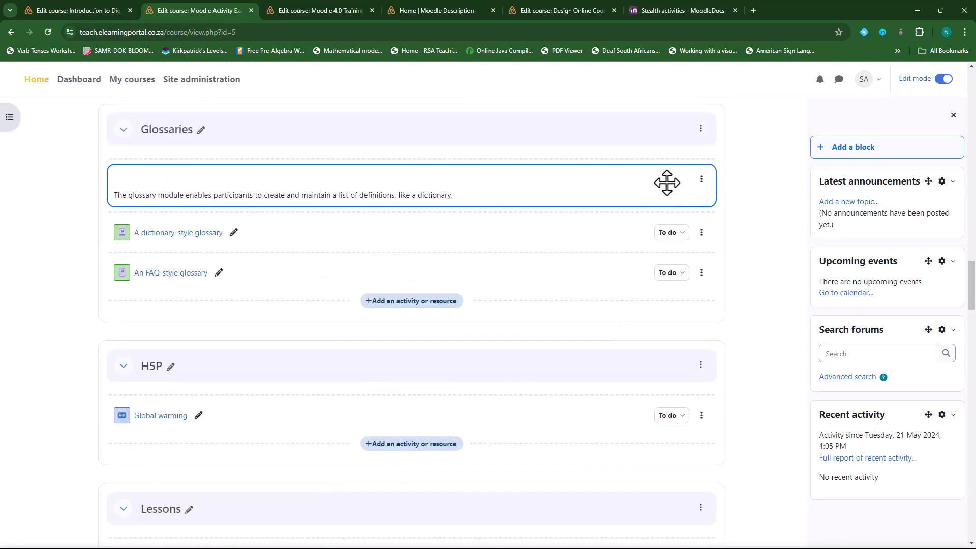
{"action": "left_click", "coordinate": [319, 9]}
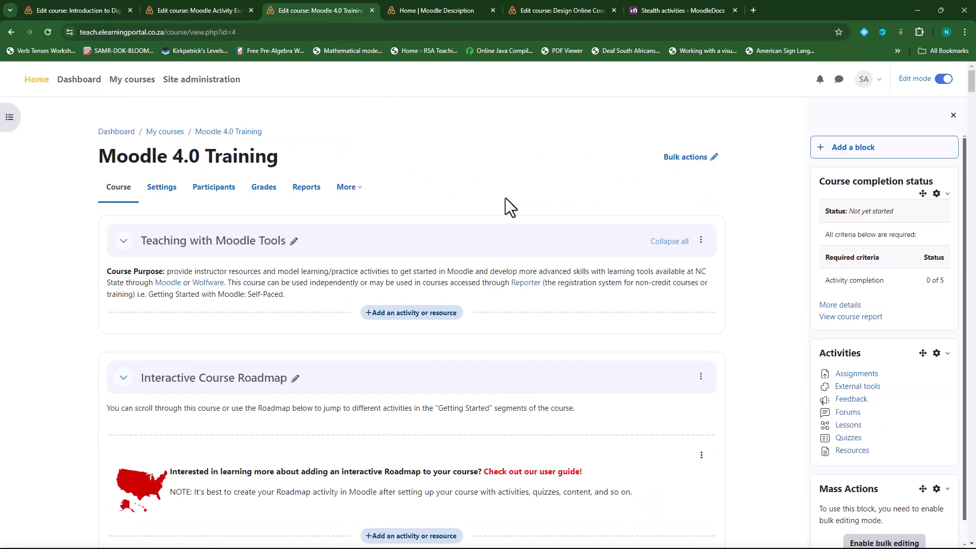
{"action": "scroll", "coordinate": [505, 204], "scroll_direction": "down", "scroll_amount": 20}
{"action": "scroll", "coordinate": [533, 309], "scroll_direction": "down", "scroll_amount": 15}
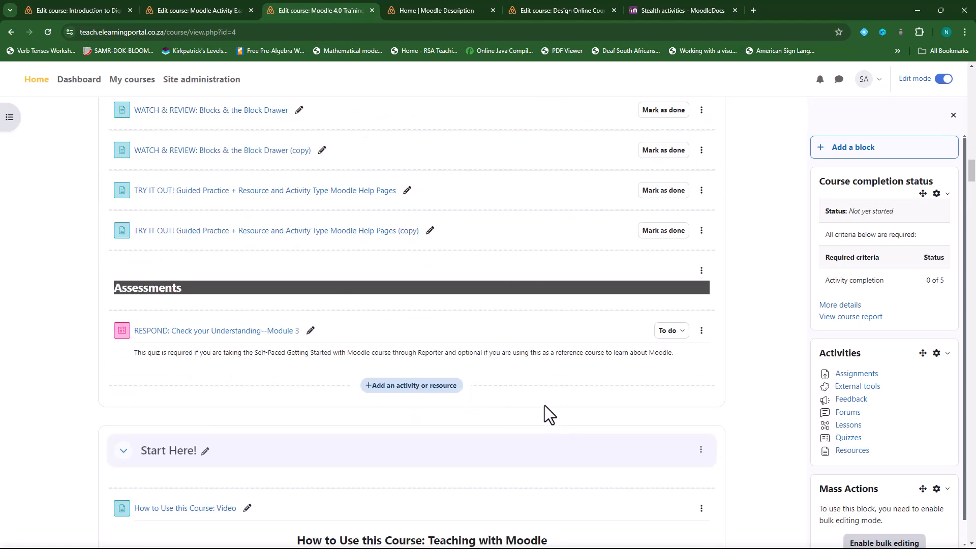
{"action": "scroll", "coordinate": [539, 395], "scroll_direction": "down", "scroll_amount": 3}
- Close the Moodle Description page and examine the Design Online Courses sections from General to Module 2
{"action": "left_click", "coordinate": [492, 10]}
{"action": "left_click", "coordinate": [437, 10]}
{"action": "scroll", "coordinate": [366, 373], "scroll_direction": "down", "scroll_amount": 10}
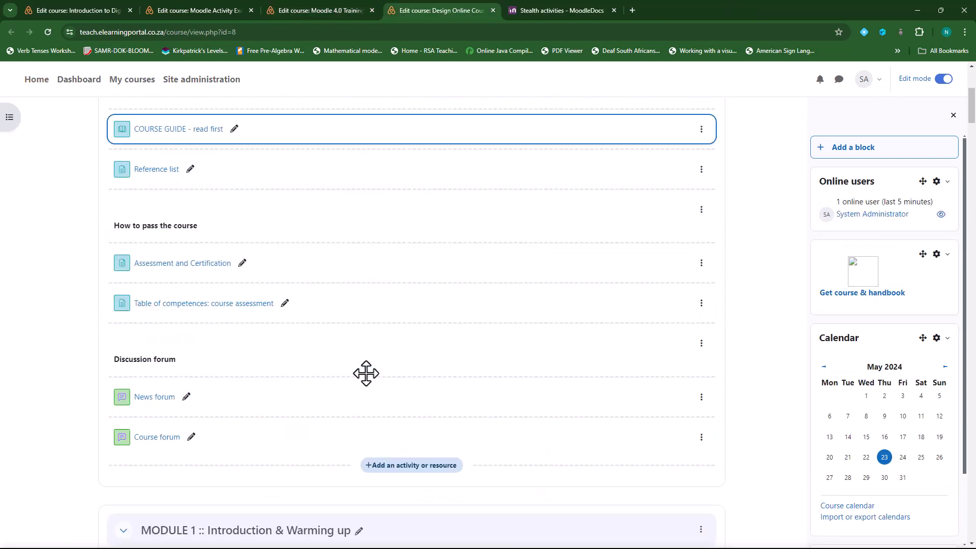
{"action": "scroll", "coordinate": [365, 364], "scroll_direction": "down", "scroll_amount": 5}
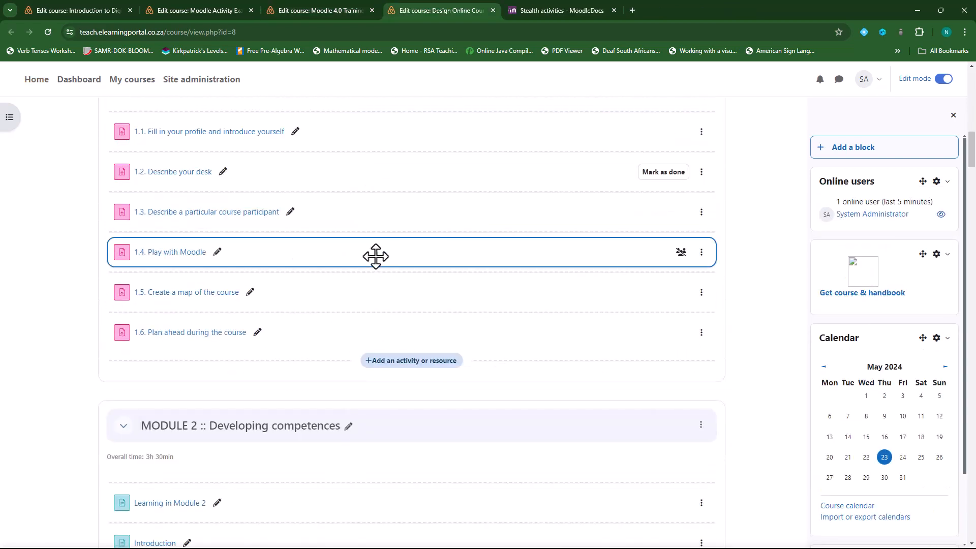
{"action": "scroll", "coordinate": [374, 257], "scroll_direction": "down", "scroll_amount": 3}
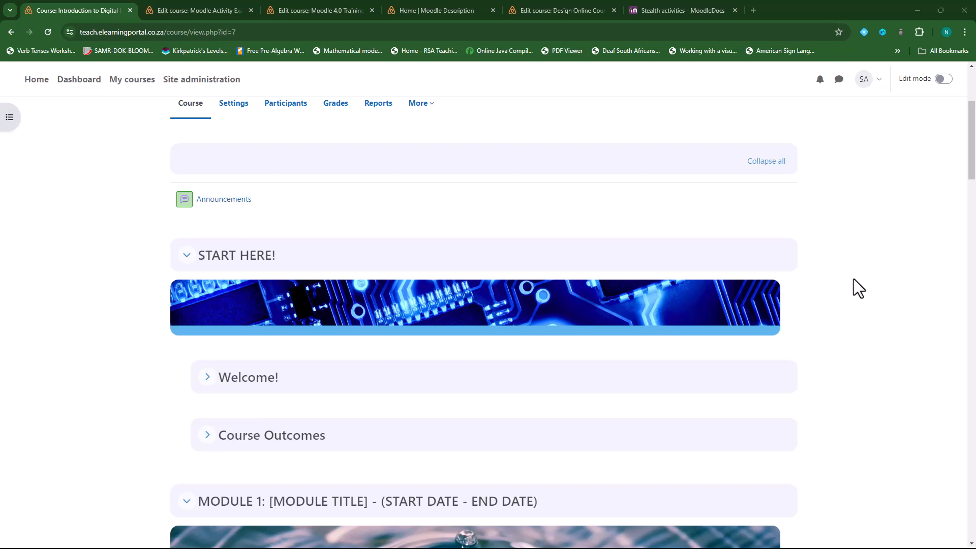
- Open the Advanced features page in Site administration and locate the Allow stealth activities setting
{"action": "left_click", "coordinate": [220, 81]}
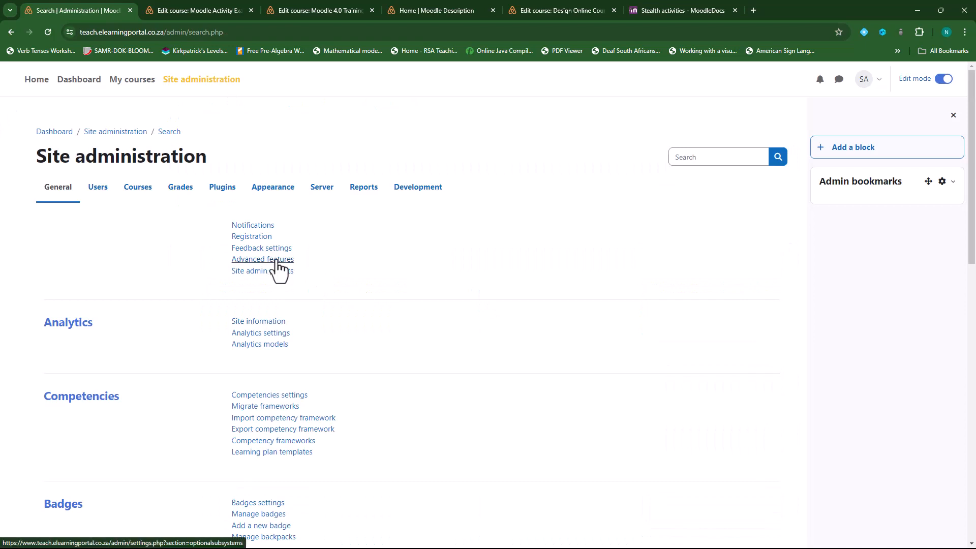
{"action": "left_click", "coordinate": [277, 260]}
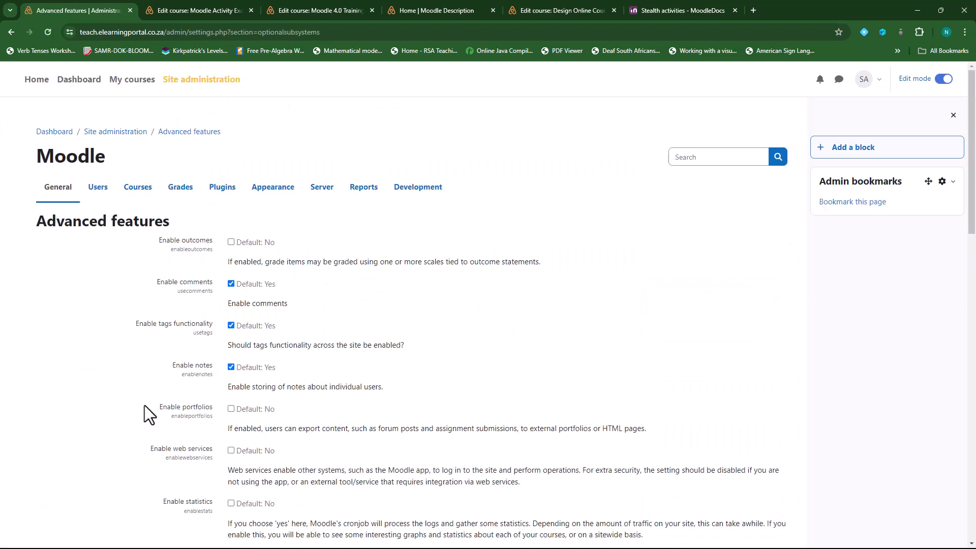
{"action": "scroll", "coordinate": [144, 405], "scroll_direction": "down", "scroll_amount": 4}
{"action": "scroll", "coordinate": [145, 404], "scroll_direction": "down", "scroll_amount": 7}
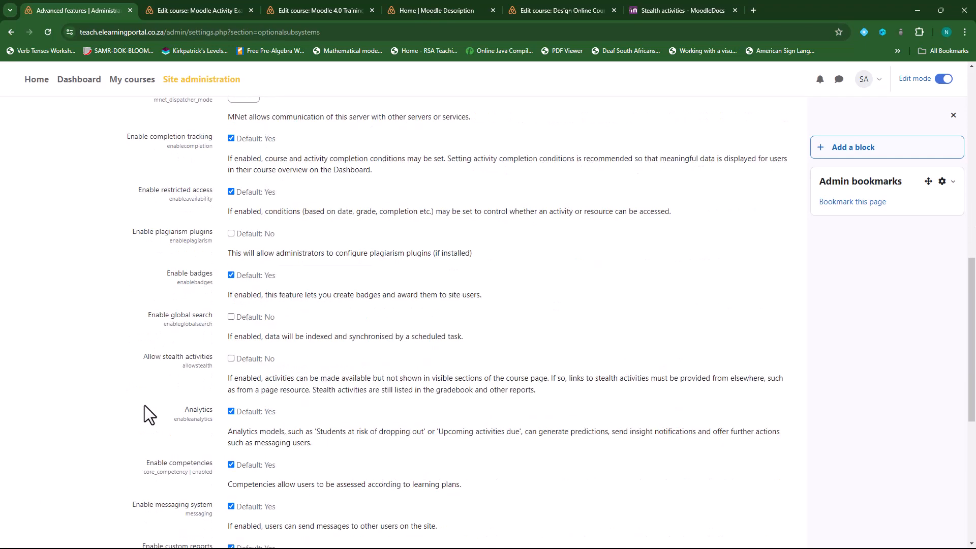
{"action": "left_click_drag", "start_coordinate": [142, 358], "coordinate": [210, 362]}
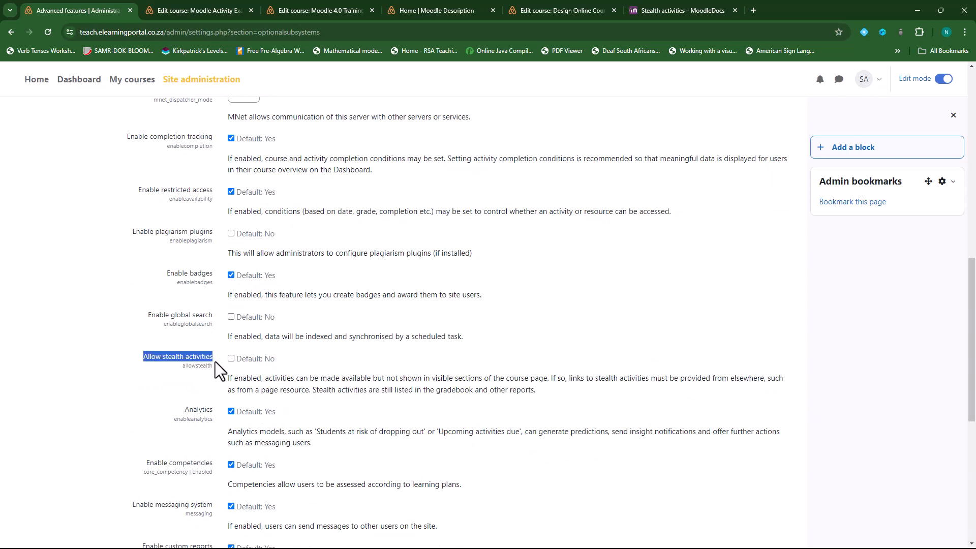
- Save the site's Advanced features settings
{"action": "left_click", "coordinate": [349, 360]}
{"action": "scroll", "coordinate": [356, 361], "scroll_direction": "down", "scroll_amount": 7}
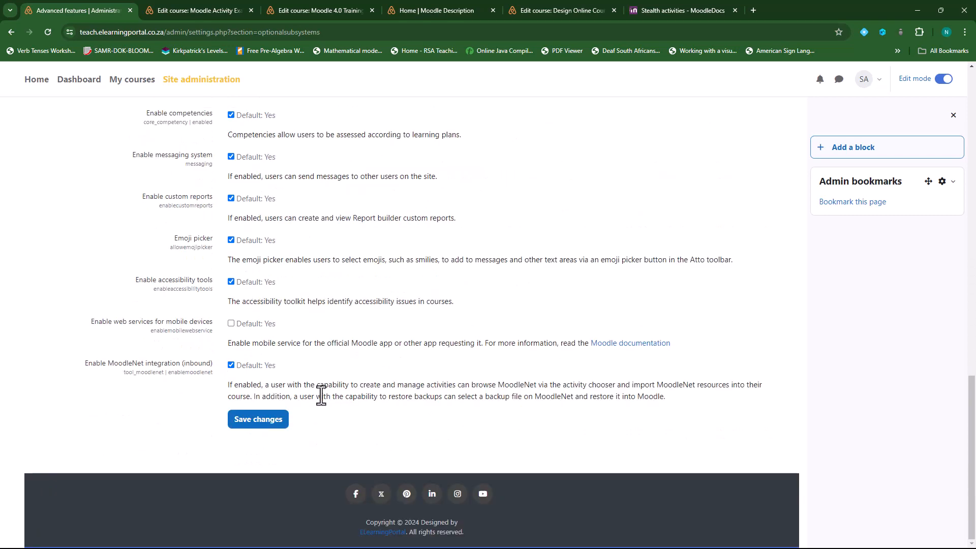
{"action": "left_click", "coordinate": [258, 422]}
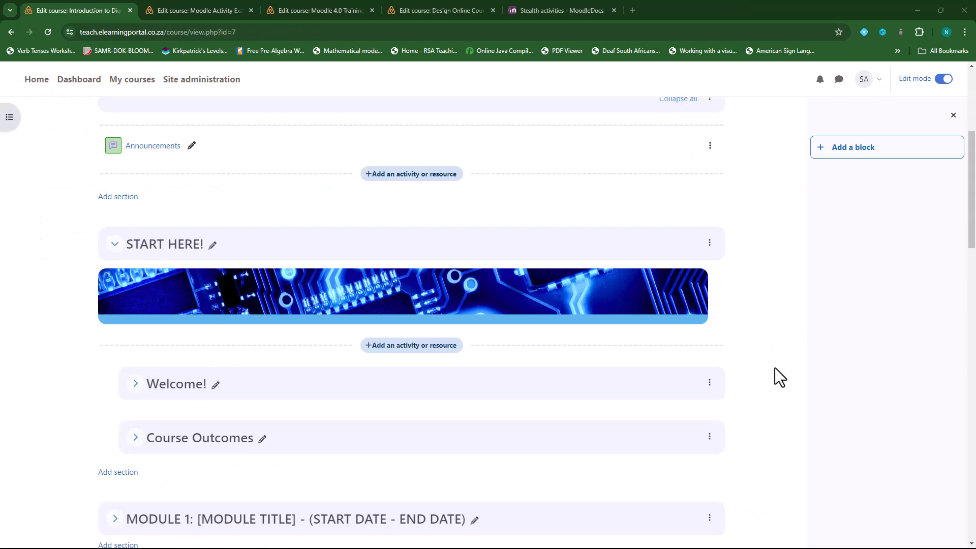
- Expand Module 1 in the Introduction to Digital course and open its Lesson 1 subsection to show its activities
{"action": "scroll", "coordinate": [775, 368], "scroll_direction": "down", "scroll_amount": 2}
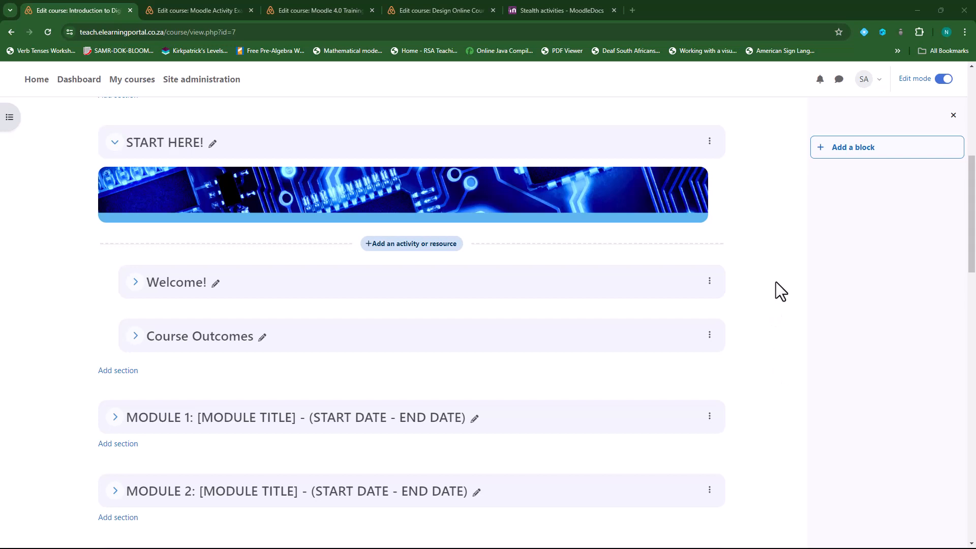
{"action": "scroll", "coordinate": [776, 313], "scroll_direction": "down", "scroll_amount": 1}
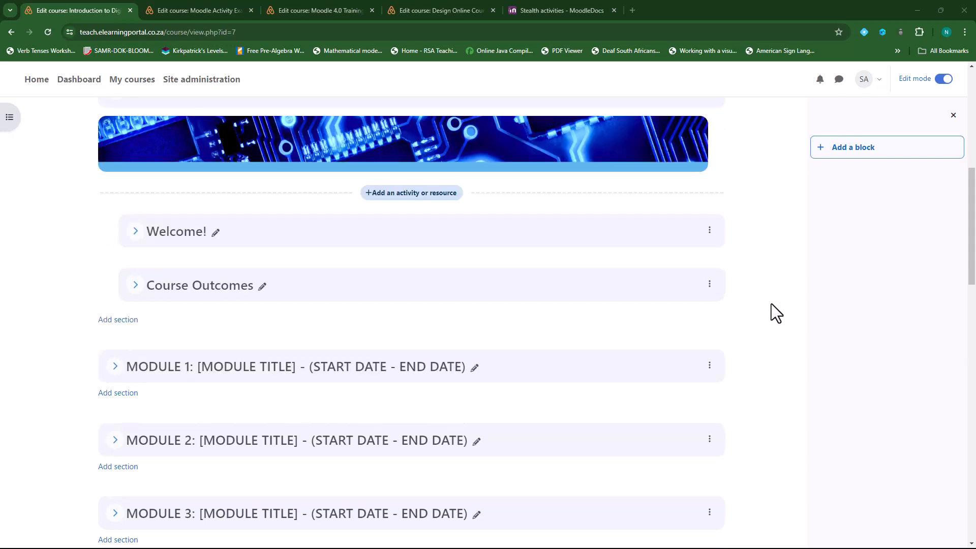
{"action": "scroll", "coordinate": [768, 350], "scroll_direction": "down", "scroll_amount": 2}
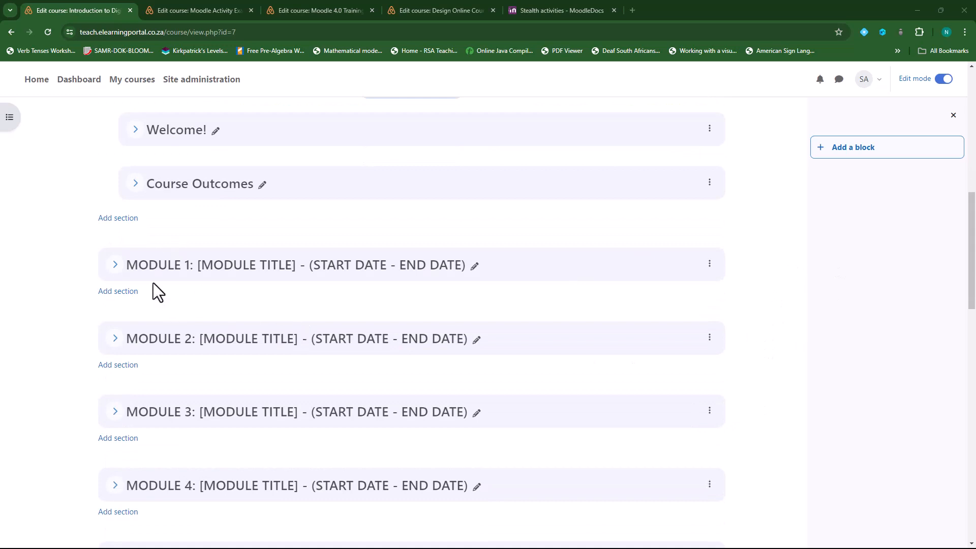
{"action": "left_click", "coordinate": [115, 265]}
{"action": "scroll", "coordinate": [257, 368], "scroll_direction": "down", "scroll_amount": 3}
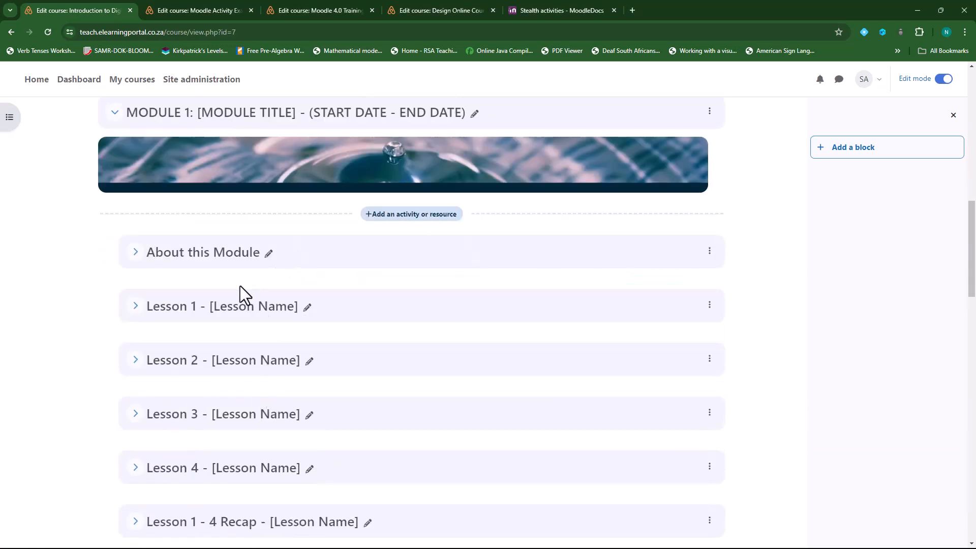
{"action": "scroll", "coordinate": [171, 432], "scroll_direction": "down", "scroll_amount": 2}
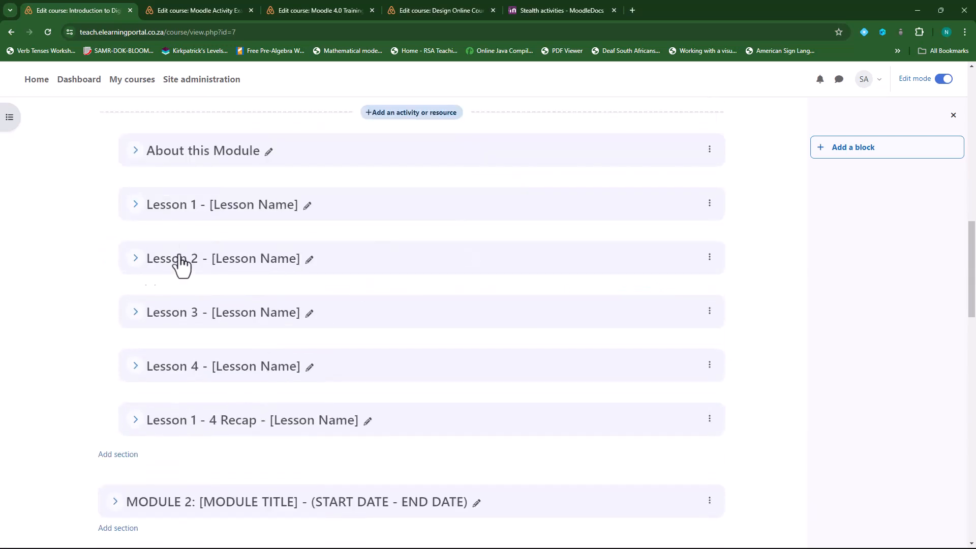
{"action": "left_click", "coordinate": [136, 205]}
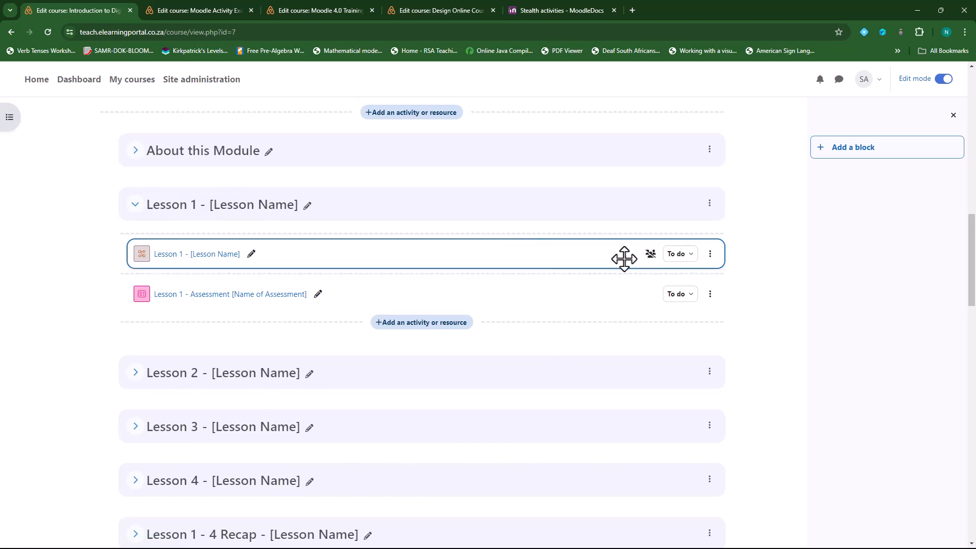
{"action": "scroll", "coordinate": [760, 327], "scroll_direction": "up", "scroll_amount": 5}
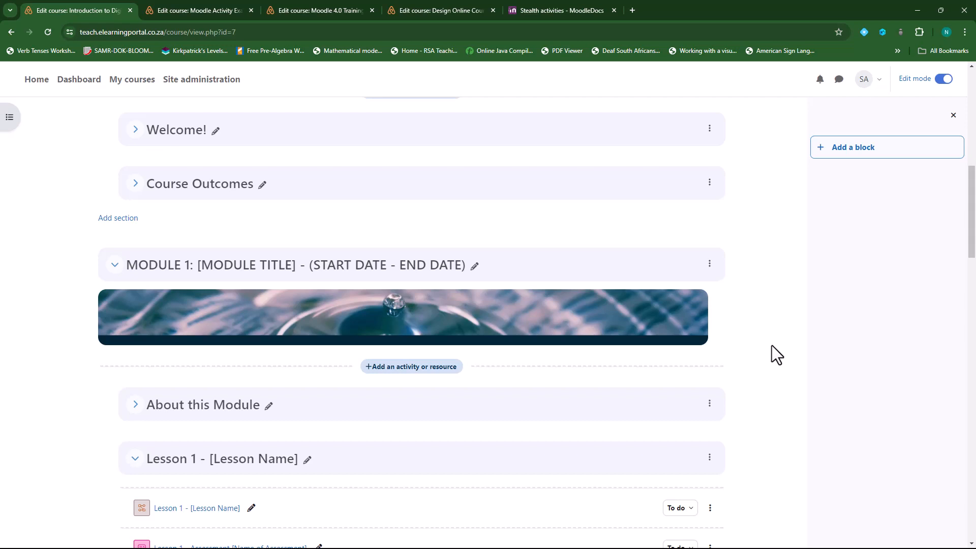
- Expand About this Module in Module 1 and examine its overview, learning outcomes, lessons and student task list
{"action": "scroll", "coordinate": [771, 346], "scroll_direction": "down", "scroll_amount": 3}
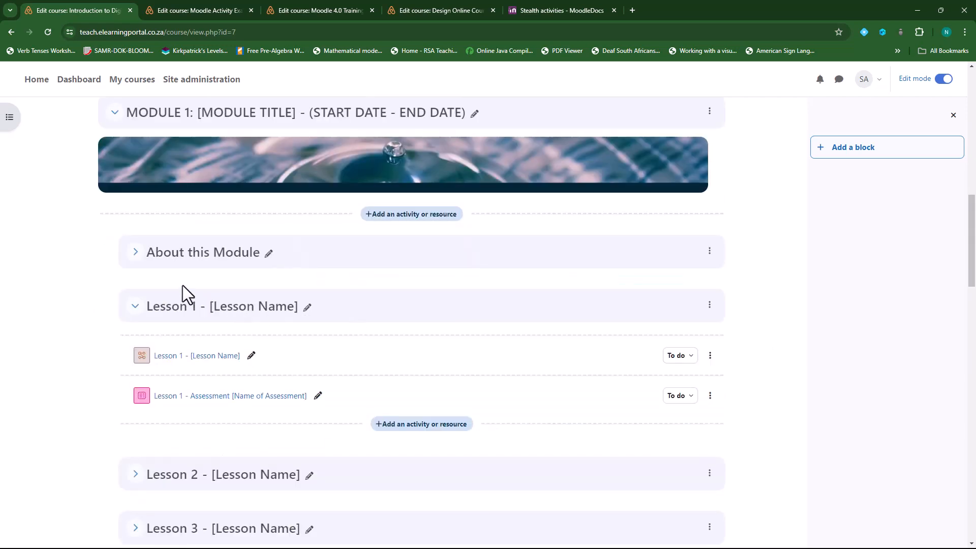
{"action": "left_click", "coordinate": [134, 252]}
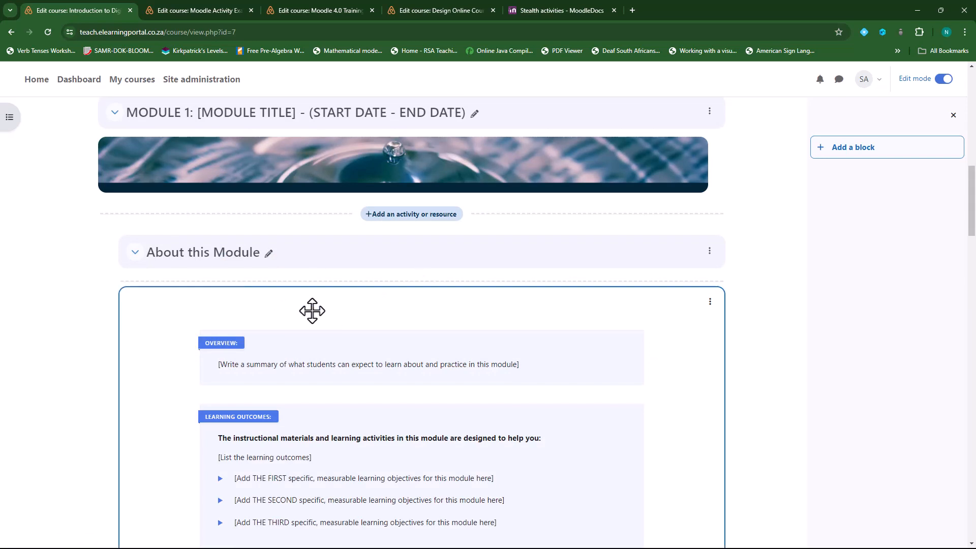
{"action": "scroll", "coordinate": [312, 310], "scroll_direction": "down", "scroll_amount": 1}
{"action": "scroll", "coordinate": [340, 392], "scroll_direction": "down", "scroll_amount": 3}
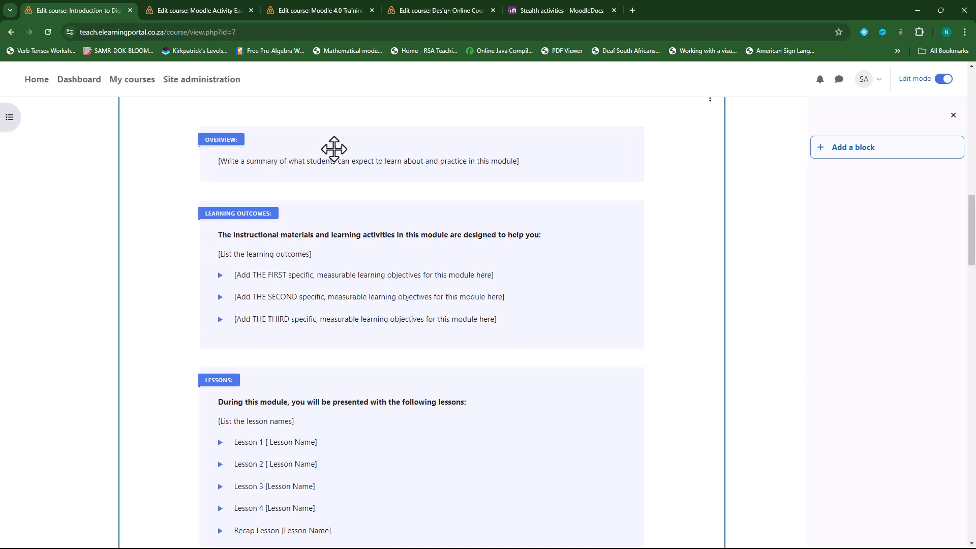
{"action": "scroll", "coordinate": [327, 343], "scroll_direction": "down", "scroll_amount": 3}
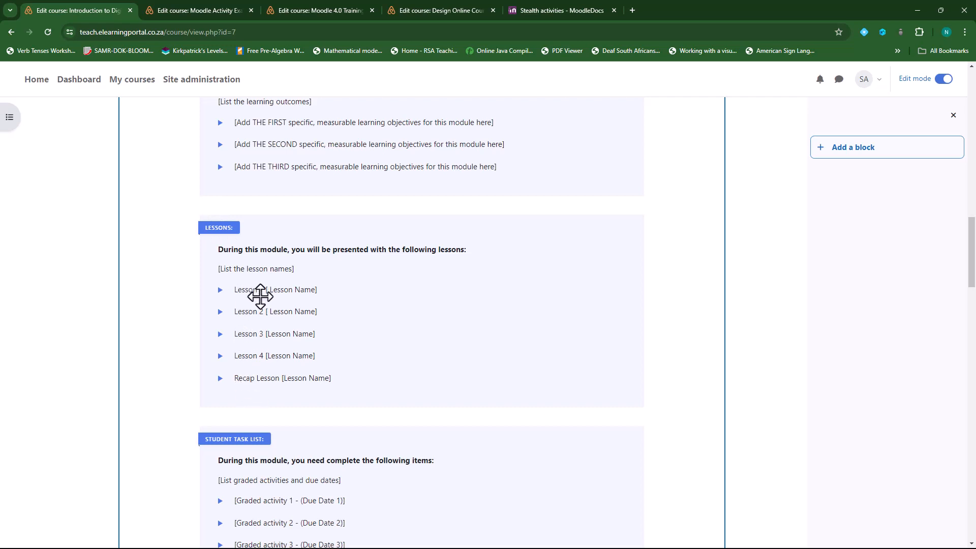
{"action": "scroll", "coordinate": [331, 410], "scroll_direction": "down", "scroll_amount": 10}
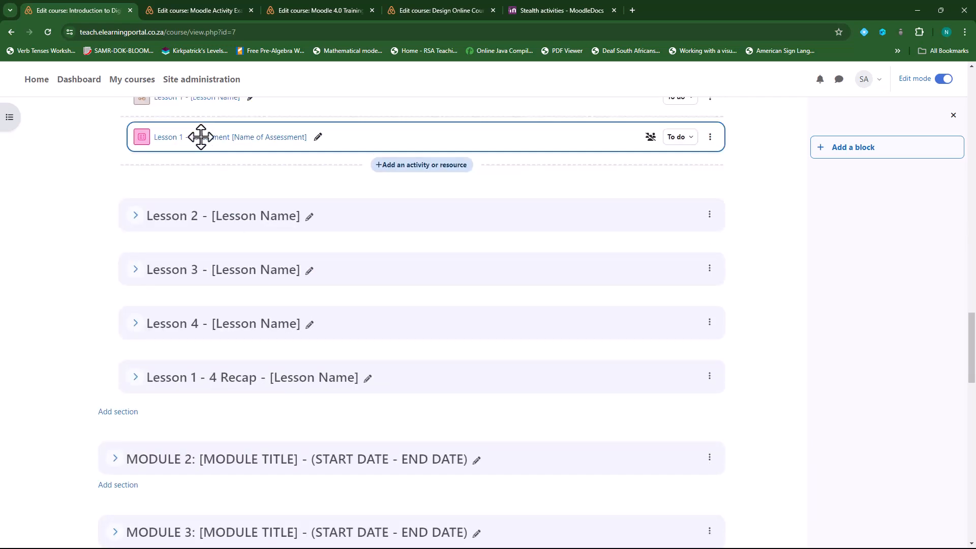
{"action": "scroll", "coordinate": [309, 409], "scroll_direction": "up", "scroll_amount": 10}
{"action": "scroll", "coordinate": [308, 403], "scroll_direction": "up", "scroll_amount": 1}
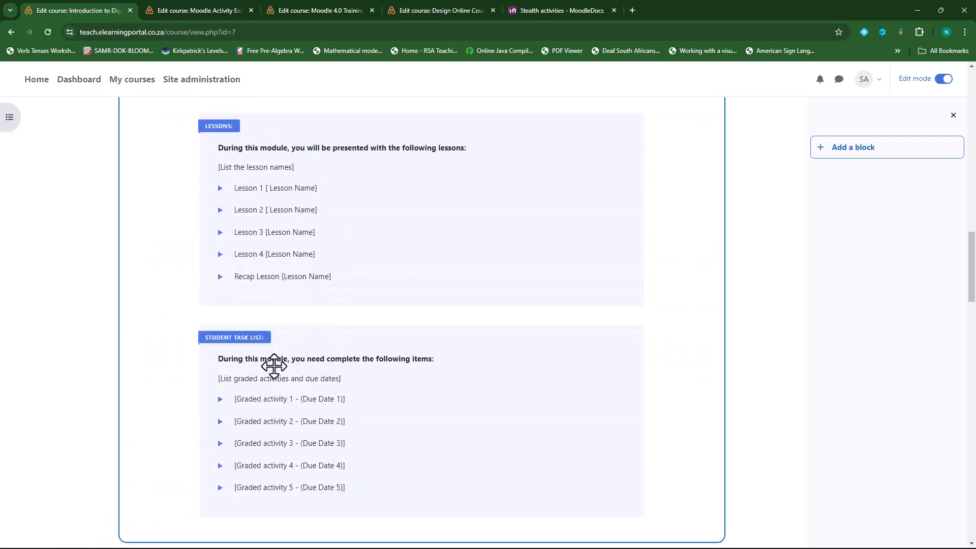
{"action": "scroll", "coordinate": [272, 364], "scroll_direction": "down", "scroll_amount": 2}
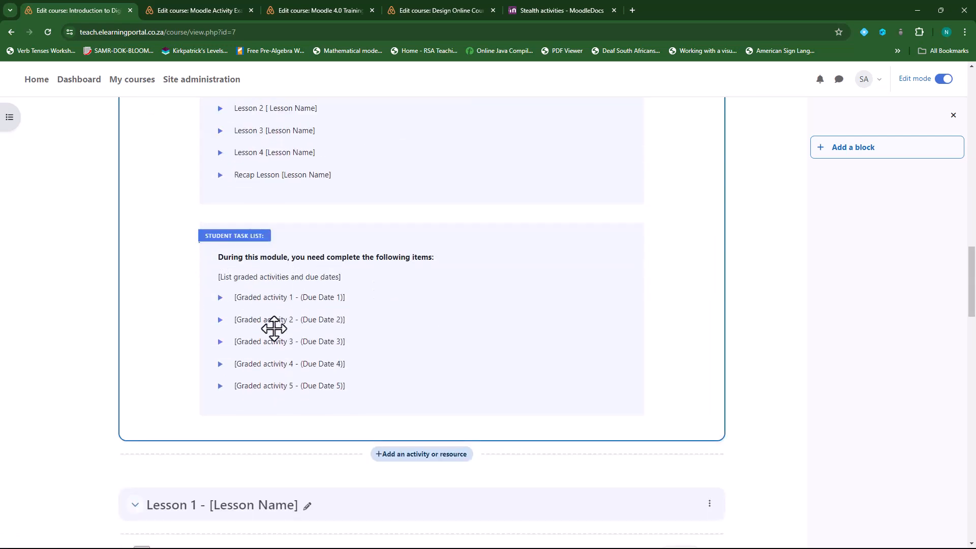
{"action": "scroll", "coordinate": [283, 403], "scroll_direction": "down", "scroll_amount": 5}
{"action": "scroll", "coordinate": [284, 405], "scroll_direction": "down", "scroll_amount": 2}
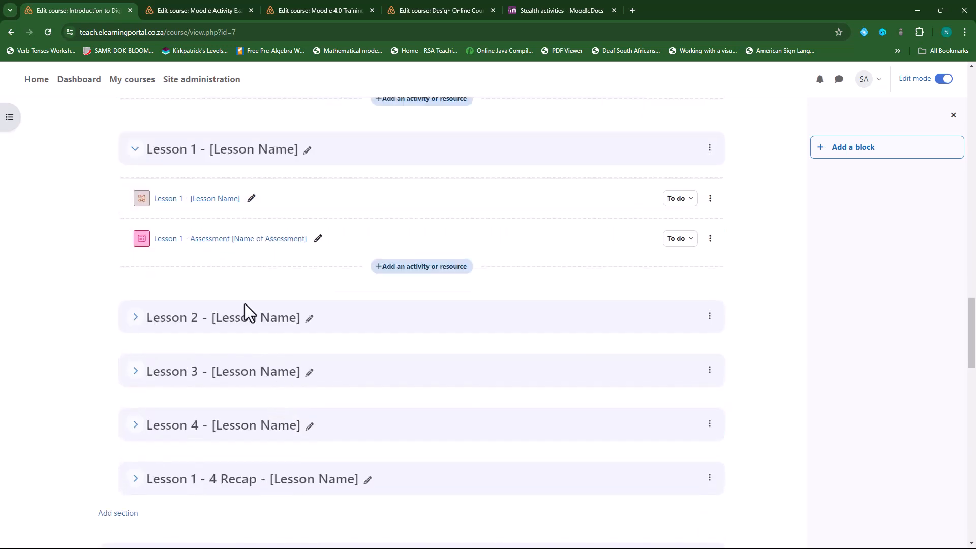
- Expand the Lesson 2 and Lesson 3 subsections and compare their activities with the module overview's lesson and task lists
{"action": "left_click", "coordinate": [135, 317]}
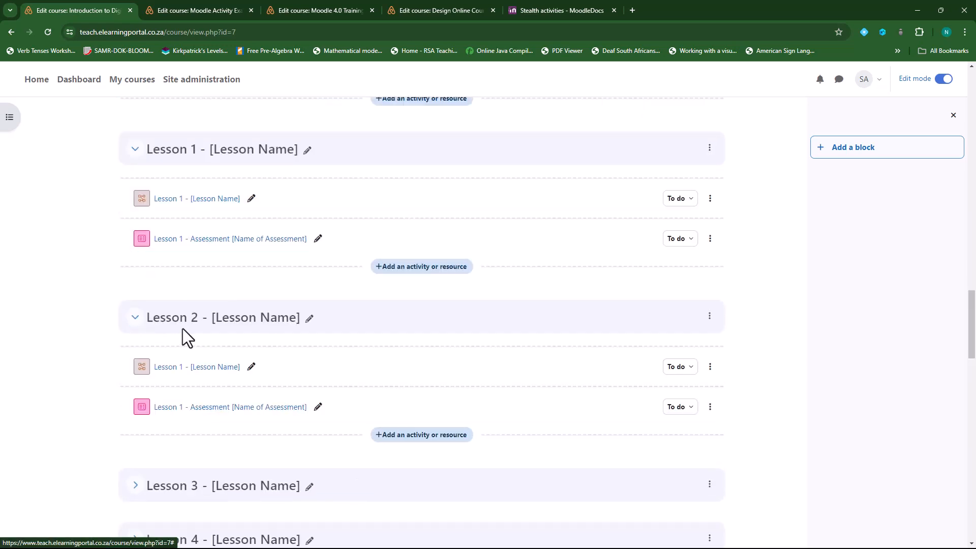
{"action": "scroll", "coordinate": [182, 338], "scroll_direction": "down", "scroll_amount": 3}
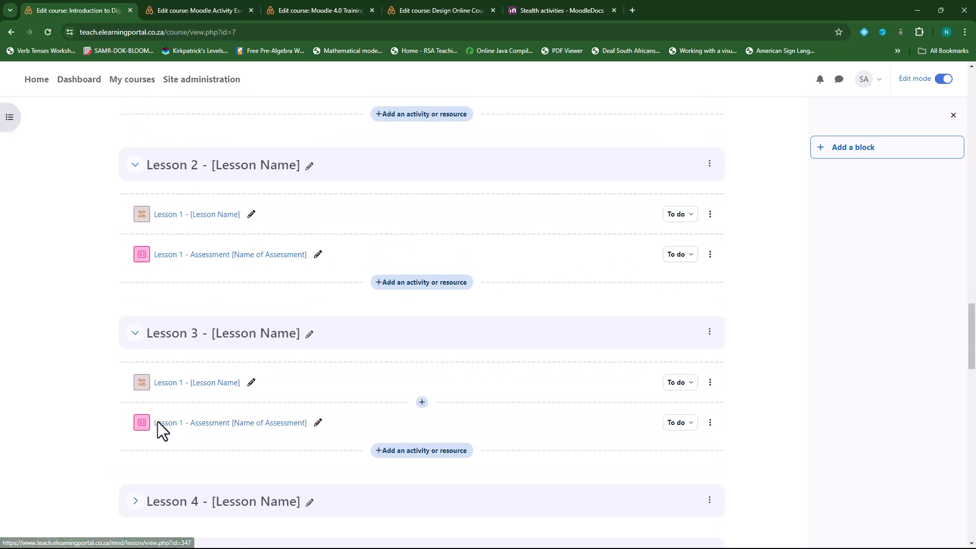
{"action": "scroll", "coordinate": [157, 422], "scroll_direction": "down", "scroll_amount": 1}
{"action": "scroll", "coordinate": [254, 412], "scroll_direction": "up", "scroll_amount": 6}
{"action": "scroll", "coordinate": [371, 449], "scroll_direction": "up", "scroll_amount": 2}
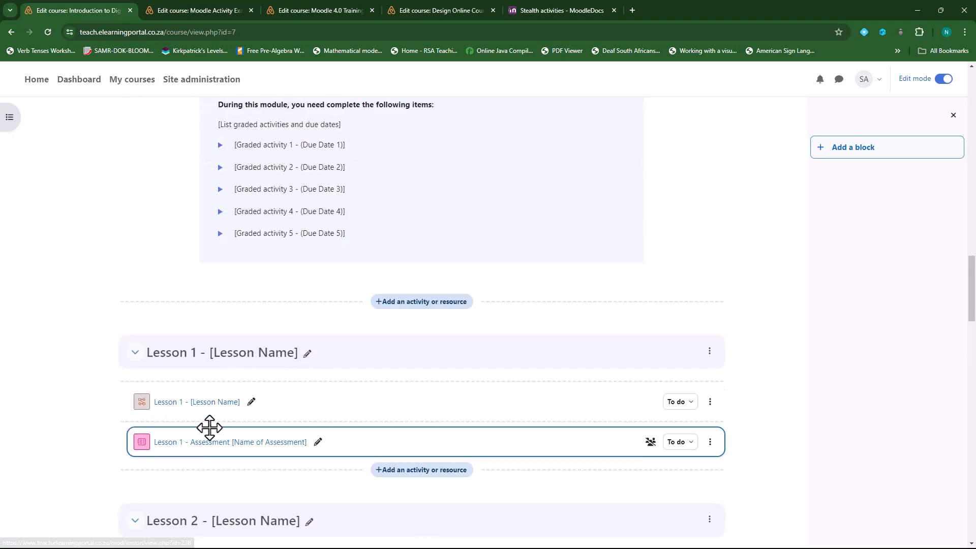
{"action": "scroll", "coordinate": [239, 508], "scroll_direction": "up", "scroll_amount": 4}
{"action": "scroll", "coordinate": [244, 519], "scroll_direction": "up", "scroll_amount": 1}
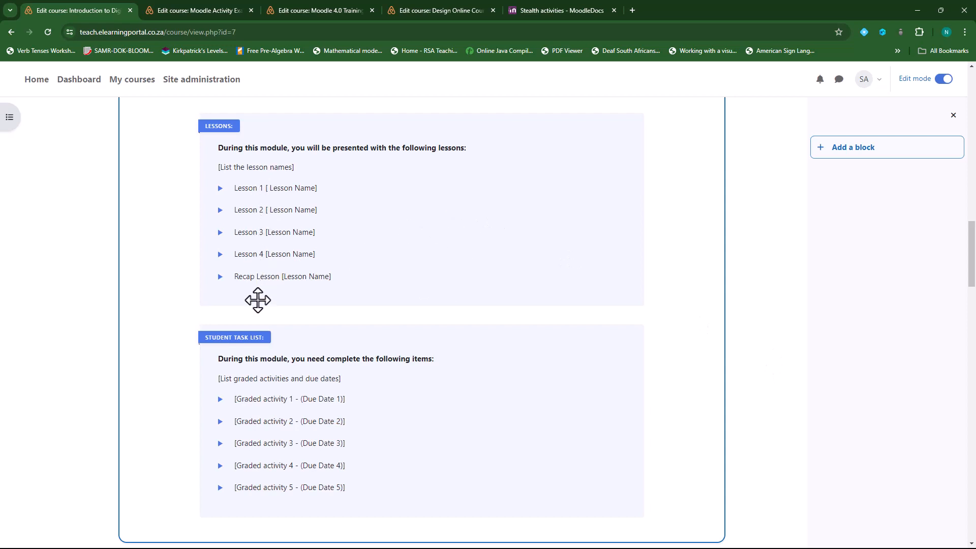
{"action": "scroll", "coordinate": [678, 361], "scroll_direction": "down", "scroll_amount": 6}
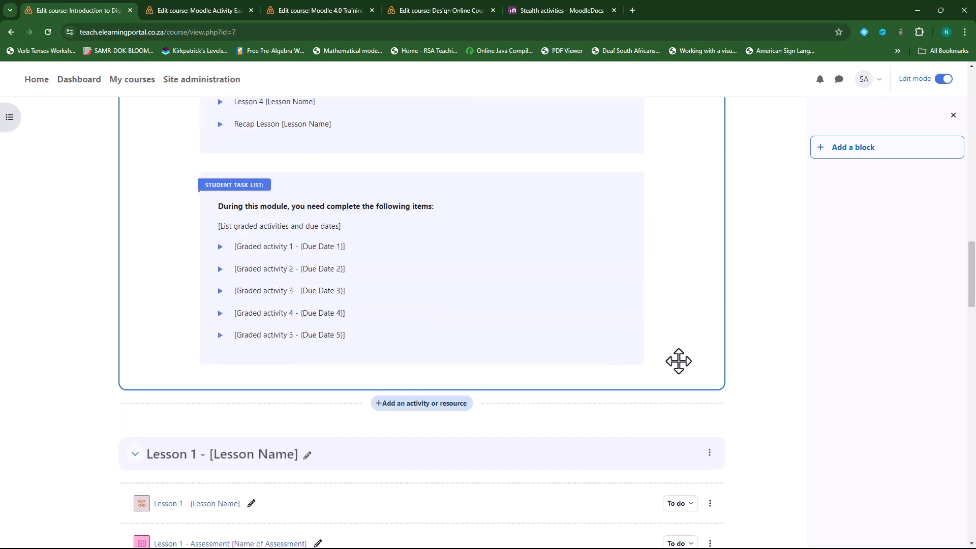
{"action": "scroll", "coordinate": [678, 361], "scroll_direction": "up", "scroll_amount": 5}
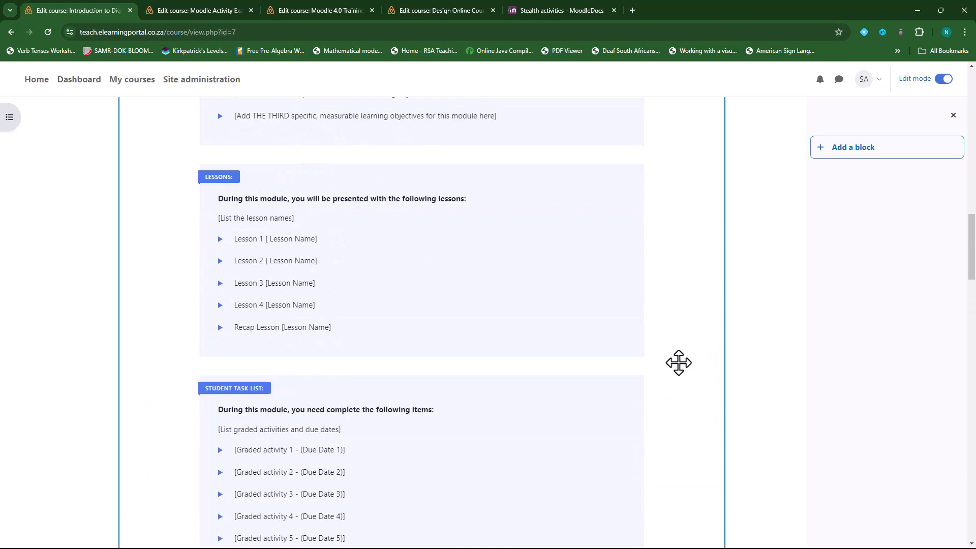
- Open the Lesson 1 - [Lesson Name] activity in a new tab and copy its web address
{"action": "scroll", "coordinate": [371, 429], "scroll_direction": "down", "scroll_amount": 7}
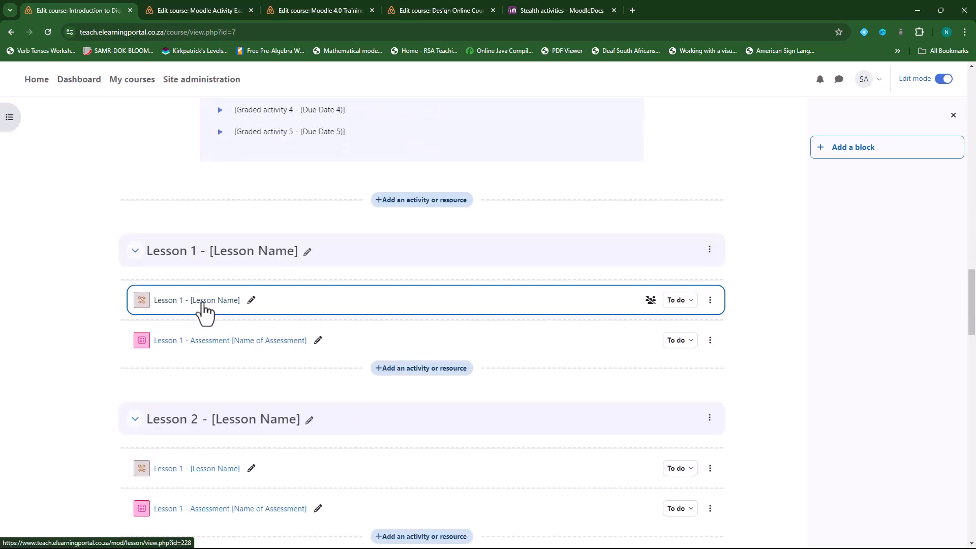
{"action": "right_click", "coordinate": [204, 304]}
{"action": "left_click", "coordinate": [224, 309]}
{"action": "left_click", "coordinate": [193, 11]}
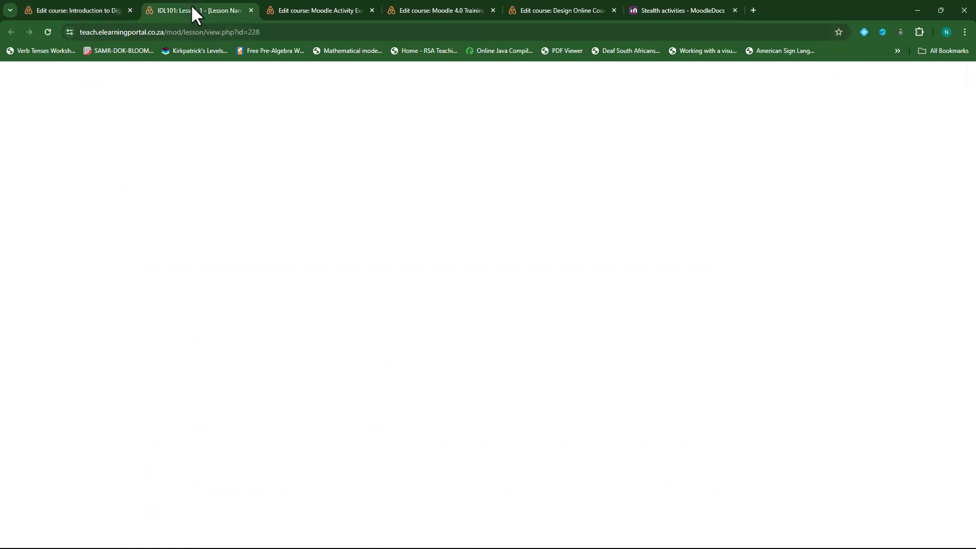
{"action": "left_click", "coordinate": [168, 34]}
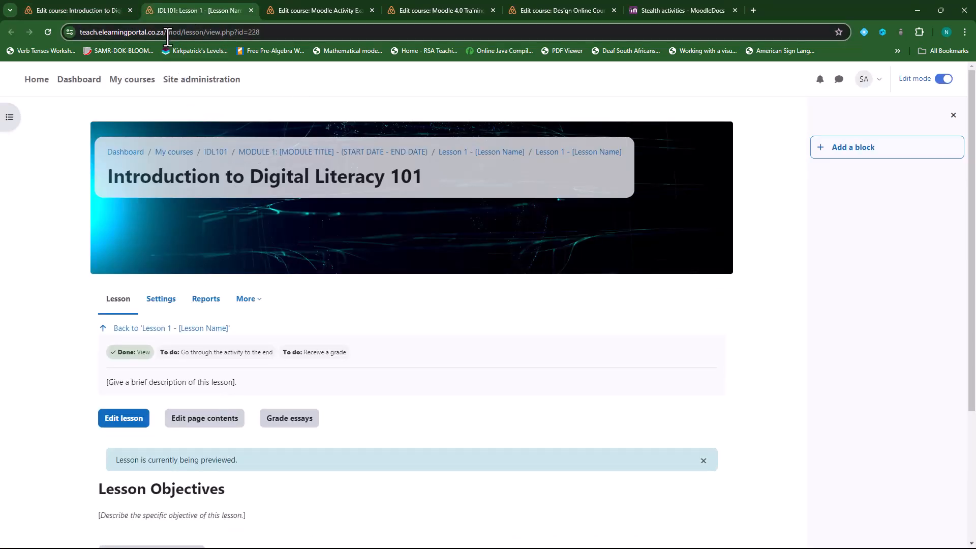
{"action": "right_click", "coordinate": [222, 32]}
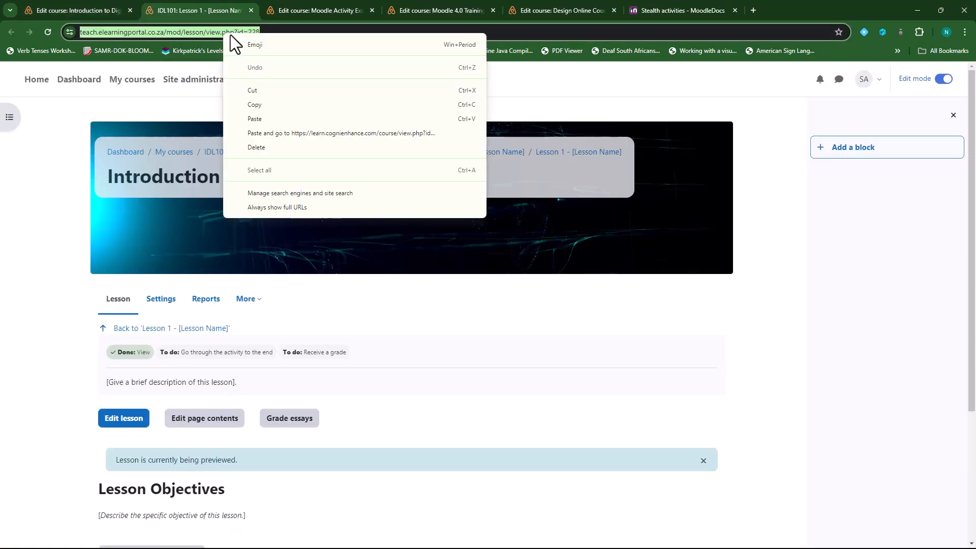
{"action": "left_click", "coordinate": [260, 104]}
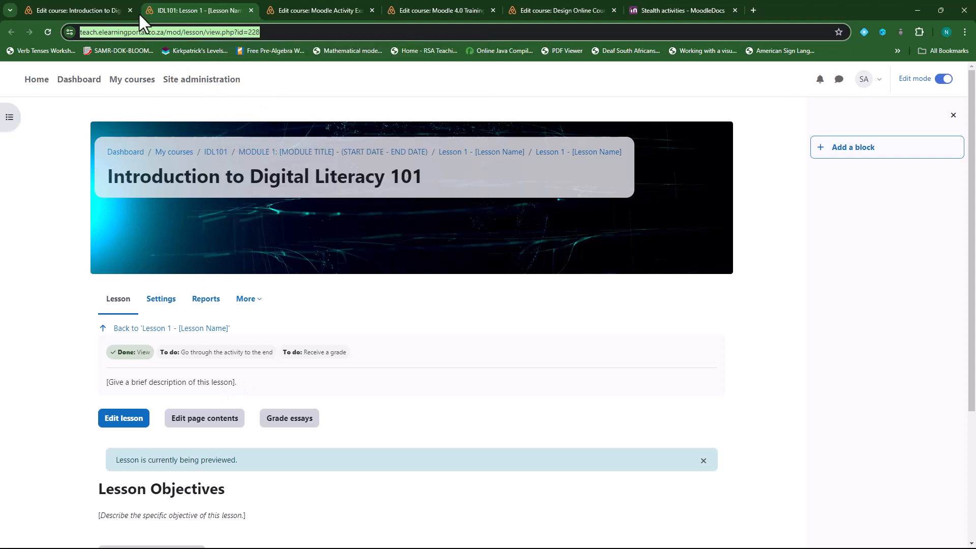
- Return to the course page, open the settings of the About this Module text area, and enlarge its text editor
{"action": "left_click", "coordinate": [96, 8]}
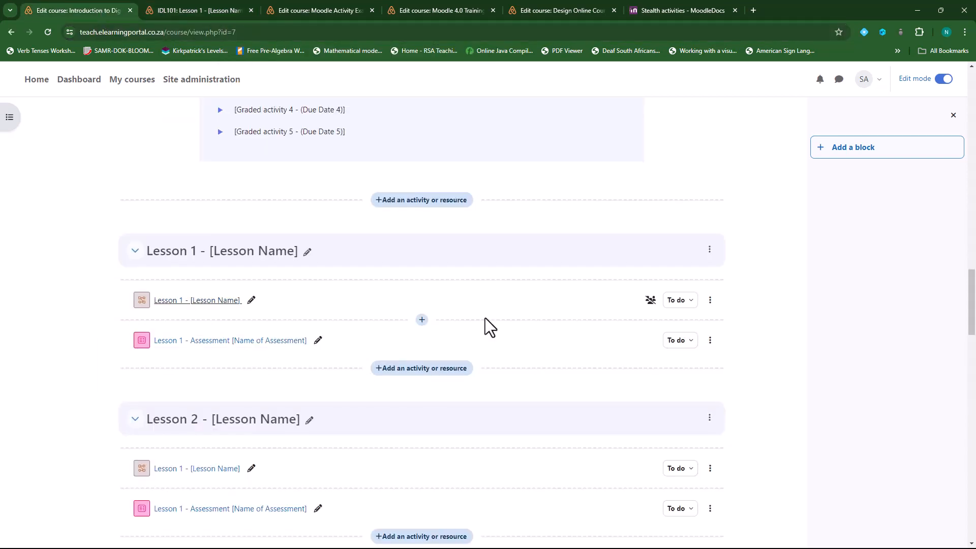
{"action": "scroll", "coordinate": [484, 318], "scroll_direction": "up", "scroll_amount": 10}
{"action": "scroll", "coordinate": [485, 319], "scroll_direction": "up", "scroll_amount": 4}
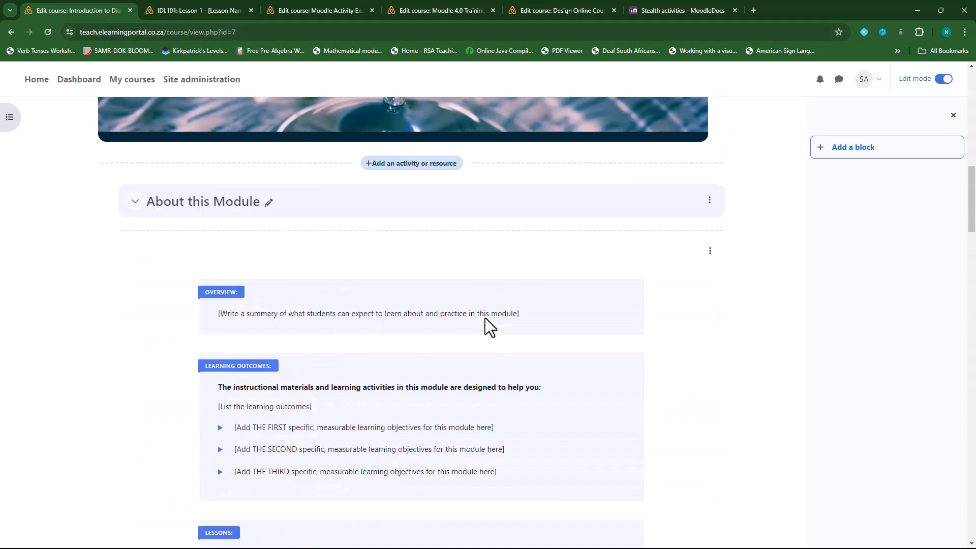
{"action": "left_click", "coordinate": [710, 250]}
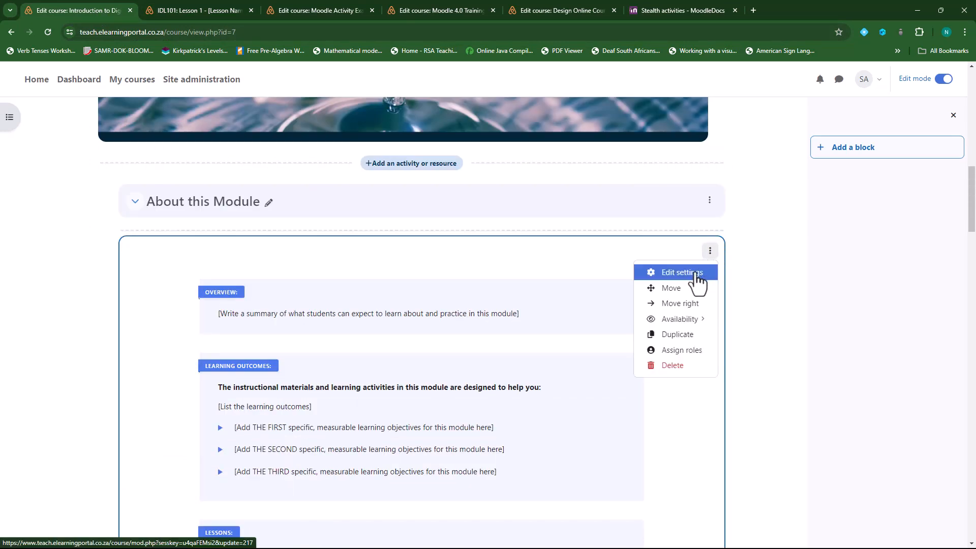
{"action": "left_click", "coordinate": [690, 275]}
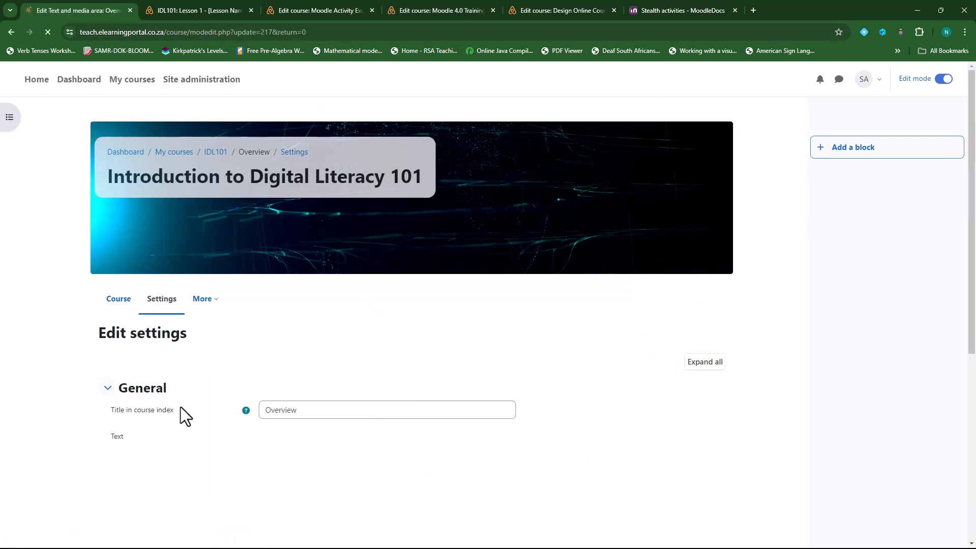
{"action": "scroll", "coordinate": [160, 401], "scroll_direction": "down", "scroll_amount": 4}
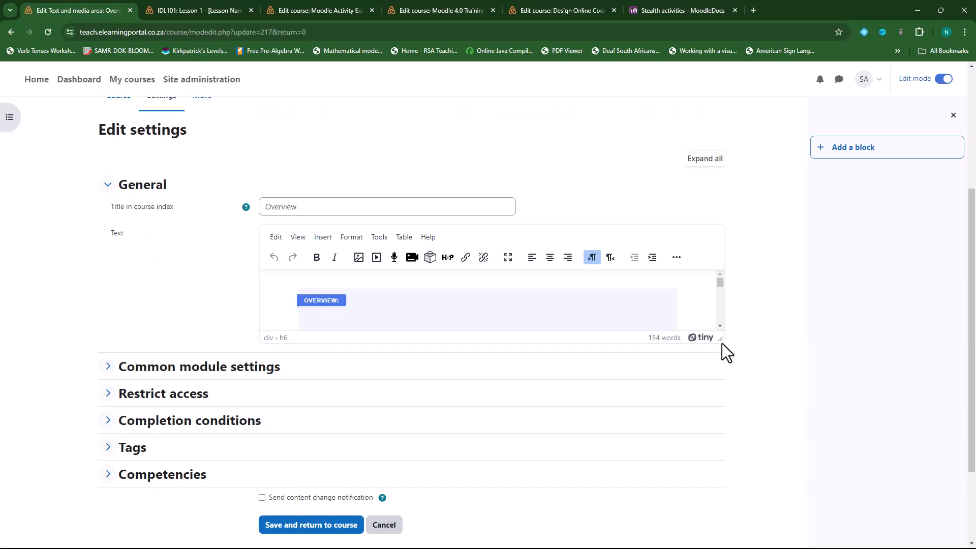
{"action": "left_click_drag", "start_coordinate": [721, 343], "coordinate": [768, 479]}
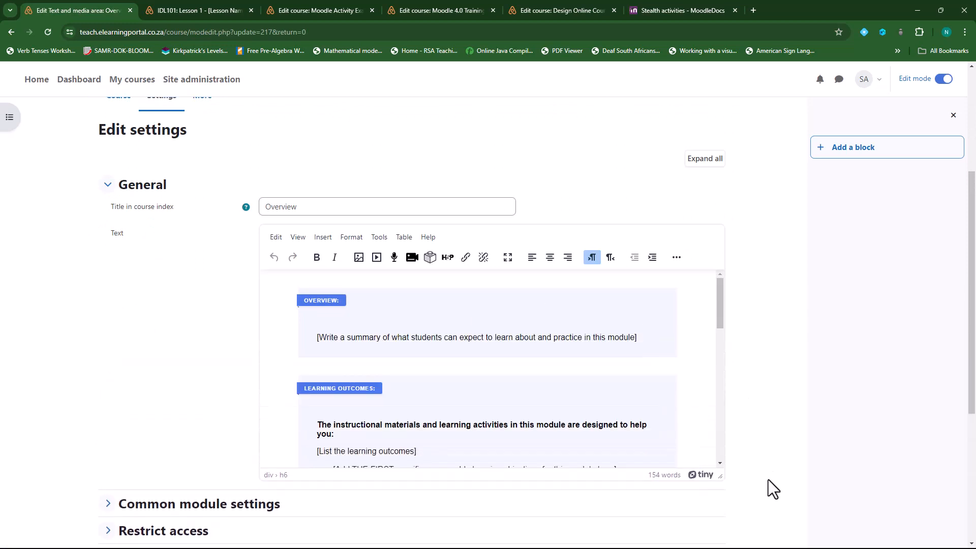
- Link the Lesson 1 entry in the lessons list to the copied lesson address, set to open in a new window
{"action": "scroll", "coordinate": [526, 379], "scroll_direction": "down", "scroll_amount": 6}
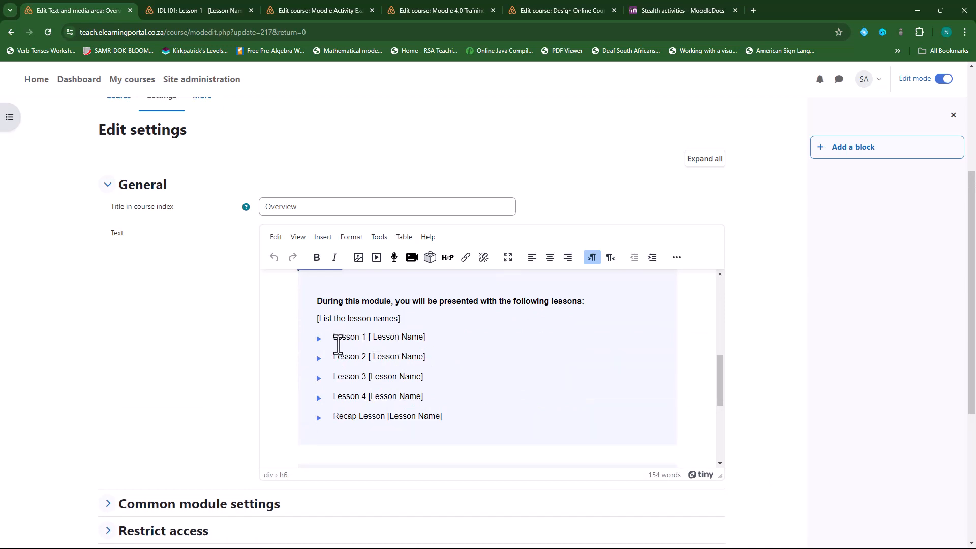
{"action": "left_click_drag", "start_coordinate": [334, 337], "coordinate": [428, 338]}
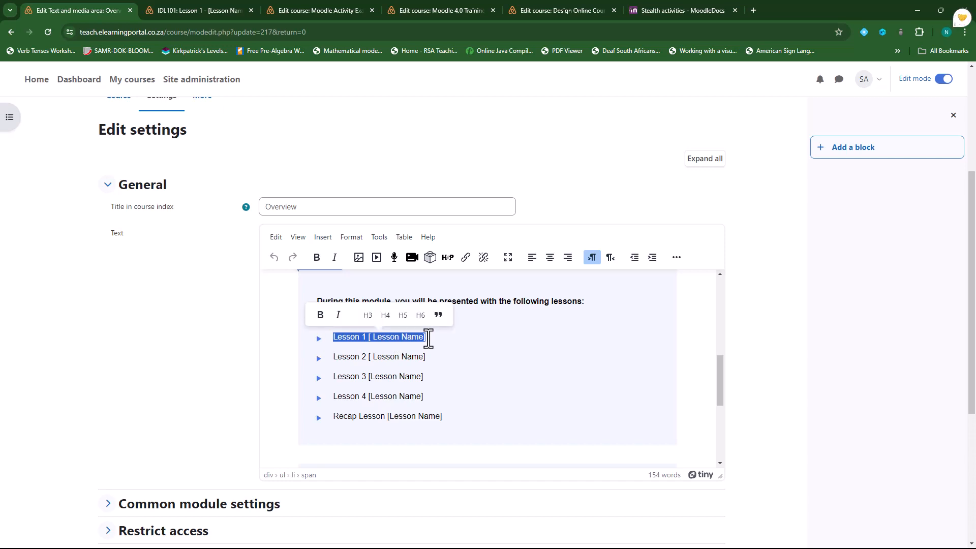
{"action": "left_click", "coordinate": [466, 258]}
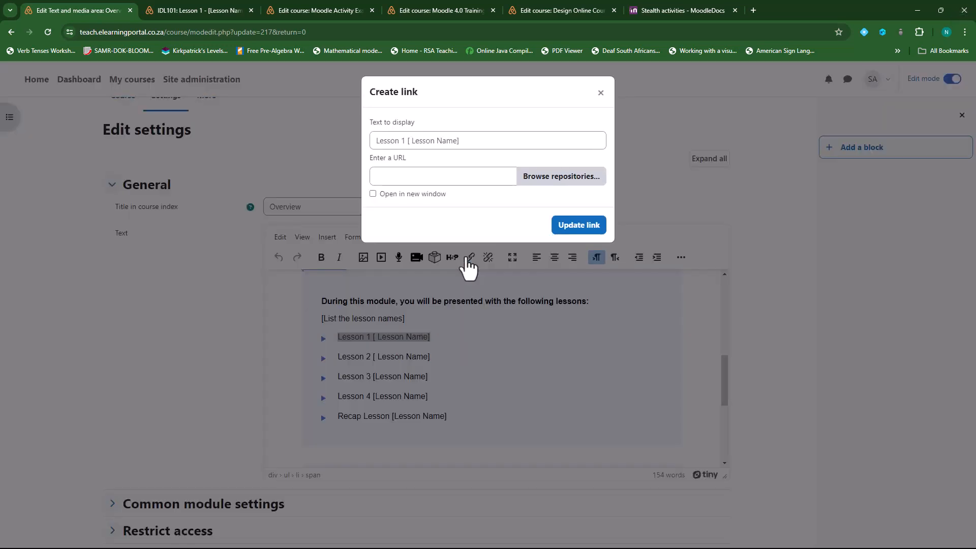
{"action": "left_click", "coordinate": [428, 175]}
{"action": "right_click", "coordinate": [428, 175]}
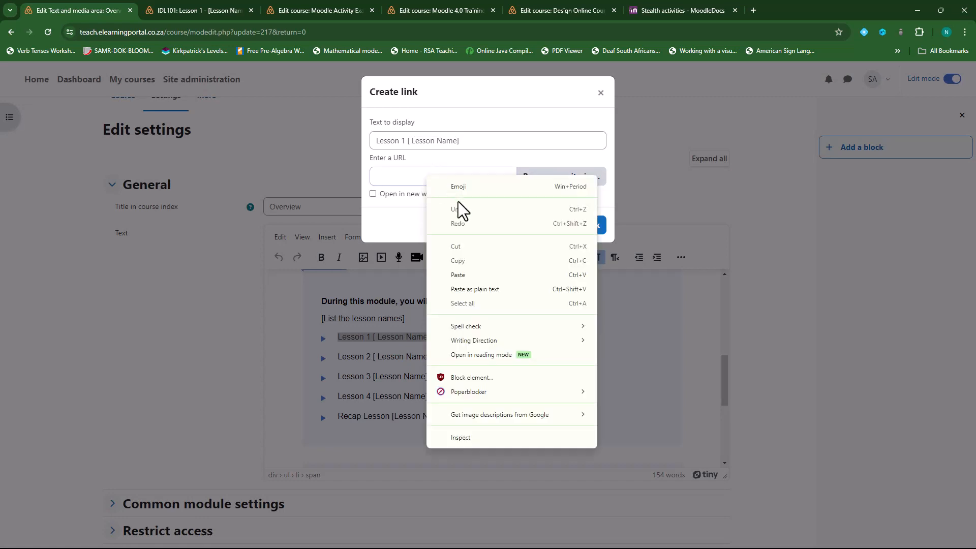
{"action": "left_click", "coordinate": [471, 275]}
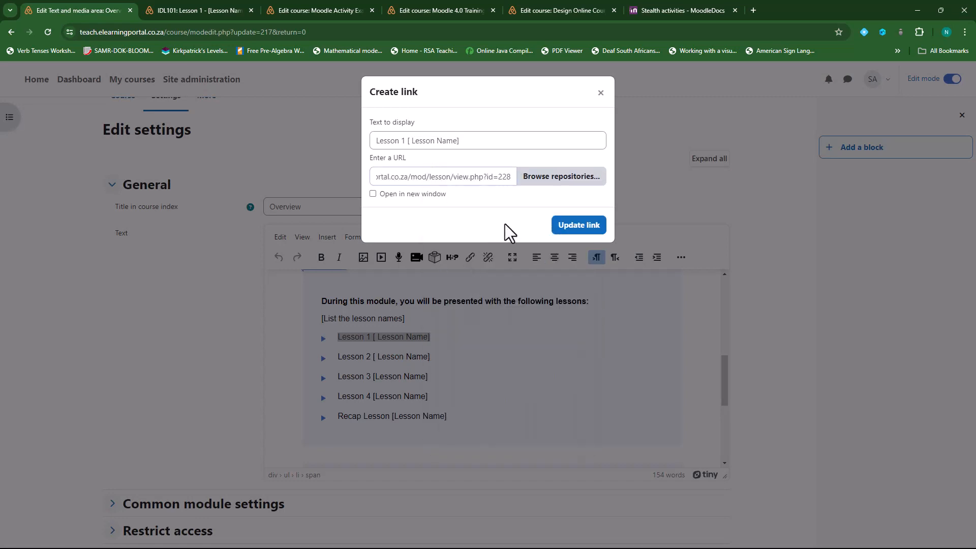
{"action": "left_click", "coordinate": [373, 193]}
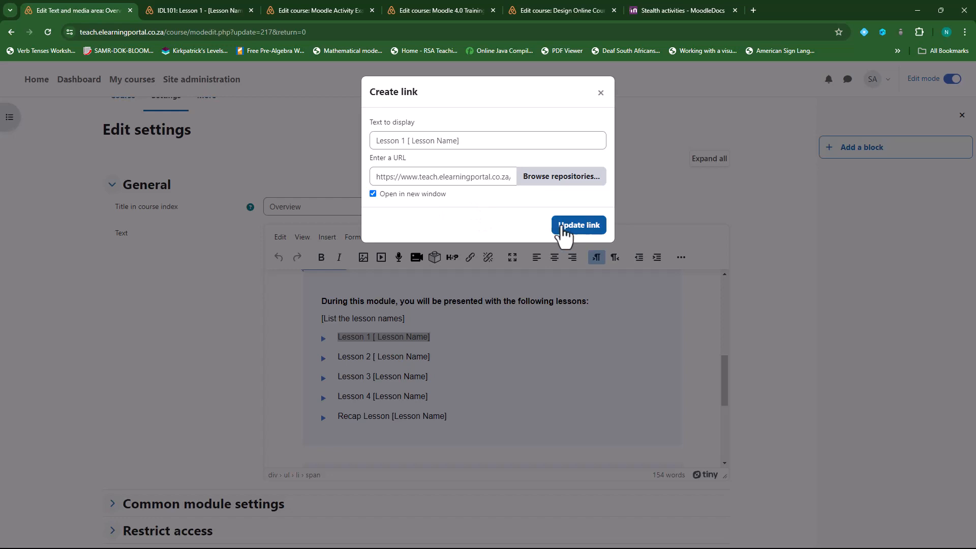
{"action": "left_click", "coordinate": [583, 225]}
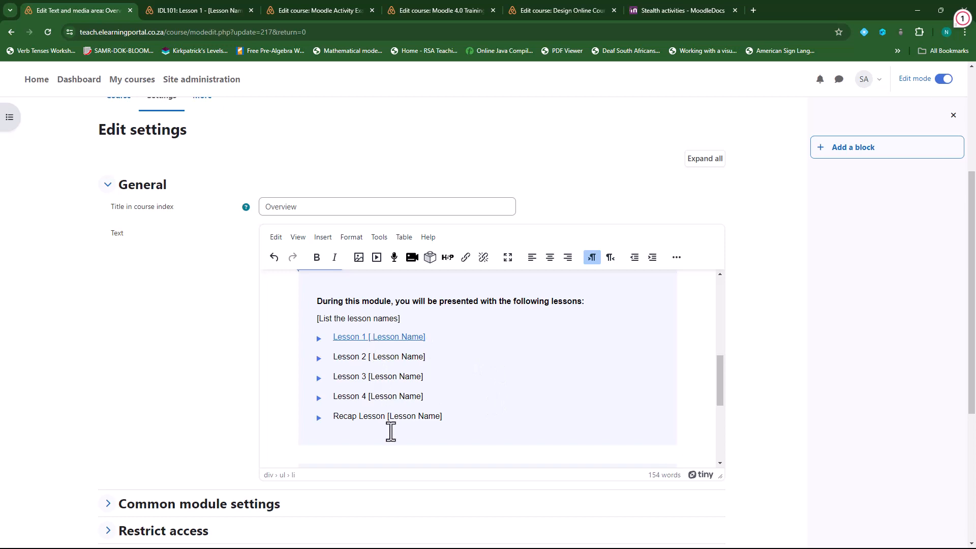
- From the course page, open the lesson activity in the Lesson 2 section in a new tab and copy its web address
{"action": "left_click", "coordinate": [219, 9]}
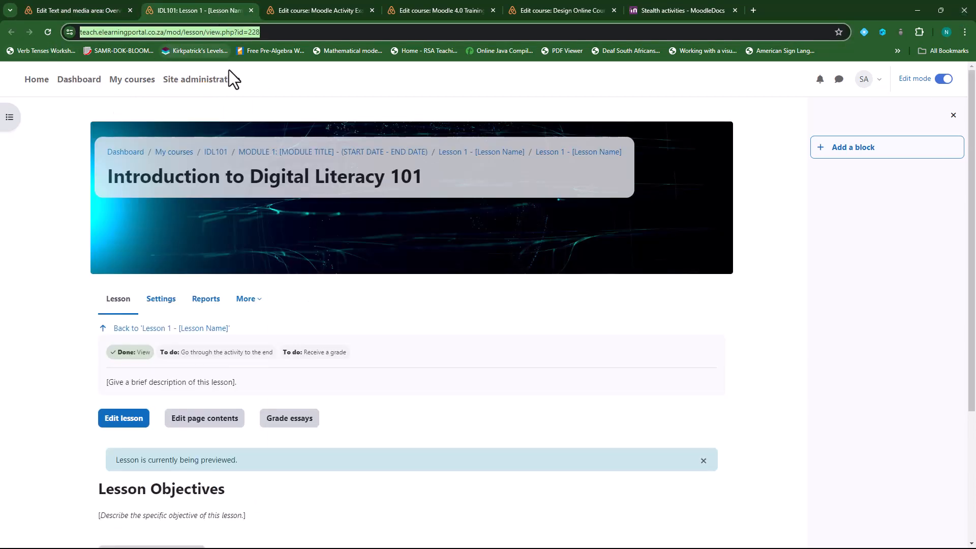
{"action": "left_click", "coordinate": [216, 152]}
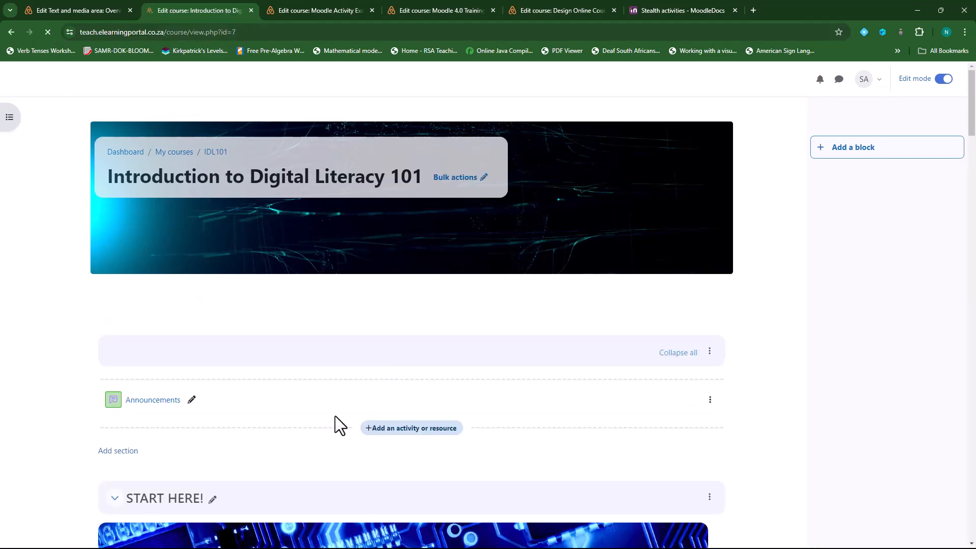
{"action": "scroll", "coordinate": [334, 415], "scroll_direction": "down", "scroll_amount": 10}
{"action": "scroll", "coordinate": [243, 385], "scroll_direction": "down", "scroll_amount": 20}
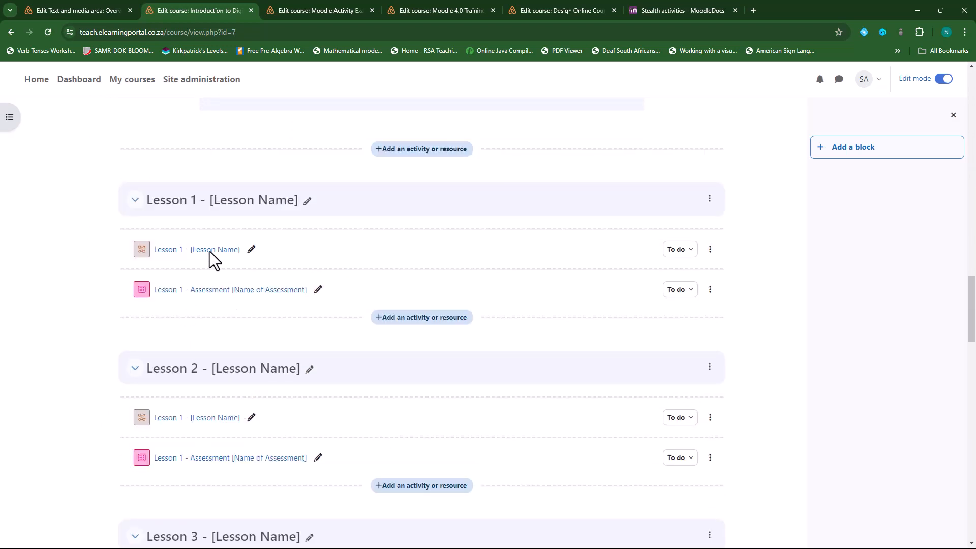
{"action": "right_click", "coordinate": [206, 416]}
{"action": "left_click", "coordinate": [282, 228]}
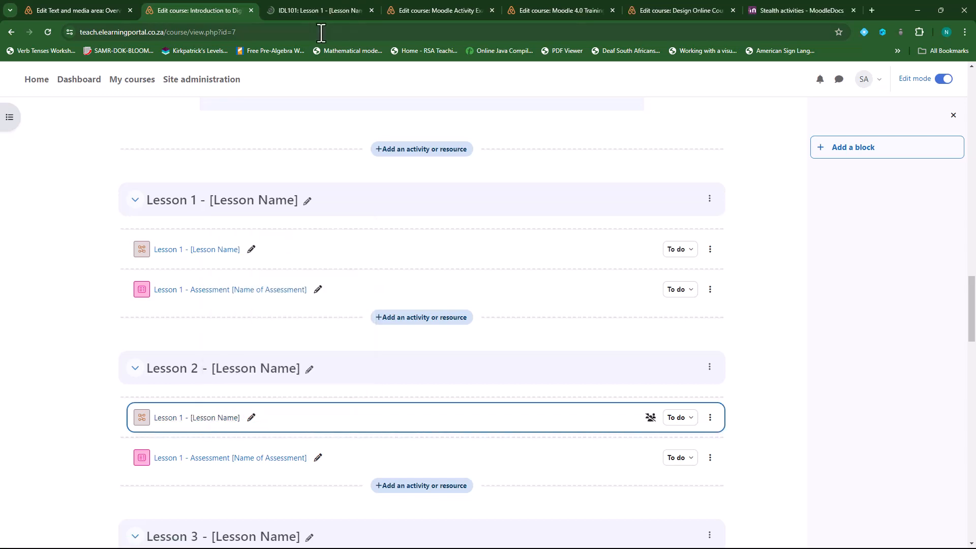
{"action": "left_click", "coordinate": [312, 9]}
{"action": "right_click", "coordinate": [229, 33]}
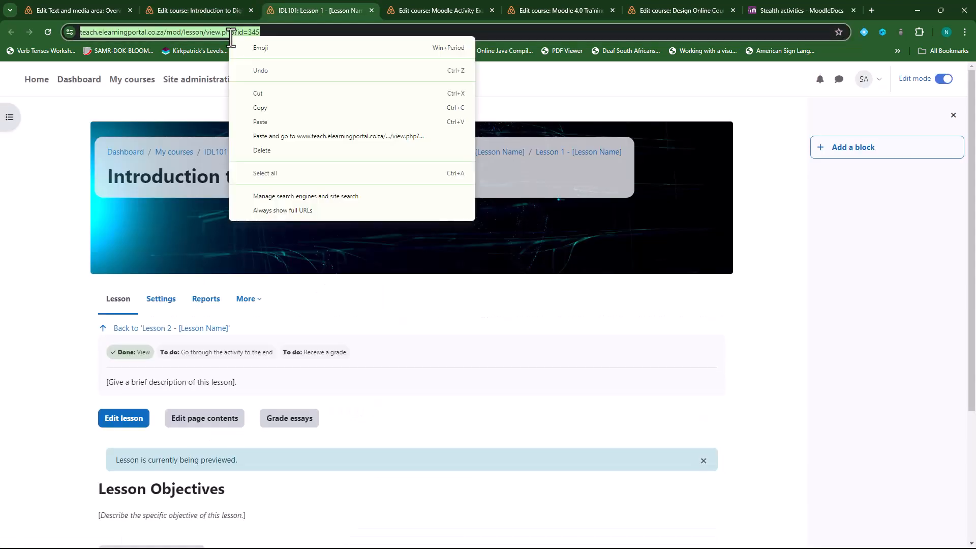
{"action": "left_click", "coordinate": [274, 107]}
- In the overview text being edited, link the Lesson 2 entry to the copied lesson address, set to open in a new window
{"action": "left_click", "coordinate": [105, 7]}
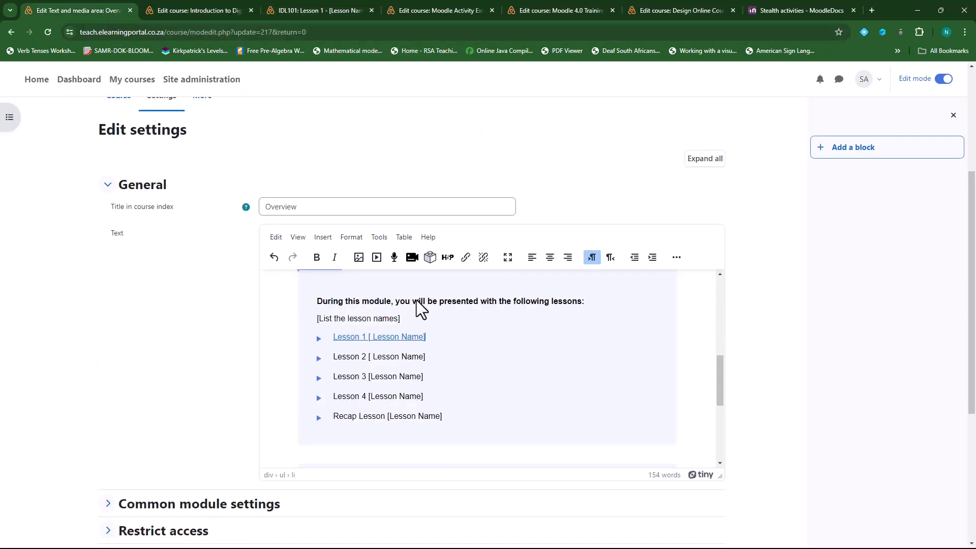
{"action": "left_click_drag", "start_coordinate": [336, 359], "coordinate": [426, 359]}
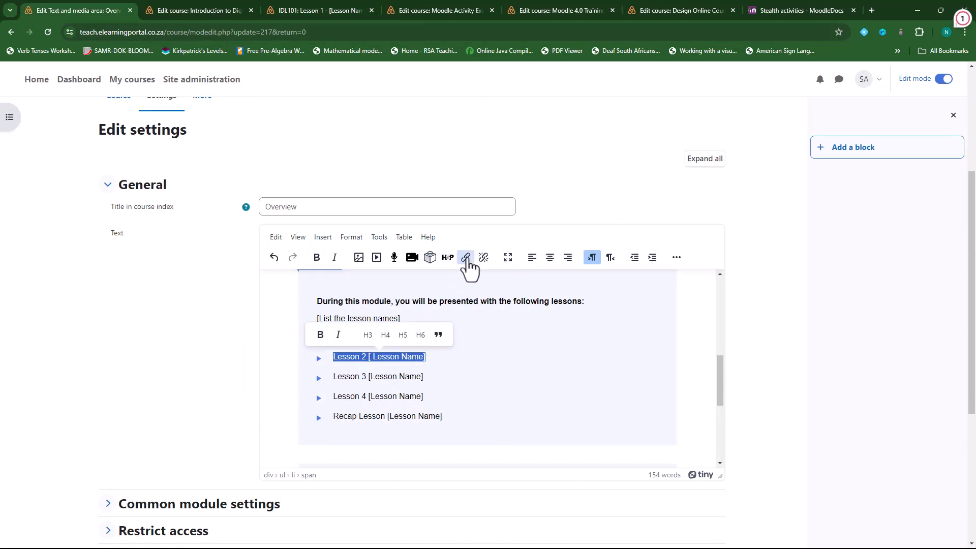
{"action": "left_click", "coordinate": [465, 257]}
{"action": "left_click", "coordinate": [435, 177]}
{"action": "right_click", "coordinate": [432, 177]}
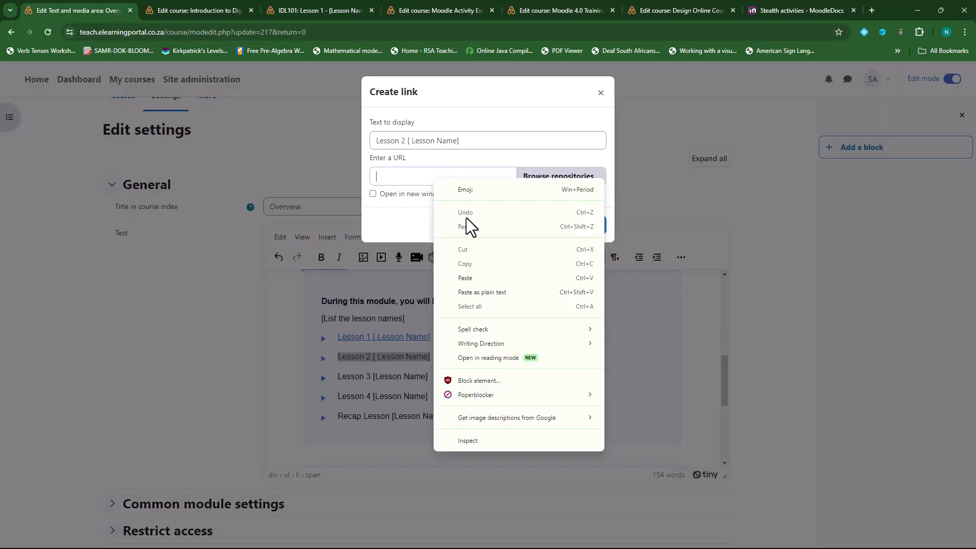
{"action": "left_click", "coordinate": [473, 277]}
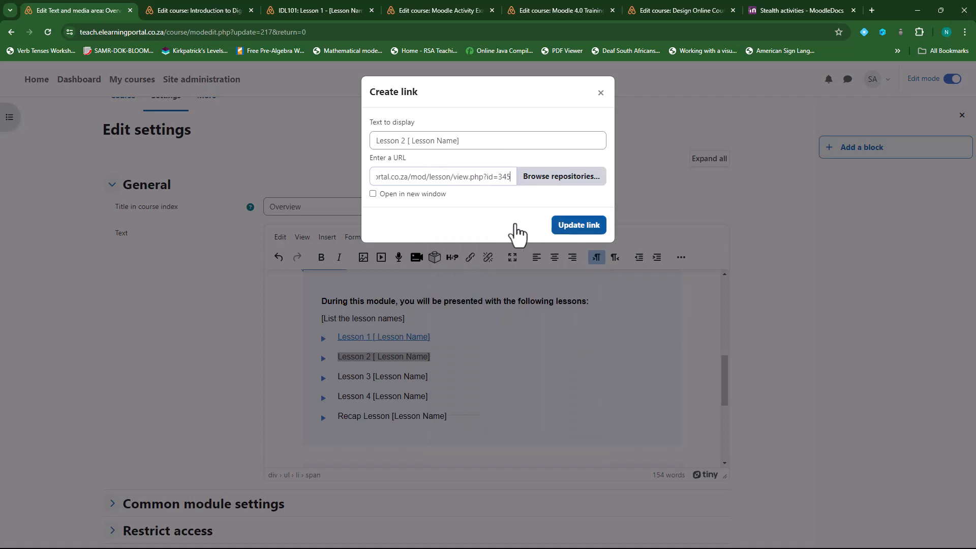
{"action": "left_click", "coordinate": [373, 194]}
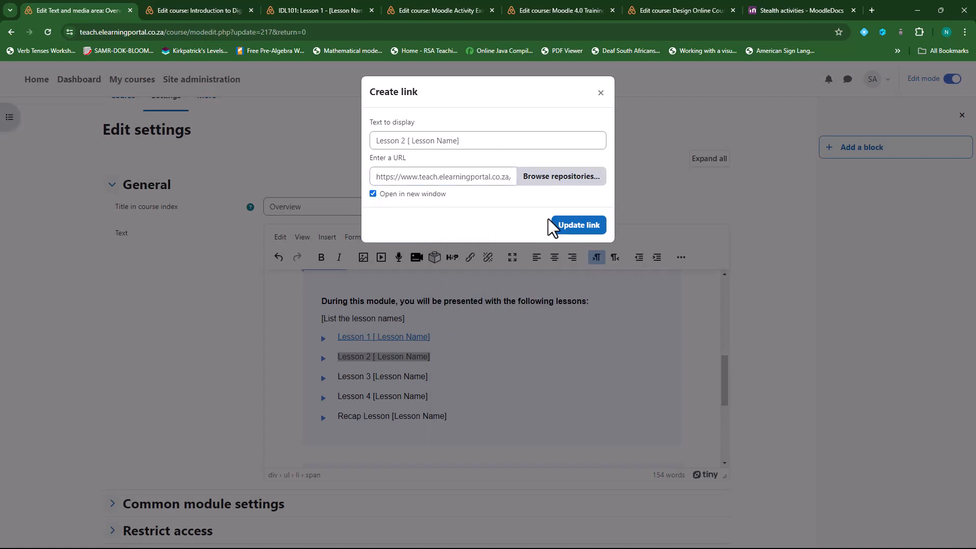
{"action": "left_click", "coordinate": [575, 229]}
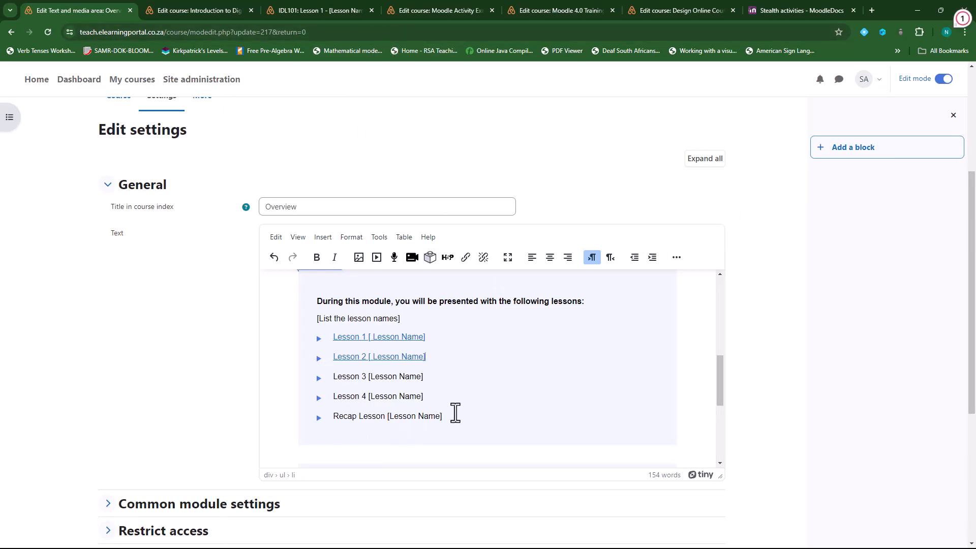
- Return to the course page, open the Lesson 1 - Assessment [Name of Assessment] activity of Lesson 1 in a new tab, and copy its web address
{"action": "scroll", "coordinate": [455, 413], "scroll_direction": "up", "scroll_amount": 4}
{"action": "scroll", "coordinate": [456, 412], "scroll_direction": "down", "scroll_amount": 8}
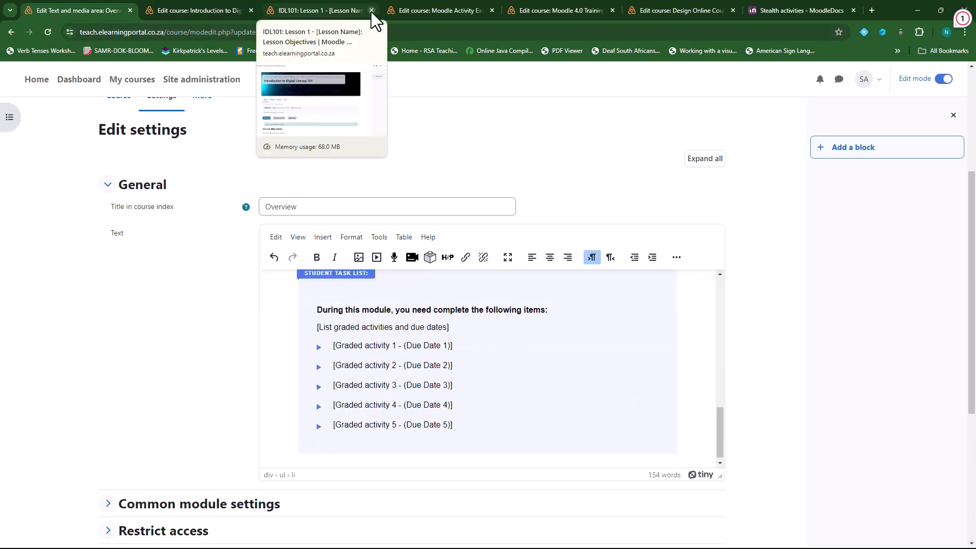
{"action": "left_click", "coordinate": [334, 6]}
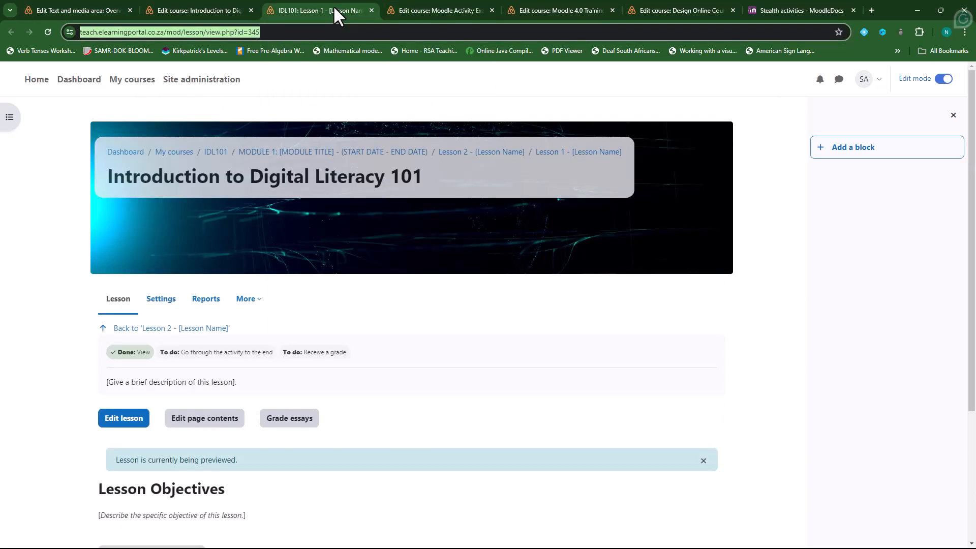
{"action": "scroll", "coordinate": [413, 361], "scroll_direction": "down", "scroll_amount": 1}
{"action": "scroll", "coordinate": [243, 226], "scroll_direction": "up", "scroll_amount": 2}
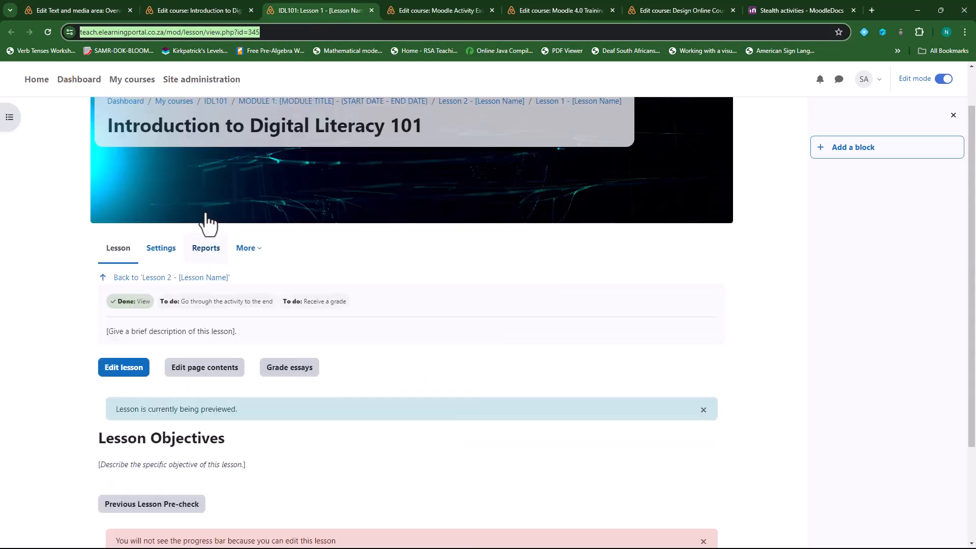
{"action": "left_click", "coordinate": [215, 152]}
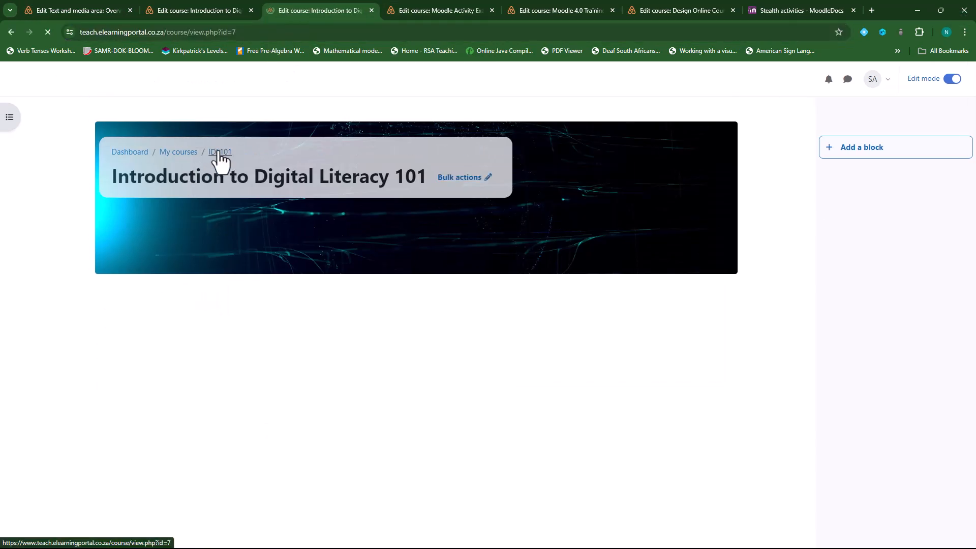
{"action": "scroll", "coordinate": [243, 317], "scroll_direction": "up", "scroll_amount": 3}
{"action": "scroll", "coordinate": [243, 317], "scroll_direction": "down", "scroll_amount": 15}
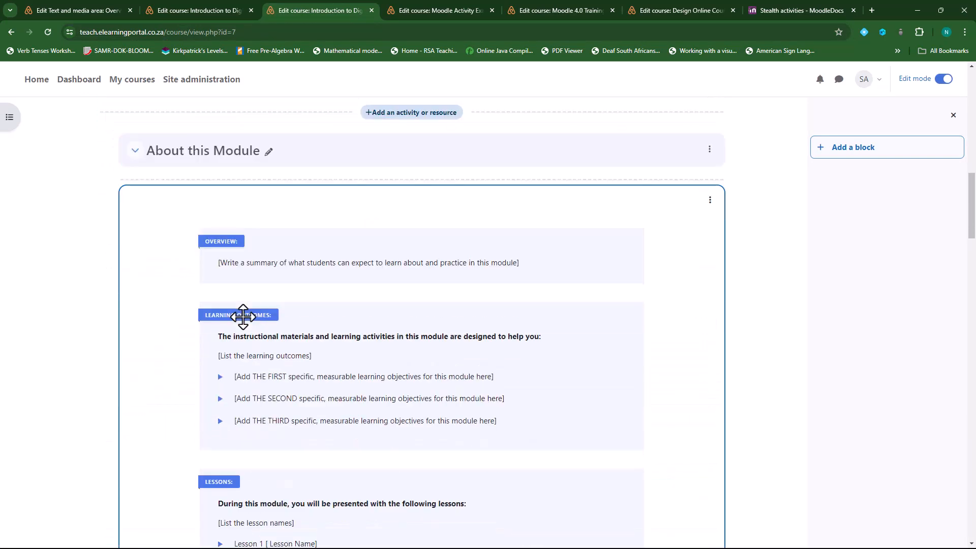
{"action": "scroll", "coordinate": [243, 316], "scroll_direction": "down", "scroll_amount": 9}
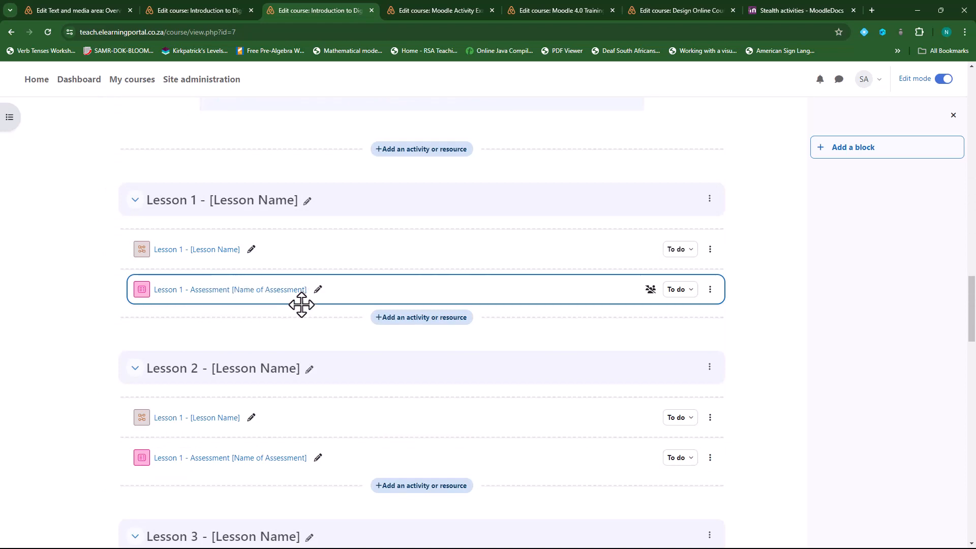
{"action": "right_click", "coordinate": [241, 294]}
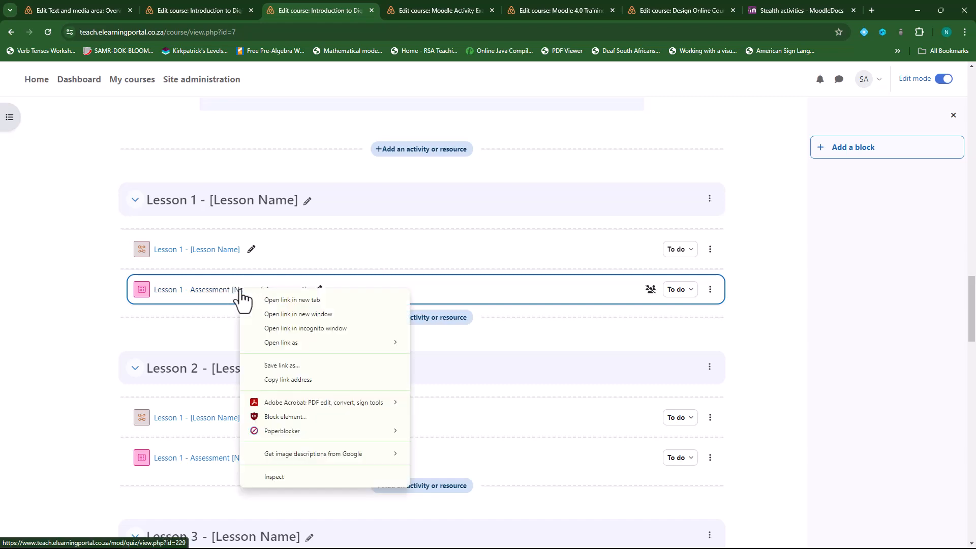
{"action": "left_click", "coordinate": [267, 303]}
{"action": "left_click", "coordinate": [383, 8]}
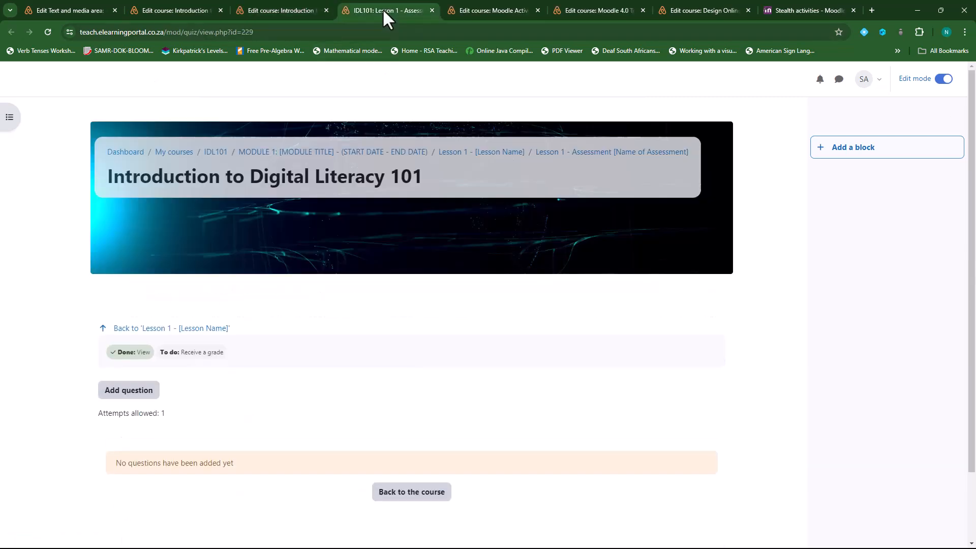
{"action": "left_click", "coordinate": [197, 32]}
{"action": "right_click", "coordinate": [197, 32]}
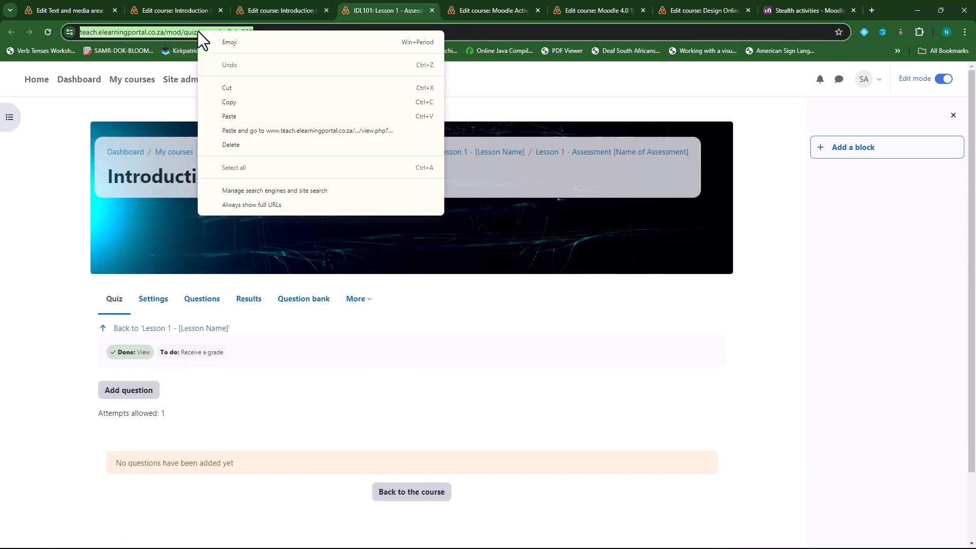
{"action": "left_click", "coordinate": [234, 104]}
- Link the Graded activity 1 entry in the student task list to the copied assessment address, set to open in a new window
{"action": "left_click", "coordinate": [82, 8]}
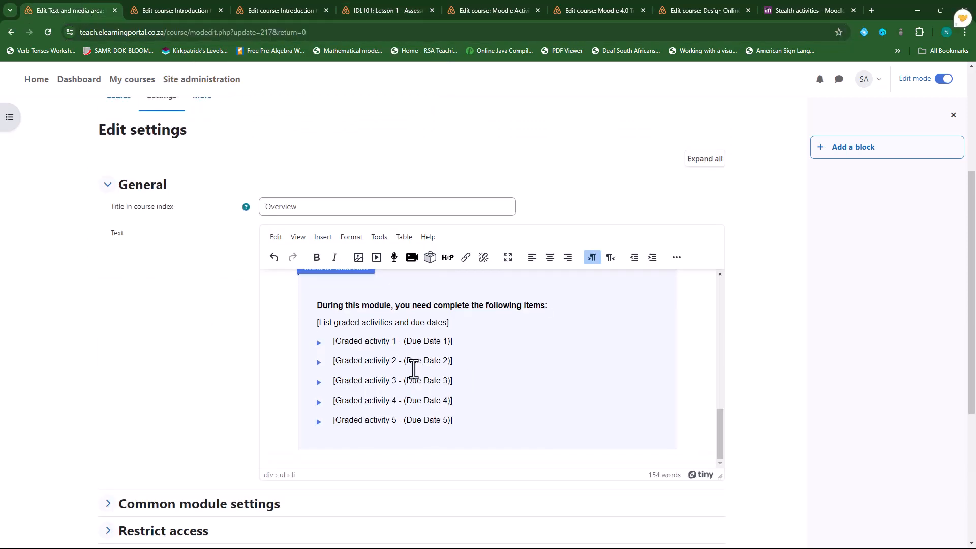
{"action": "scroll", "coordinate": [412, 368], "scroll_direction": "up", "scroll_amount": 3}
{"action": "scroll", "coordinate": [411, 368], "scroll_direction": "down", "scroll_amount": 2}
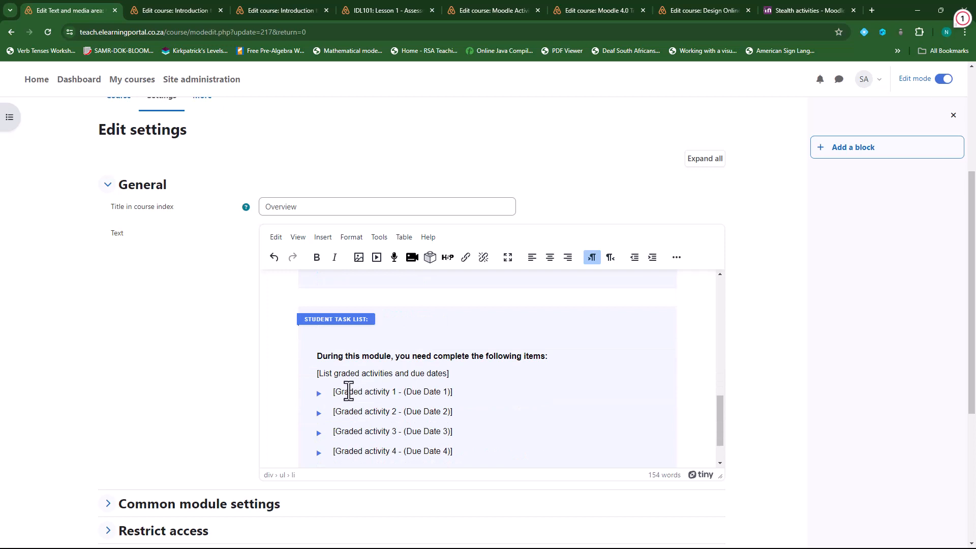
{"action": "left_click_drag", "start_coordinate": [334, 392], "coordinate": [452, 391]}
{"action": "left_click", "coordinate": [465, 258]}
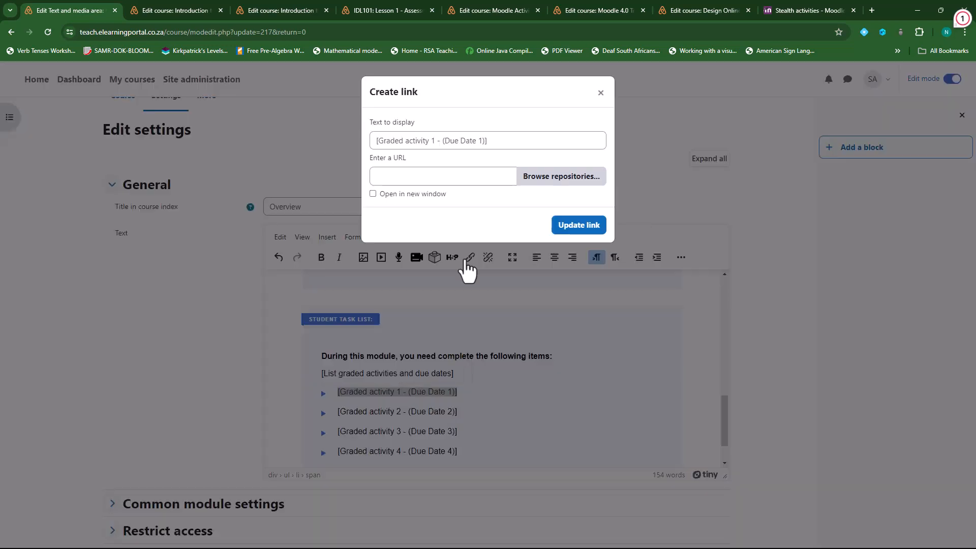
{"action": "right_click", "coordinate": [427, 173]}
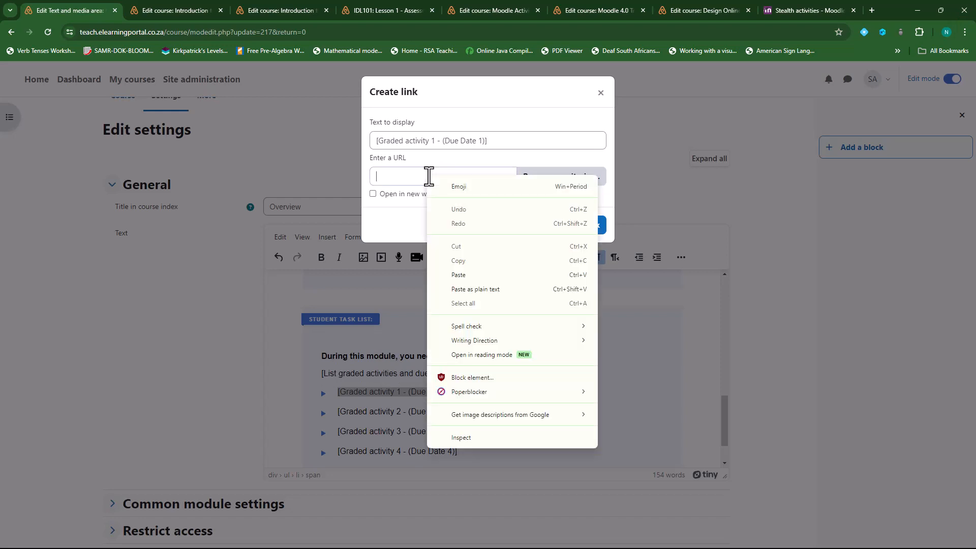
{"action": "left_click", "coordinate": [488, 273]}
{"action": "left_click", "coordinate": [373, 194]}
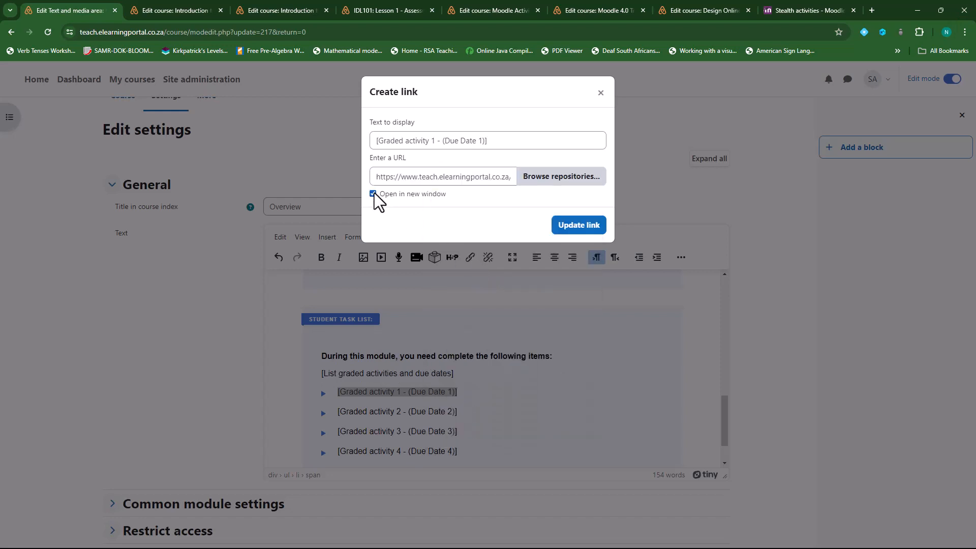
{"action": "left_click", "coordinate": [565, 225]}
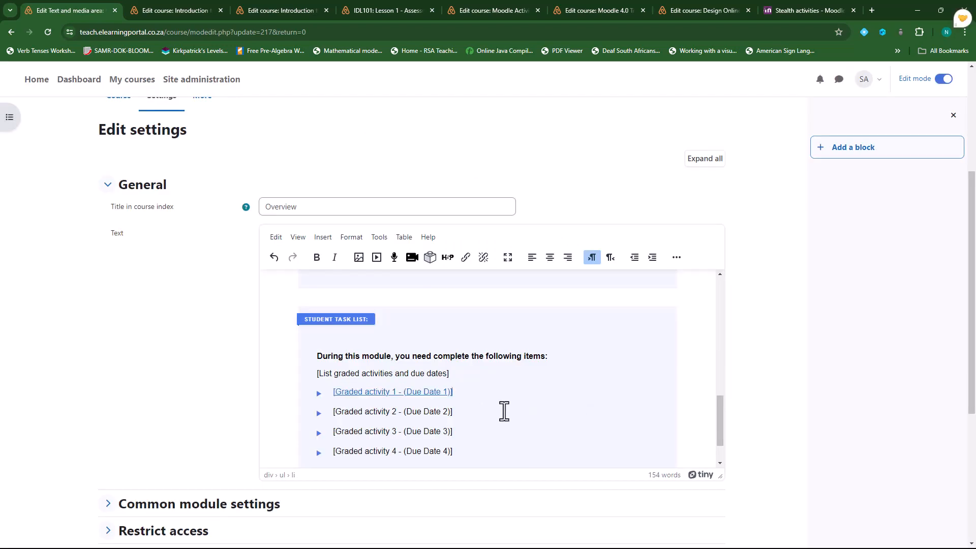
- Save the overview text area, return to the course, and check the linked lesson and task entries against the lesson sections
{"action": "scroll", "coordinate": [173, 340], "scroll_direction": "down", "scroll_amount": 5}
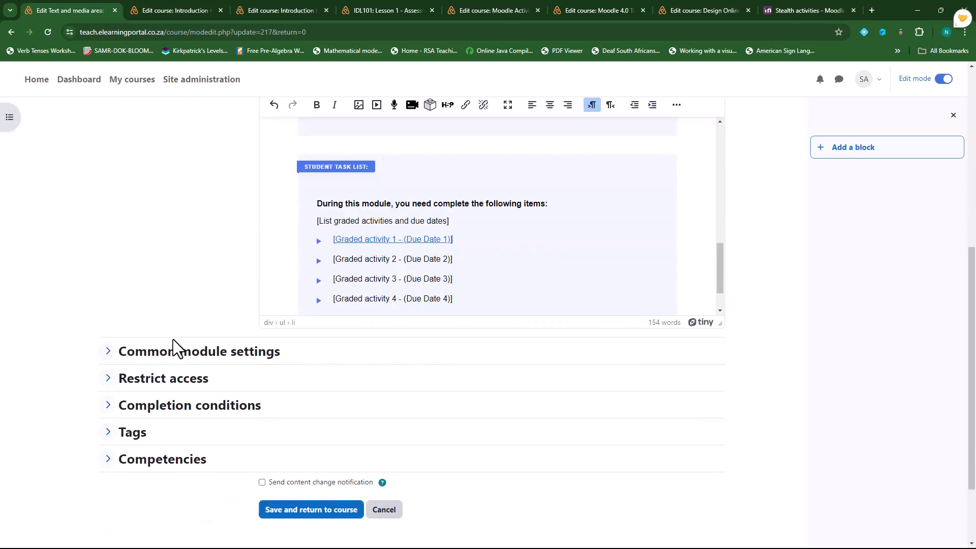
{"action": "left_click", "coordinate": [295, 412]}
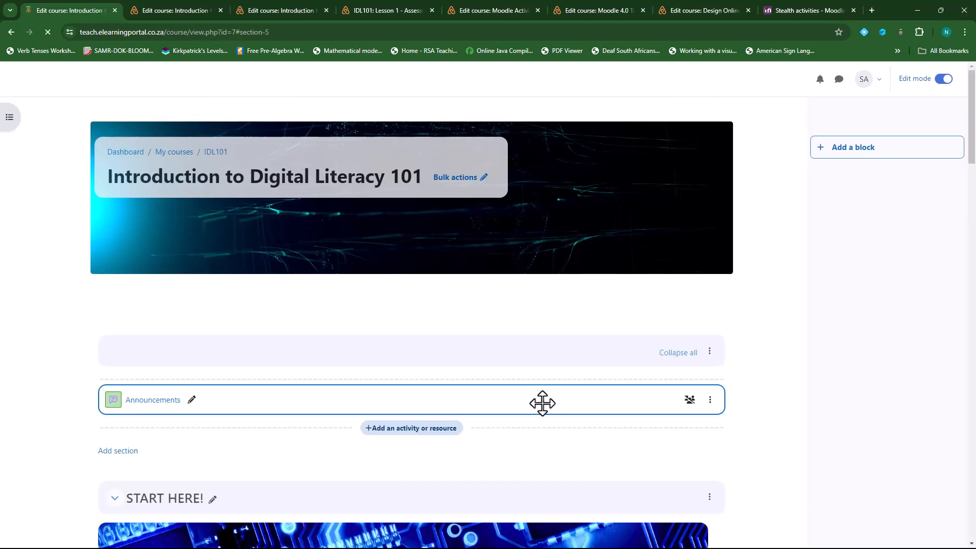
{"action": "scroll", "coordinate": [418, 325], "scroll_direction": "down", "scroll_amount": 6}
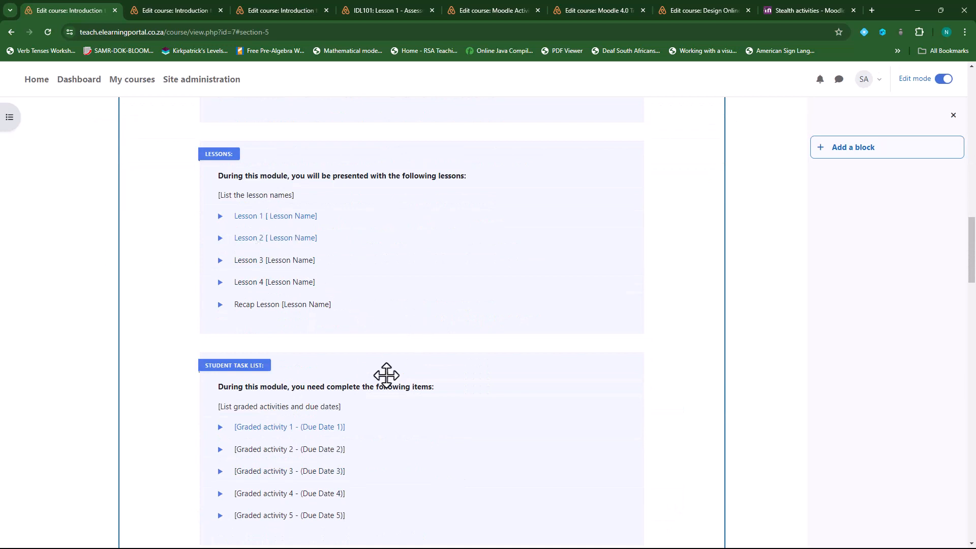
{"action": "scroll", "coordinate": [384, 372], "scroll_direction": "down", "scroll_amount": 2}
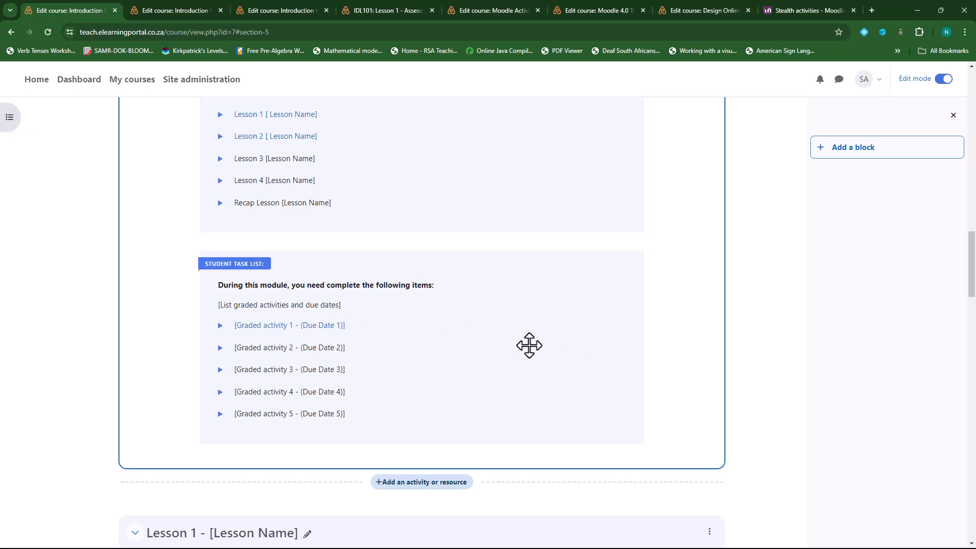
{"action": "scroll", "coordinate": [526, 341], "scroll_direction": "down", "scroll_amount": 2}
{"action": "scroll", "coordinate": [528, 327], "scroll_direction": "down", "scroll_amount": 4}
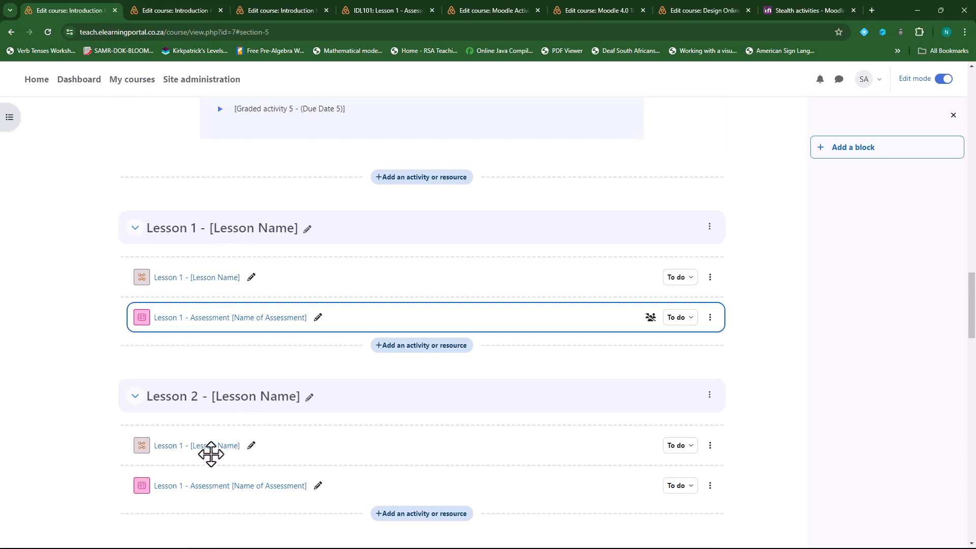
{"action": "scroll", "coordinate": [405, 316], "scroll_direction": "up", "scroll_amount": 7}
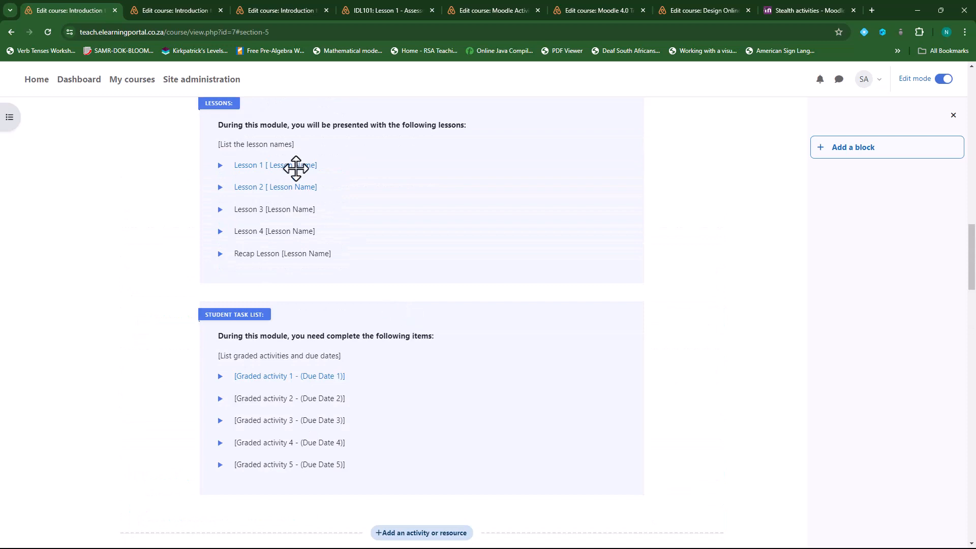
- Set both activities in the Lesson 1 section, the lesson and its assessment, to "Make available but don't show on course page"
{"action": "scroll", "coordinate": [447, 374], "scroll_direction": "down", "scroll_amount": 5}
{"action": "scroll", "coordinate": [452, 374], "scroll_direction": "down", "scroll_amount": 1}
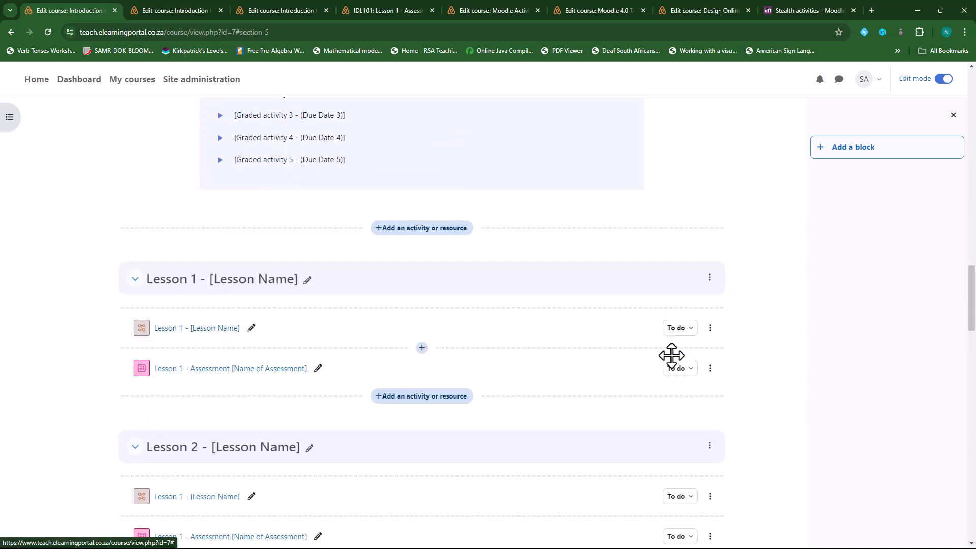
{"action": "scroll", "coordinate": [758, 353], "scroll_direction": "down", "scroll_amount": 2}
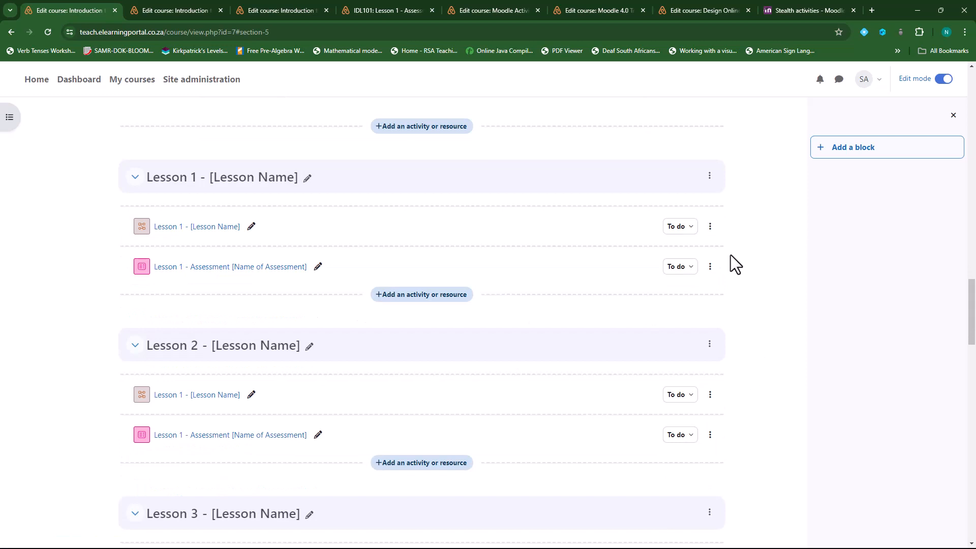
{"action": "left_click", "coordinate": [710, 227]}
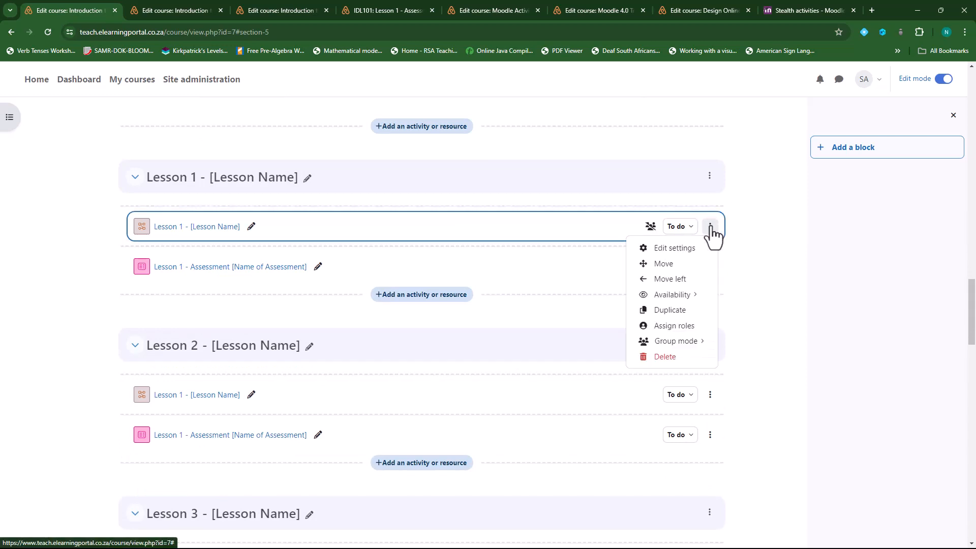
{"action": "mouse_move", "coordinate": [676, 300]}
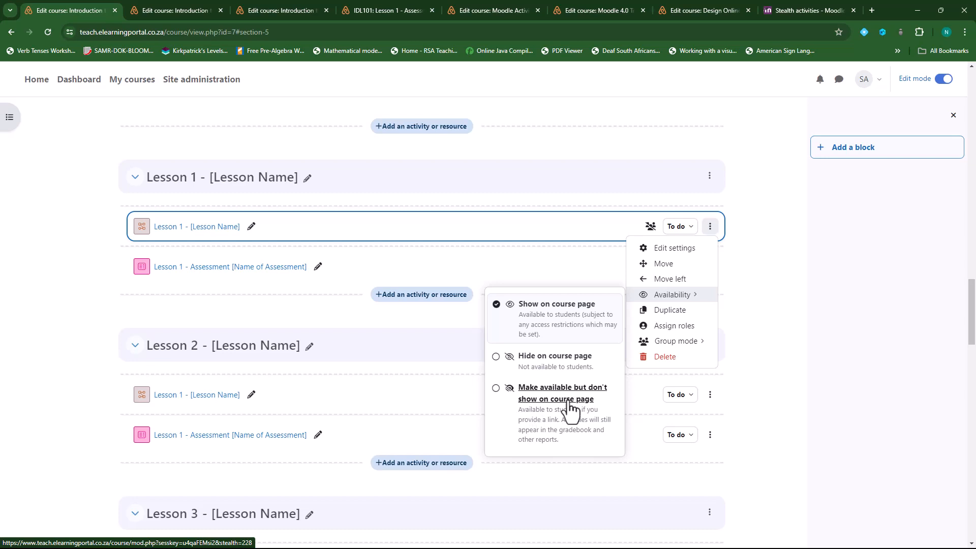
{"action": "left_click", "coordinate": [514, 393]}
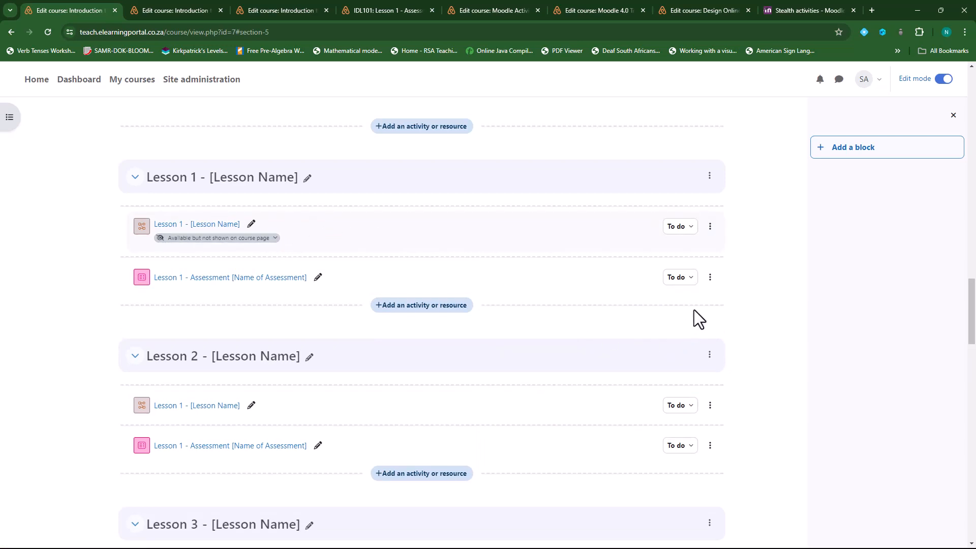
{"action": "left_click", "coordinate": [710, 278]}
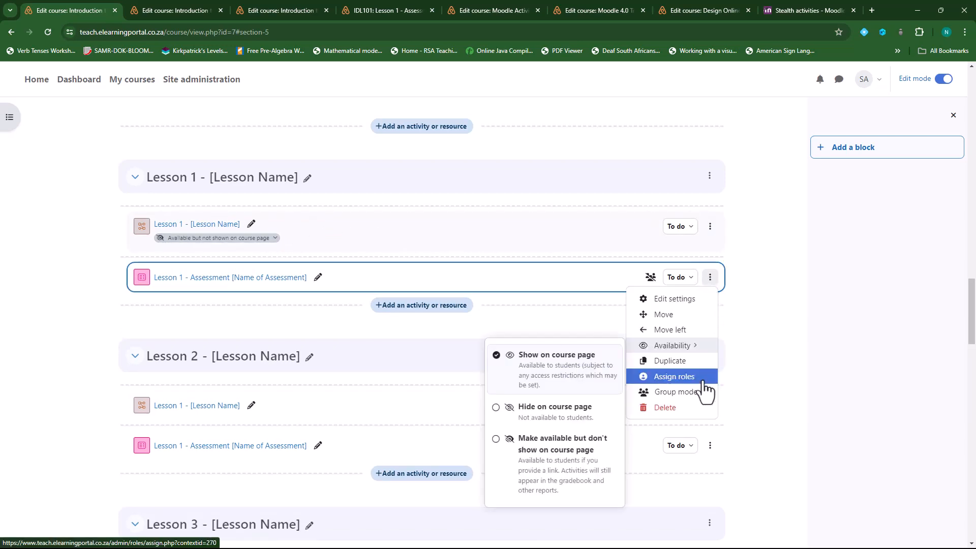
{"action": "left_click", "coordinate": [541, 447]}
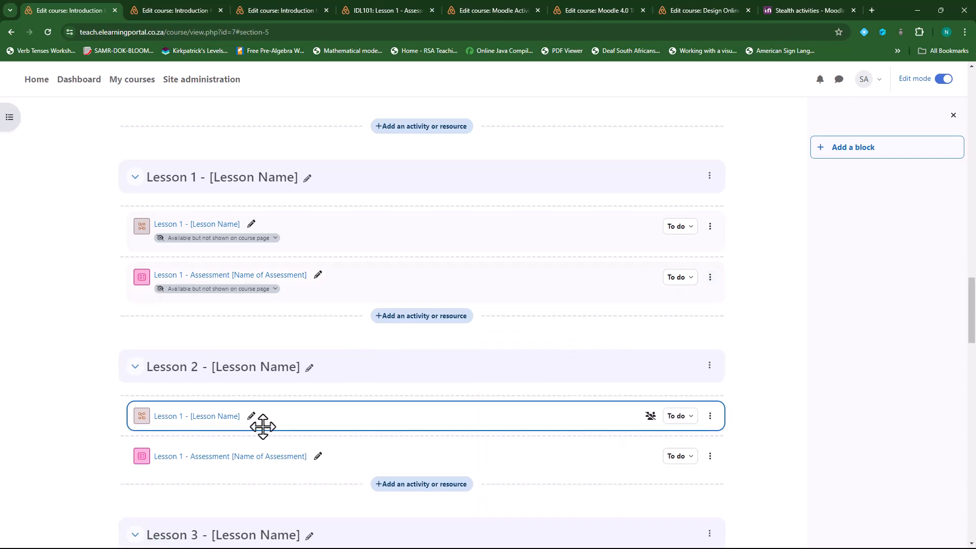
- Set the "Lesson 1 - [Lesson Name]" activity in the Lesson 2 section to "Make available but don't show on course page"
{"action": "left_click", "coordinate": [710, 418]}
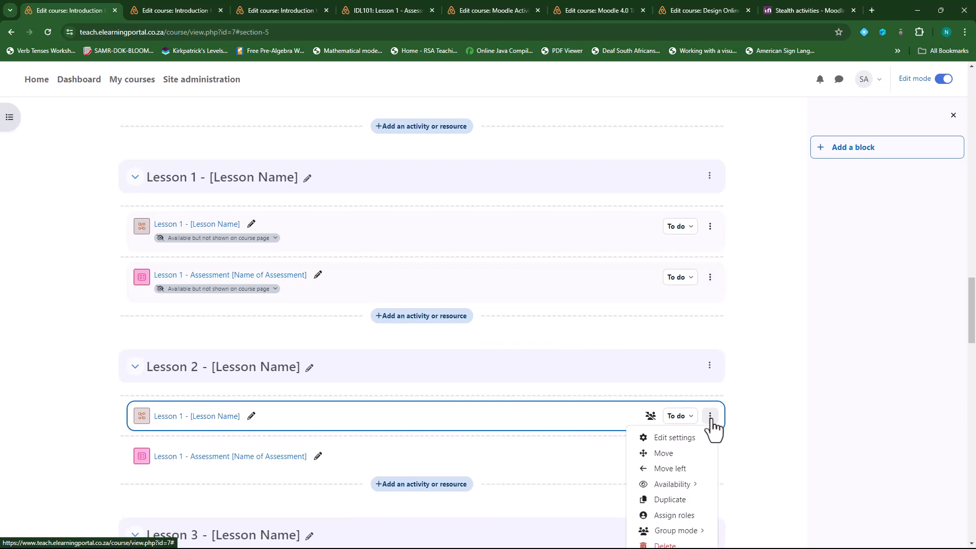
{"action": "mouse_move", "coordinate": [691, 485]}
{"action": "scroll", "coordinate": [691, 486], "scroll_direction": "down", "scroll_amount": 2}
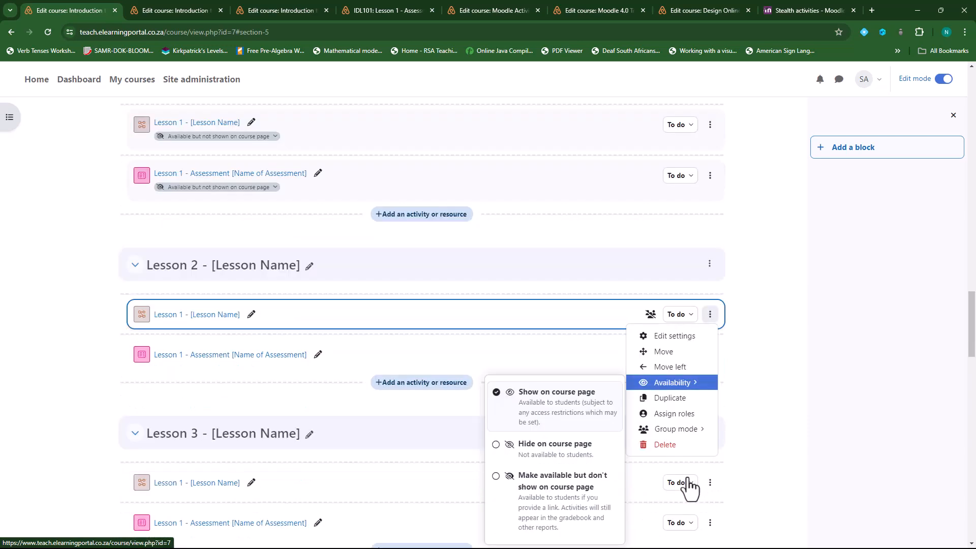
{"action": "left_click", "coordinate": [553, 480]}
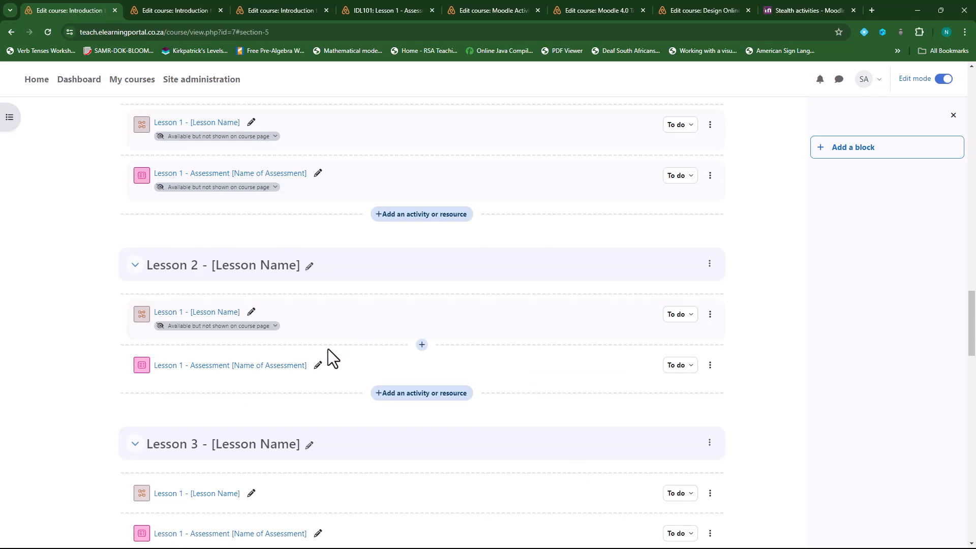
- Switch role to Student to preview the course
{"action": "scroll", "coordinate": [310, 381], "scroll_direction": "up", "scroll_amount": 2}
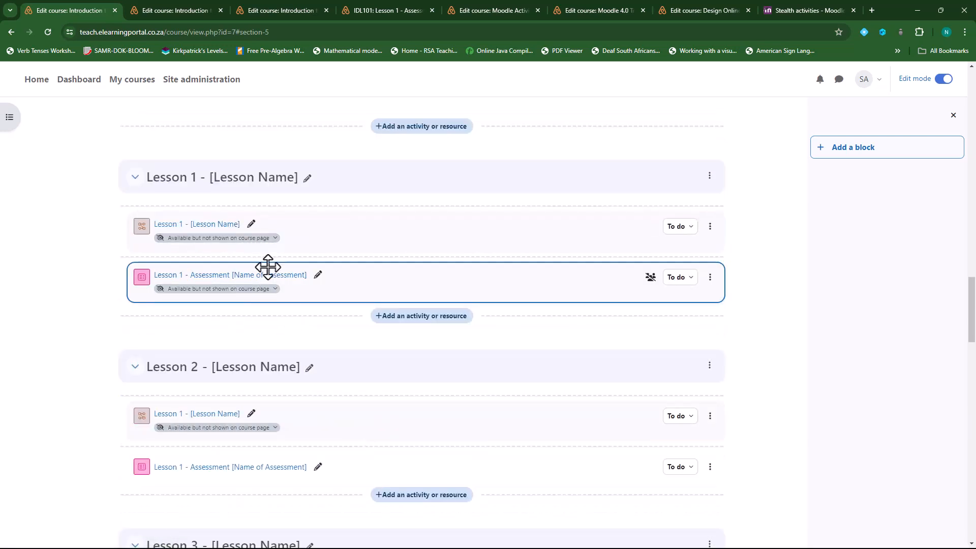
{"action": "scroll", "coordinate": [566, 355], "scroll_direction": "up", "scroll_amount": 1}
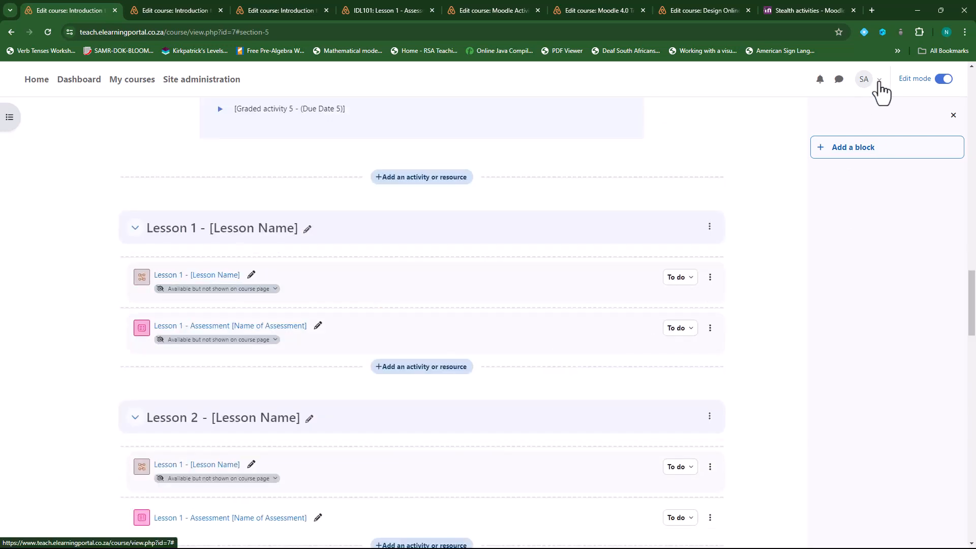
{"action": "left_click", "coordinate": [877, 86]}
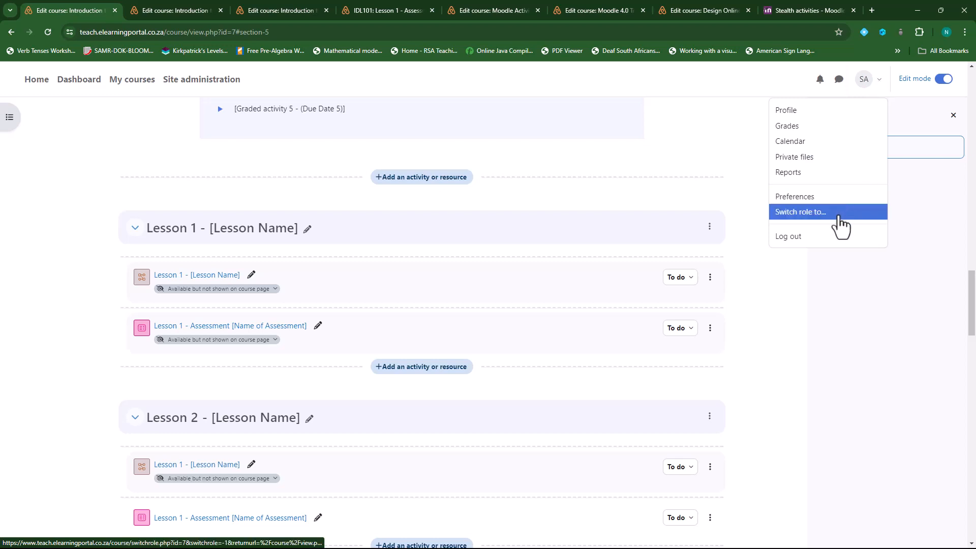
{"action": "left_click", "coordinate": [840, 218]}
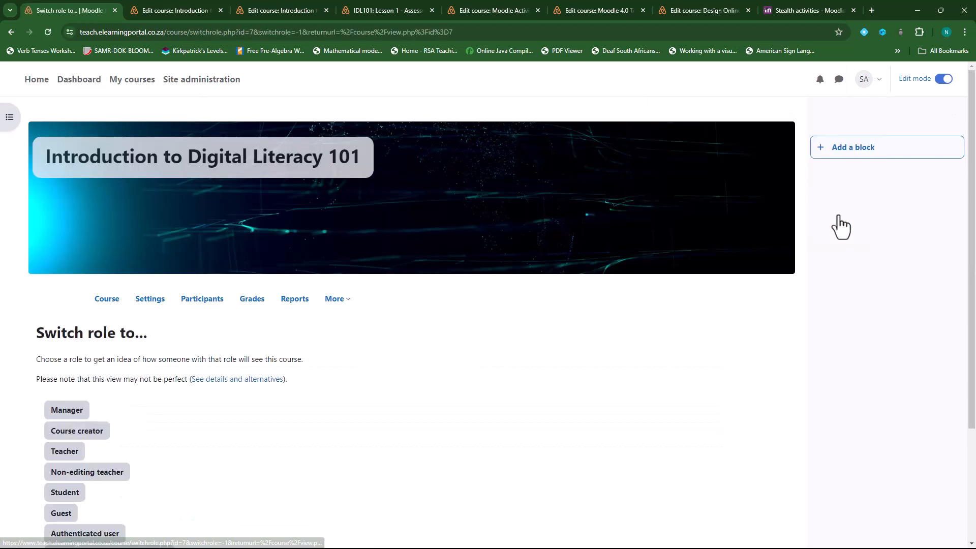
{"action": "left_click", "coordinate": [69, 494]}
- As a student, compare the linked entries in the Module 1 overview with the activities listed in the lesson sections
{"action": "scroll", "coordinate": [493, 343], "scroll_direction": "down", "scroll_amount": 12}
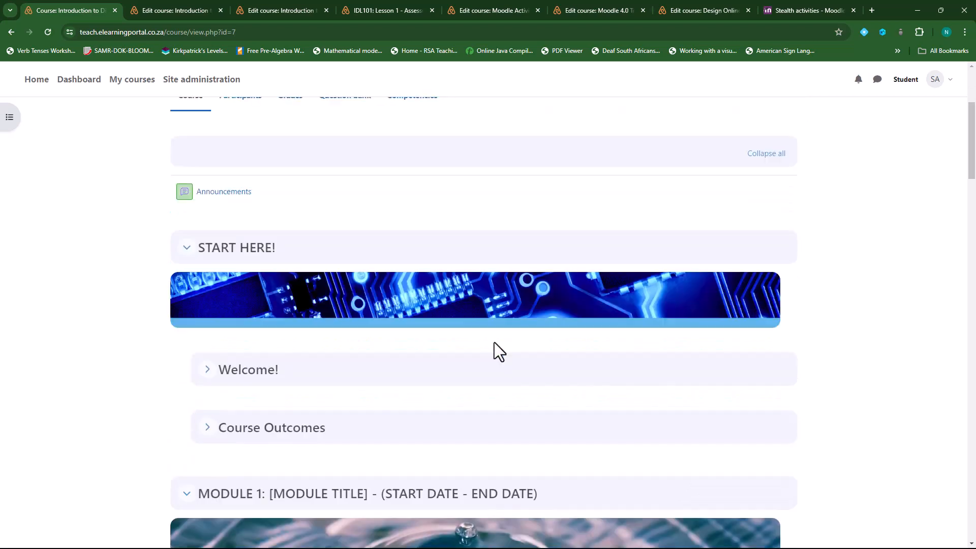
{"action": "scroll", "coordinate": [505, 343], "scroll_direction": "down", "scroll_amount": 5}
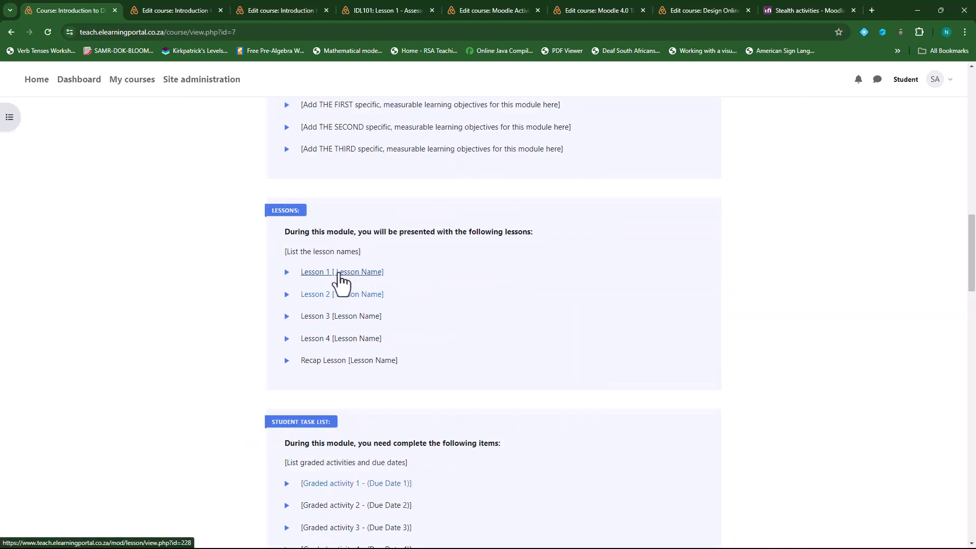
{"action": "scroll", "coordinate": [447, 333], "scroll_direction": "down", "scroll_amount": 2}
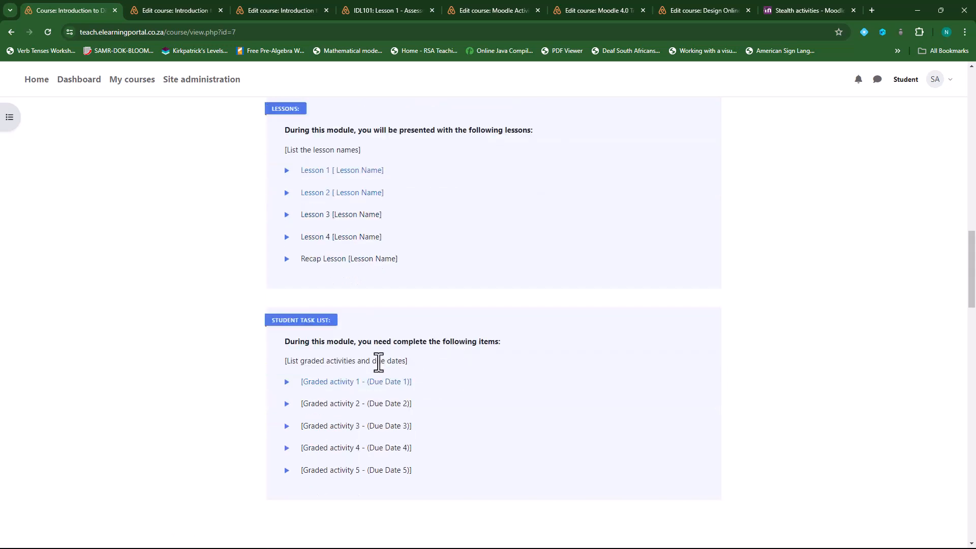
{"action": "scroll", "coordinate": [489, 335], "scroll_direction": "down", "scroll_amount": 5}
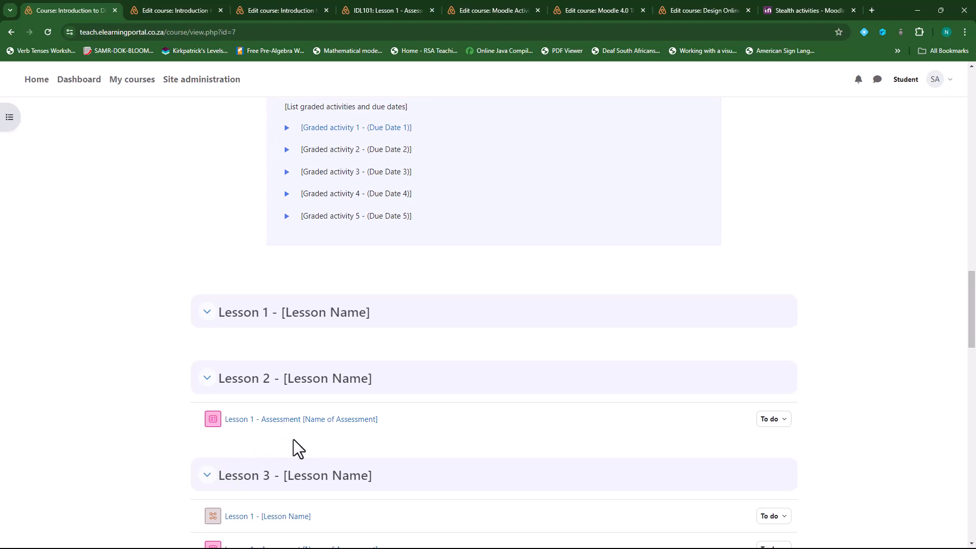
{"action": "scroll", "coordinate": [504, 336], "scroll_direction": "up", "scroll_amount": 6}
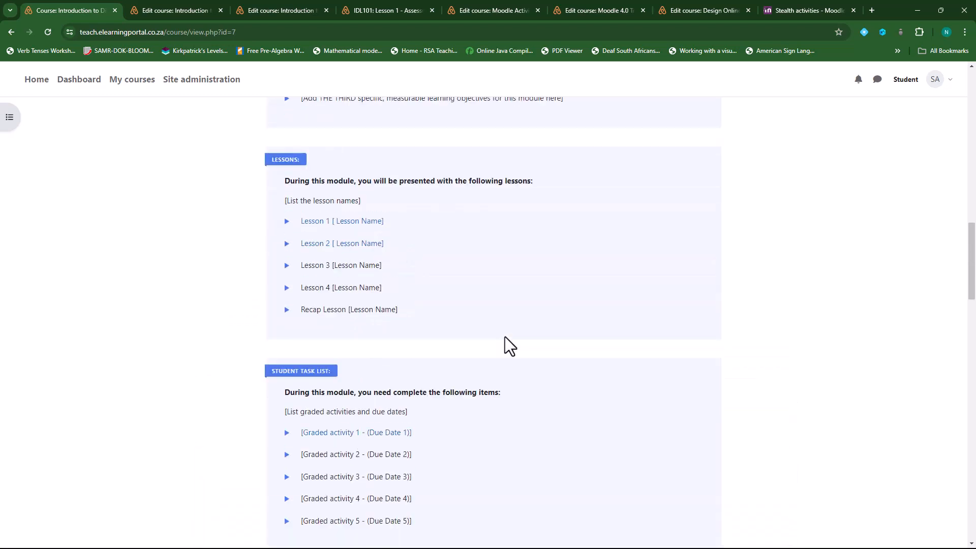
{"action": "scroll", "coordinate": [505, 336], "scroll_direction": "up", "scroll_amount": 2}
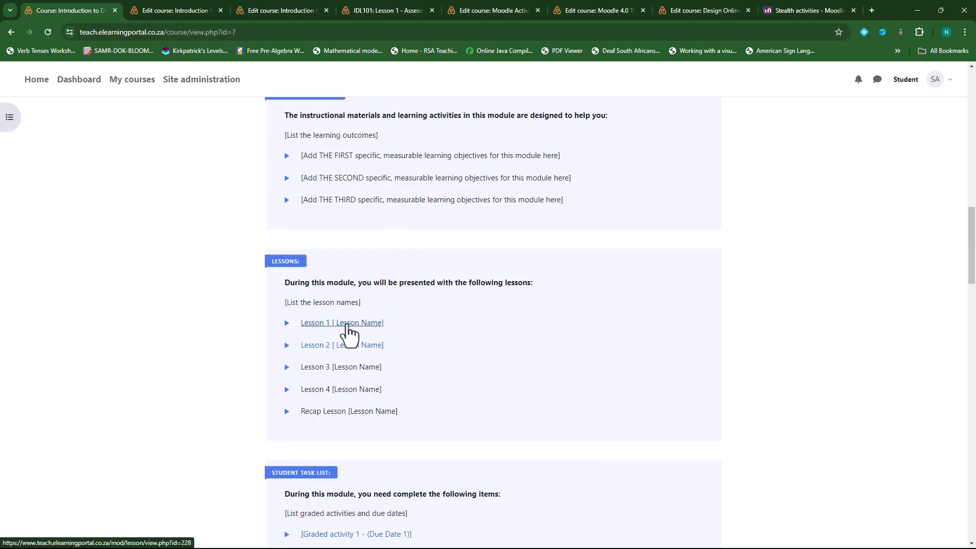
- Close all other browser tabs, keeping only the Introduction to Digital Literacy 101 course page open
{"action": "left_click", "coordinate": [220, 10]}
{"action": "left_click", "coordinate": [220, 10]}
{"action": "left_click", "coordinate": [220, 10]}
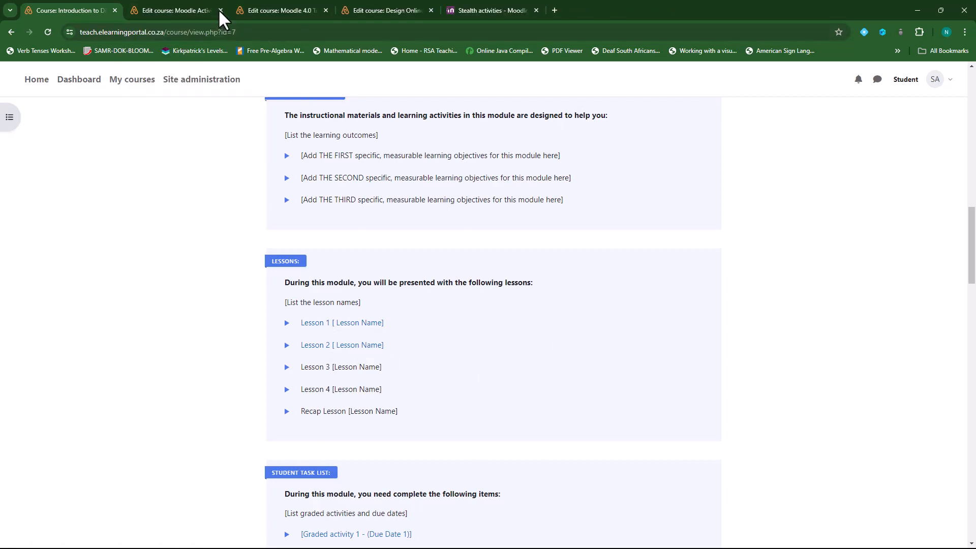
{"action": "left_click", "coordinate": [220, 10]}
{"action": "left_click", "coordinate": [220, 11]}
{"action": "left_click", "coordinate": [220, 10]}
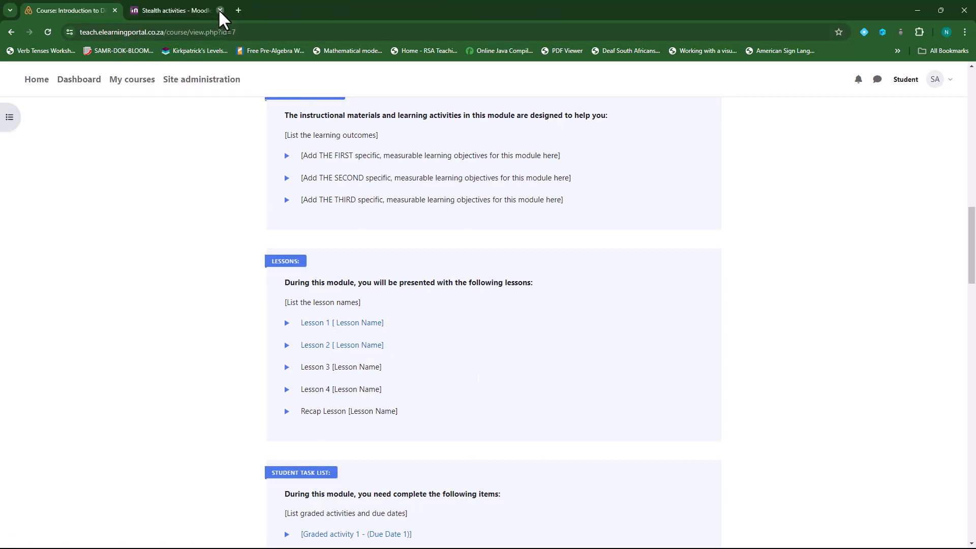
{"action": "left_click", "coordinate": [220, 10]}
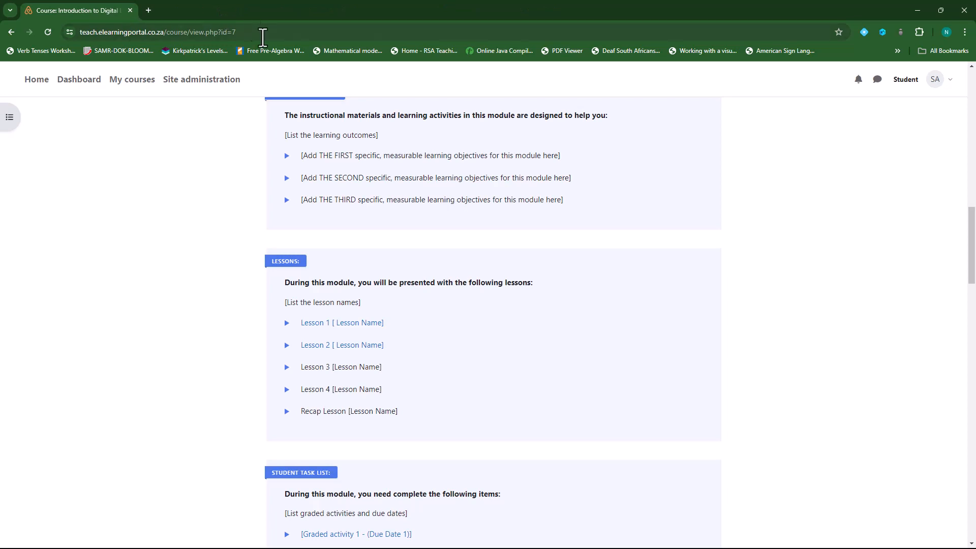
- Test the Lesson 1 link in the module overview, check the Lesson 1 section on the course page, and close the opened lesson pages
{"action": "left_click", "coordinate": [338, 325]}
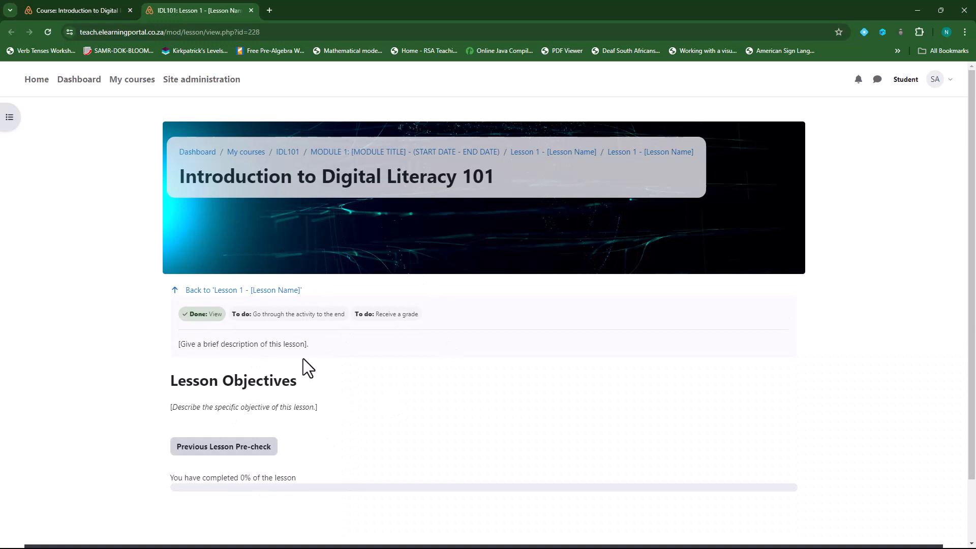
{"action": "left_click", "coordinate": [251, 10]}
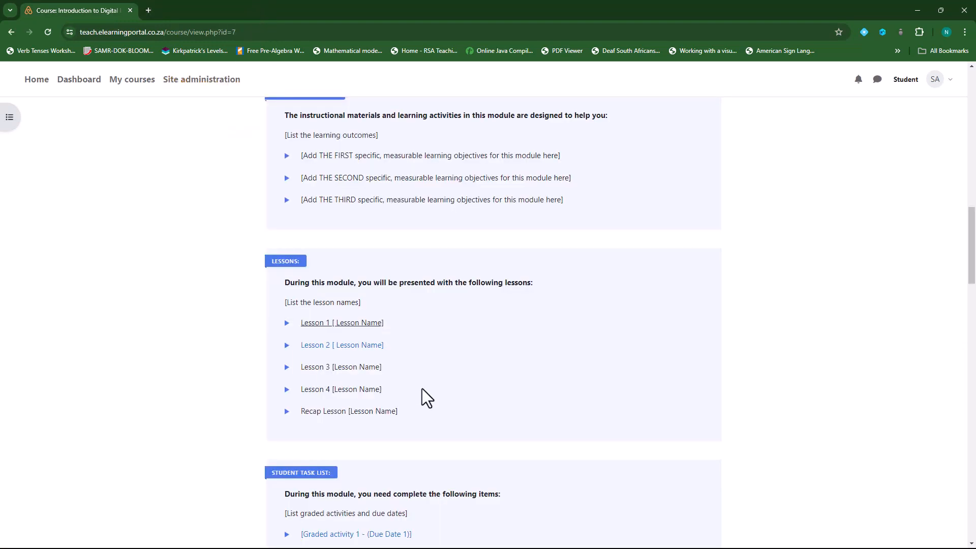
{"action": "scroll", "coordinate": [422, 388], "scroll_direction": "down", "scroll_amount": 10}
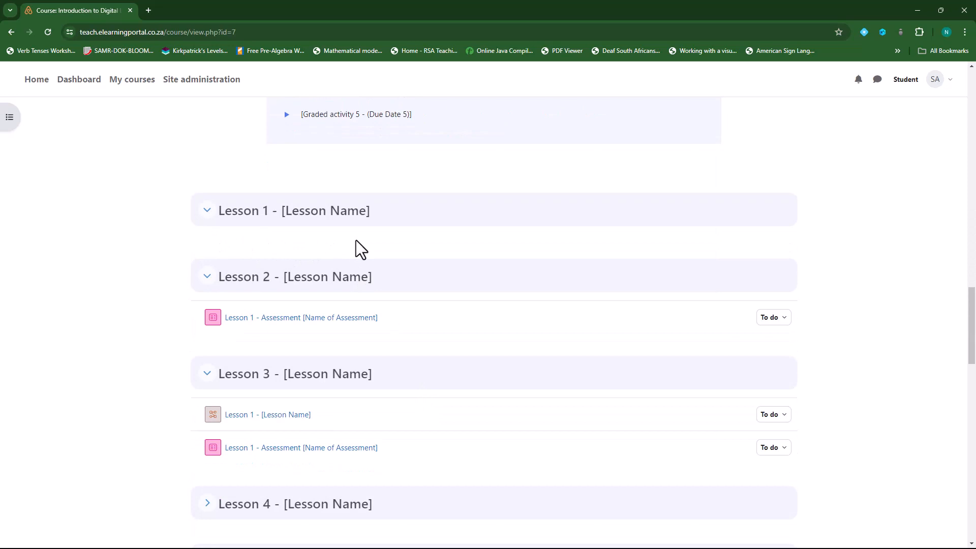
{"action": "scroll", "coordinate": [481, 269], "scroll_direction": "up", "scroll_amount": 8}
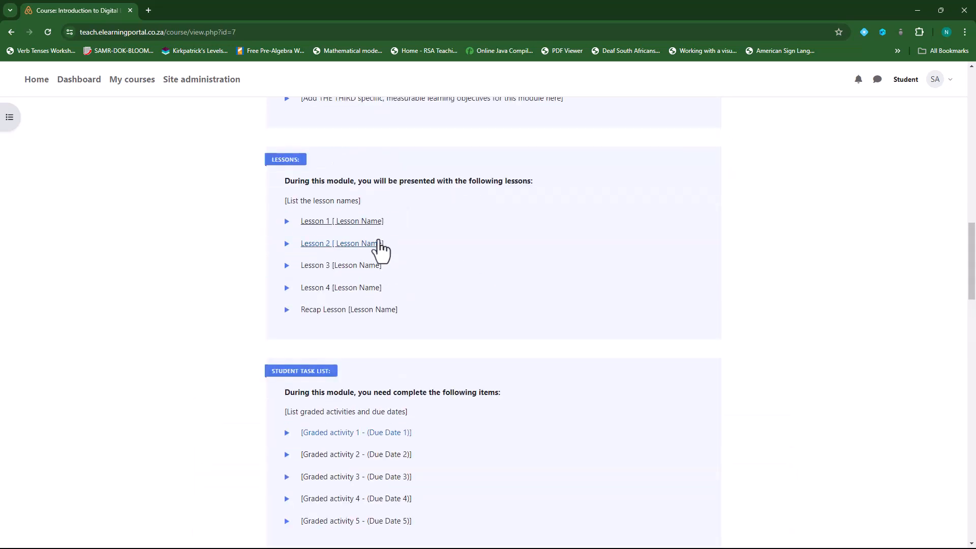
{"action": "left_click", "coordinate": [337, 222]}
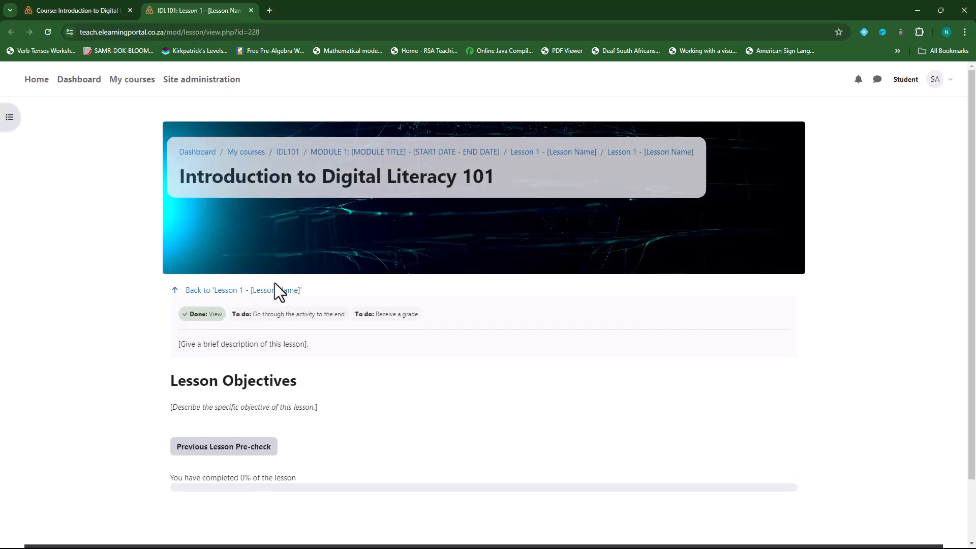
{"action": "left_click", "coordinate": [251, 10]}
- Expand the Lesson 4 section and examine which activities Lessons 1 to 4 show students compared with the overview's lesson and task lists
{"action": "scroll", "coordinate": [552, 465], "scroll_direction": "down", "scroll_amount": 2}
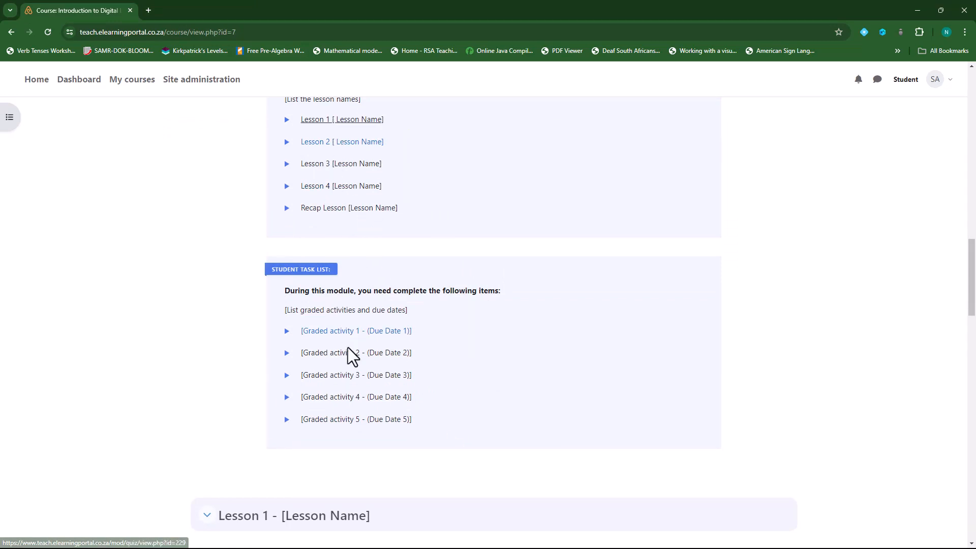
{"action": "scroll", "coordinate": [462, 394], "scroll_direction": "down", "scroll_amount": 4}
{"action": "scroll", "coordinate": [463, 394], "scroll_direction": "down", "scroll_amount": 2}
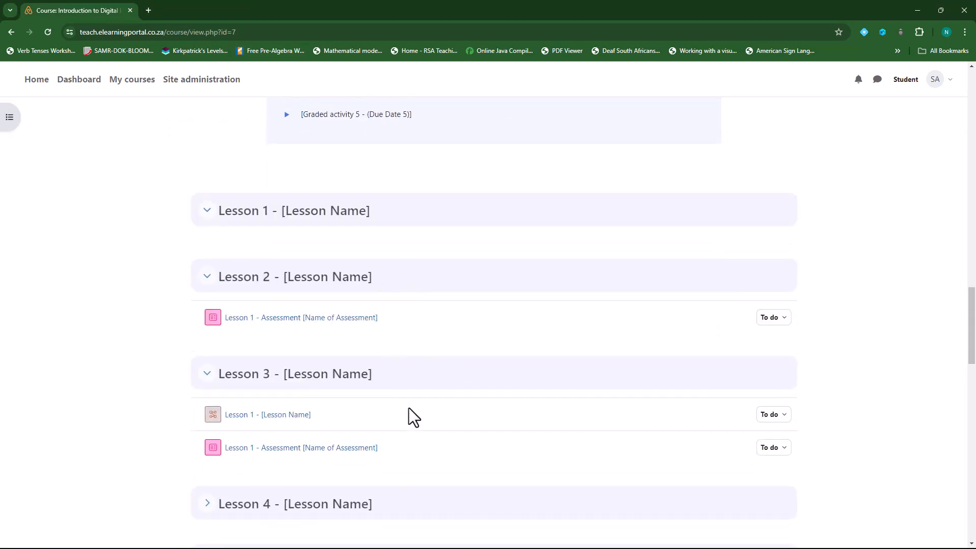
{"action": "scroll", "coordinate": [410, 412], "scroll_direction": "down", "scroll_amount": 4}
{"action": "scroll", "coordinate": [312, 238], "scroll_direction": "up", "scroll_amount": 2}
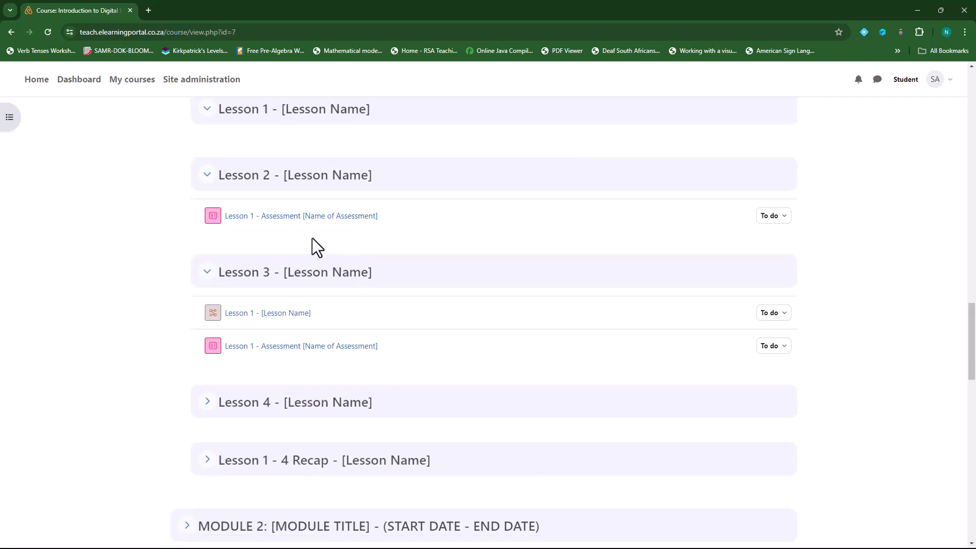
{"action": "scroll", "coordinate": [305, 371], "scroll_direction": "down", "scroll_amount": 1}
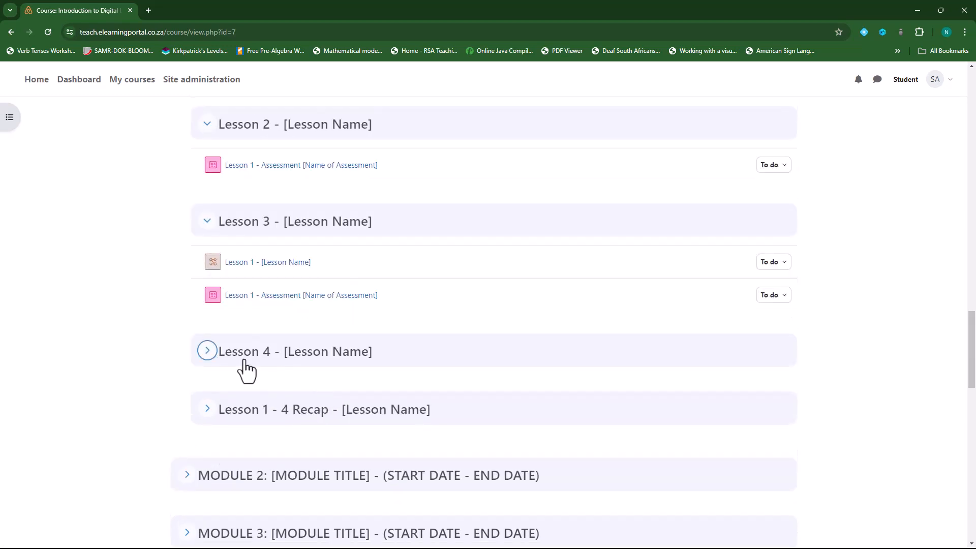
{"action": "left_click", "coordinate": [206, 351]}
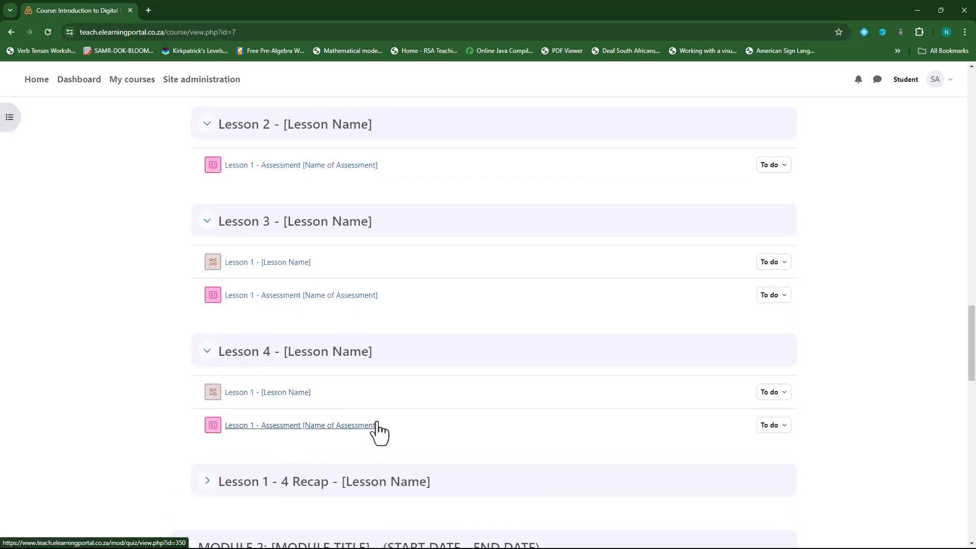
{"action": "scroll", "coordinate": [381, 430], "scroll_direction": "up", "scroll_amount": 1}
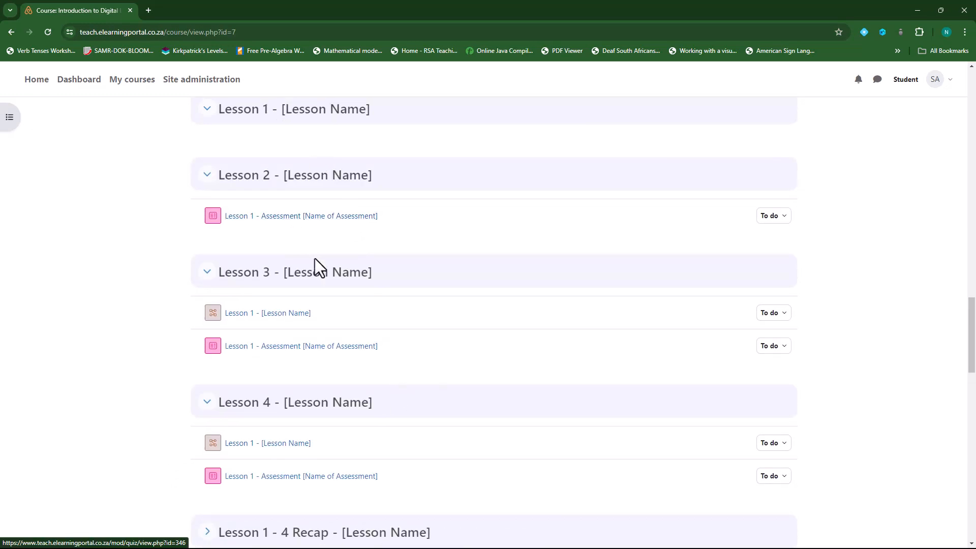
{"action": "scroll", "coordinate": [352, 450], "scroll_direction": "up", "scroll_amount": 10}
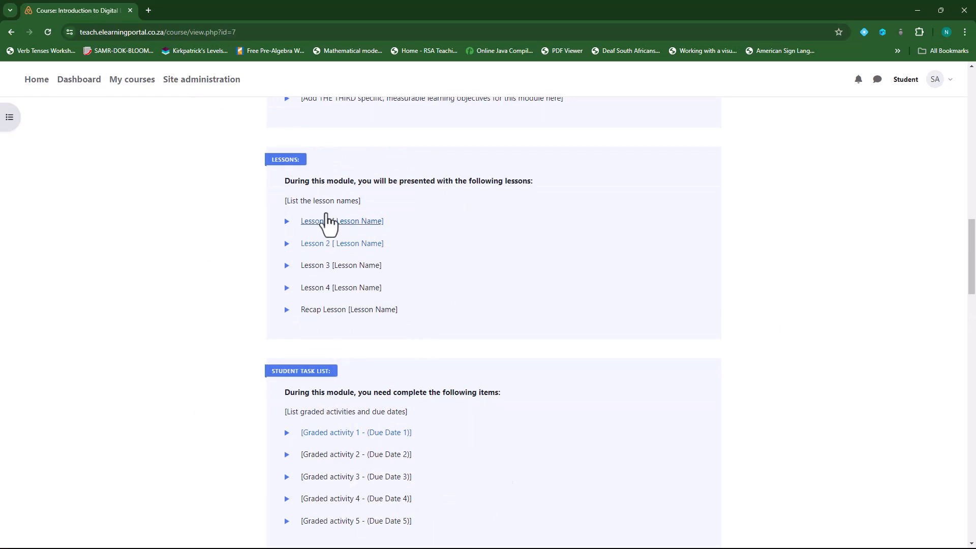
- Test the Graded activity 1 link in the student task list, close the opened quiz page, and compare the task list with the lesson sections
{"action": "scroll", "coordinate": [331, 303], "scroll_direction": "down", "scroll_amount": 2}
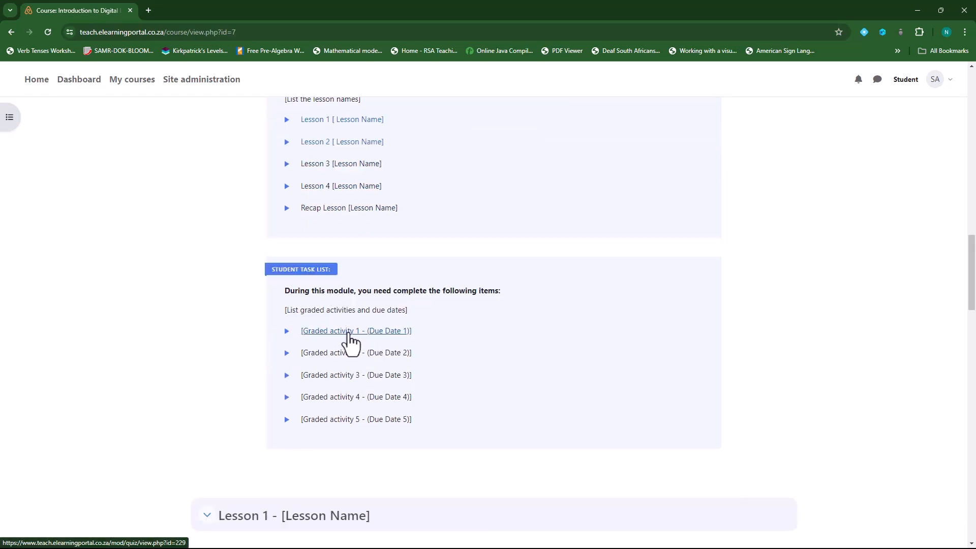
{"action": "left_click", "coordinate": [349, 333]}
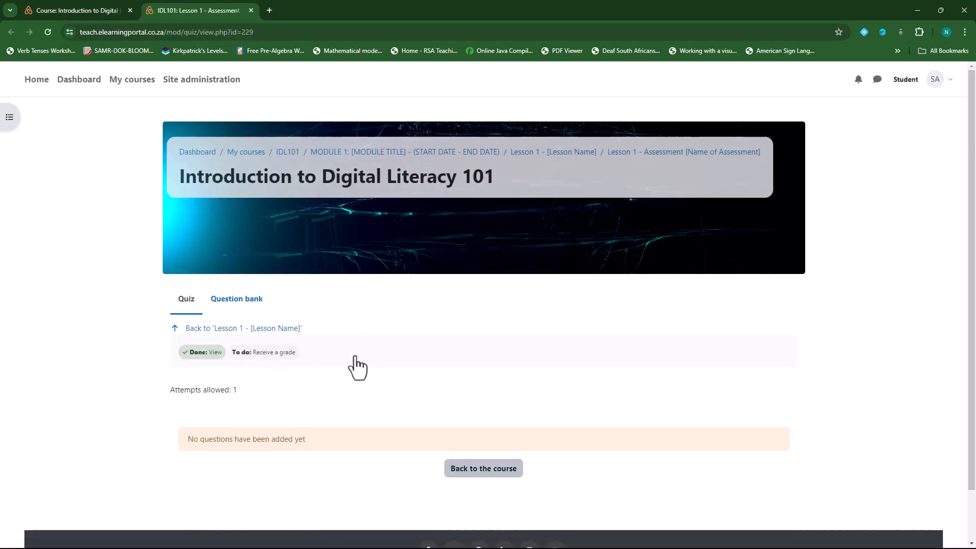
{"action": "left_click", "coordinate": [251, 11]}
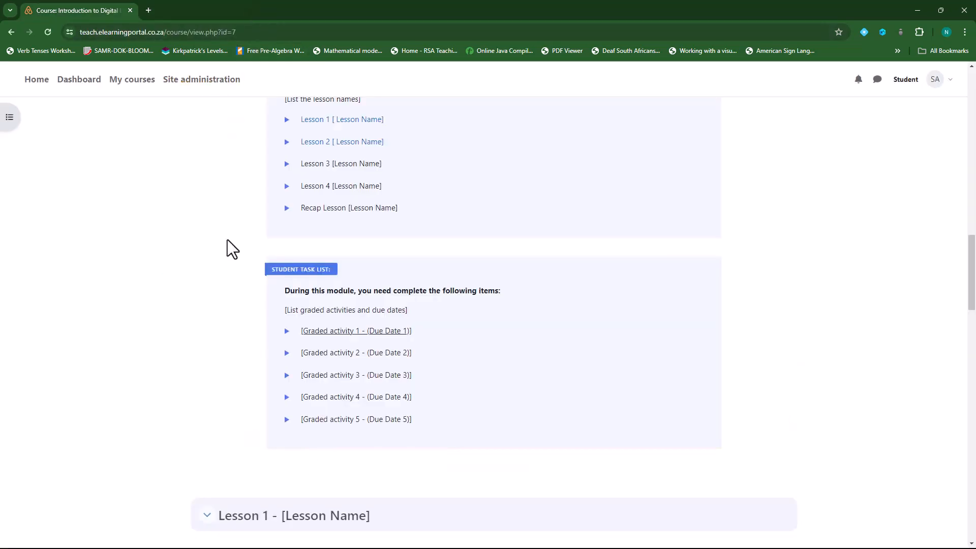
{"action": "scroll", "coordinate": [406, 340], "scroll_direction": "down", "scroll_amount": 4}
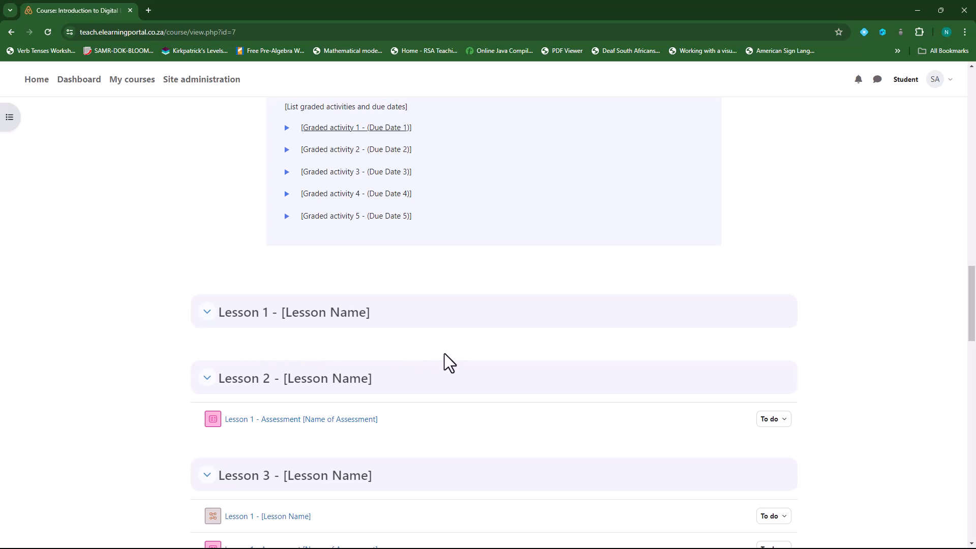
{"action": "scroll", "coordinate": [445, 354], "scroll_direction": "up", "scroll_amount": 4}
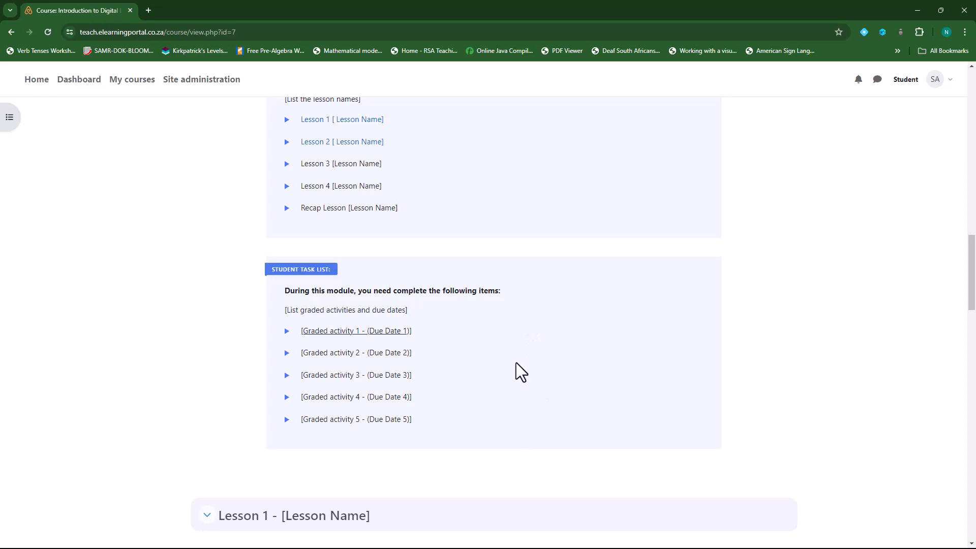
{"action": "scroll", "coordinate": [516, 361], "scroll_direction": "down", "scroll_amount": 2}
{"action": "scroll", "coordinate": [516, 361], "scroll_direction": "up", "scroll_amount": 4}
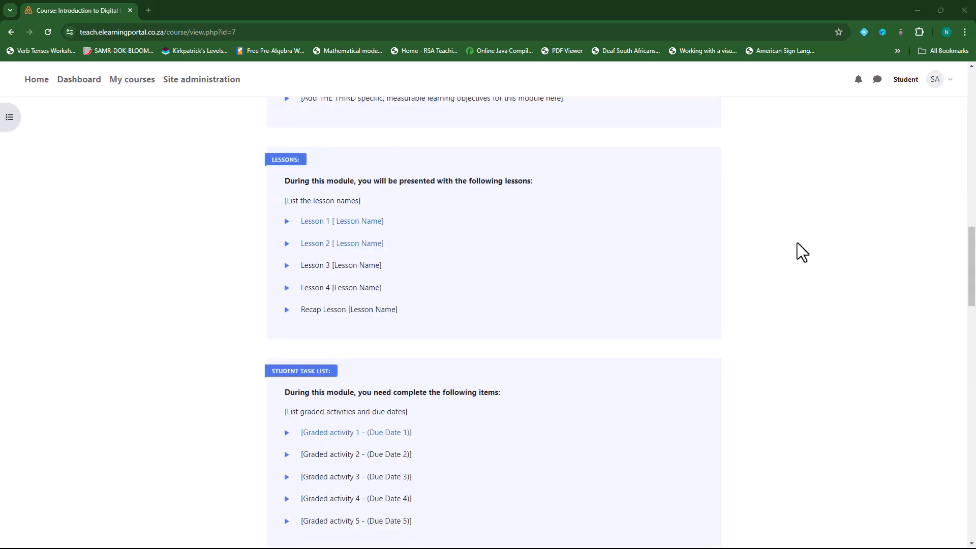
- Switch from the student role back to the normal role
{"action": "left_click", "coordinate": [907, 81]}
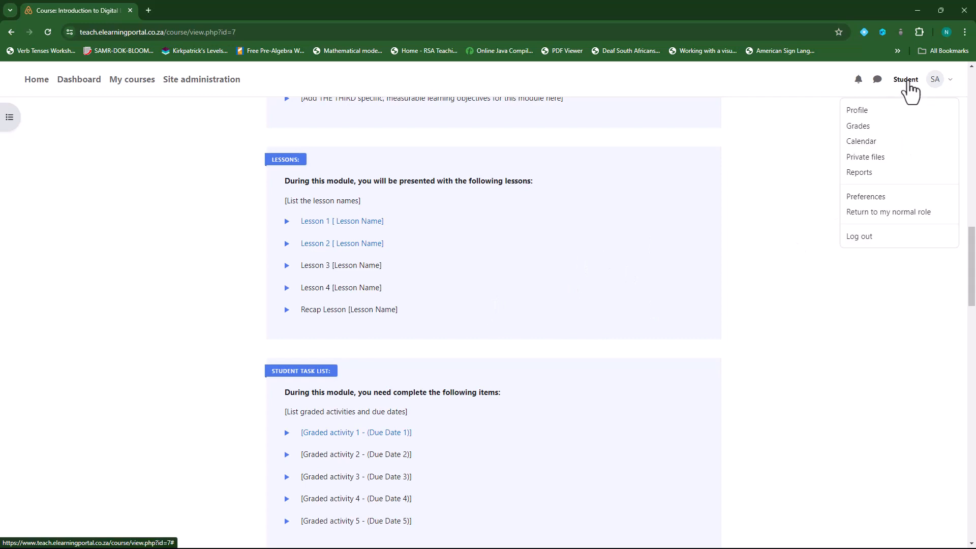
{"action": "left_click", "coordinate": [890, 214]}
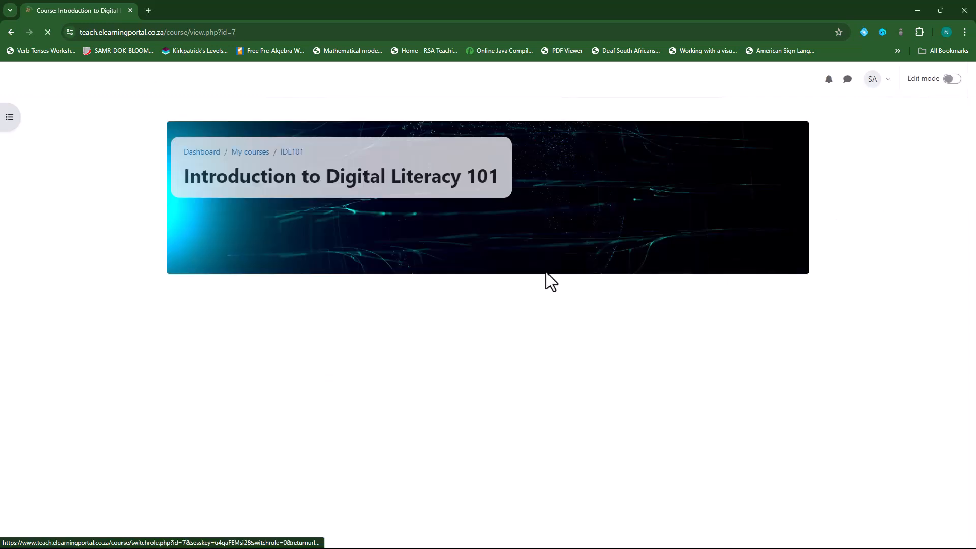
- Open the assessment listed under Lesson 2 of Module 1 in a new tab and copy its page address
{"action": "scroll", "coordinate": [353, 347], "scroll_direction": "down", "scroll_amount": 13}
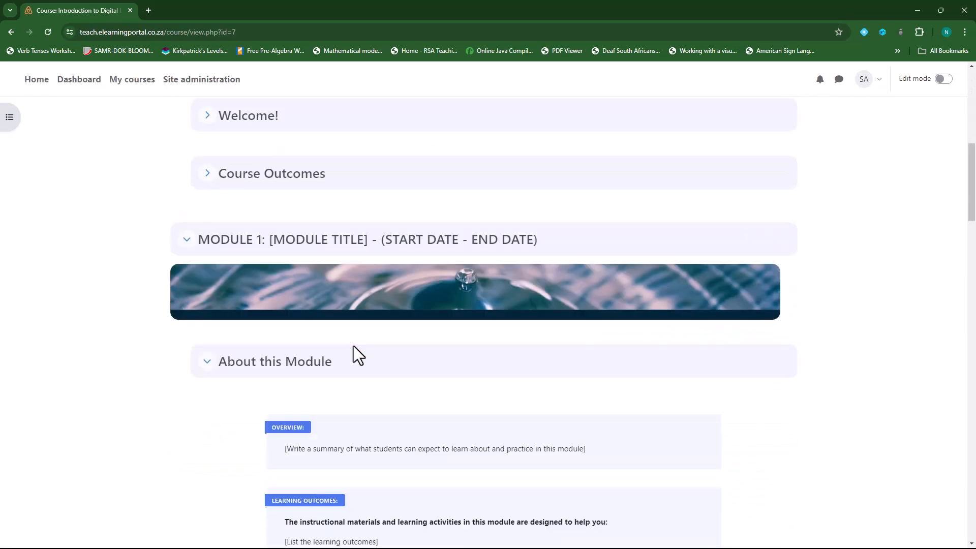
{"action": "scroll", "coordinate": [352, 345], "scroll_direction": "down", "scroll_amount": 14}
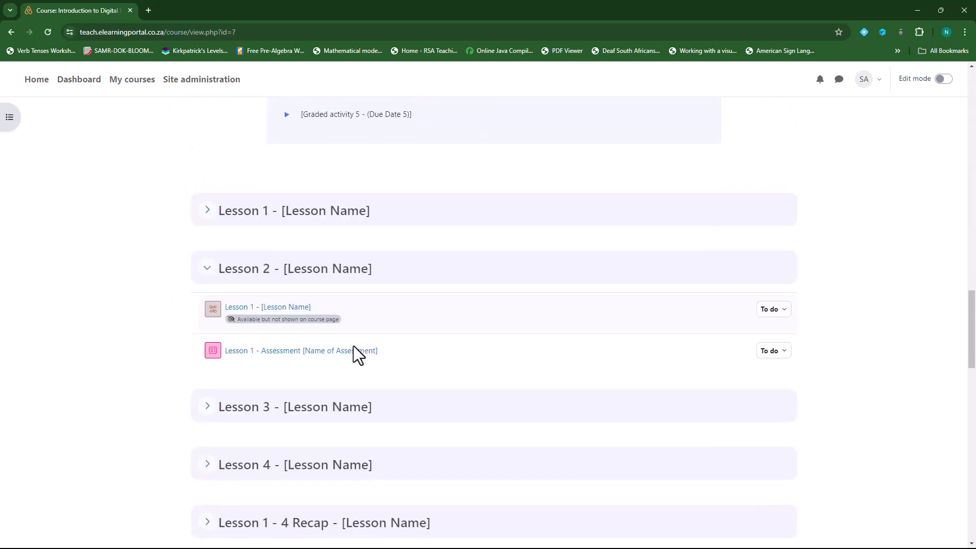
{"action": "scroll", "coordinate": [273, 385], "scroll_direction": "down", "scroll_amount": 1}
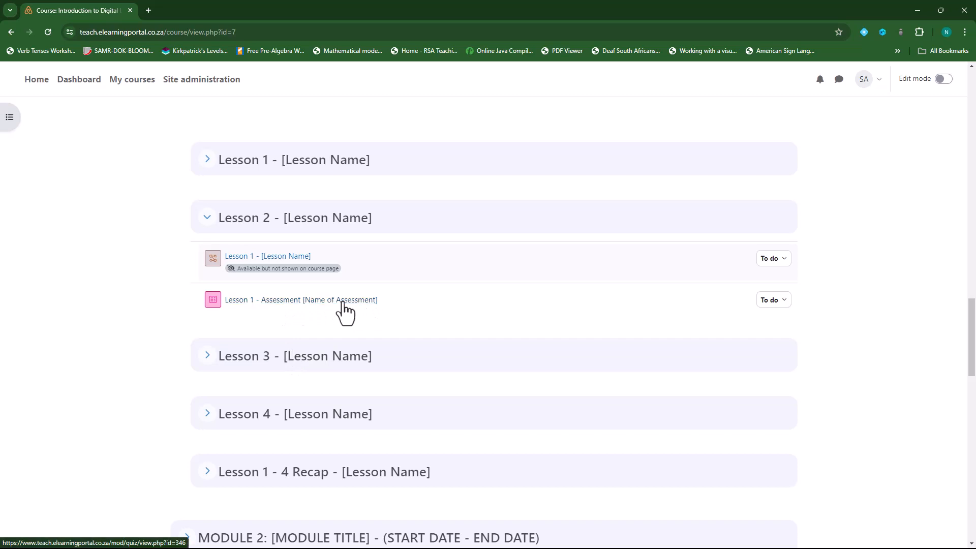
{"action": "right_click", "coordinate": [345, 302]}
{"action": "left_click", "coordinate": [367, 310]}
{"action": "left_click", "coordinate": [218, 11]}
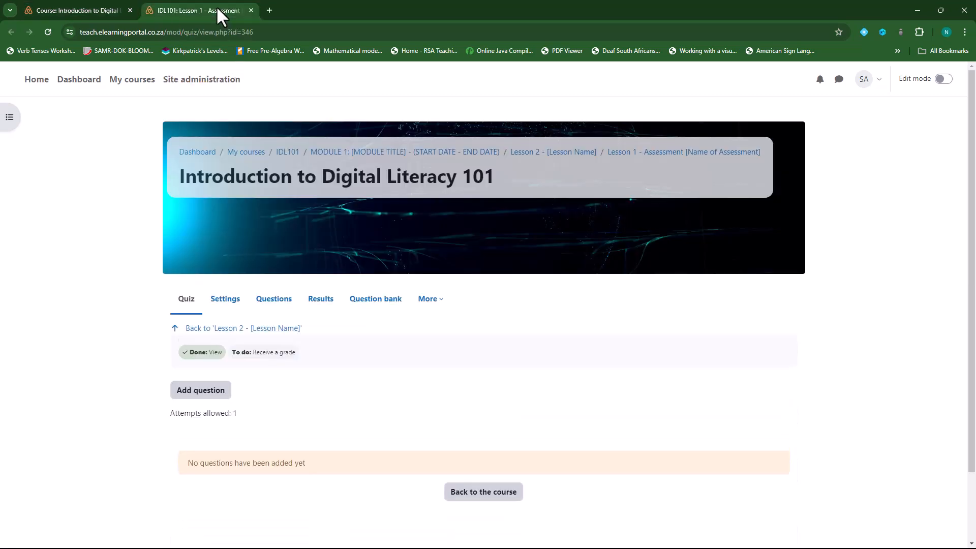
{"action": "left_click", "coordinate": [157, 32]}
{"action": "right_click", "coordinate": [157, 31]}
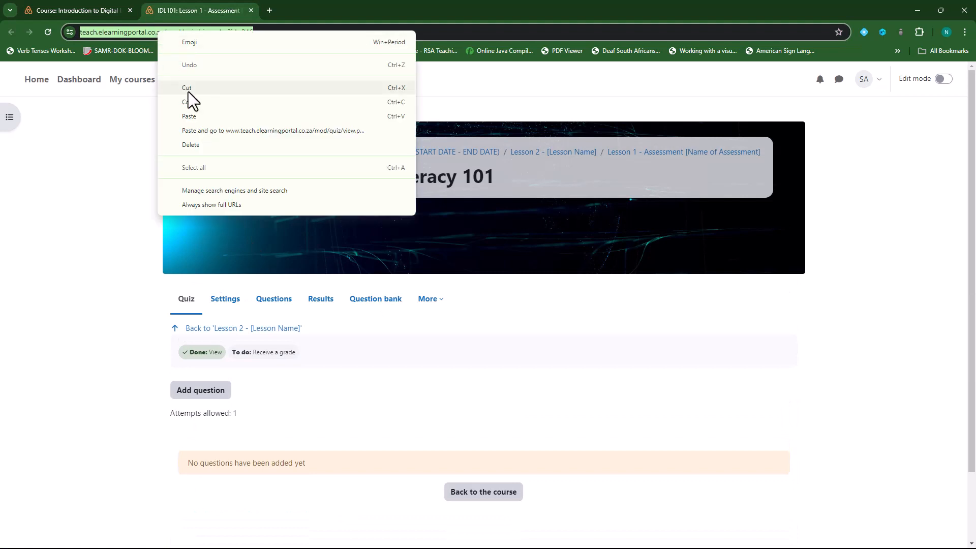
{"action": "left_click", "coordinate": [190, 100]}
- Turn on edit mode for the course page and open the Module 1 overview's settings, enlarging its text editor
{"action": "left_click", "coordinate": [99, 8]}
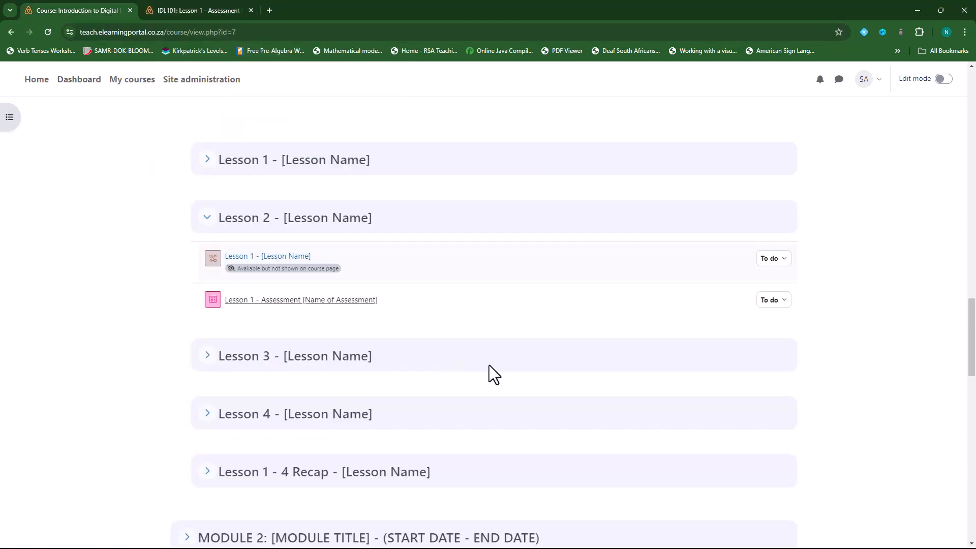
{"action": "scroll", "coordinate": [550, 390], "scroll_direction": "up", "scroll_amount": 2}
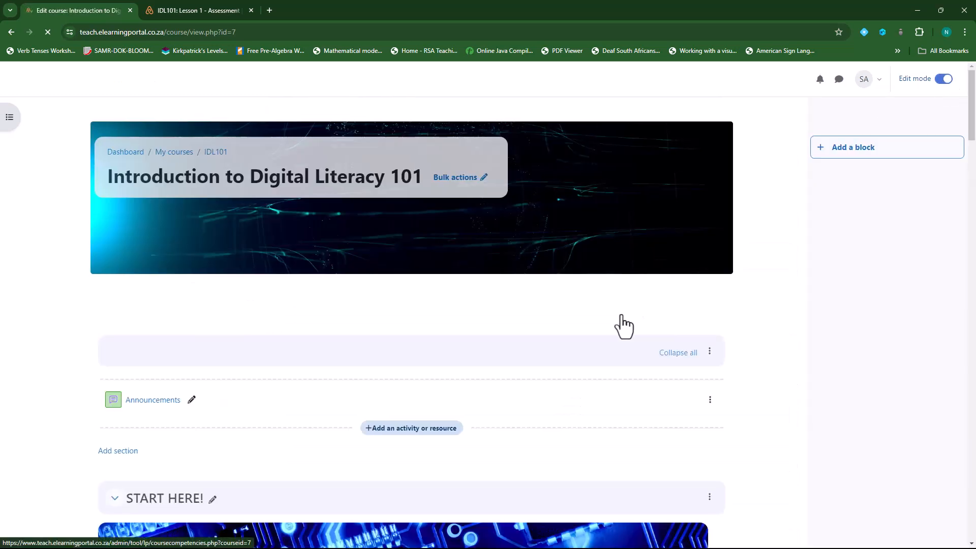
{"action": "scroll", "coordinate": [465, 329], "scroll_direction": "down", "scroll_amount": 20}
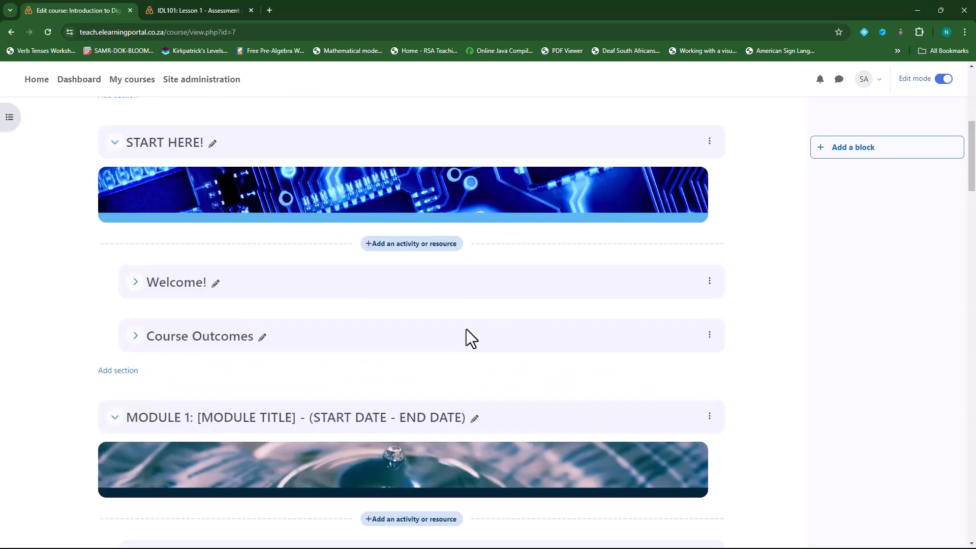
{"action": "scroll", "coordinate": [466, 330], "scroll_direction": "down", "scroll_amount": 2}
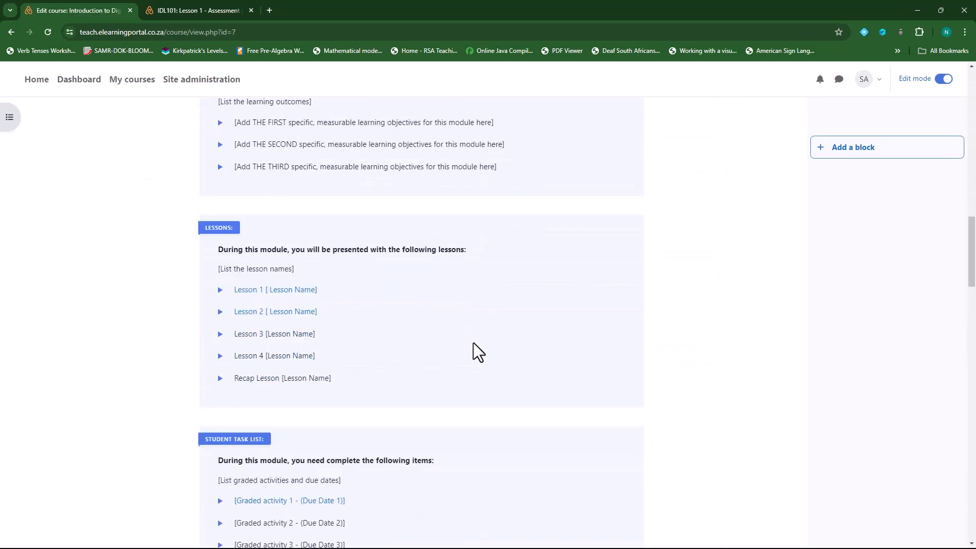
{"action": "scroll", "coordinate": [472, 349], "scroll_direction": "down", "scroll_amount": 7}
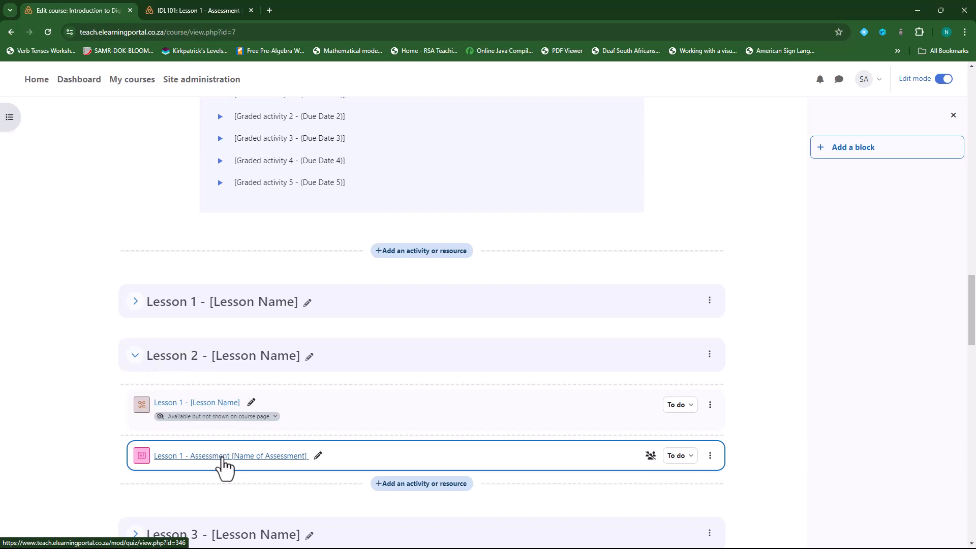
{"action": "scroll", "coordinate": [224, 465], "scroll_direction": "up", "scroll_amount": 3}
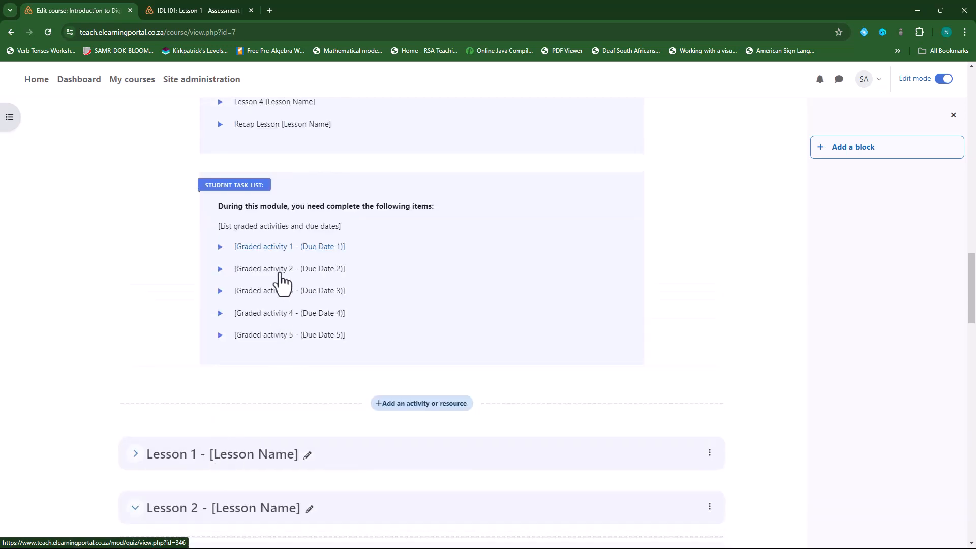
{"action": "scroll", "coordinate": [283, 282], "scroll_direction": "up", "scroll_amount": 10}
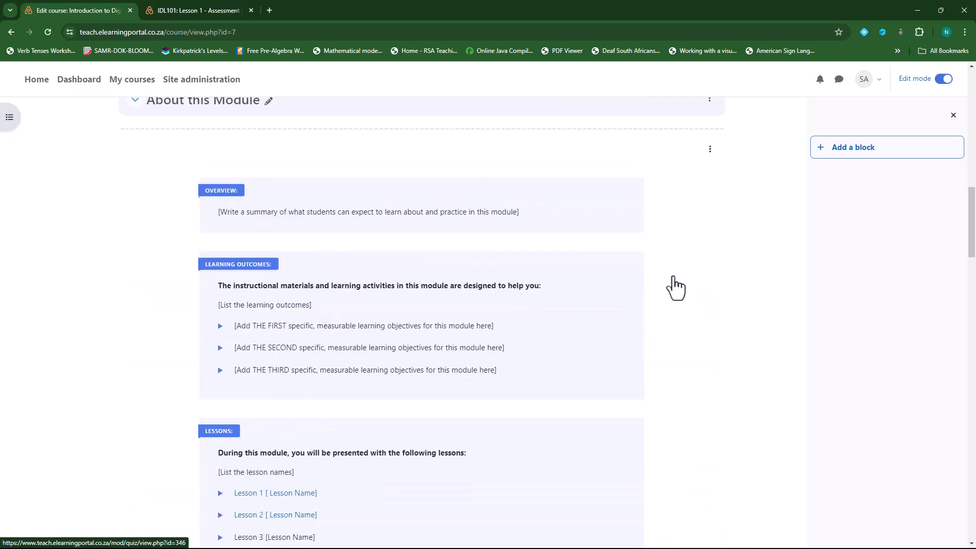
{"action": "left_click", "coordinate": [710, 149]}
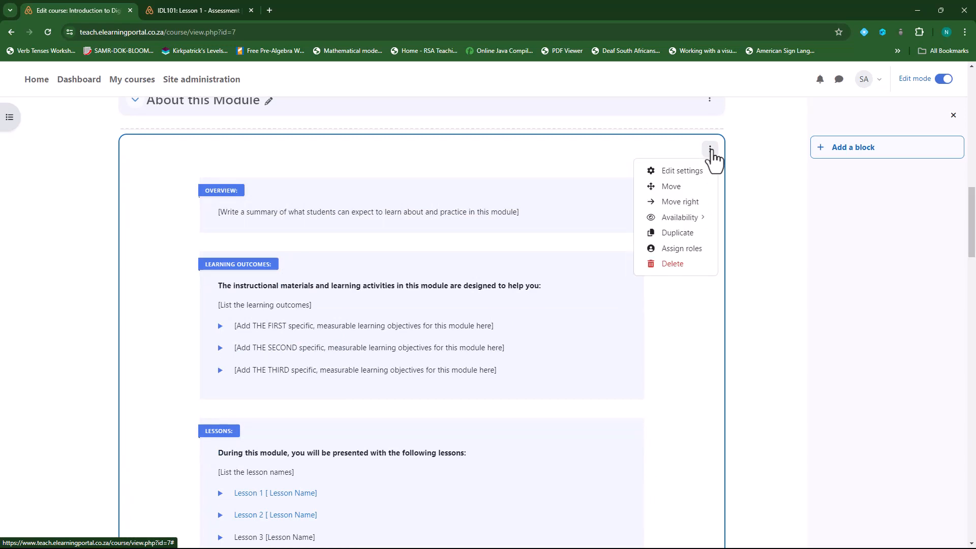
{"action": "left_click", "coordinate": [684, 171]}
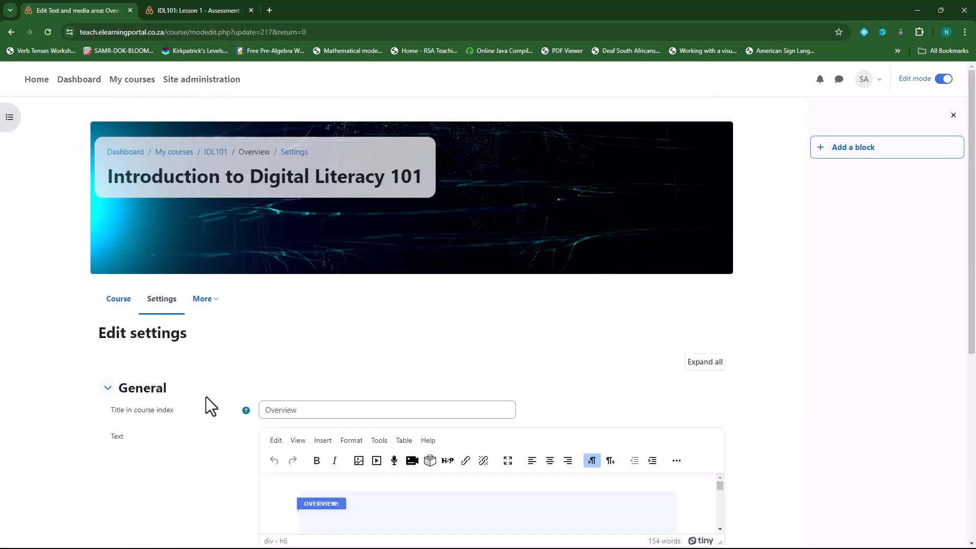
{"action": "scroll", "coordinate": [203, 410], "scroll_direction": "down", "scroll_amount": 5}
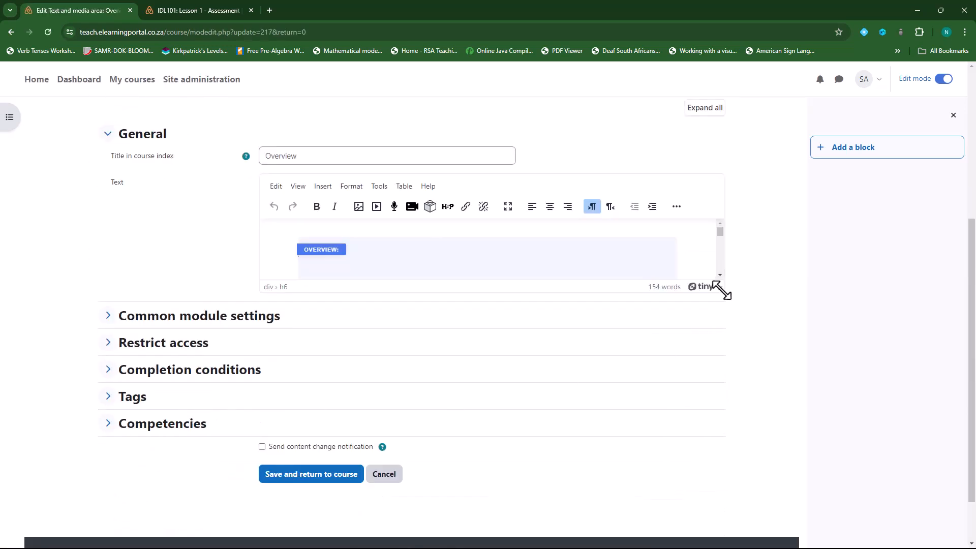
{"action": "left_click_drag", "start_coordinate": [722, 289], "coordinate": [751, 518]}
- Link "[Graded activity 2 - (Due Date 2)]" to the copied assessment address, opening in a new window, and save the overview
{"action": "scroll", "coordinate": [498, 405], "scroll_direction": "down", "scroll_amount": 7}
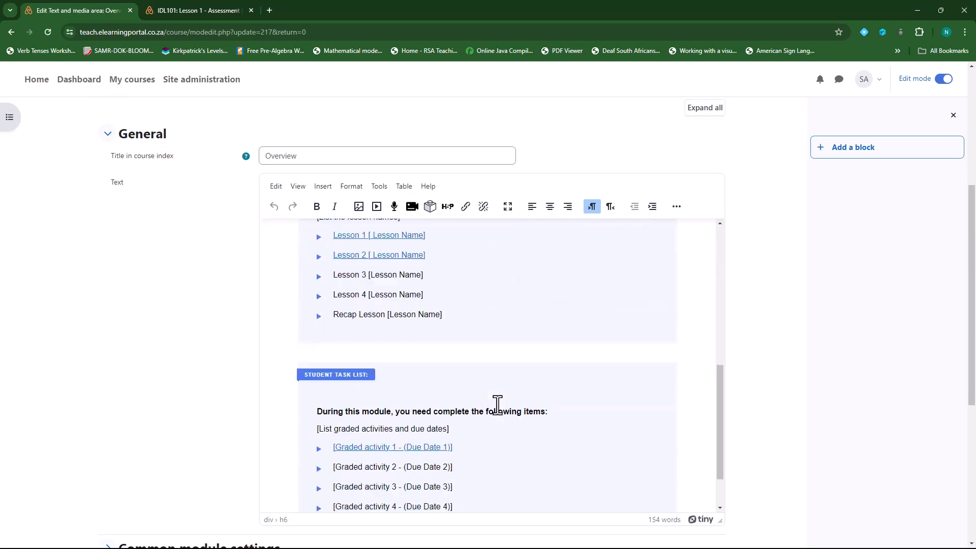
{"action": "left_click_drag", "start_coordinate": [334, 467], "coordinate": [453, 467]}
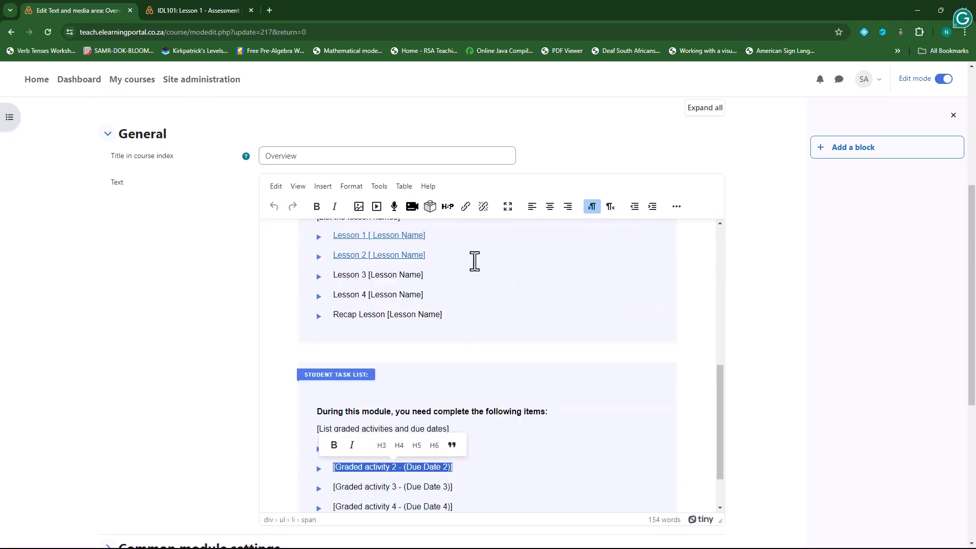
{"action": "left_click", "coordinate": [466, 206]}
{"action": "right_click", "coordinate": [433, 177]}
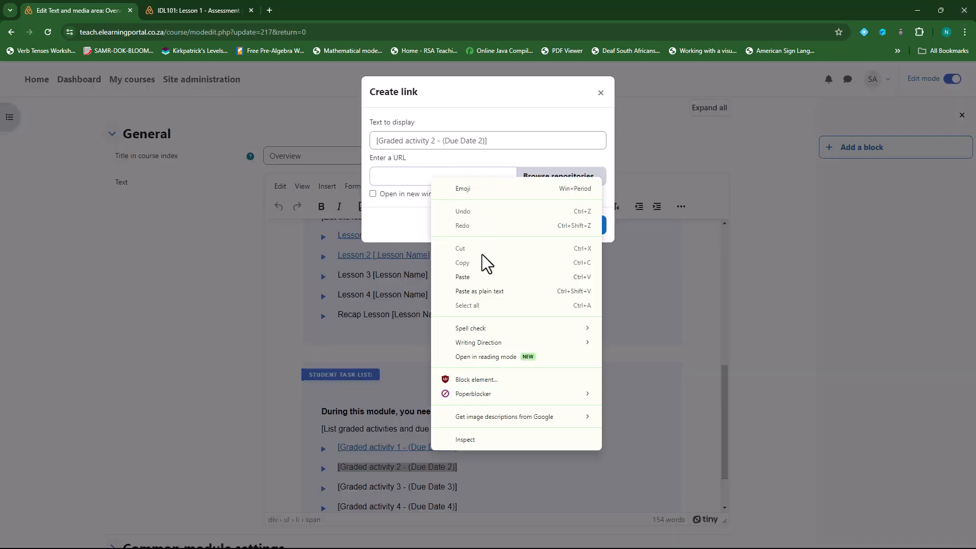
{"action": "left_click", "coordinate": [476, 275]}
{"action": "left_click", "coordinate": [373, 193]}
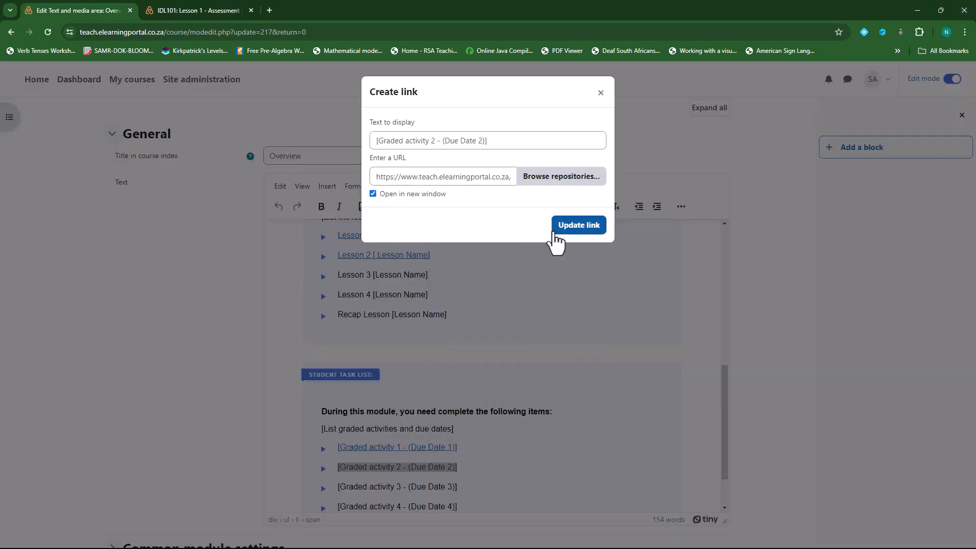
{"action": "left_click", "coordinate": [556, 231]}
{"action": "scroll", "coordinate": [206, 338], "scroll_direction": "down", "scroll_amount": 5}
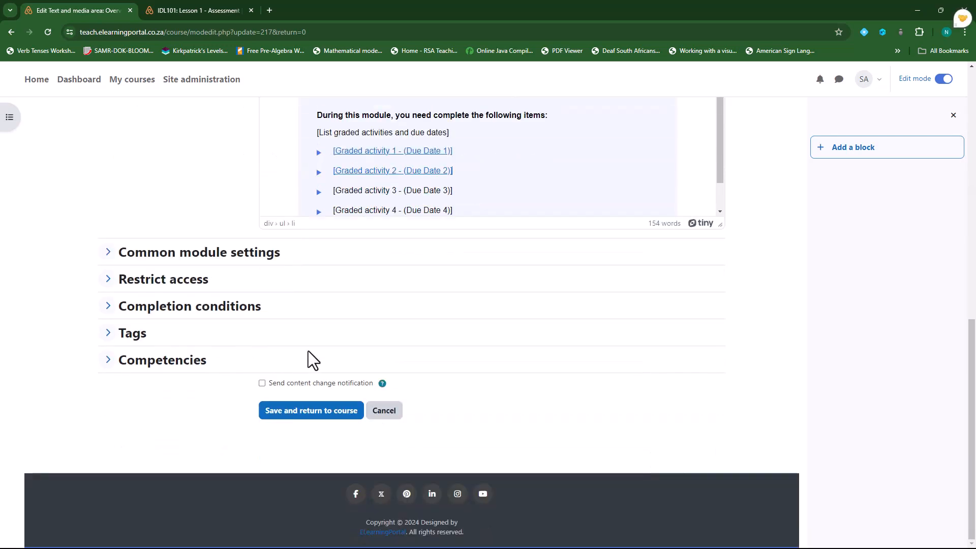
{"action": "left_click", "coordinate": [335, 417]}
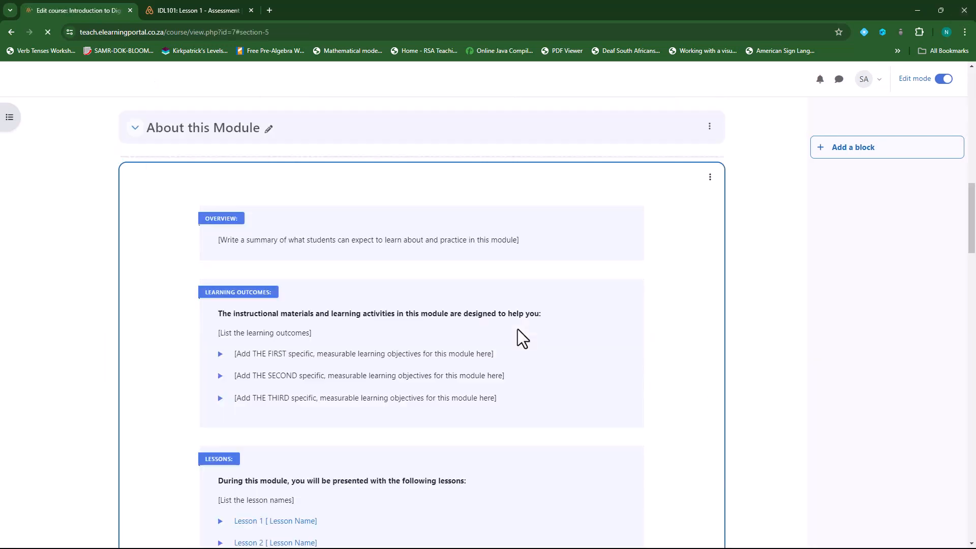
- In the Lesson 2 section's assessment quiz settings, set the availability to "Make available but don't show on course page"
{"action": "left_click", "coordinate": [217, 6]}
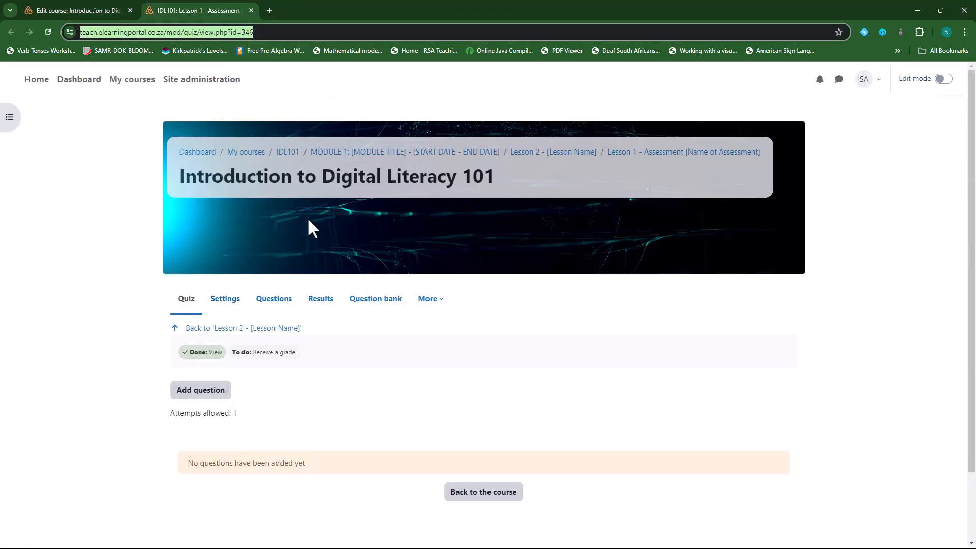
{"action": "left_click", "coordinate": [226, 300]}
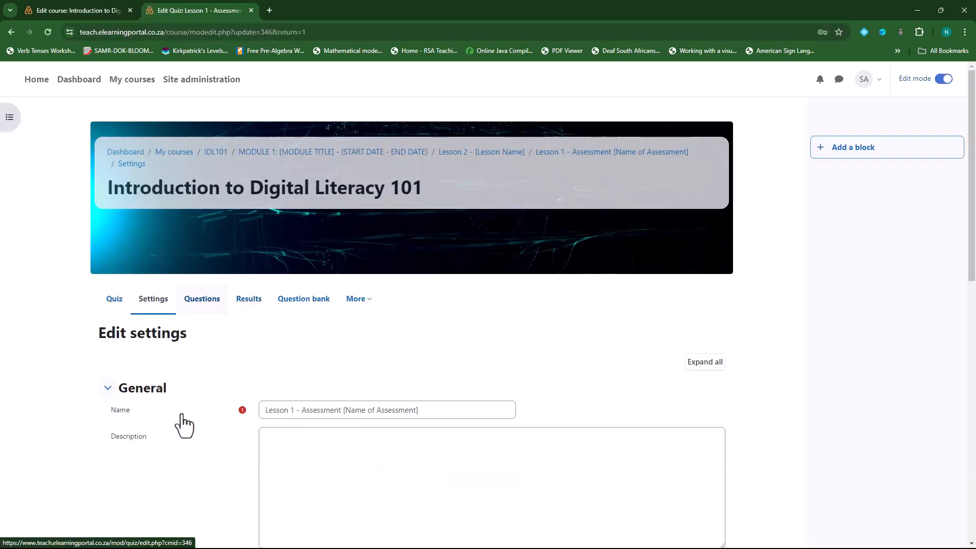
{"action": "scroll", "coordinate": [177, 423], "scroll_direction": "down", "scroll_amount": 9}
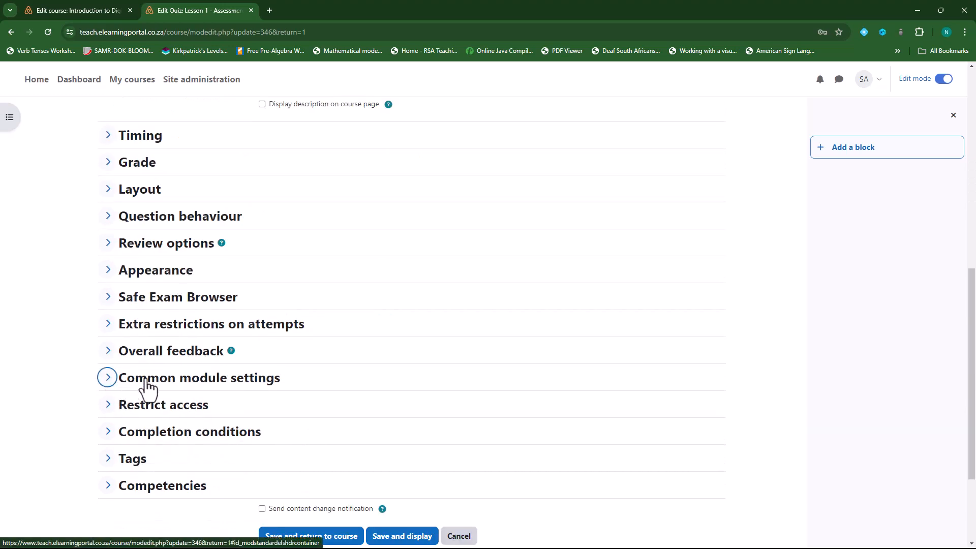
{"action": "left_click", "coordinate": [108, 377]}
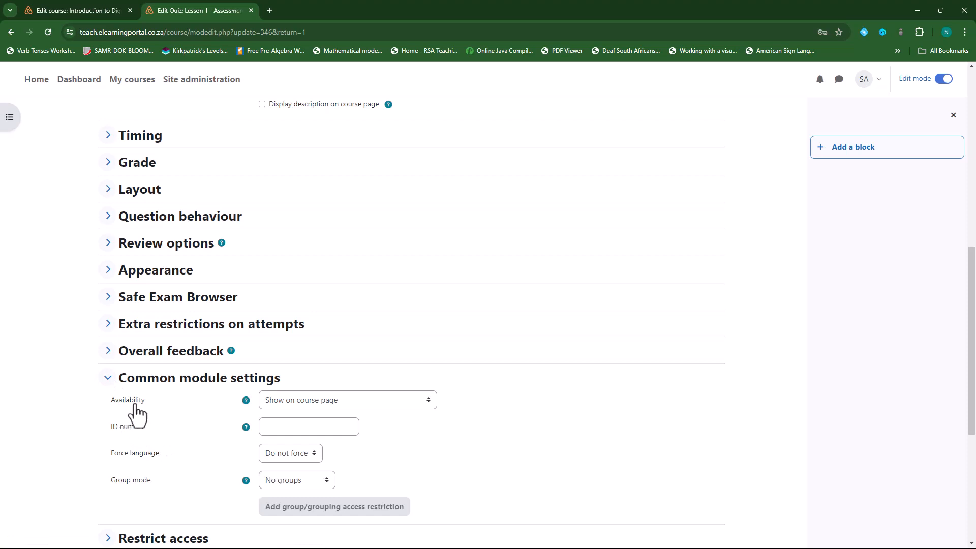
{"action": "left_click", "coordinate": [431, 400]}
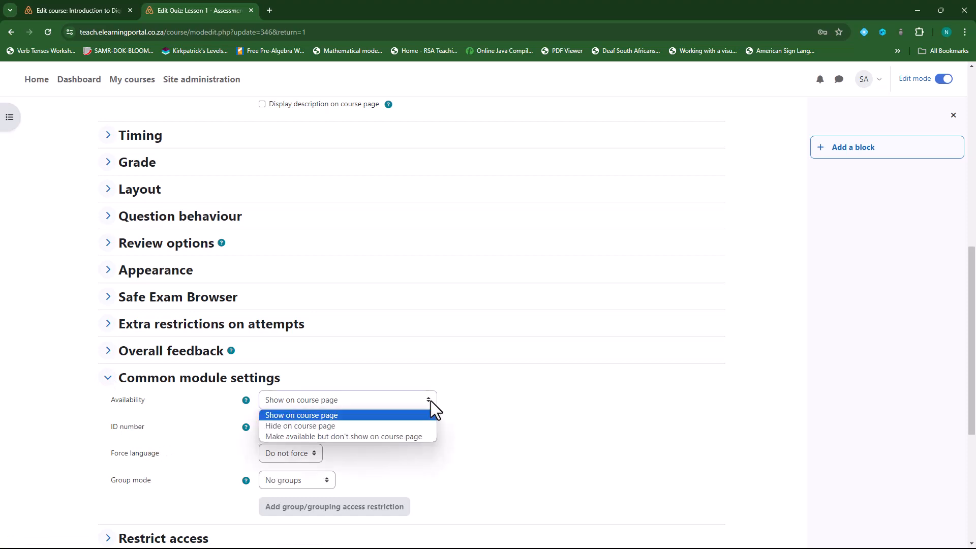
{"action": "left_click", "coordinate": [399, 436]}
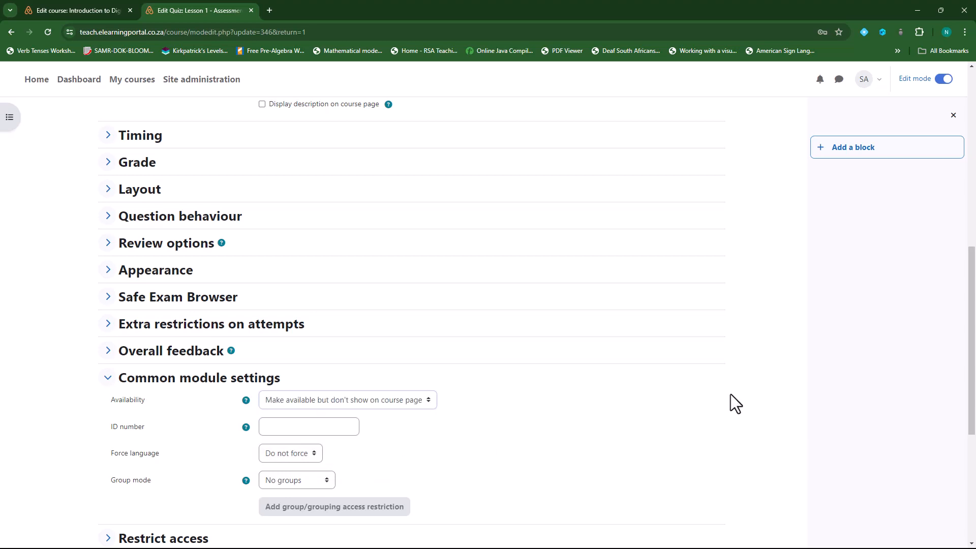
- Save the quiz settings, return to the course, and reload the original course tab to check the Lesson 2 activities
{"action": "scroll", "coordinate": [602, 375], "scroll_direction": "down", "scroll_amount": 5}
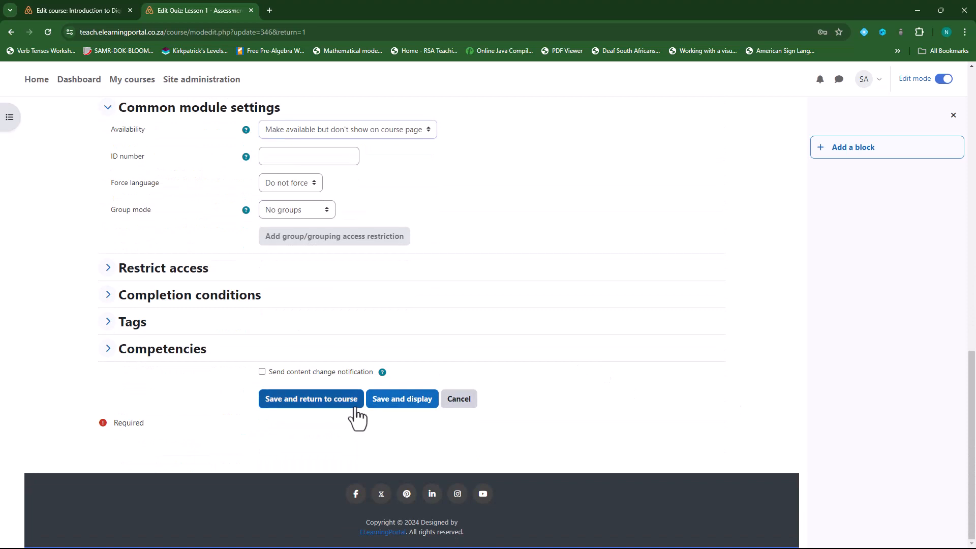
{"action": "left_click", "coordinate": [355, 399]}
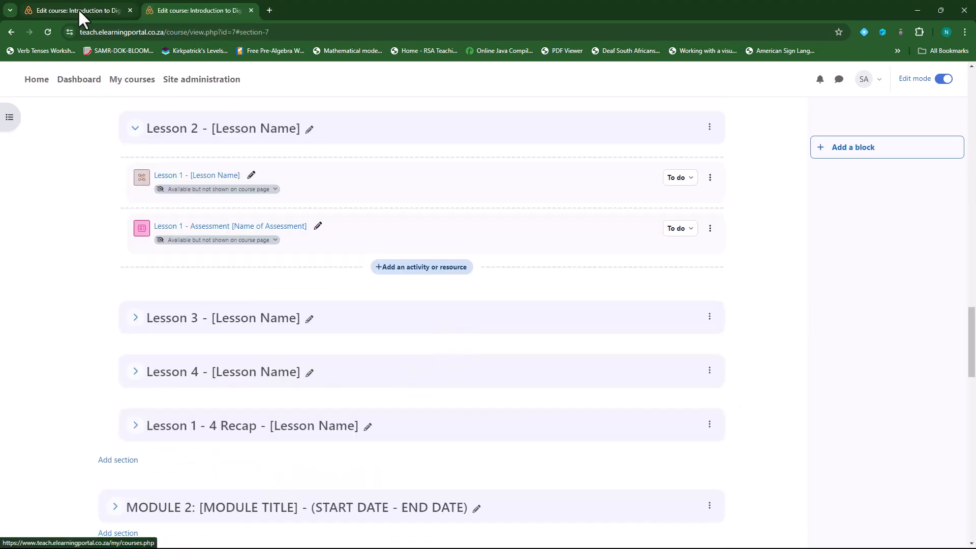
{"action": "left_click", "coordinate": [79, 7]}
{"action": "left_click", "coordinate": [48, 32]}
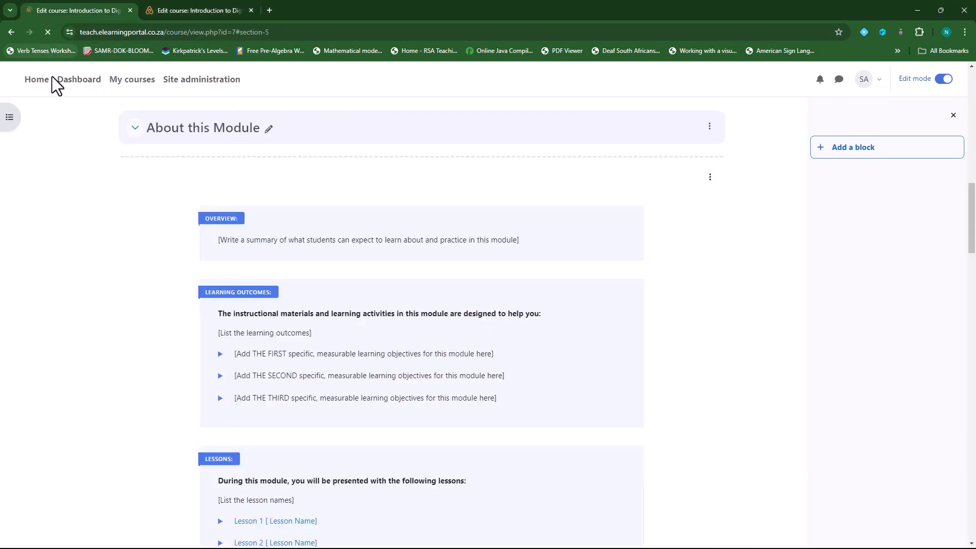
{"action": "scroll", "coordinate": [460, 369], "scroll_direction": "down", "scroll_amount": 8}
{"action": "scroll", "coordinate": [461, 369], "scroll_direction": "down", "scroll_amount": 8}
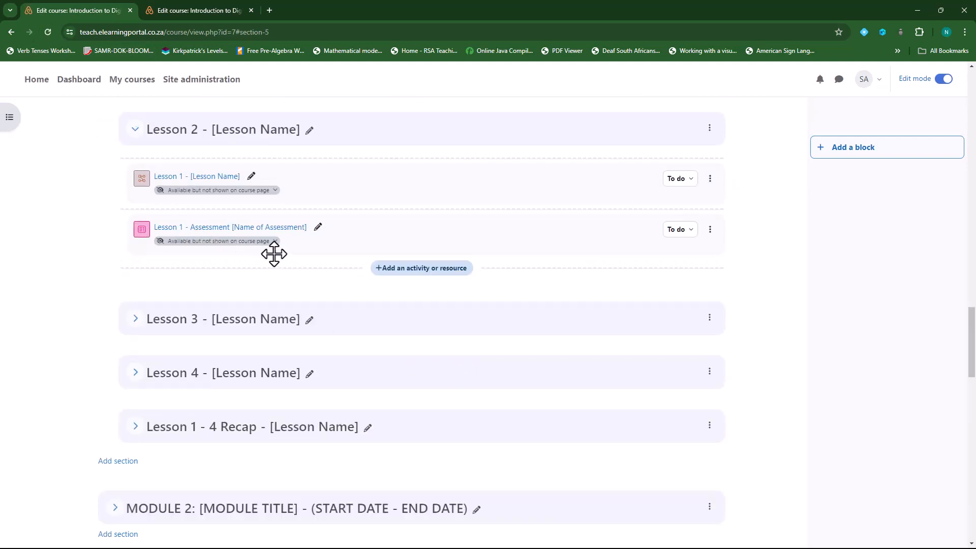
{"action": "scroll", "coordinate": [278, 252], "scroll_direction": "up", "scroll_amount": 1}
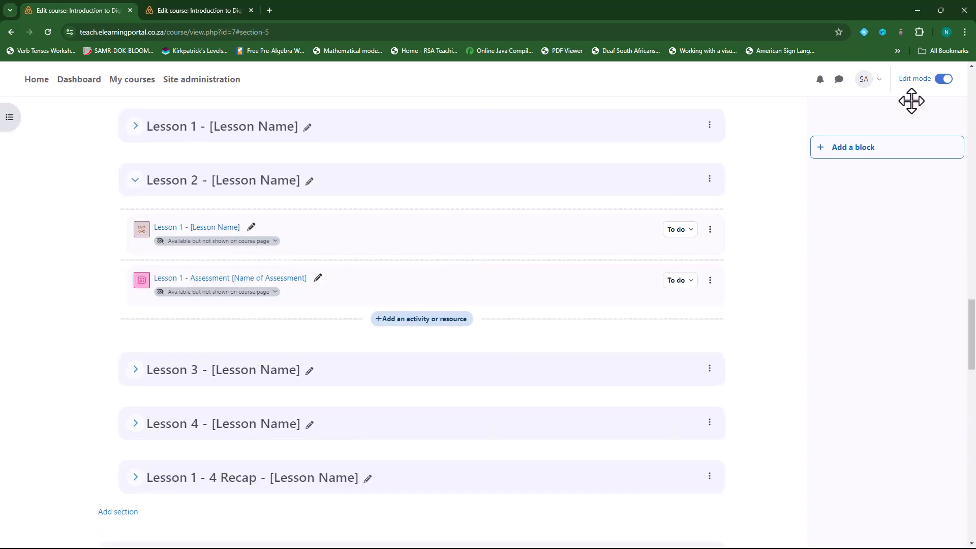
- Switch to the Student role and view the Lesson 2 section of Module 1 on the course page
{"action": "left_click", "coordinate": [875, 84]}
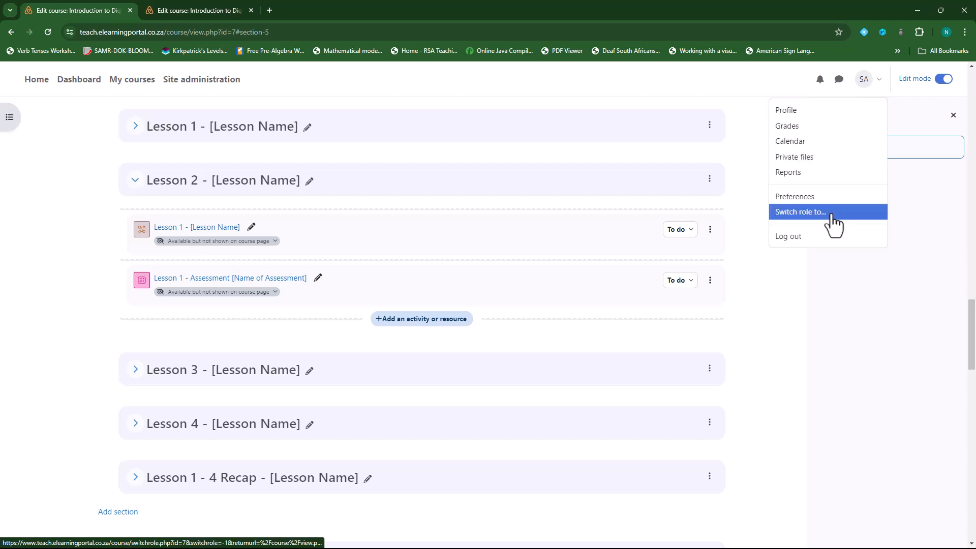
{"action": "left_click", "coordinate": [834, 222]}
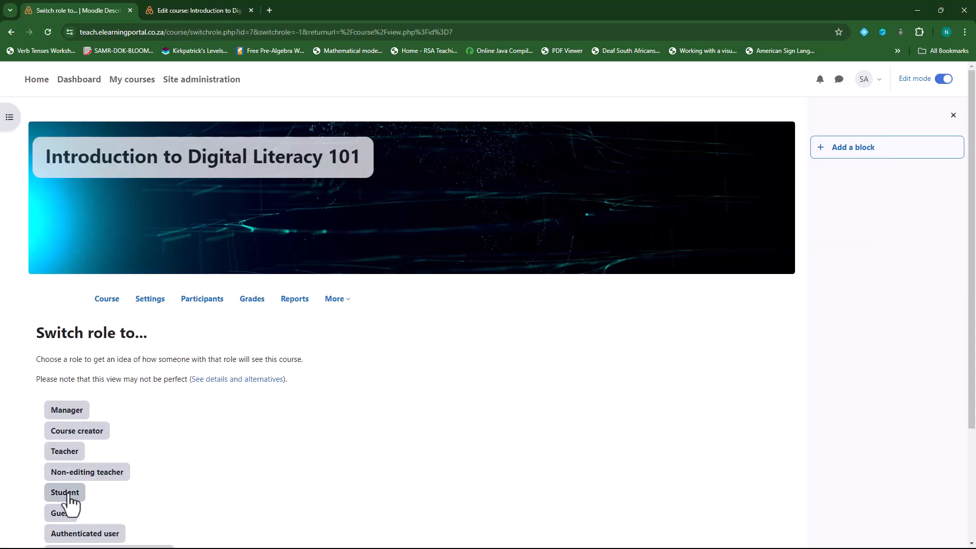
{"action": "left_click", "coordinate": [68, 494]}
{"action": "scroll", "coordinate": [355, 427], "scroll_direction": "down", "scroll_amount": 10}
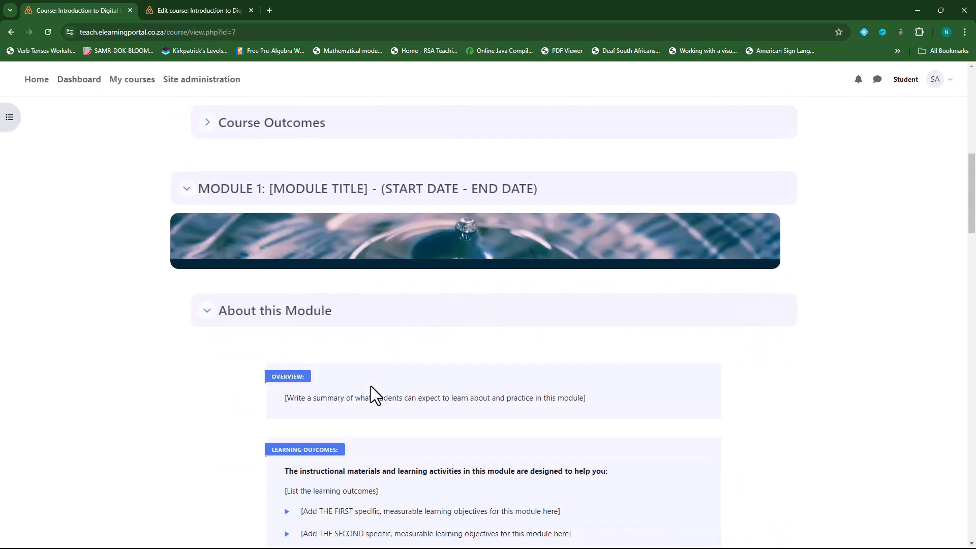
{"action": "scroll", "coordinate": [371, 386], "scroll_direction": "down", "scroll_amount": 15}
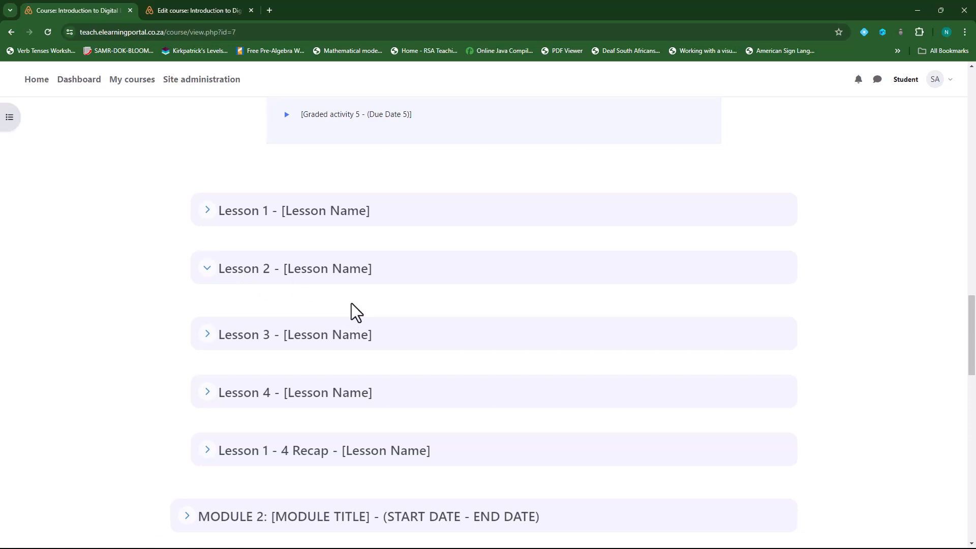
- Expand the Lesson 3, Lesson 4 and Lesson 1 - 4 Recap sections to examine their activities as a student
{"action": "left_click", "coordinate": [206, 336]}
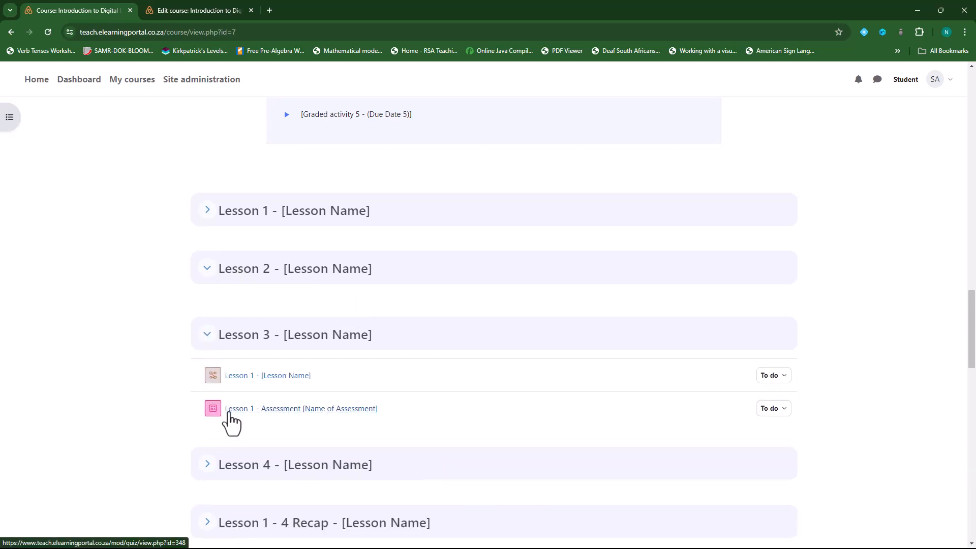
{"action": "scroll", "coordinate": [229, 412], "scroll_direction": "down", "scroll_amount": 3}
{"action": "left_click", "coordinate": [209, 312]}
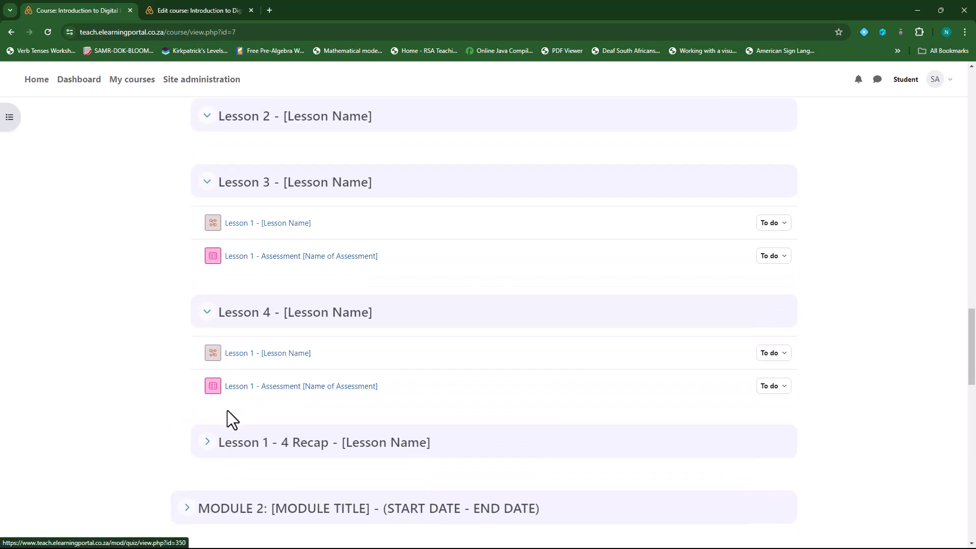
{"action": "left_click", "coordinate": [207, 441]}
{"action": "scroll", "coordinate": [254, 417], "scroll_direction": "down", "scroll_amount": 3}
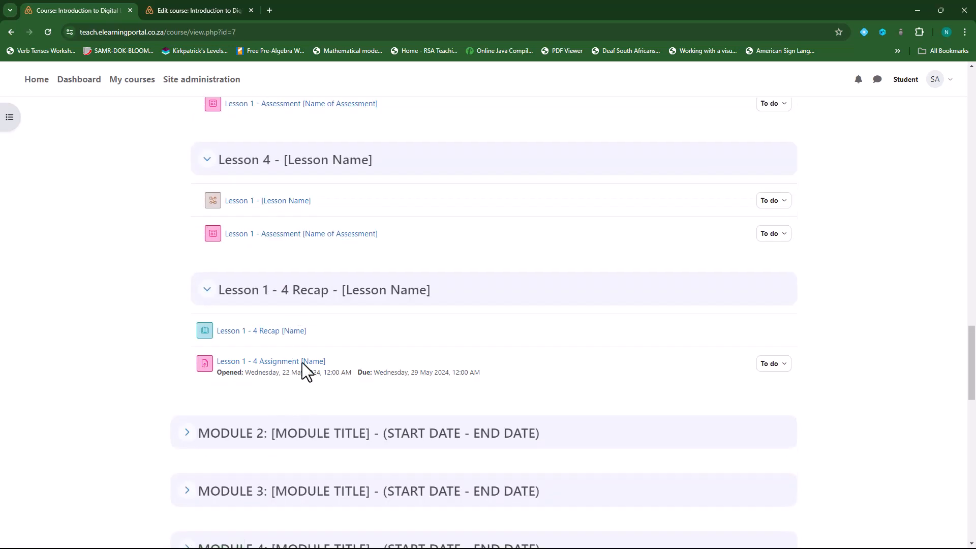
- Close the duplicate course tab and test the "[Graded activity 2 - (Due Date 2)]" link as a student, closing the quiz page it opens
{"action": "scroll", "coordinate": [322, 390], "scroll_direction": "up", "scroll_amount": 12}
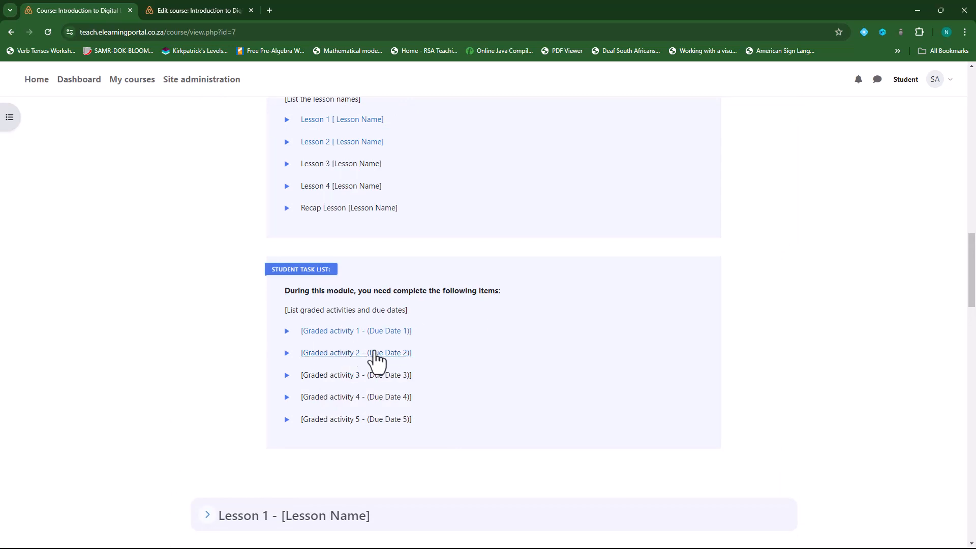
{"action": "left_click", "coordinate": [251, 10]}
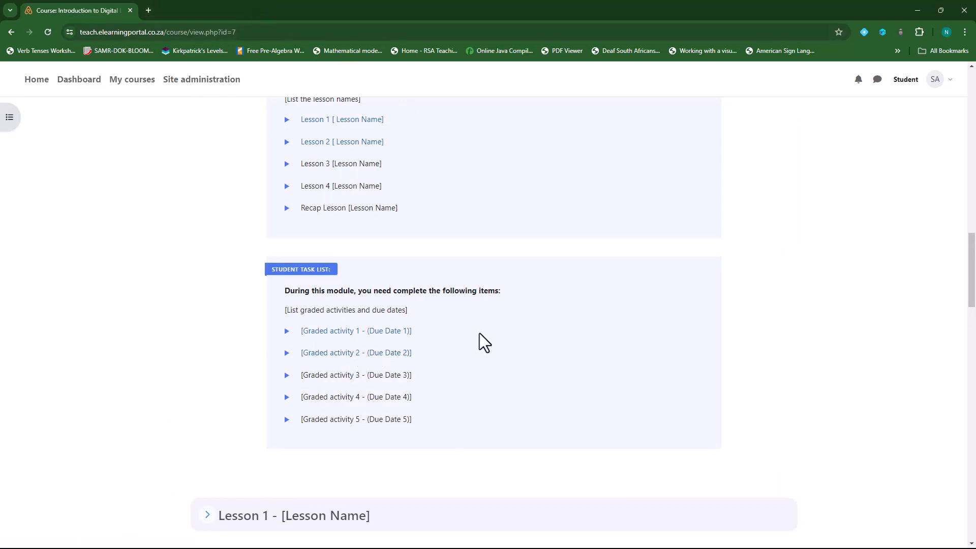
{"action": "left_click", "coordinate": [417, 352]}
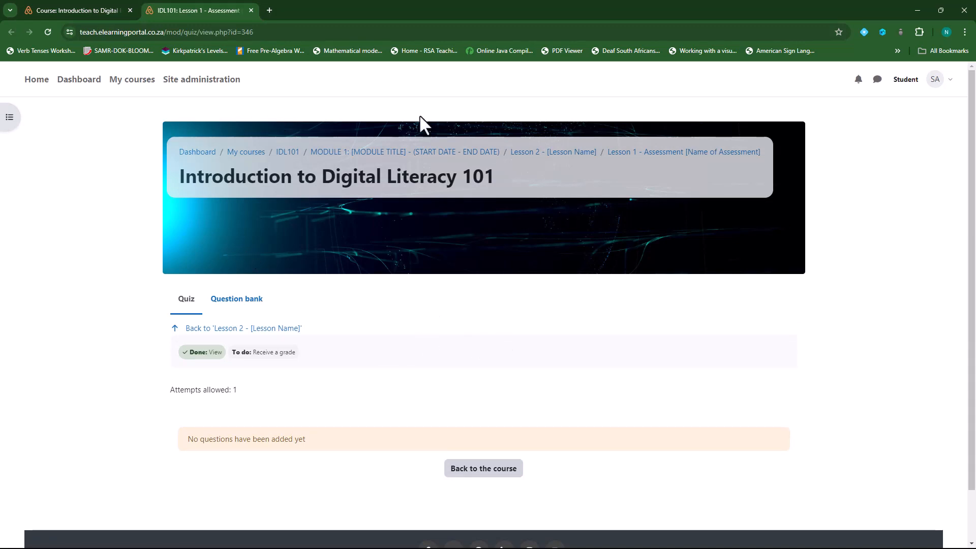
{"action": "left_click", "coordinate": [251, 10]}
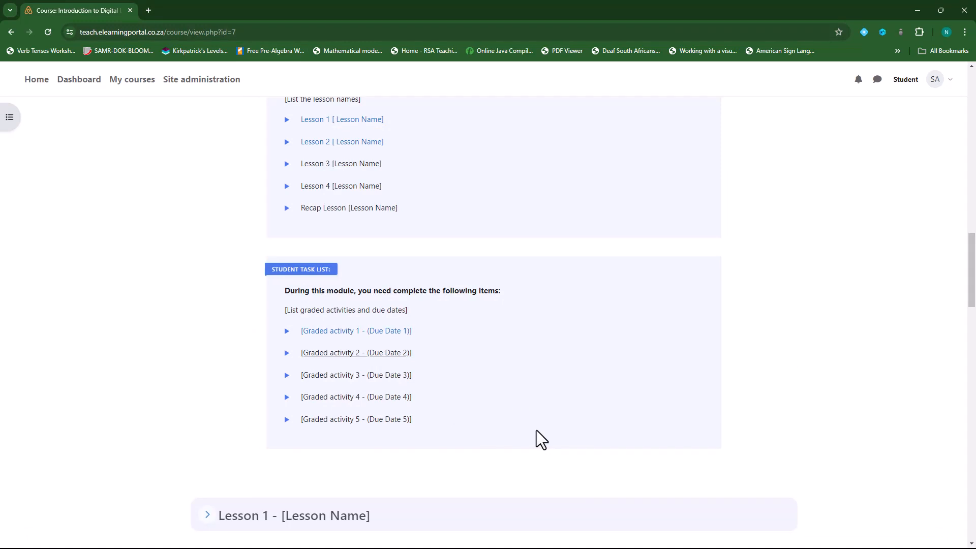
- Show the course index and compare its Module 1 entries with the overview's lesson list and student task list
{"action": "scroll", "coordinate": [536, 430], "scroll_direction": "up", "scroll_amount": 1}
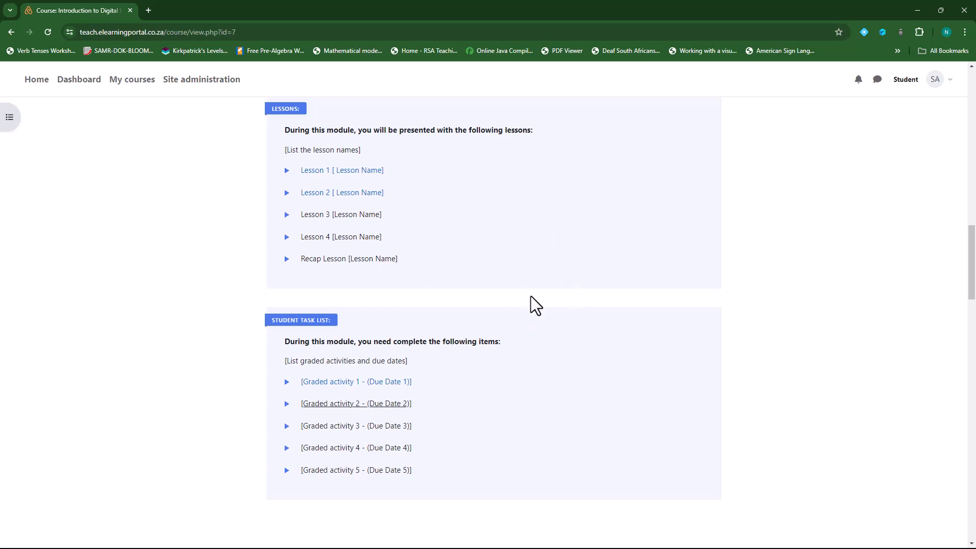
{"action": "scroll", "coordinate": [549, 376], "scroll_direction": "down", "scroll_amount": 5}
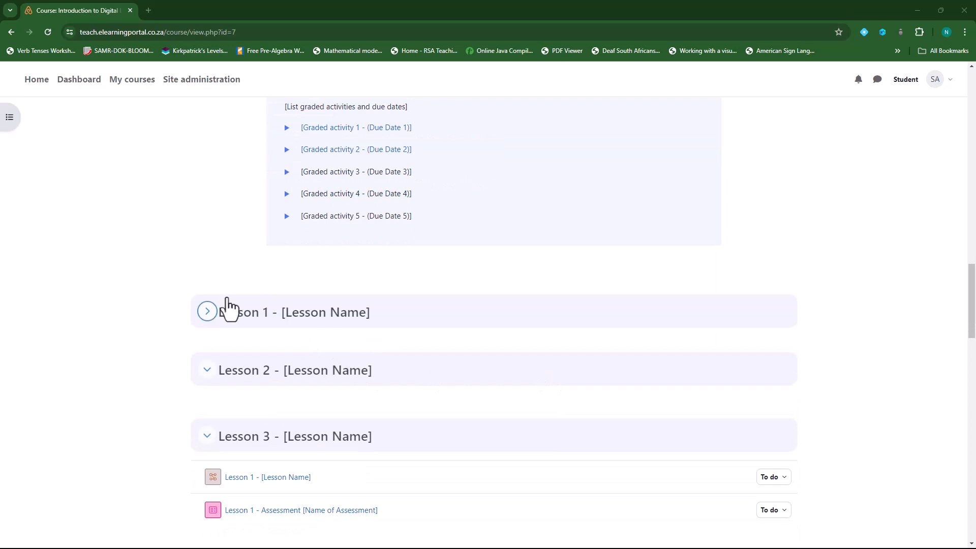
{"action": "left_click", "coordinate": [13, 118]}
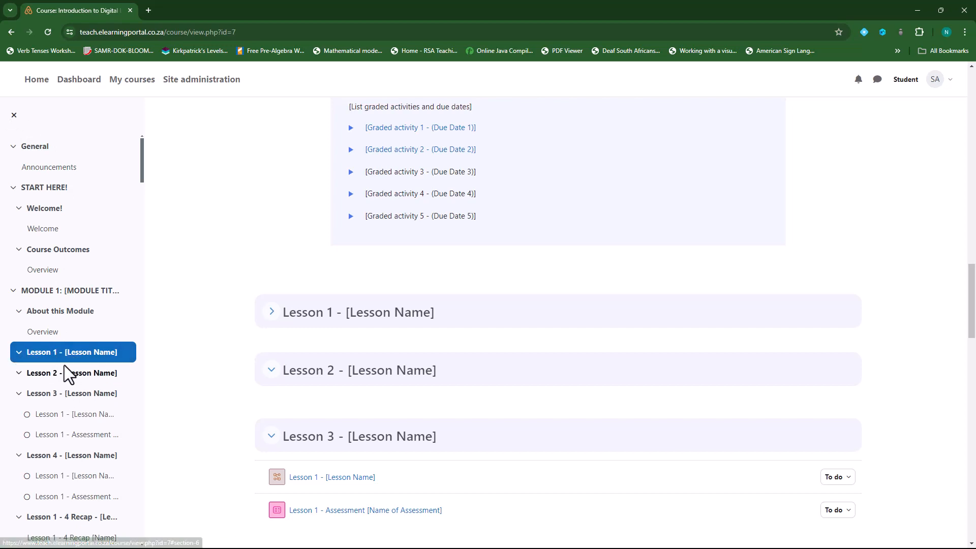
{"action": "scroll", "coordinate": [551, 271], "scroll_direction": "up", "scroll_amount": 4}
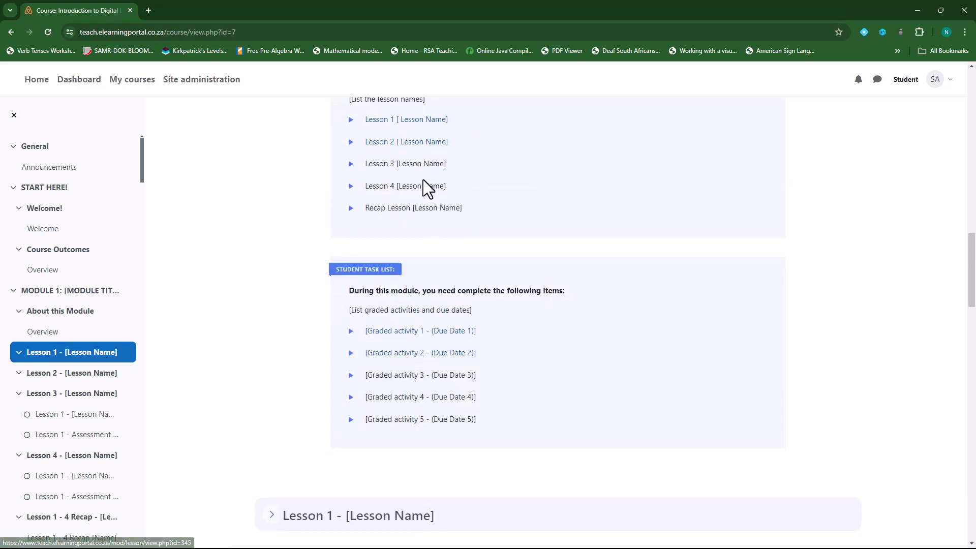
{"action": "scroll", "coordinate": [464, 363], "scroll_direction": "down", "scroll_amount": 1}
{"action": "scroll", "coordinate": [556, 370], "scroll_direction": "up", "scroll_amount": 2}
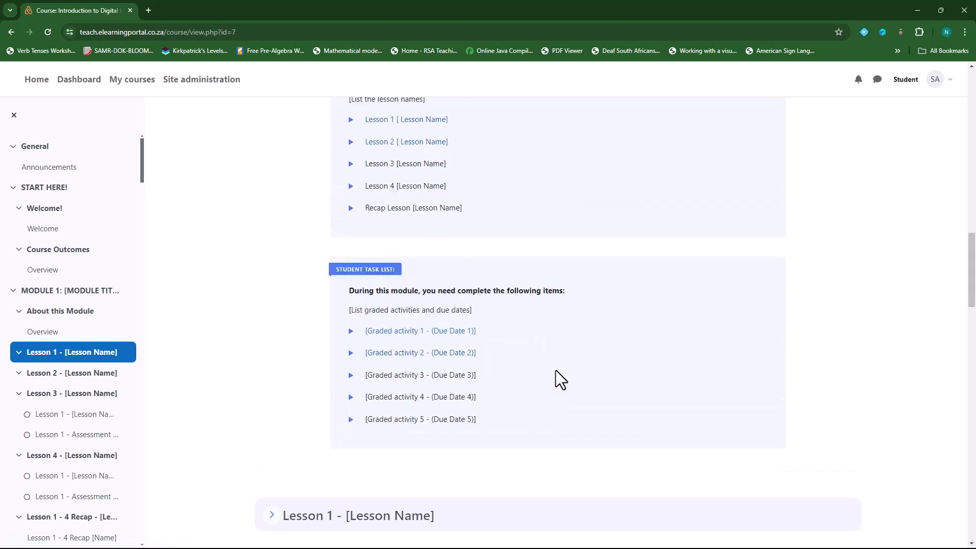
{"action": "scroll", "coordinate": [571, 454], "scroll_direction": "up", "scroll_amount": 1}
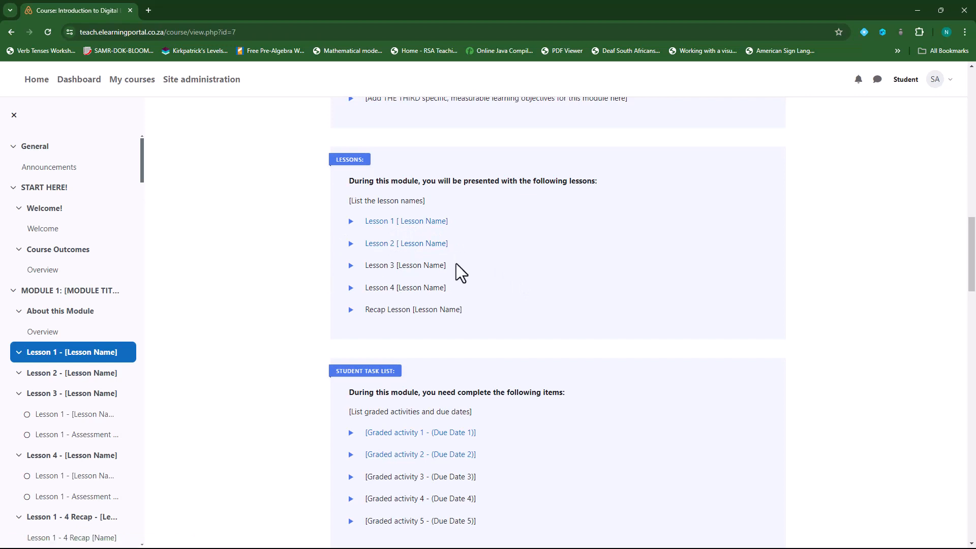
{"action": "scroll", "coordinate": [425, 325], "scroll_direction": "down", "scroll_amount": 2}
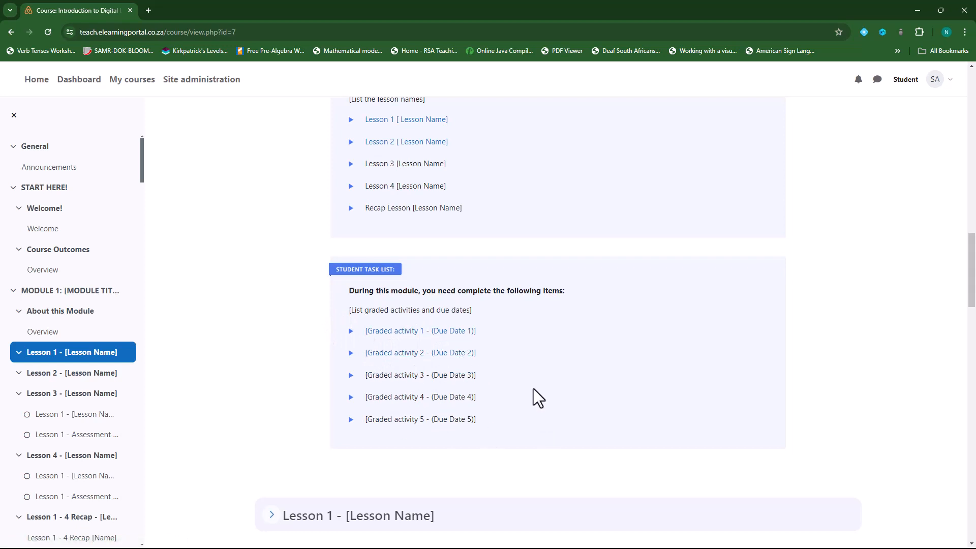
{"action": "scroll", "coordinate": [438, 234], "scroll_direction": "up", "scroll_amount": 8}
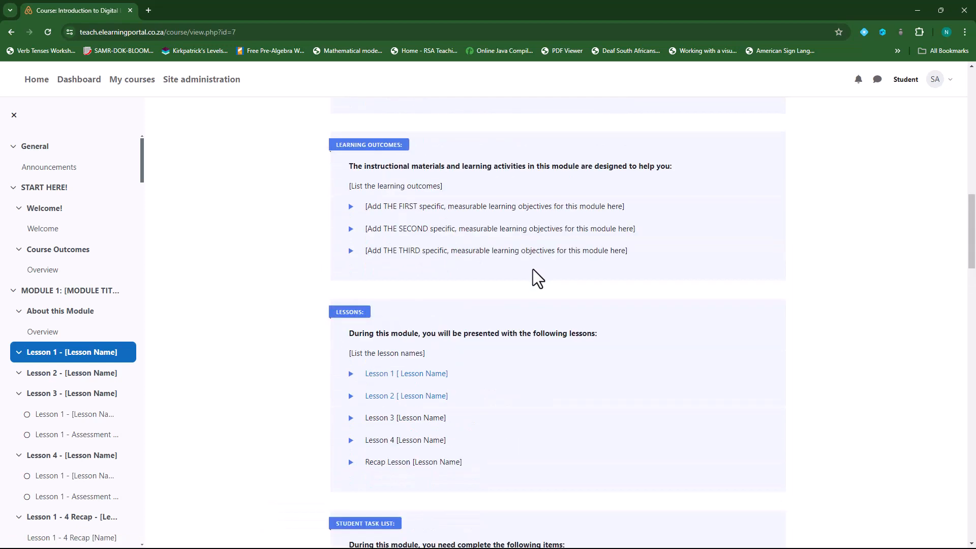
- Return to the normal role and turn on edit mode for the course page
{"action": "left_click", "coordinate": [938, 80]}
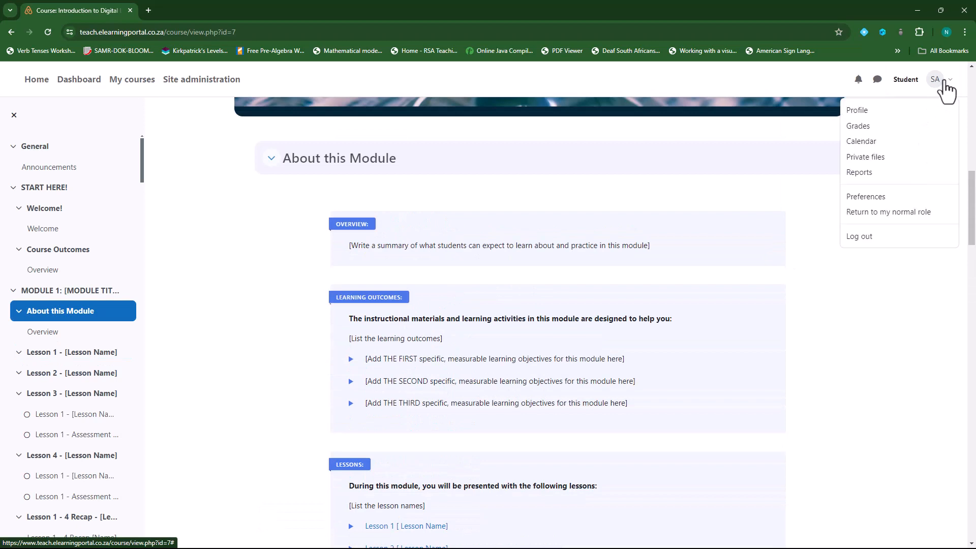
{"action": "left_click", "coordinate": [906, 213]}
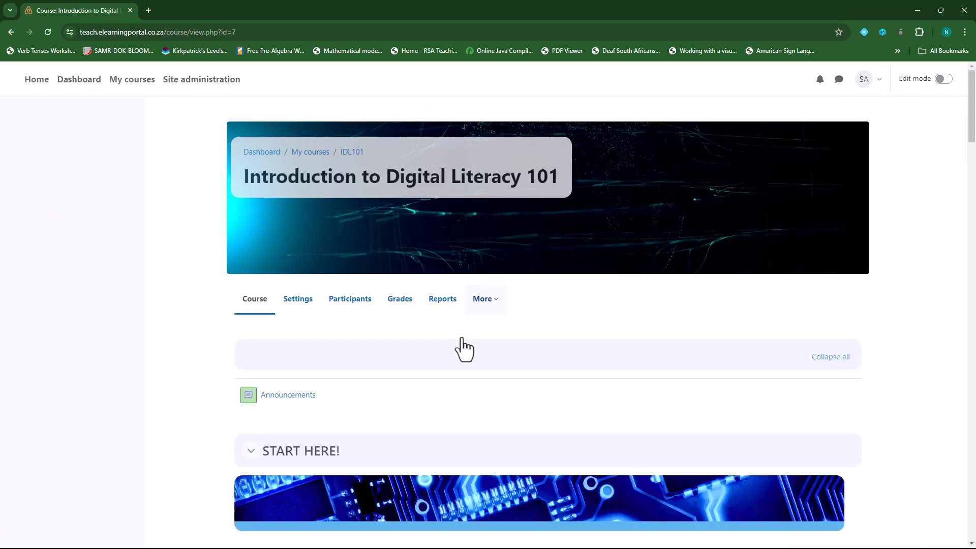
{"action": "scroll", "coordinate": [460, 343], "scroll_direction": "down", "scroll_amount": 2}
{"action": "scroll", "coordinate": [463, 336], "scroll_direction": "down", "scroll_amount": 2}
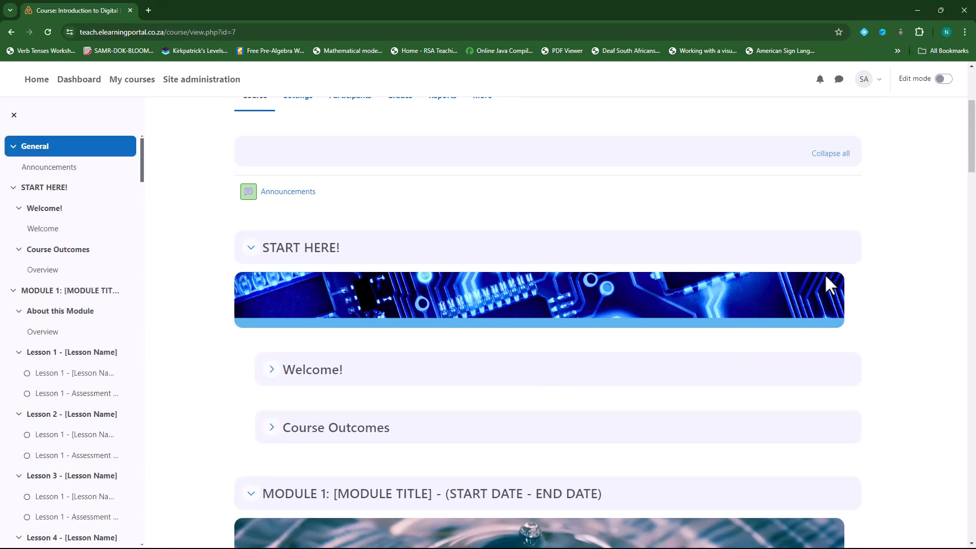
{"action": "left_click", "coordinate": [944, 79]}
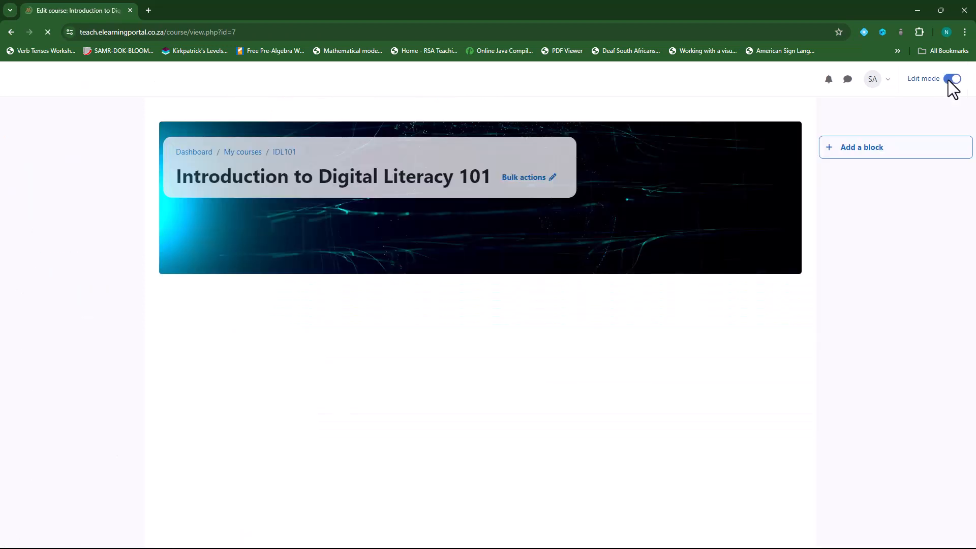
- Expand the Welcome! section and read through its page, from the student greeting to the Getting Started instructions
{"action": "scroll", "coordinate": [434, 281], "scroll_direction": "down", "scroll_amount": 10}
{"action": "scroll", "coordinate": [471, 399], "scroll_direction": "up", "scroll_amount": 2}
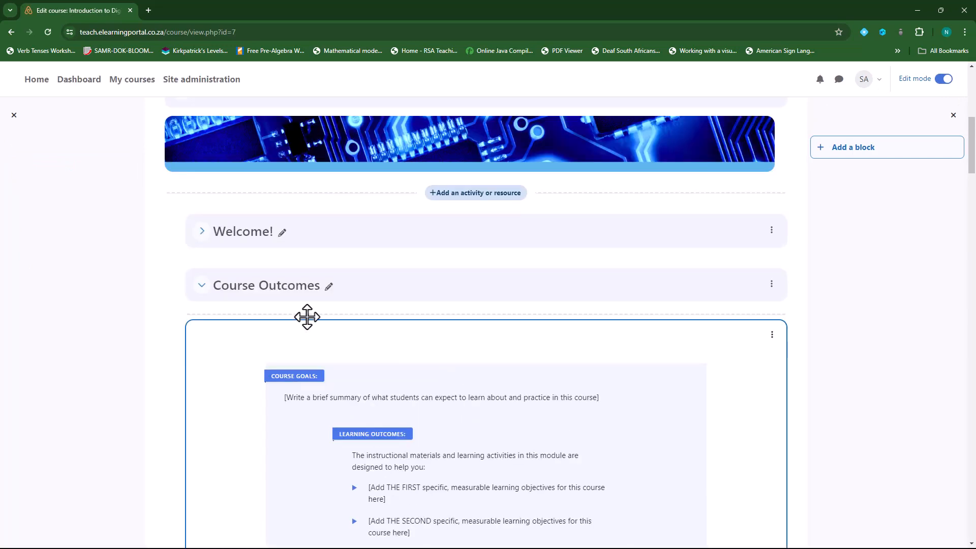
{"action": "left_click", "coordinate": [203, 231]}
{"action": "scroll", "coordinate": [443, 345], "scroll_direction": "down", "scroll_amount": 2}
{"action": "scroll", "coordinate": [423, 356], "scroll_direction": "down", "scroll_amount": 2}
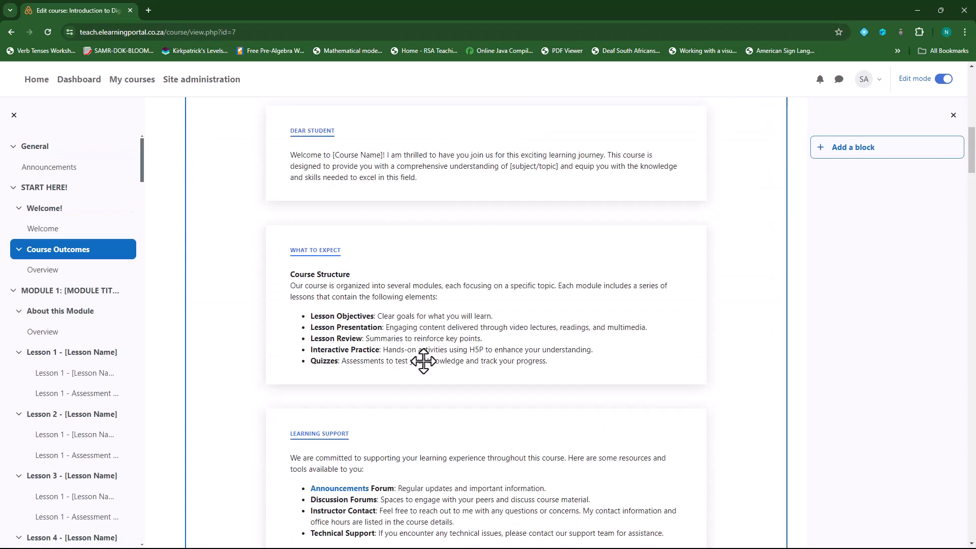
{"action": "scroll", "coordinate": [374, 390], "scroll_direction": "down", "scroll_amount": 1}
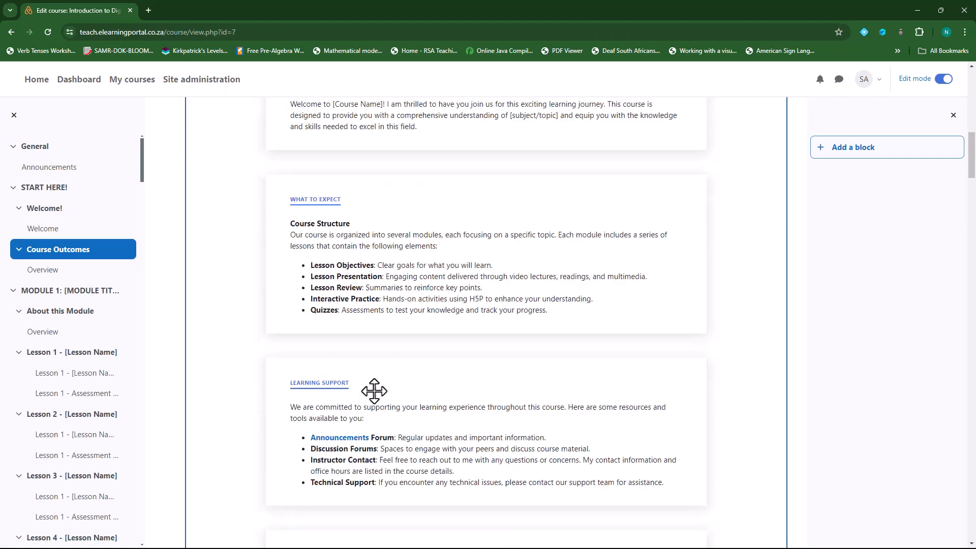
{"action": "scroll", "coordinate": [374, 390], "scroll_direction": "down", "scroll_amount": 1}
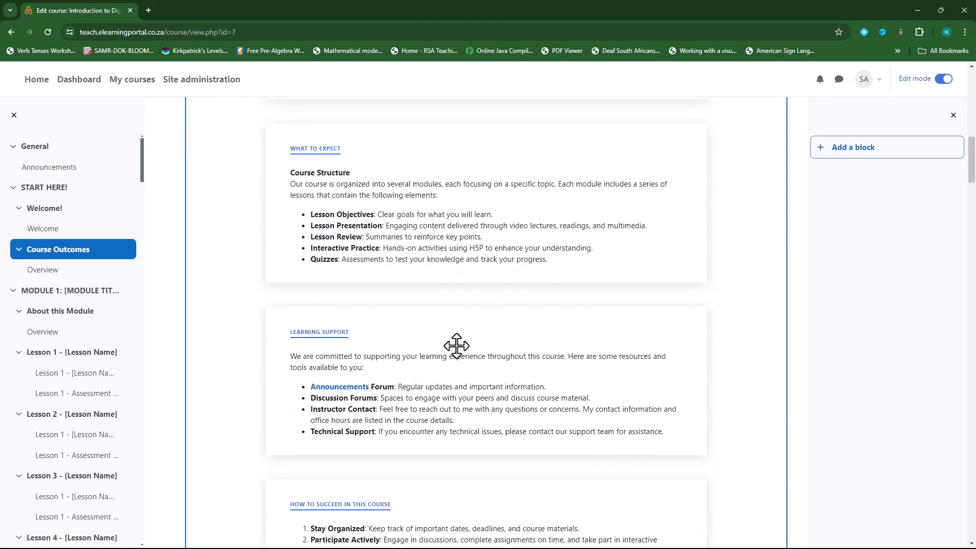
{"action": "scroll", "coordinate": [452, 347], "scroll_direction": "down", "scroll_amount": 3}
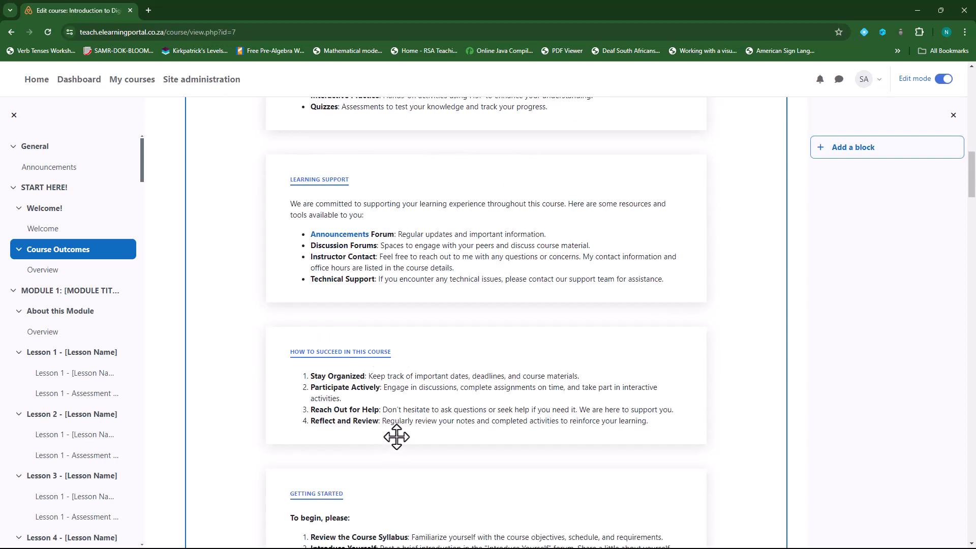
{"action": "scroll", "coordinate": [396, 437], "scroll_direction": "down", "scroll_amount": 2}
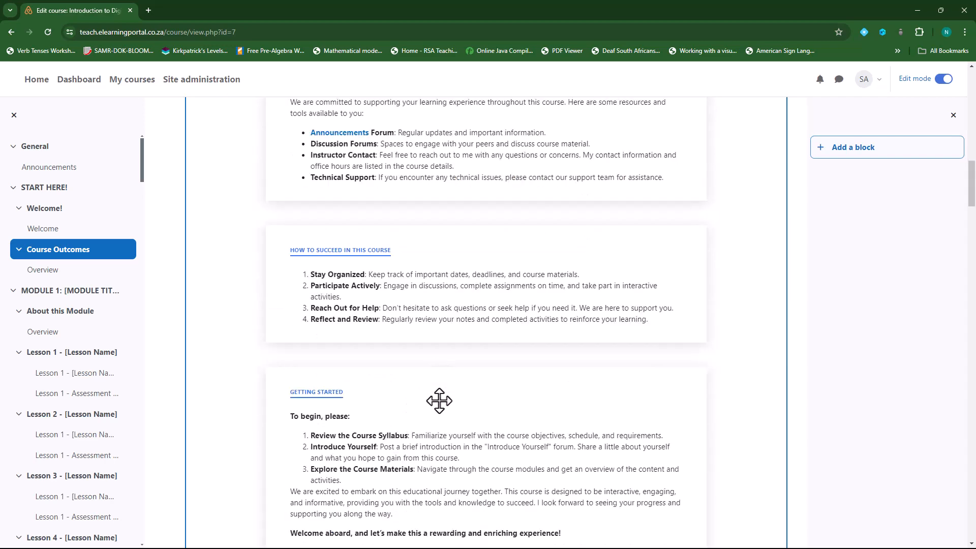
{"action": "scroll", "coordinate": [457, 429], "scroll_direction": "down", "scroll_amount": 2}
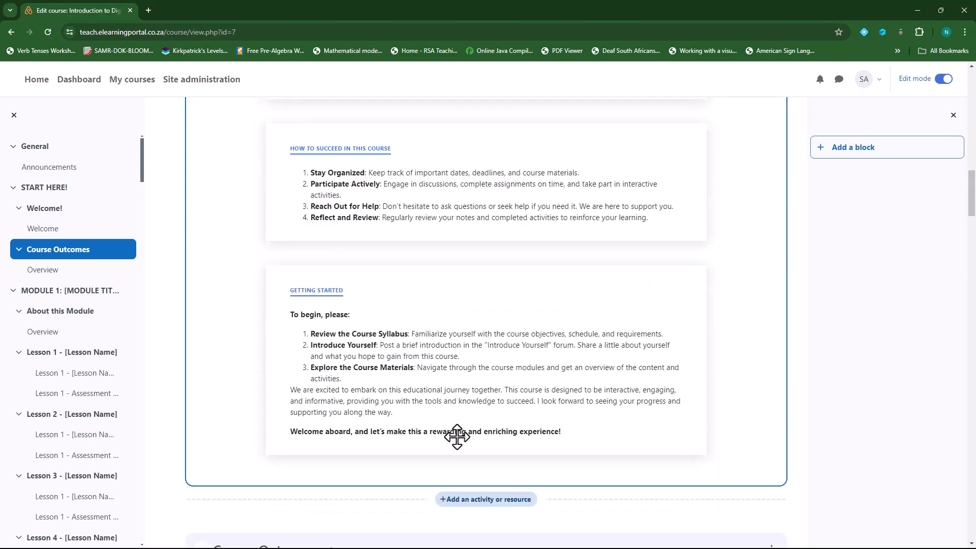
- Add a Text block to the course page and title it "Useful Resources"
{"action": "scroll", "coordinate": [457, 432], "scroll_direction": "up", "scroll_amount": 5}
{"action": "scroll", "coordinate": [457, 438], "scroll_direction": "up", "scroll_amount": 4}
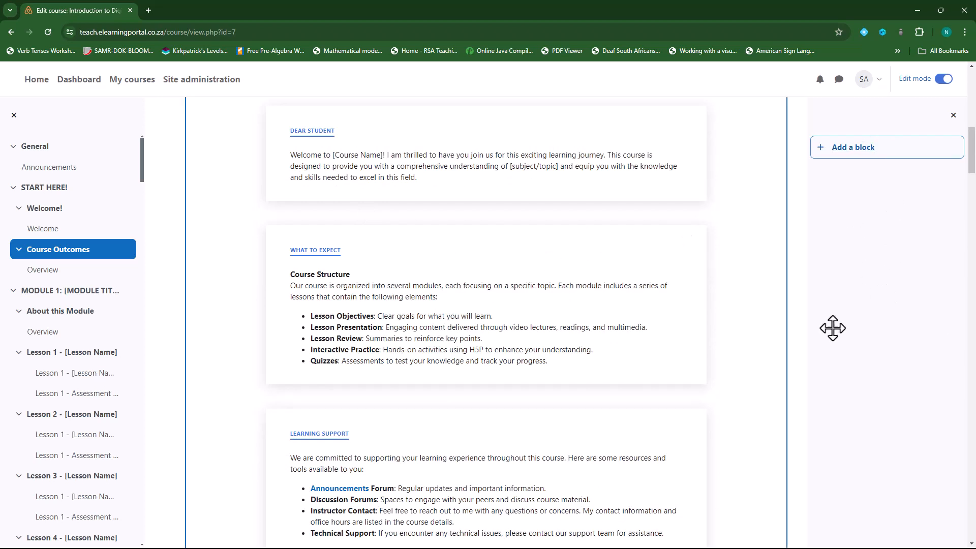
{"action": "left_click", "coordinate": [857, 148]}
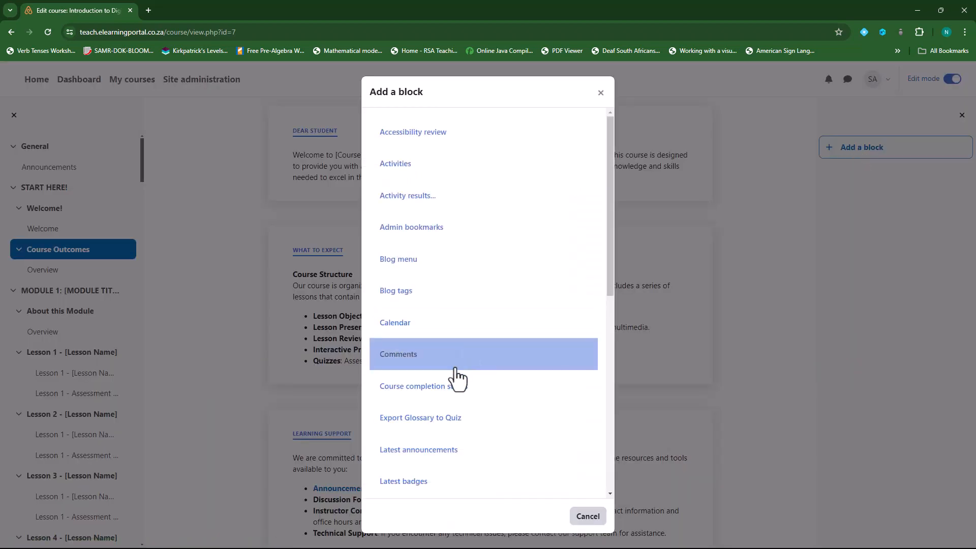
{"action": "scroll", "coordinate": [456, 378], "scroll_direction": "down", "scroll_amount": 8}
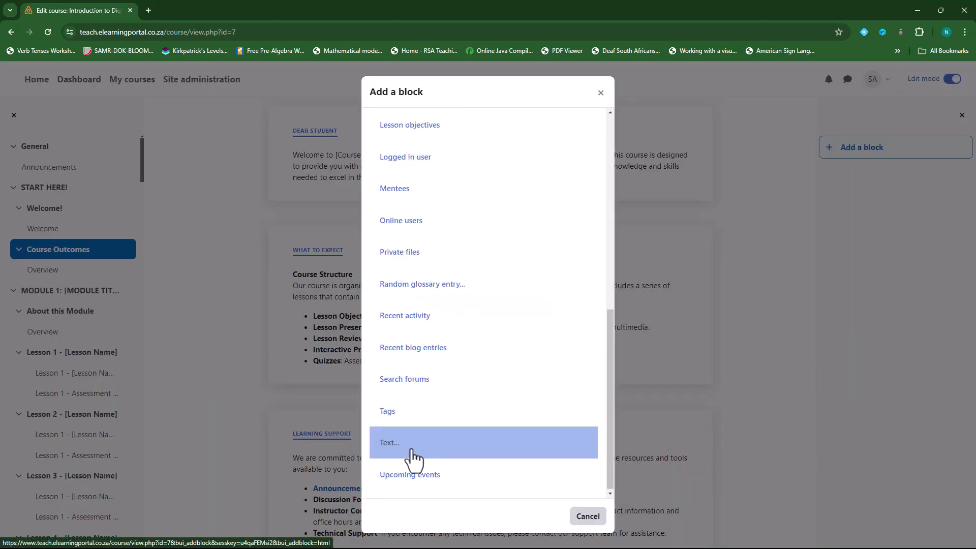
{"action": "left_click", "coordinate": [423, 452]}
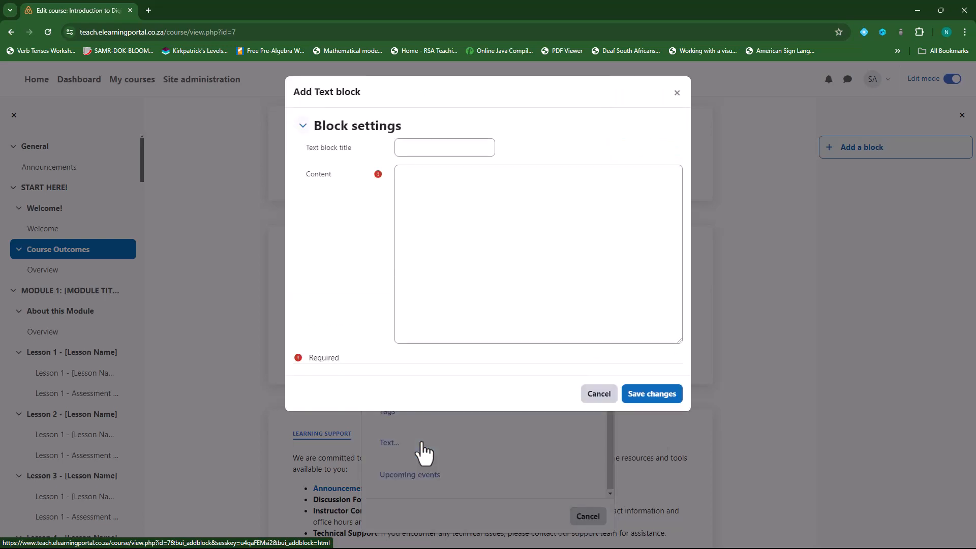
{"action": "left_click", "coordinate": [464, 149]}
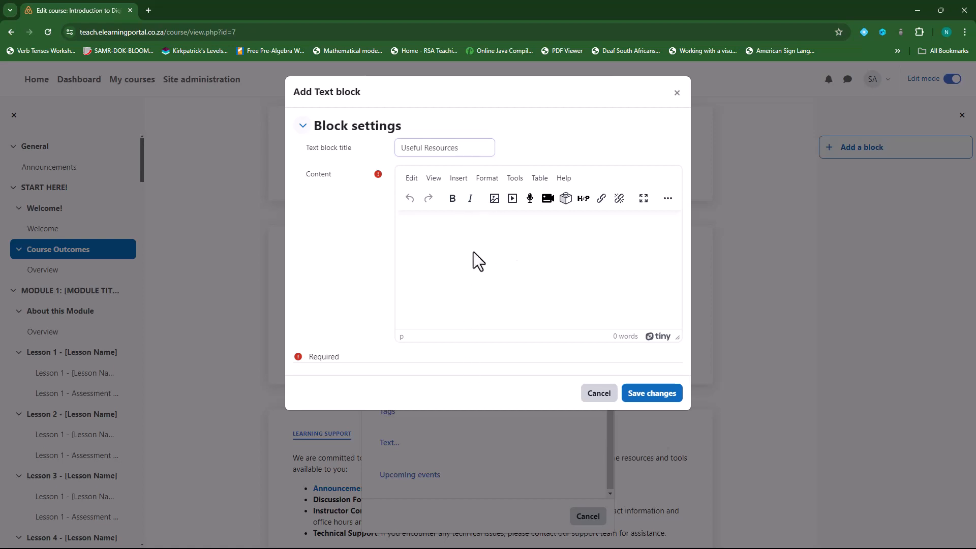
- Enlarge the block's content editor and enter the paragraph beginning "In the Introduction to Digital Literacy course, several useful resources are designed to enhance your learning experience"
{"action": "left_click_drag", "start_coordinate": [677, 336], "coordinate": [709, 475]}
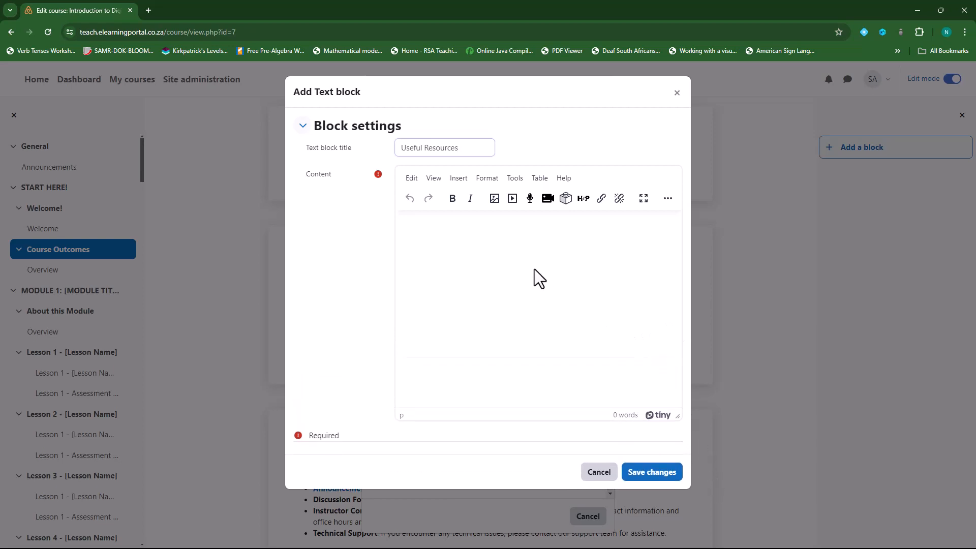
{"action": "left_click", "coordinate": [516, 267]}
{"action": "type", "text": "In the Introduction to Digital Literacy course, several useful resources are designed to enhance your learning experience and help you master key digital skills. Interactive course materials, including engaging lecture videos and comprehensive reading materials, provide a solid foundation in digital literacy concepts. The discussion forums and chat rooms are invaluable for connecting with your peers and instructors, allowing for collaborative learning and problem-solving."}
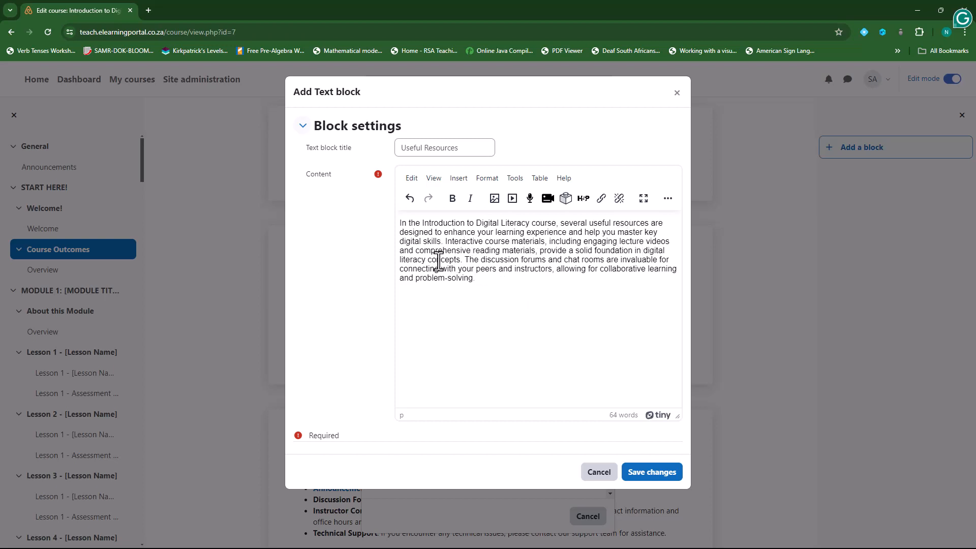
{"action": "type", "text": "."}
- In the block's source code, replace the empty paragraph with a line break and a bold white 18px "Learning Support" heading on a #0000ff background
{"action": "left_click", "coordinate": [433, 179]}
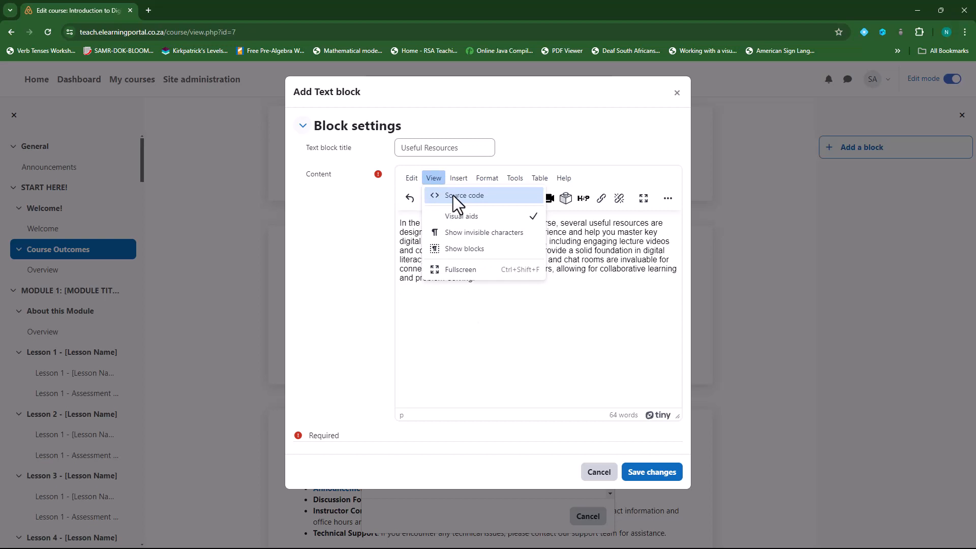
{"action": "left_click", "coordinate": [453, 195]}
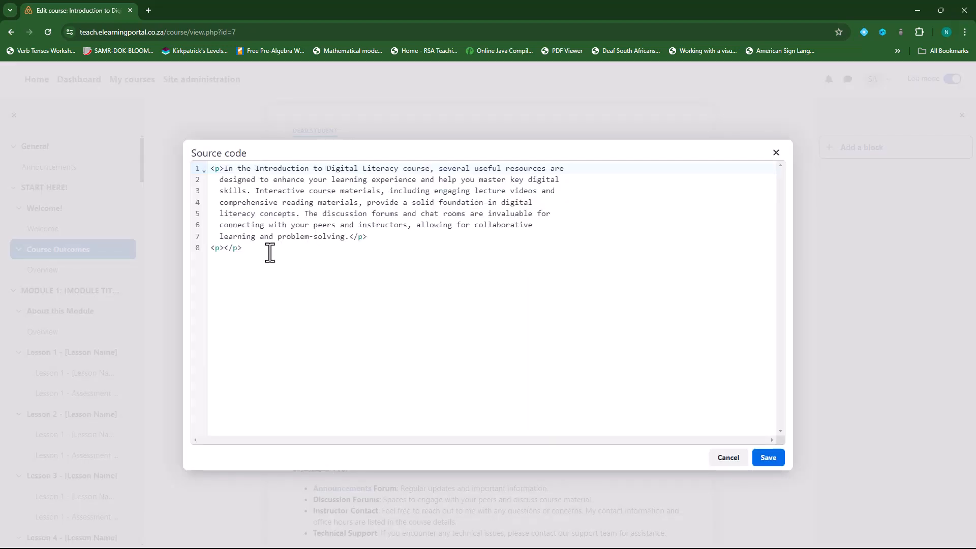
{"action": "left_click_drag", "start_coordinate": [212, 249], "coordinate": [276, 250]}
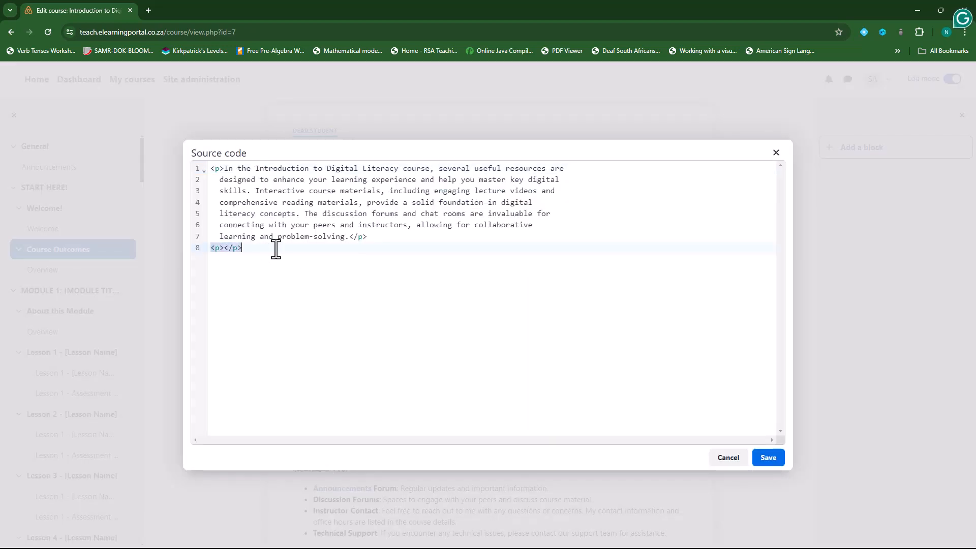
{"action": "key", "text": "BackSpace"}
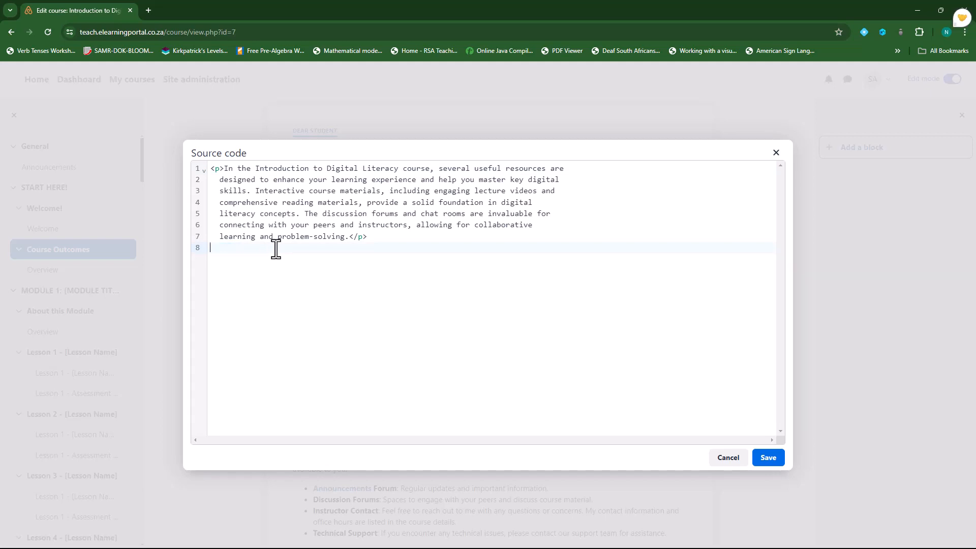
{"action": "type", "text": "<br>"}
{"action": "key", "text": "Return"}
{"action": "type", "text": "<p   style=\"letter-spacing: 1px; background-color: #0000ff; color: white; font-size: 18px; padding: 3px; margin-bottom: 0px;\">   <span style=\"line-height: 1.4;\"><strong>Learning Support</strong></span> </p>"}
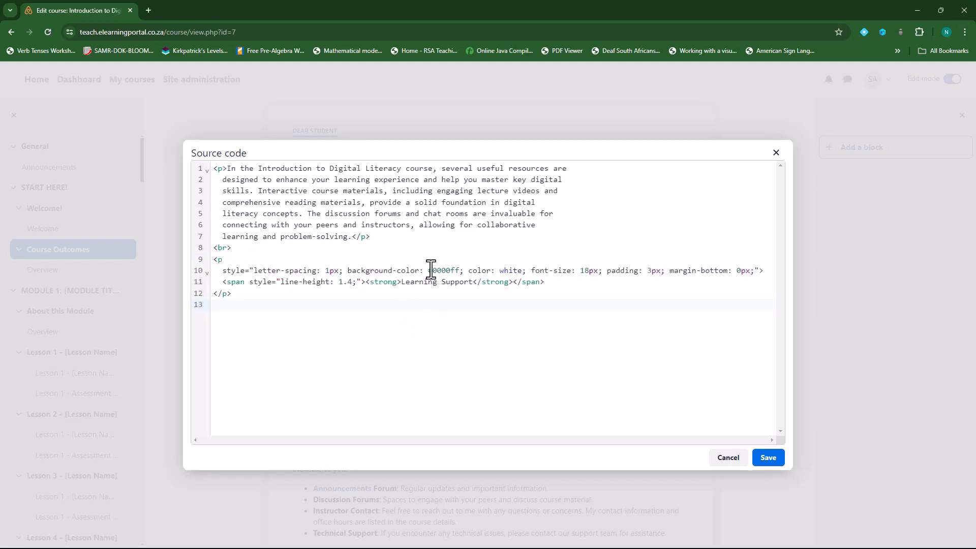
- Search the web in a new tab for "hex color code" and open the Color Hex site
{"action": "left_click_drag", "start_coordinate": [428, 270], "coordinate": [462, 270]}
{"action": "left_click", "coordinate": [148, 10]}
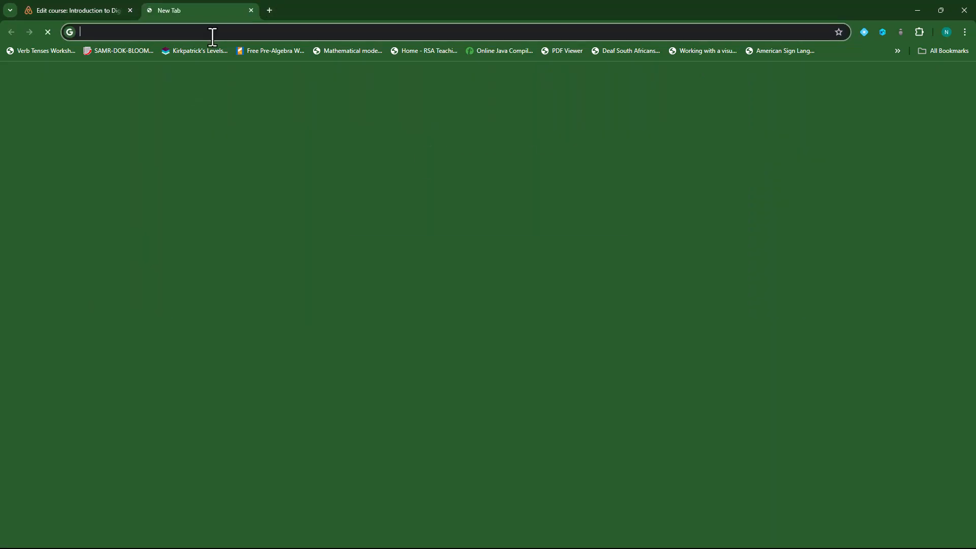
{"action": "left_click", "coordinate": [209, 33]}
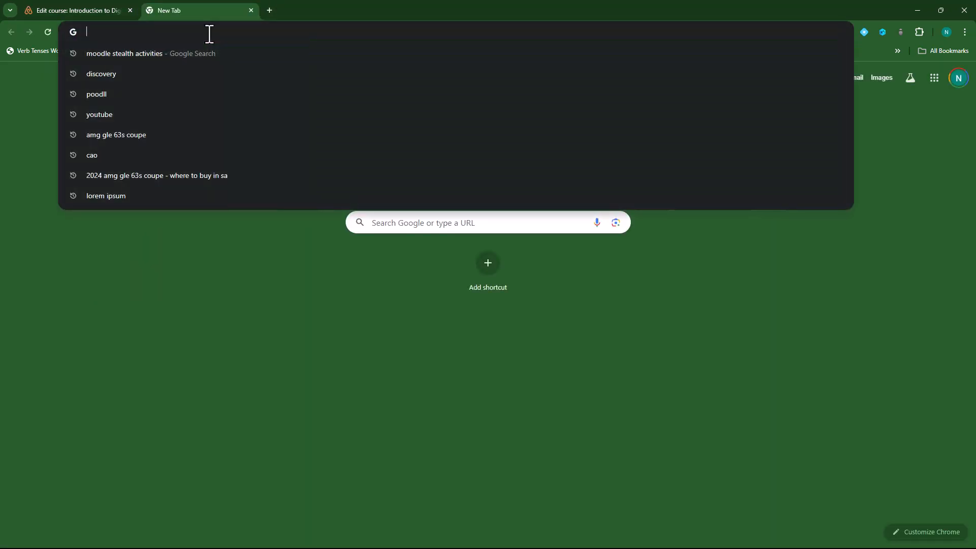
{"action": "type", "text": "hex"}
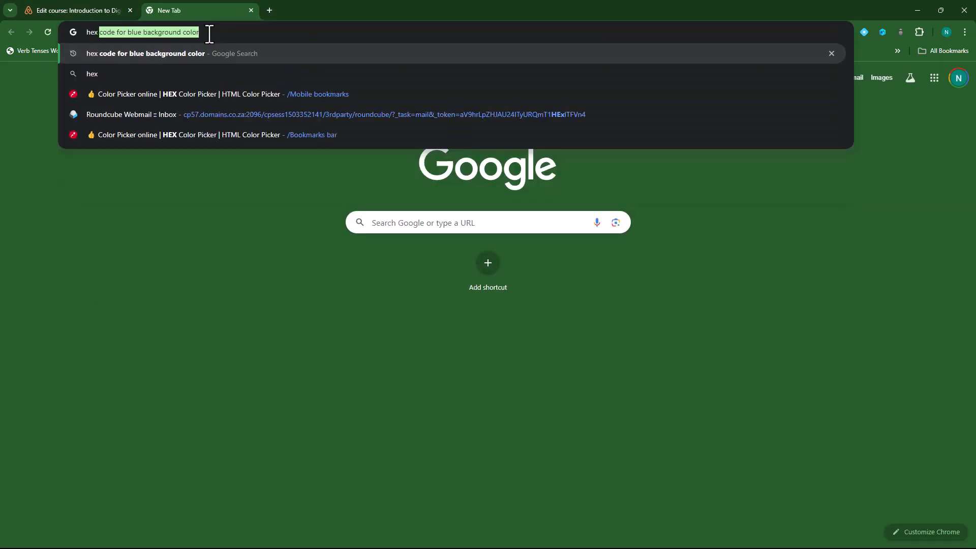
{"action": "type", "text": " color cod"}
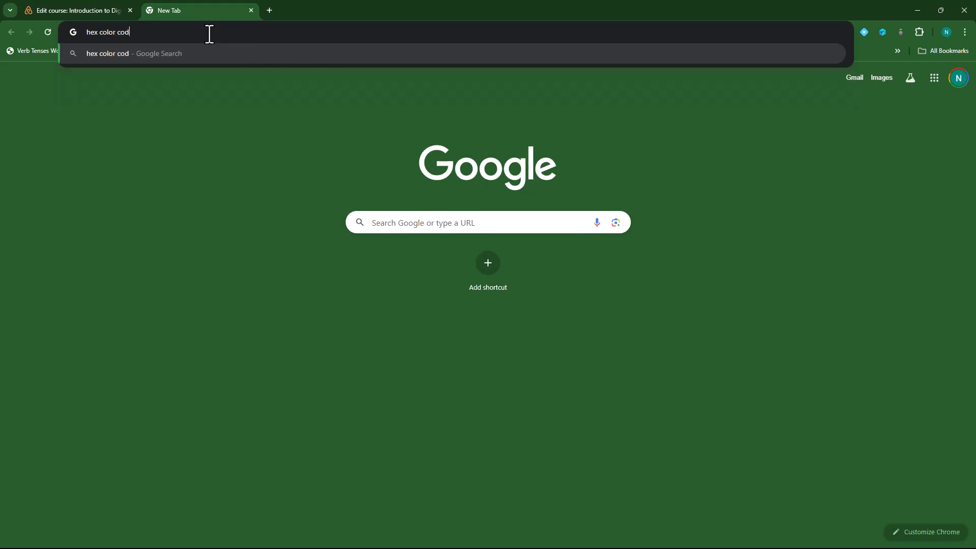
{"action": "type", "text": "e"}
{"action": "key", "text": "Return"}
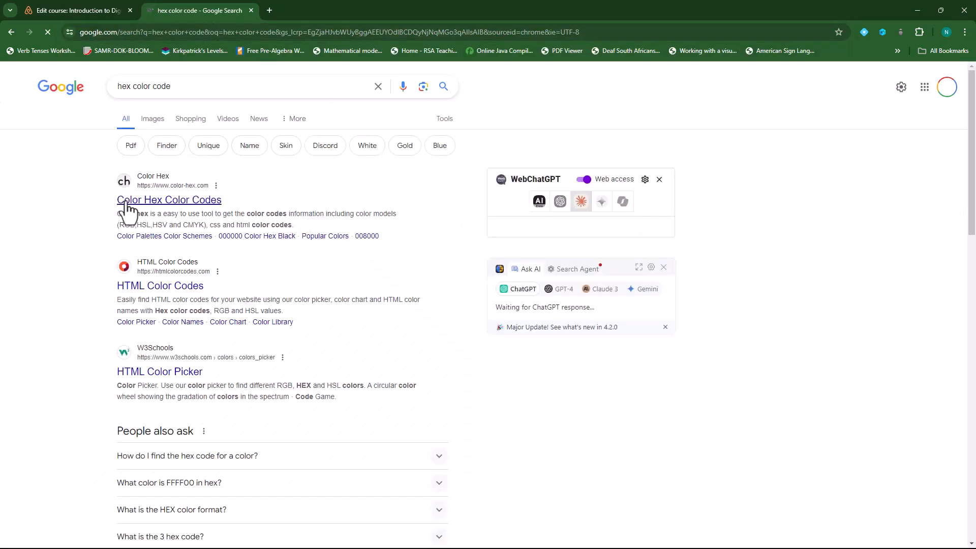
{"action": "left_click", "coordinate": [337, 243]}
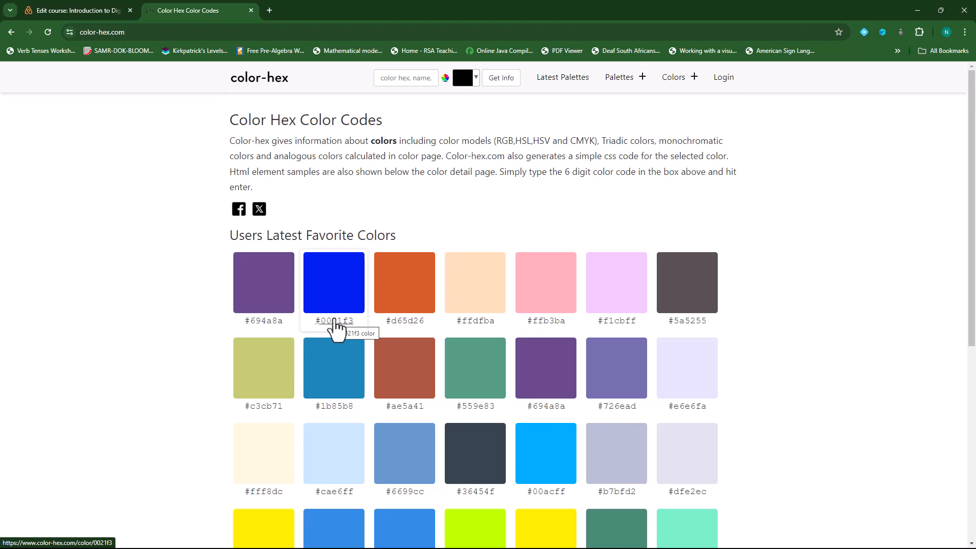
- Open the page of the purple #694a8a favorite color and copy its hex code
{"action": "left_click", "coordinate": [265, 330]}
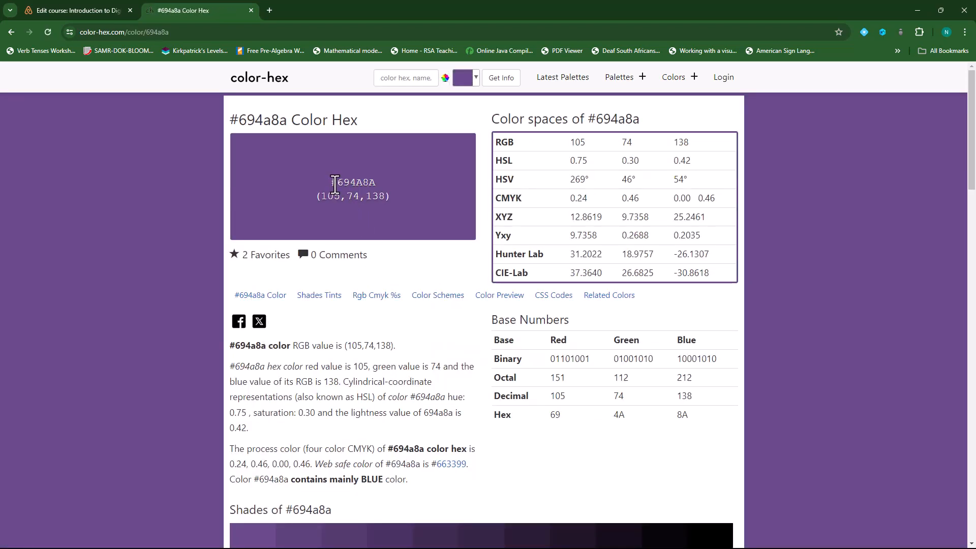
{"action": "left_click_drag", "start_coordinate": [335, 182], "coordinate": [377, 182]}
{"action": "right_click", "coordinate": [382, 189]}
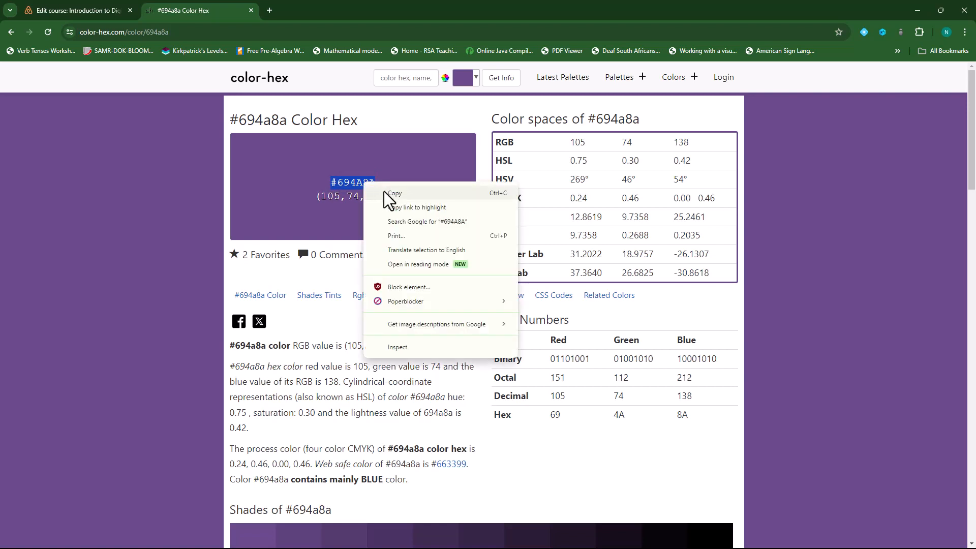
{"action": "left_click", "coordinate": [399, 195]}
- Return to the course tab and save the source code containing the Learning Support heading
{"action": "left_click", "coordinate": [81, 8]}
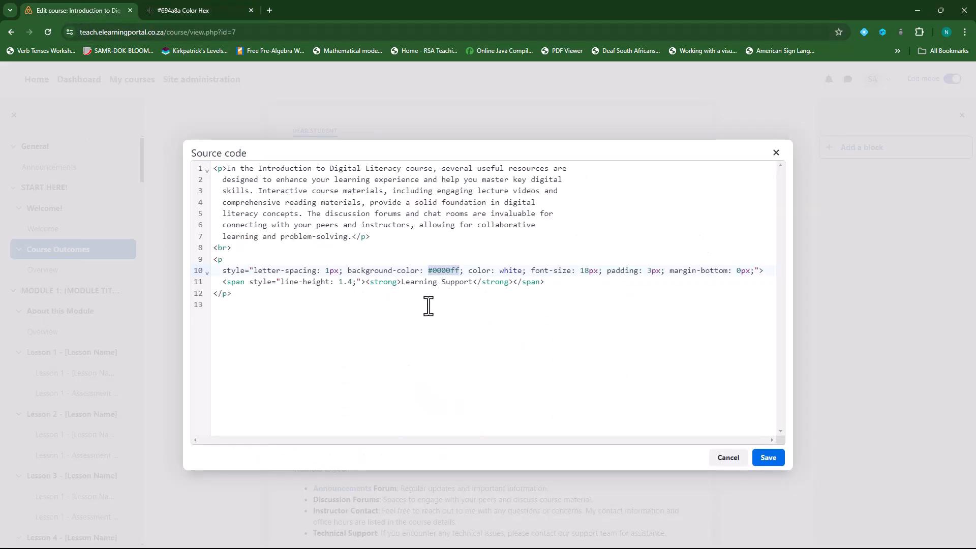
{"action": "left_click", "coordinate": [431, 271]}
{"action": "left_click", "coordinate": [776, 461]}
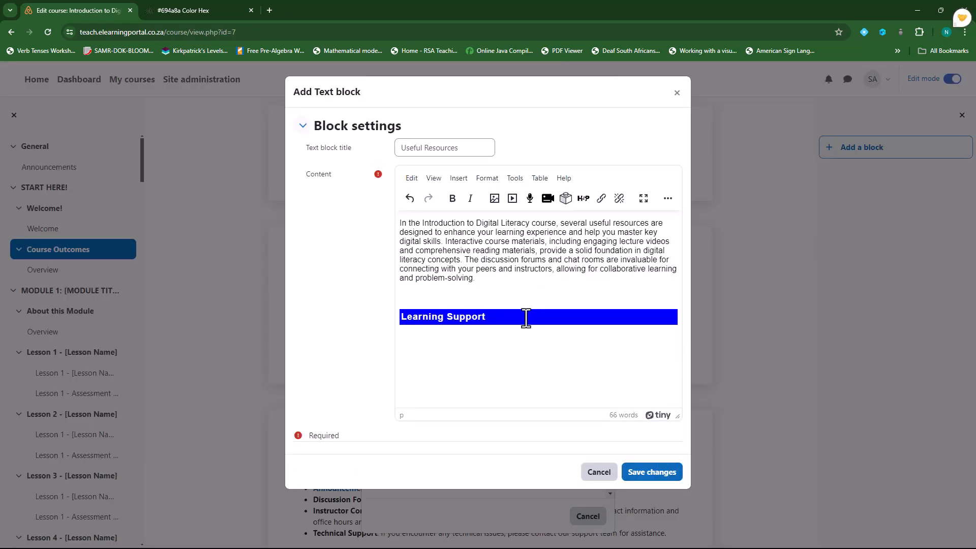
- Set the Learning Support heading's background color to #694A8A in the block's source code and save it
{"action": "left_click", "coordinate": [434, 178]}
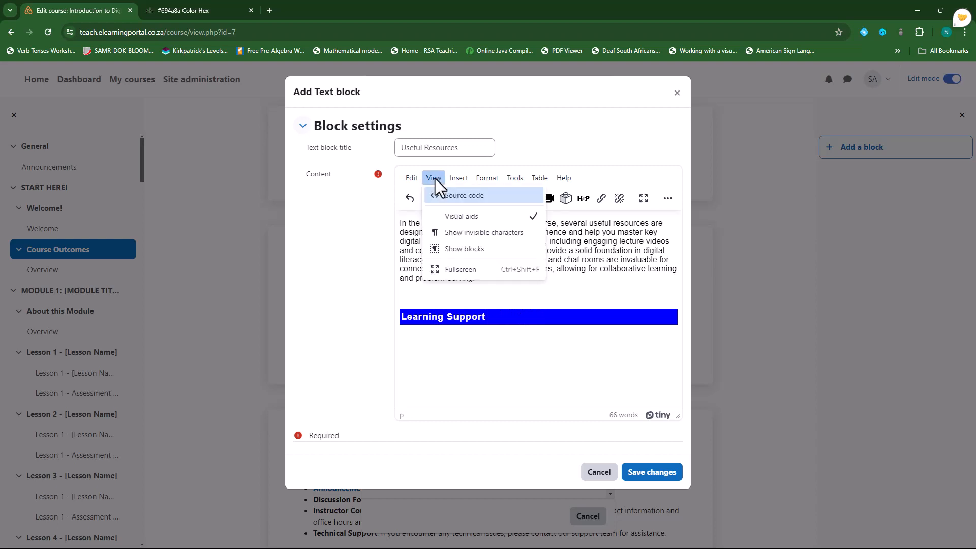
{"action": "left_click", "coordinate": [444, 194]}
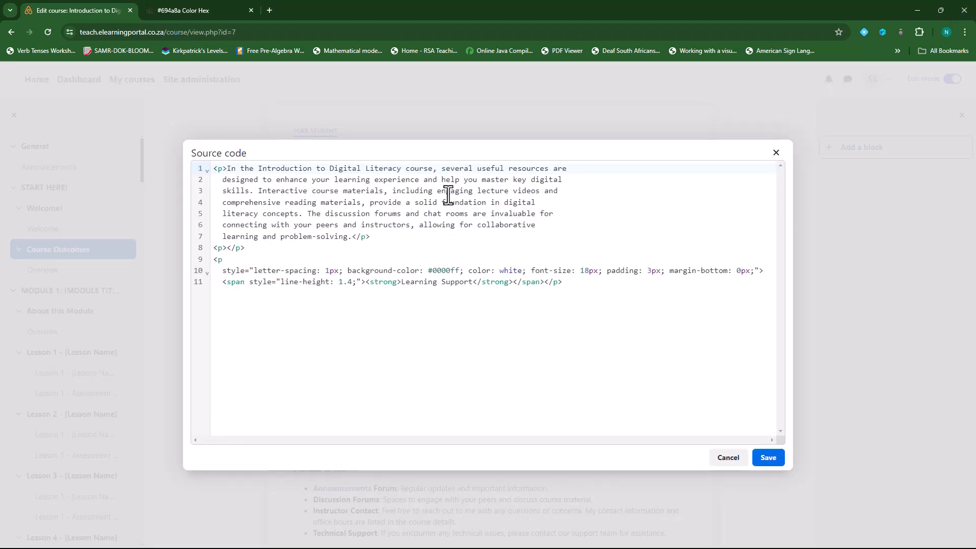
{"action": "left_click_drag", "start_coordinate": [429, 269], "coordinate": [461, 269]}
{"action": "key", "text": "ctrl+v"}
{"action": "left_click", "coordinate": [768, 458]}
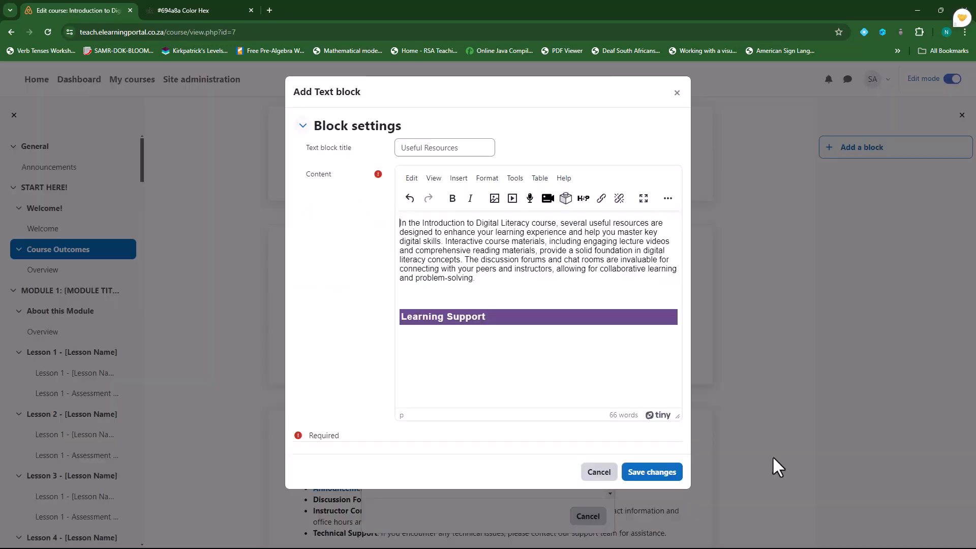
- Glance at the color reference page, return to the course, and save the Useful Resources block
{"action": "left_click", "coordinate": [221, 7]}
{"action": "left_click", "coordinate": [61, 11]}
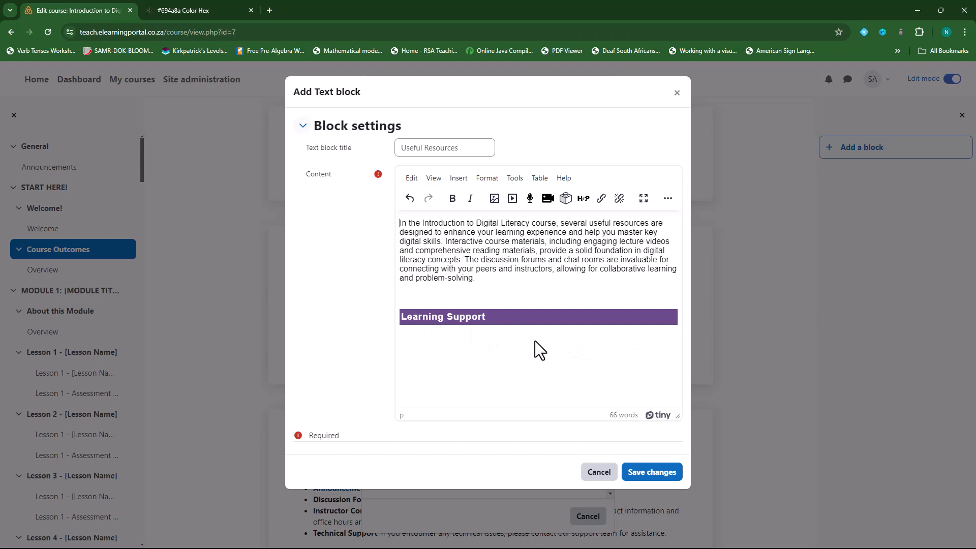
{"action": "left_click", "coordinate": [660, 475]}
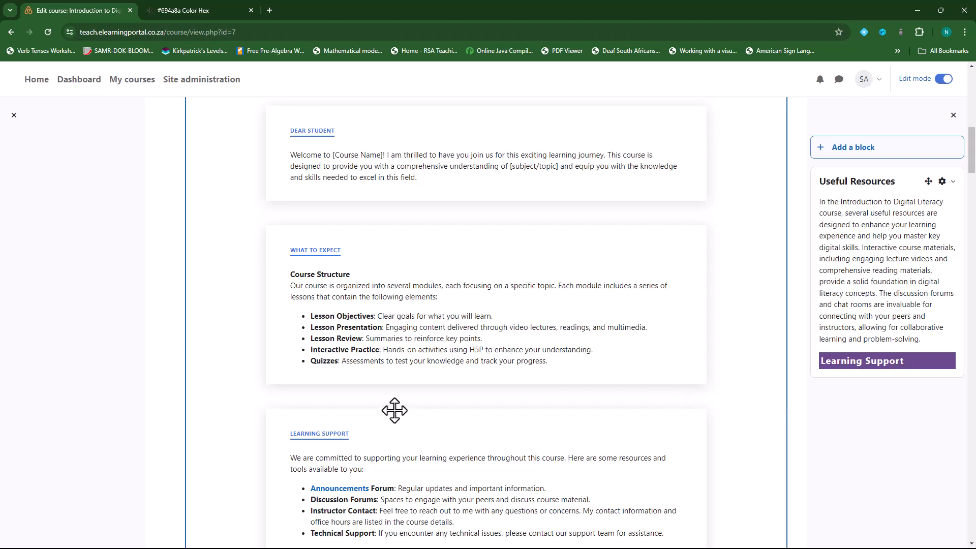
- Review the welcome page's learning support content, open the Welcome text area's settings for editing, and enlarge its text editor
{"action": "scroll", "coordinate": [394, 410], "scroll_direction": "down", "scroll_amount": 3}
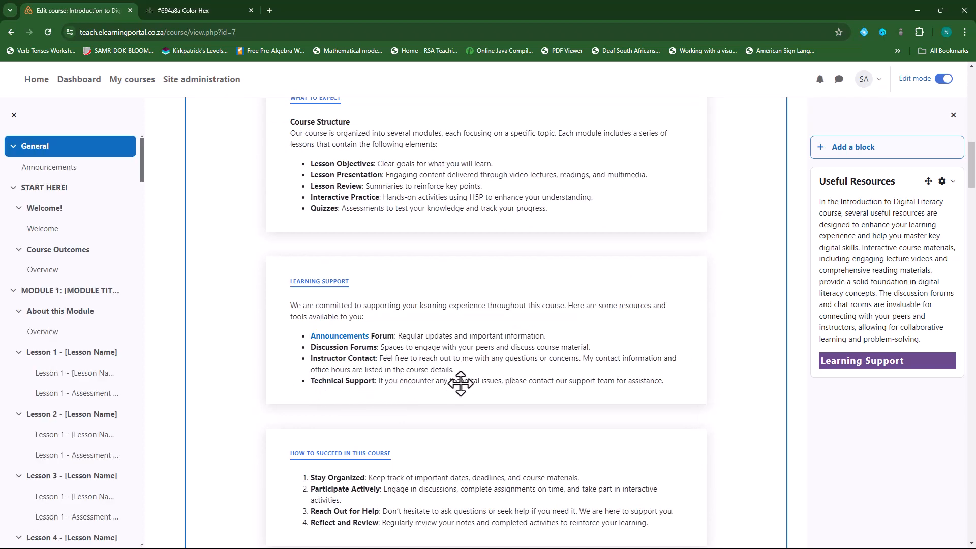
{"action": "scroll", "coordinate": [460, 384], "scroll_direction": "down", "scroll_amount": 1}
{"action": "scroll", "coordinate": [461, 383], "scroll_direction": "down", "scroll_amount": 1}
{"action": "scroll", "coordinate": [326, 391], "scroll_direction": "down", "scroll_amount": 1}
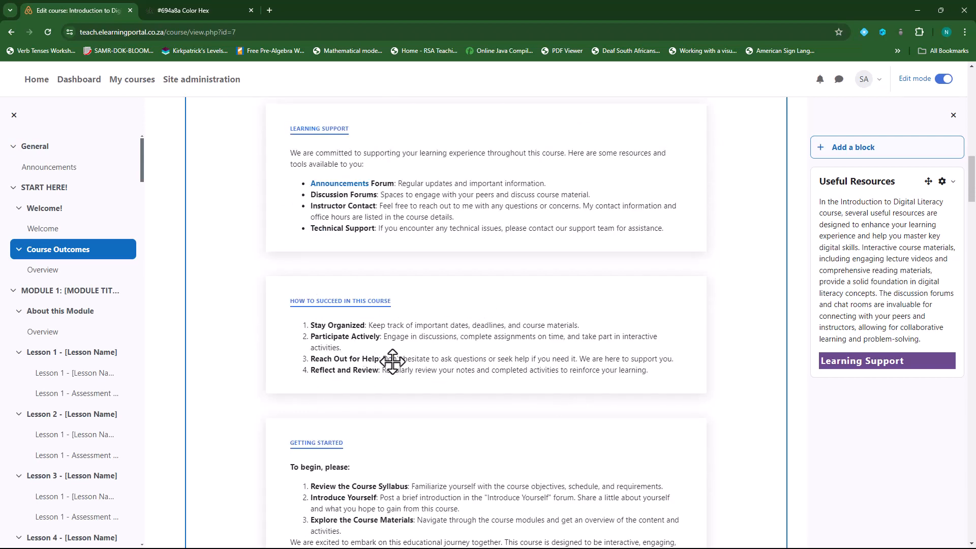
{"action": "scroll", "coordinate": [420, 327], "scroll_direction": "up", "scroll_amount": 1}
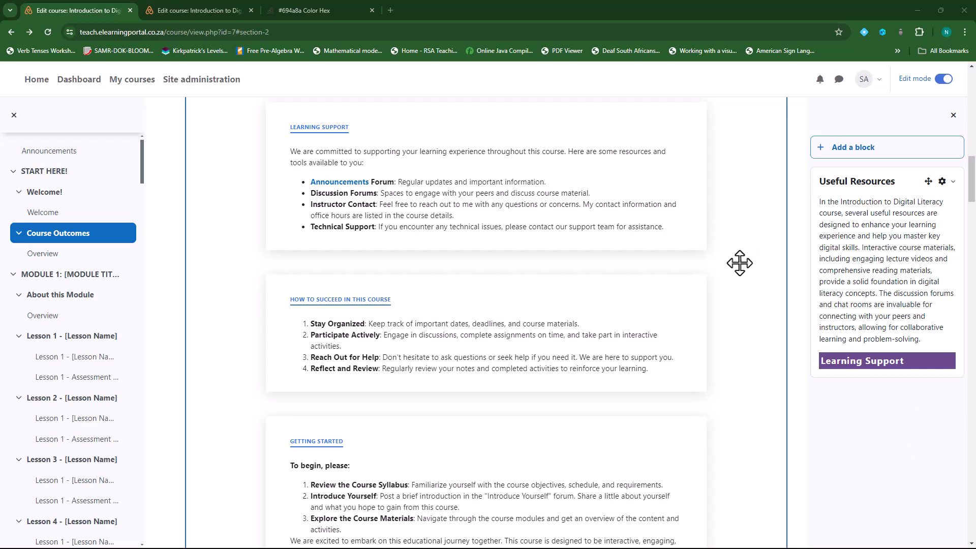
{"action": "scroll", "coordinate": [740, 262], "scroll_direction": "up", "scroll_amount": 6}
{"action": "scroll", "coordinate": [739, 263], "scroll_direction": "up", "scroll_amount": 3}
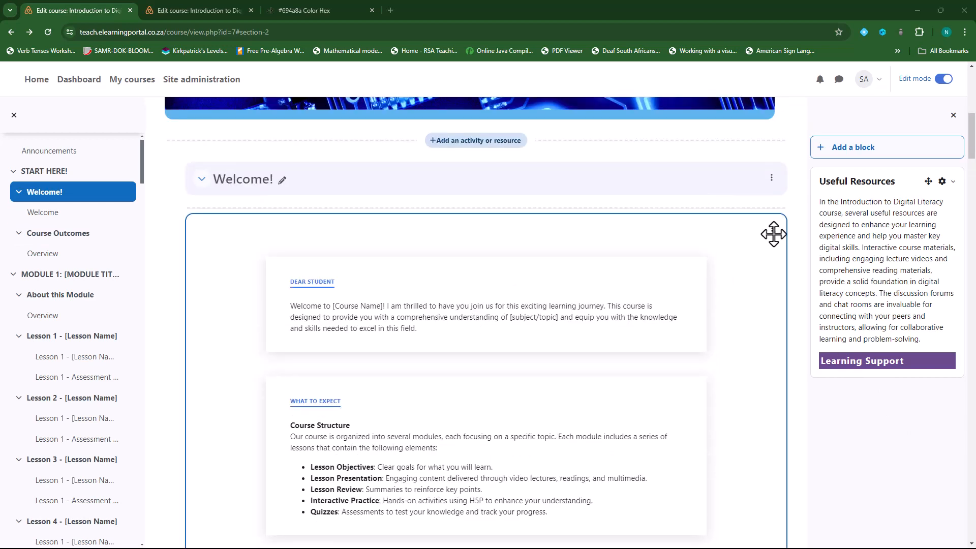
{"action": "left_click", "coordinate": [772, 230]}
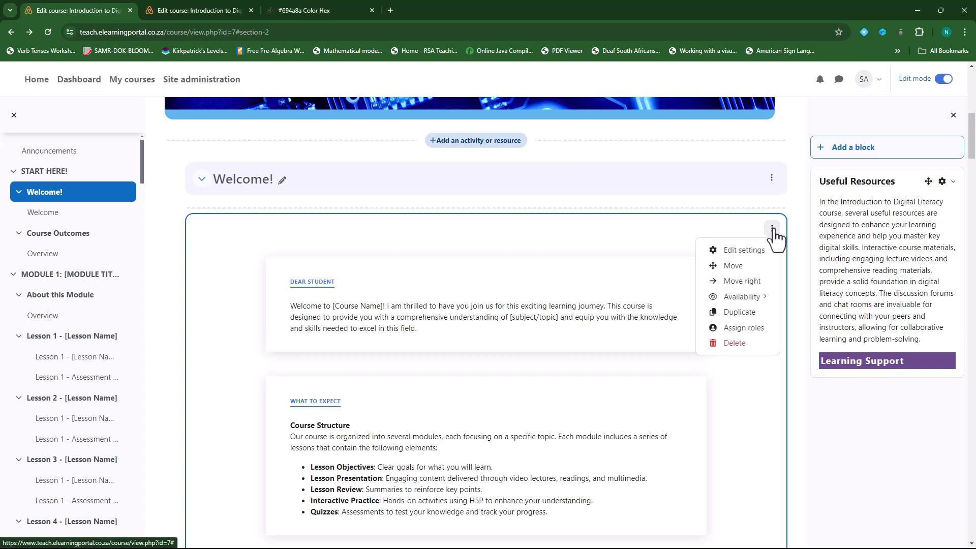
{"action": "left_click", "coordinate": [737, 250]}
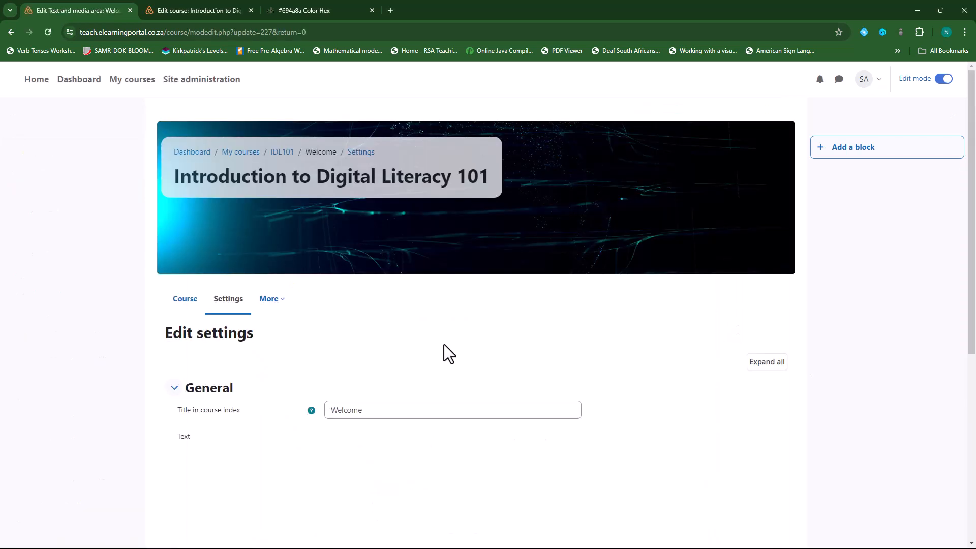
{"action": "scroll", "coordinate": [273, 330], "scroll_direction": "down", "scroll_amount": 5}
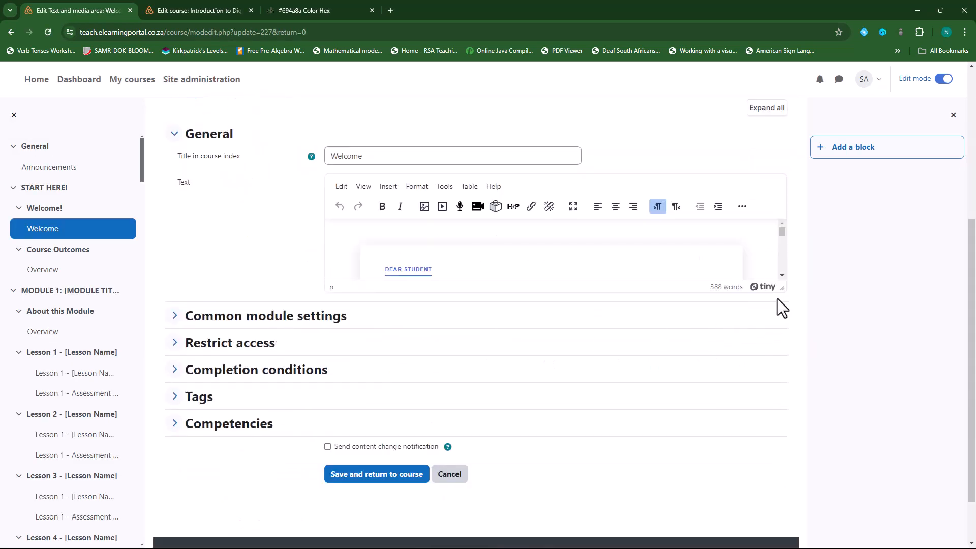
{"action": "left_click_drag", "start_coordinate": [783, 290], "coordinate": [803, 501]}
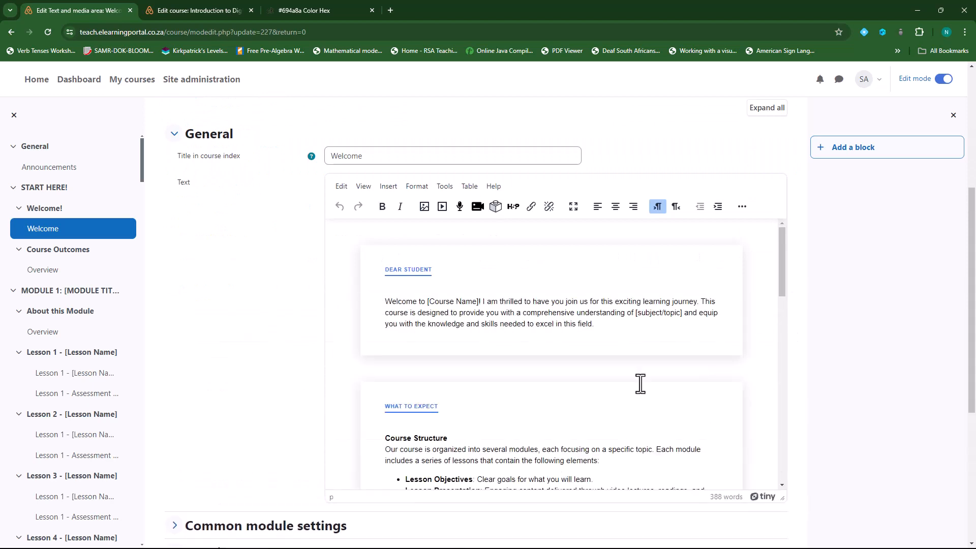
- Copy the Learning Support paragraph and bullet list from the Welcome text area, and cancel its settings without saving
{"action": "scroll", "coordinate": [514, 355], "scroll_direction": "down", "scroll_amount": 4}
{"action": "scroll", "coordinate": [577, 354], "scroll_direction": "down", "scroll_amount": 4}
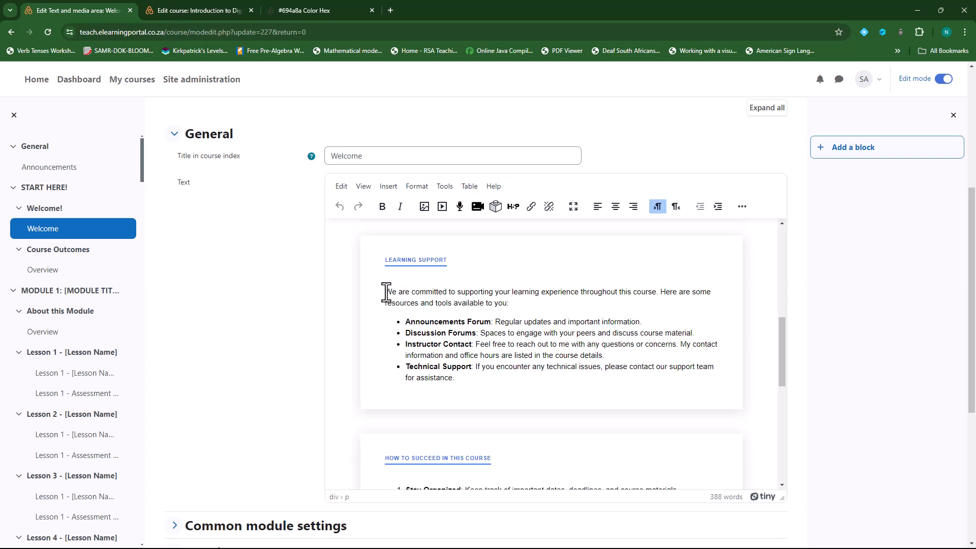
{"action": "left_click_drag", "start_coordinate": [387, 292], "coordinate": [454, 378]}
{"action": "right_click", "coordinate": [461, 333]}
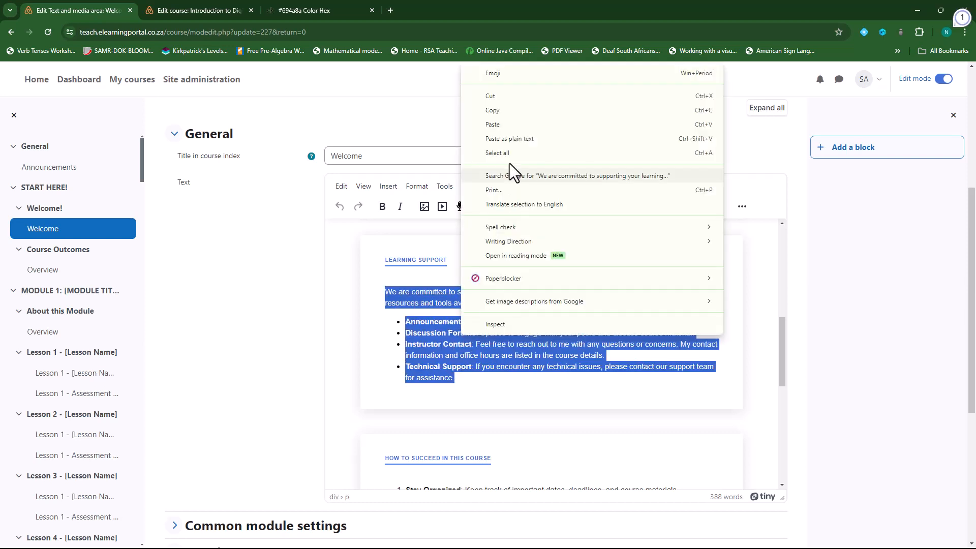
{"action": "left_click", "coordinate": [504, 111]}
{"action": "scroll", "coordinate": [256, 307], "scroll_direction": "down", "scroll_amount": 4}
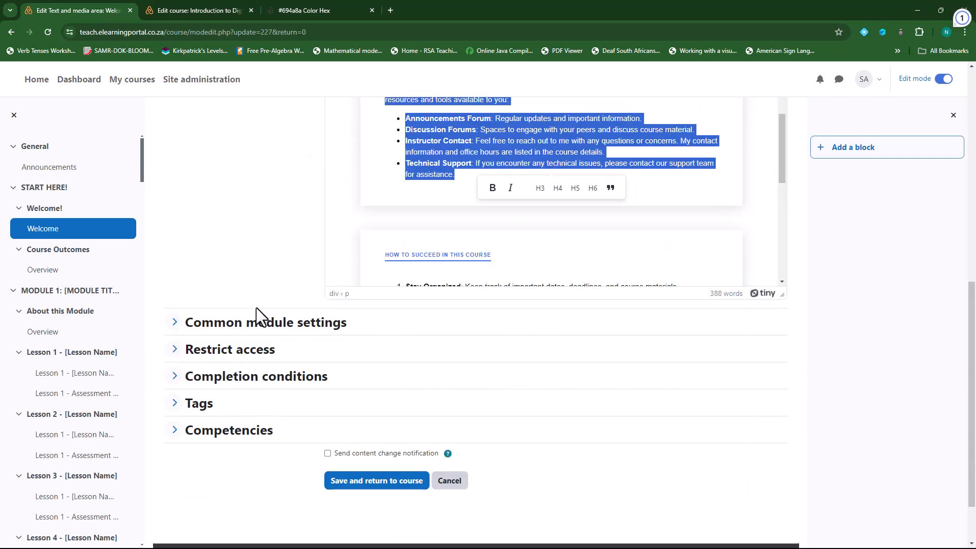
{"action": "scroll", "coordinate": [256, 307], "scroll_direction": "down", "scroll_amount": 1}
{"action": "left_click", "coordinate": [451, 433]}
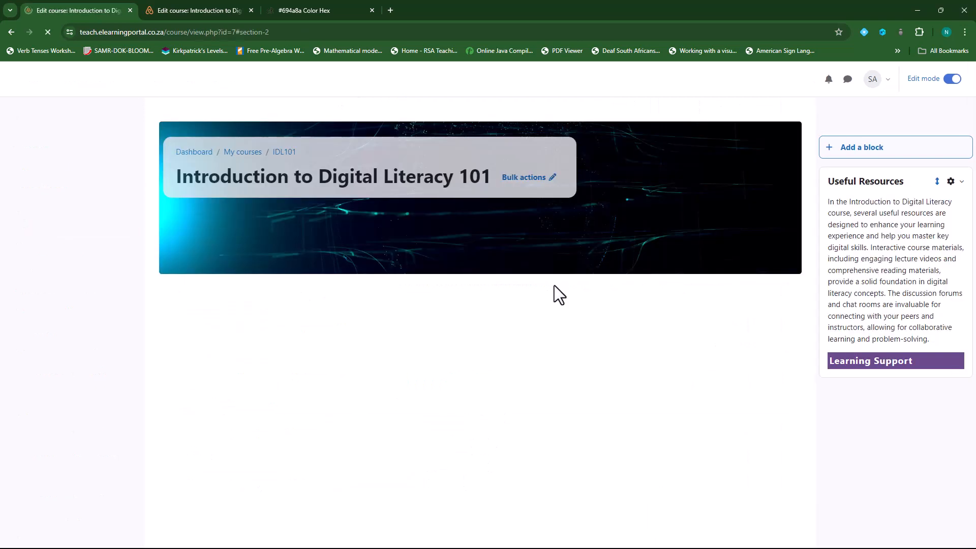
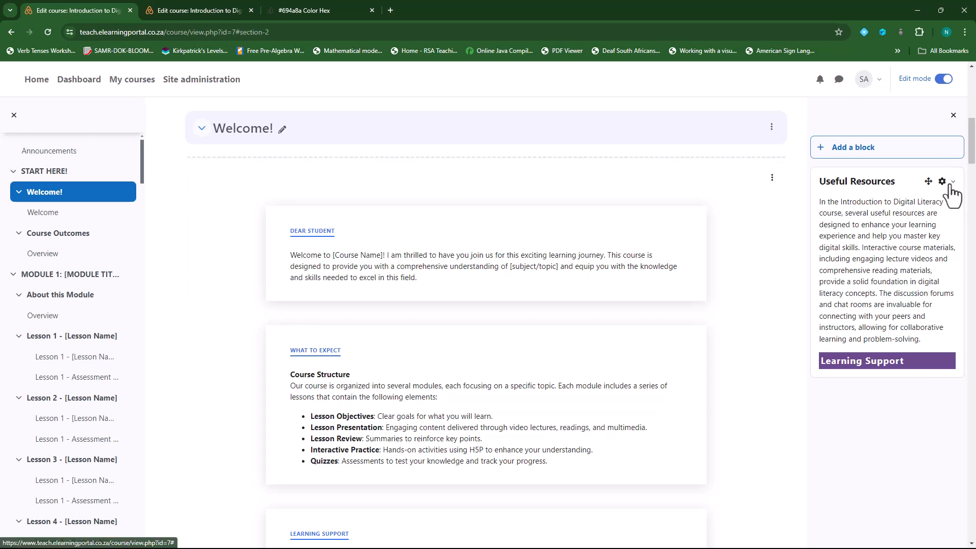
- Add a <br> line below the Learning Support heading in the Useful Resources block's source code and save the code
{"action": "left_click", "coordinate": [950, 184]}
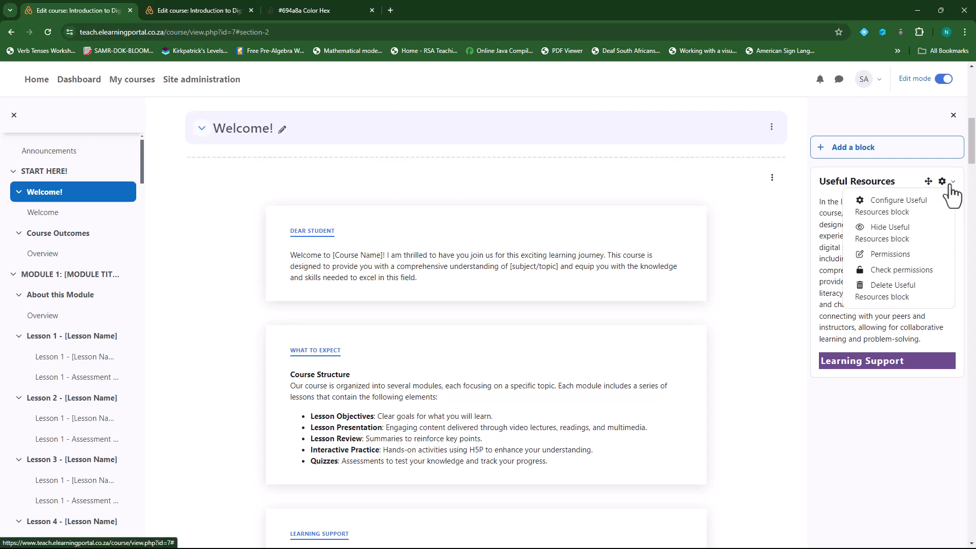
{"action": "left_click", "coordinate": [914, 208]}
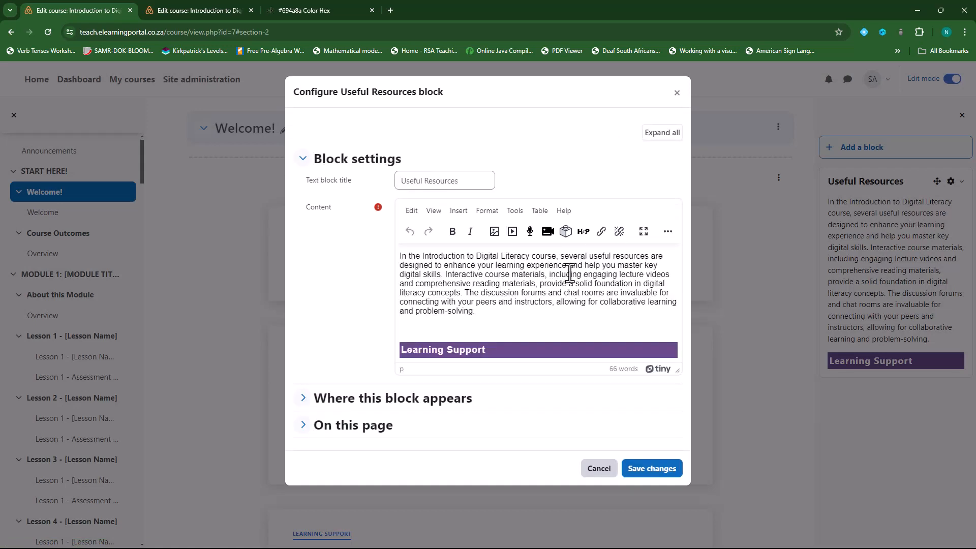
{"action": "left_click", "coordinate": [434, 211]}
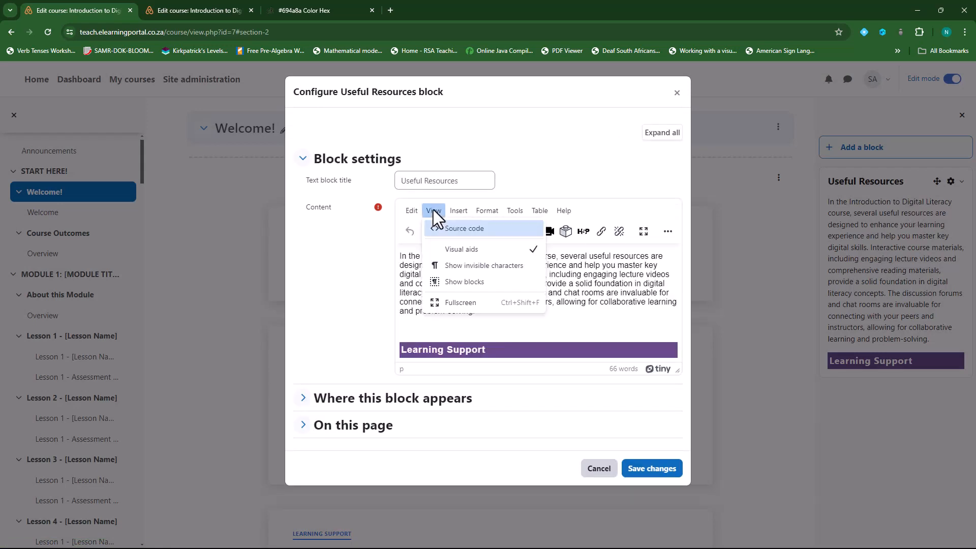
{"action": "left_click", "coordinate": [447, 228]}
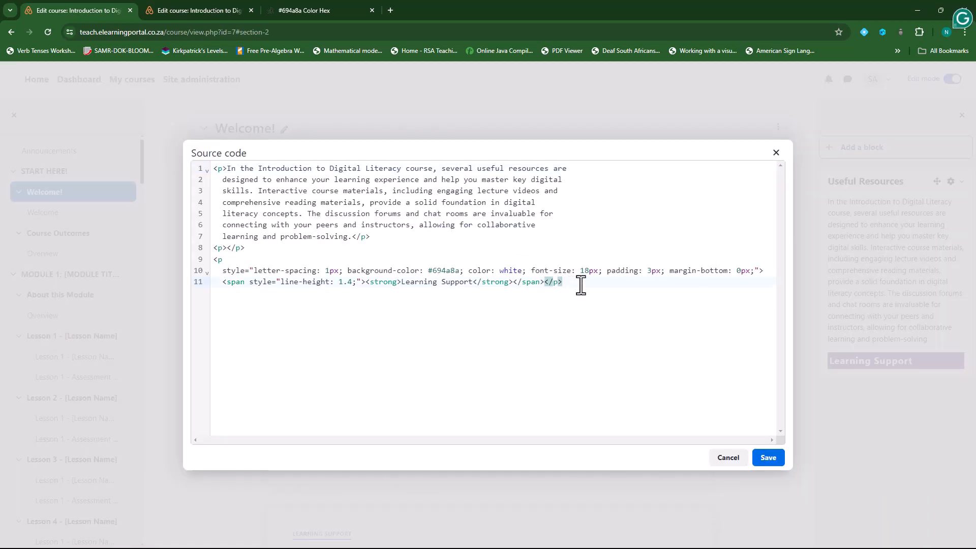
{"action": "type", "text": "<"}
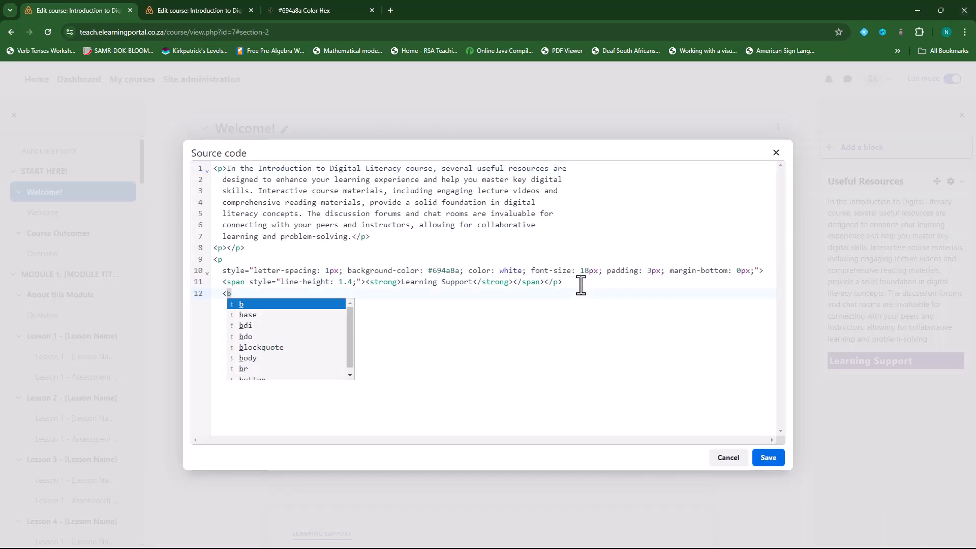
{"action": "type", "text": "br>"}
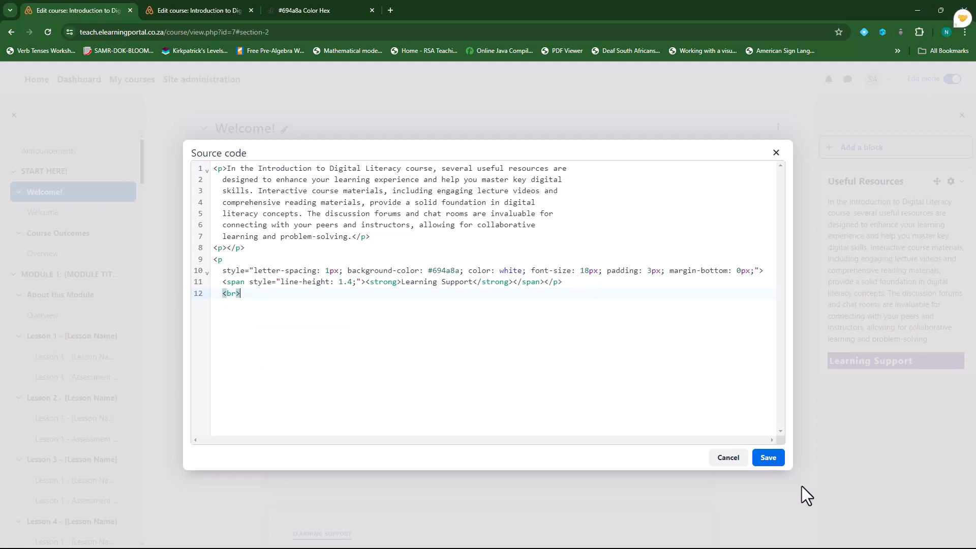
{"action": "left_click", "coordinate": [768, 459]}
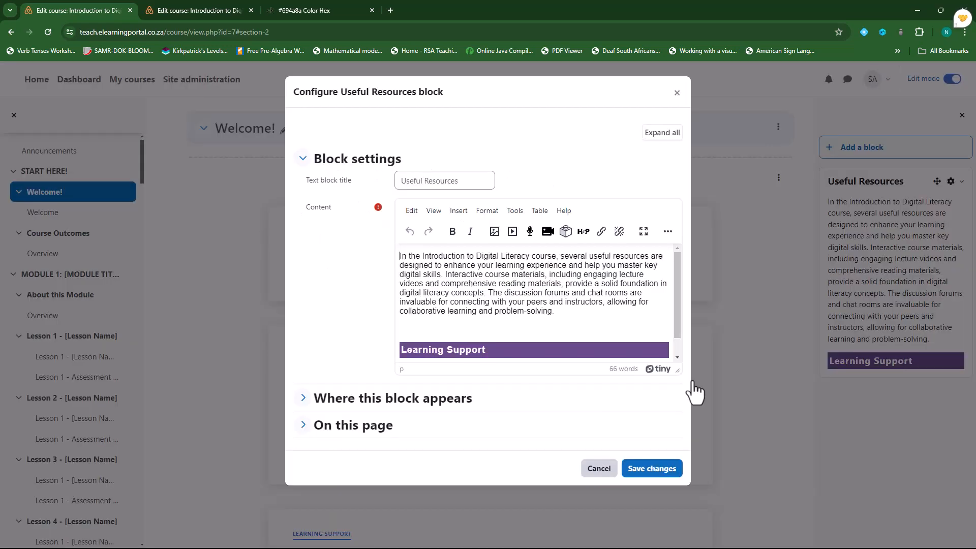
- Paste the copied learning support text and bullet list below the Learning Support heading, and save the Useful Resources block
{"action": "scroll", "coordinate": [534, 324], "scroll_direction": "down", "scroll_amount": 1}
{"action": "left_click", "coordinate": [409, 349]}
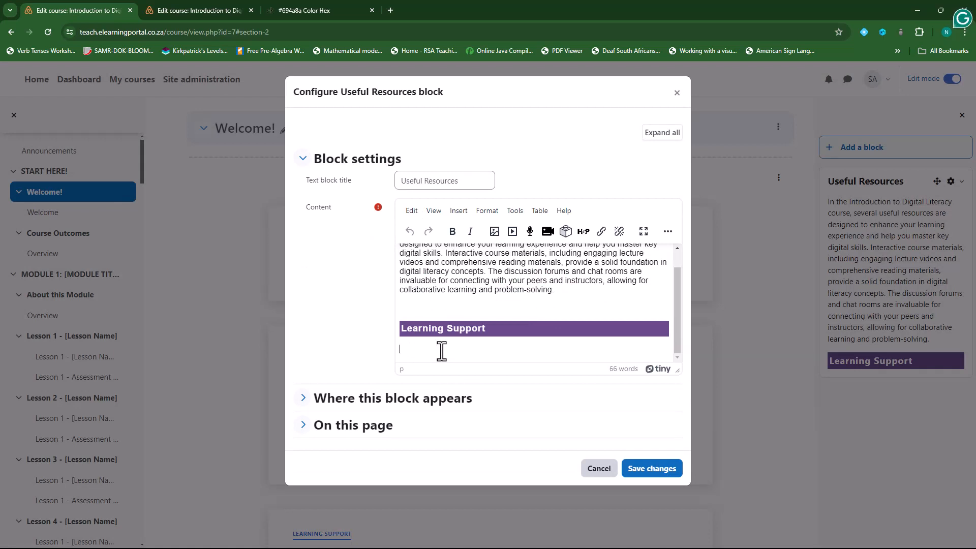
{"action": "type", "text": "We are committed to supporting your learning experience throughout this course. Here are some resources and tools available to you: Announcements Forum: Regular updates and important information. Discussion Forums: Spaces to engage with your peers and discuss course material. Instructor Contact: Feel free to reach out to me with any questions or concerns. My contact information and office hours are listed in the course details. Technical Support: If you encounter any technical issues, please contact our support team for assistance."}
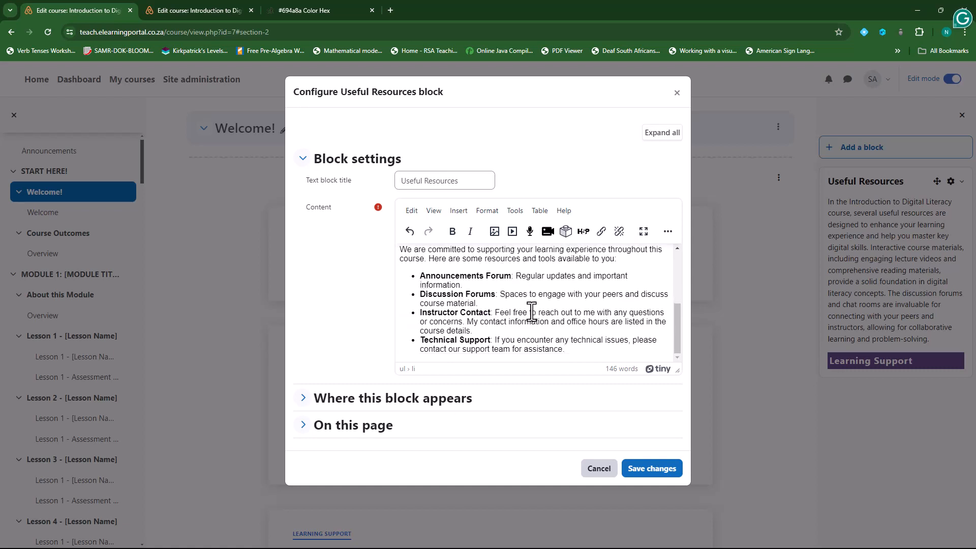
{"action": "left_click", "coordinate": [652, 468]}
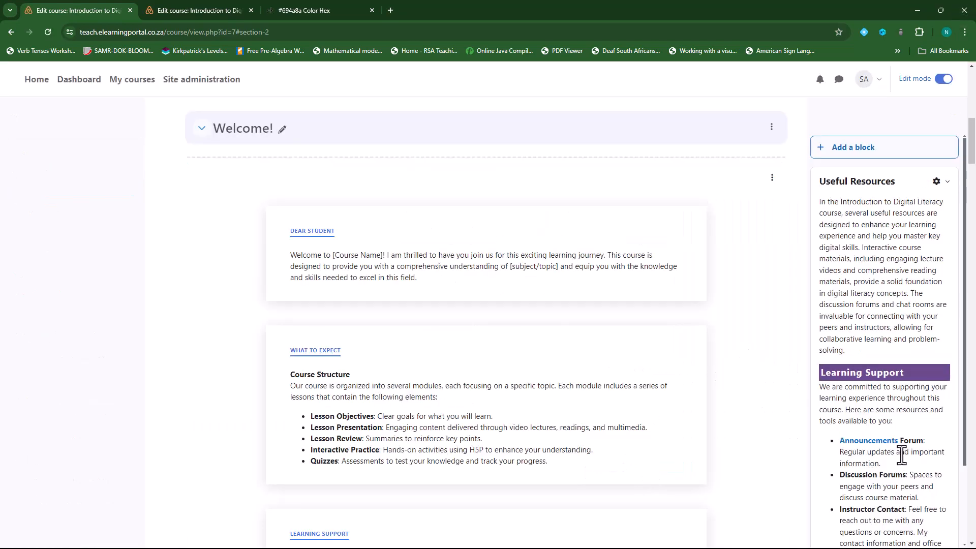
- In the Useful Resources block's source code, add a <br> after the list and a "How to succeed in this course" heading with background #0000ff
{"action": "scroll", "coordinate": [899, 442], "scroll_direction": "down", "scroll_amount": 6}
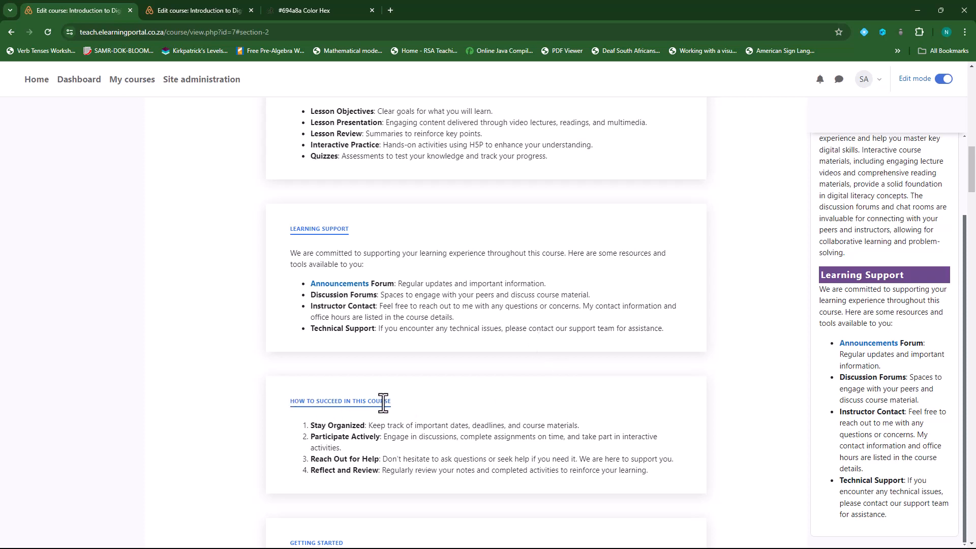
{"action": "scroll", "coordinate": [386, 401], "scroll_direction": "down", "scroll_amount": 3}
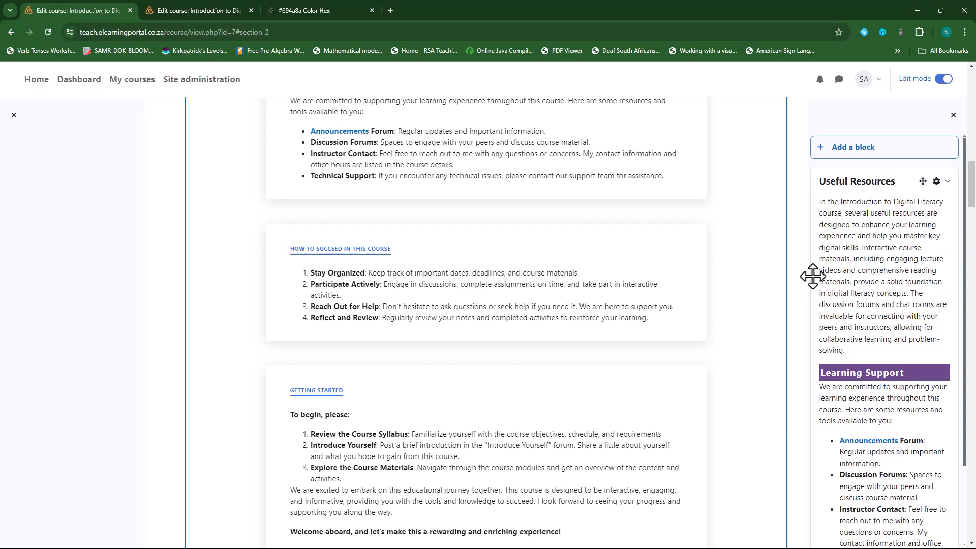
{"action": "left_click", "coordinate": [936, 182]}
{"action": "left_click", "coordinate": [896, 208]}
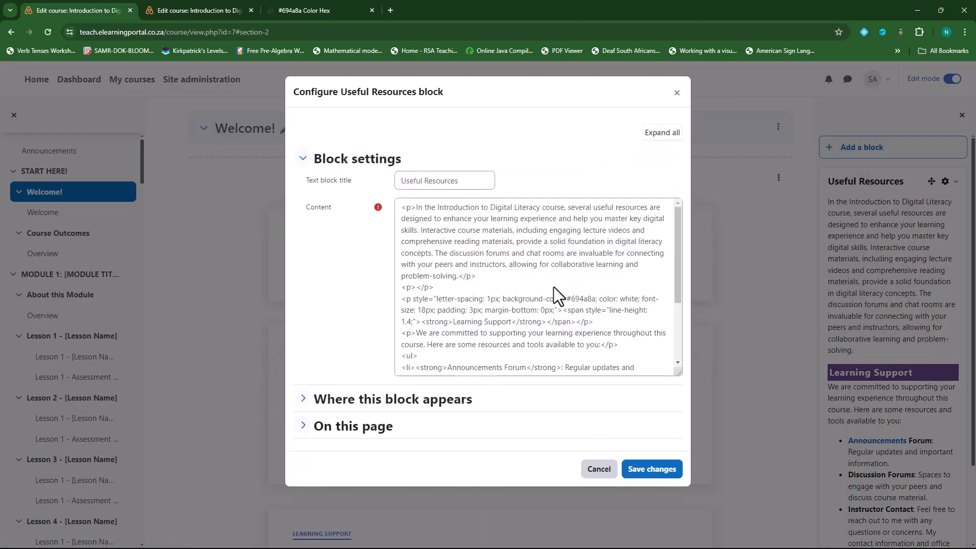
{"action": "scroll", "coordinate": [584, 285], "scroll_direction": "down", "scroll_amount": 3}
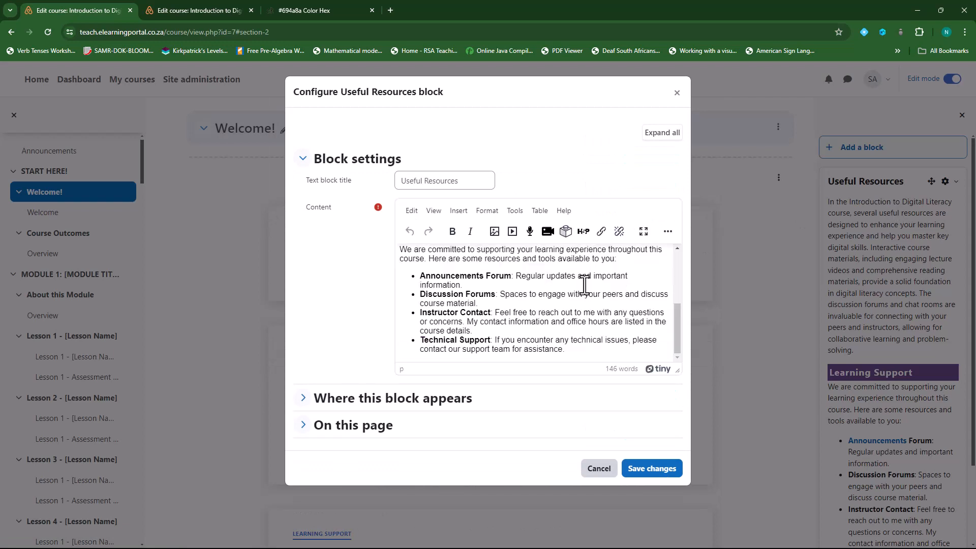
{"action": "left_click", "coordinate": [613, 350]}
{"action": "left_click", "coordinate": [431, 211]}
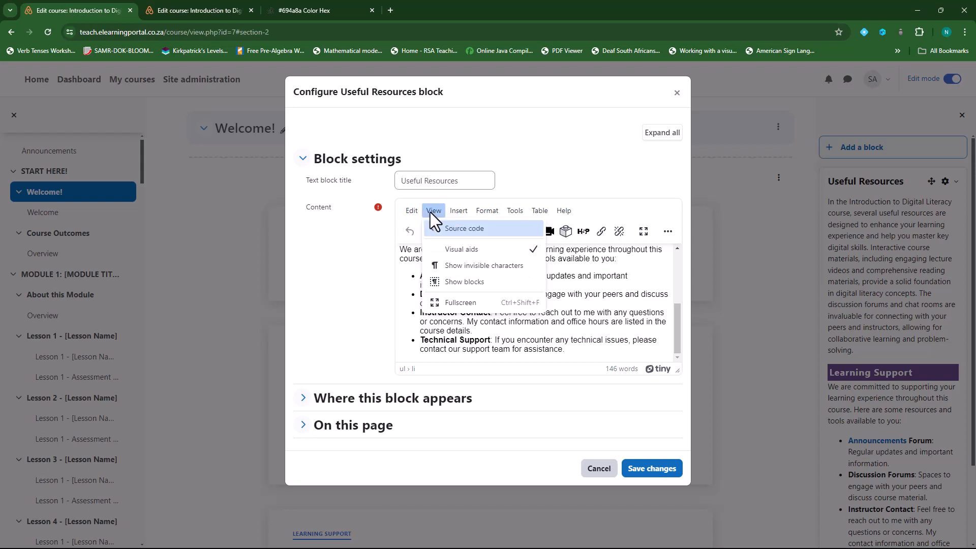
{"action": "left_click", "coordinate": [440, 227]}
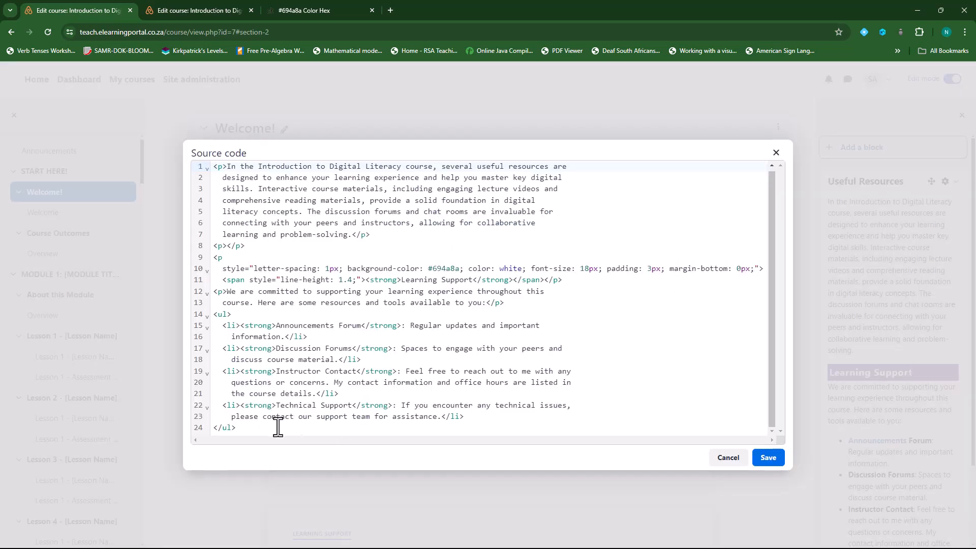
{"action": "key", "text": "Return"}
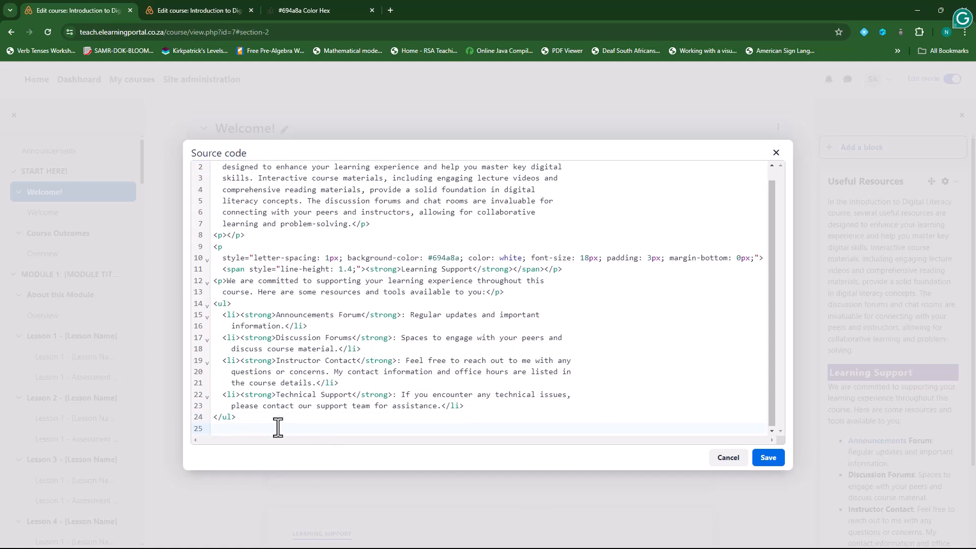
{"action": "type", "text": "<br>"}
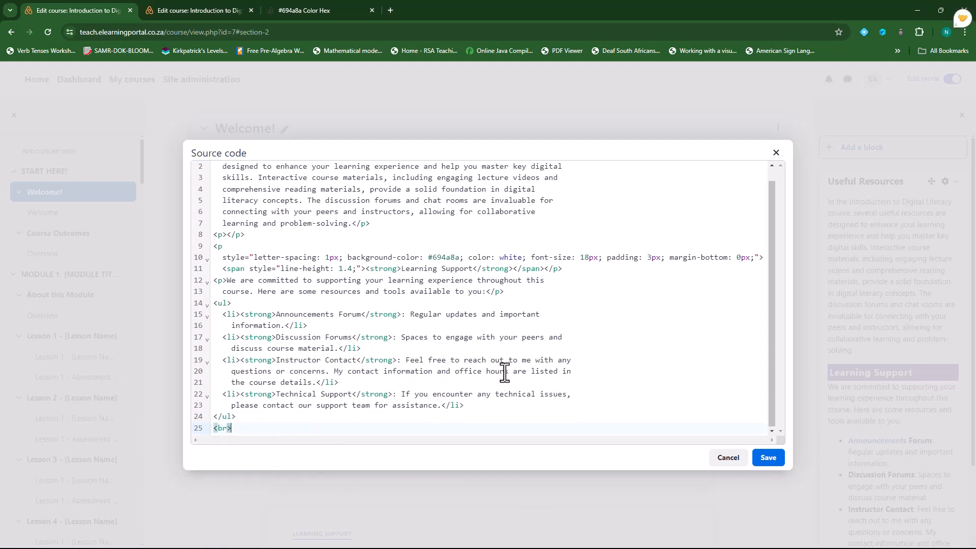
{"action": "key", "text": "Return"}
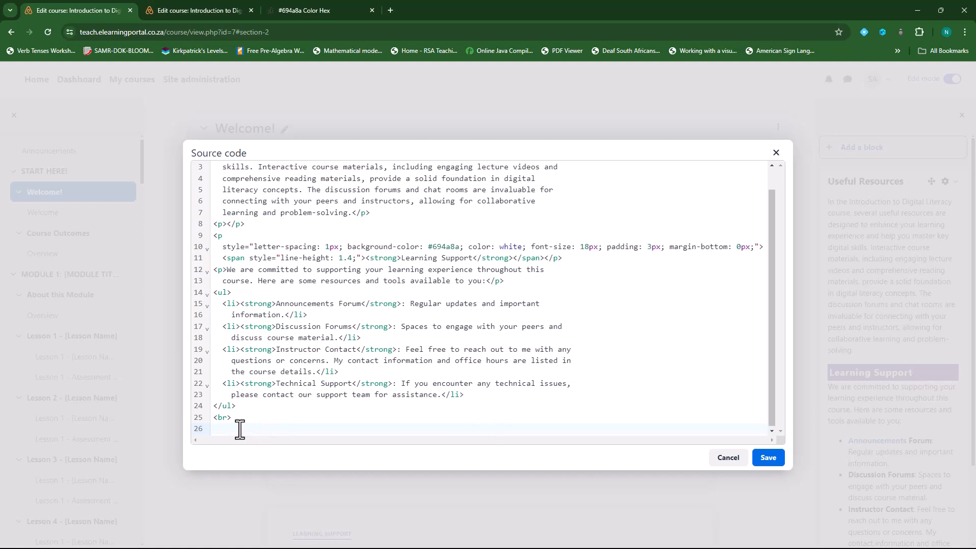
{"action": "type", "text": "<p   style=\"letter-spacing: 1px; background-color: #0000ff; color: white; font-size: 18px; padding: 3px; margin-bottom: 0px;\">   <span style=\"line-height: 1.4;\"><strong>How to succeed in this course</strong></span></p>"}
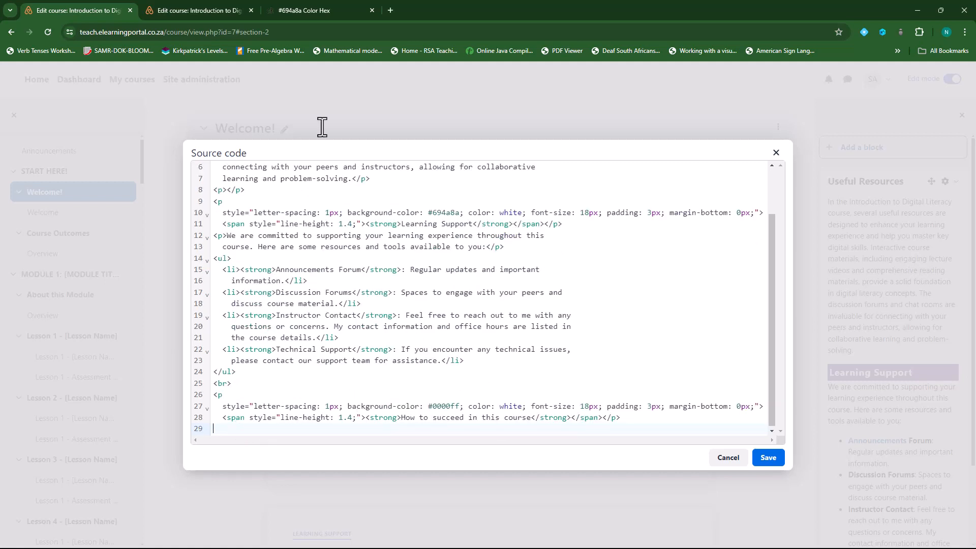
- Copy #694A8A from the color reference page and set it as the "How to succeed in this course" heading's background color
{"action": "left_click", "coordinate": [313, 9]}
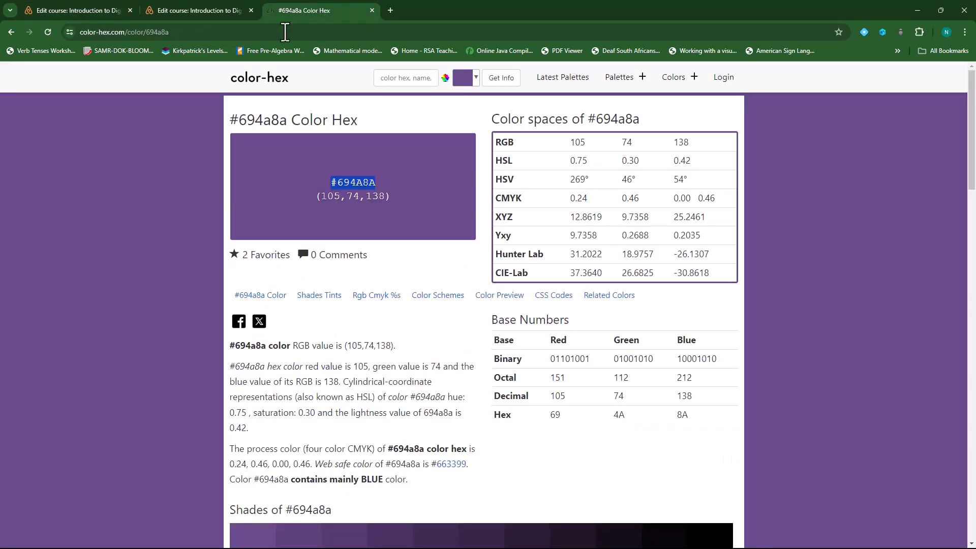
{"action": "right_click", "coordinate": [347, 179]}
{"action": "left_click", "coordinate": [377, 191]}
{"action": "left_click", "coordinate": [86, 9]}
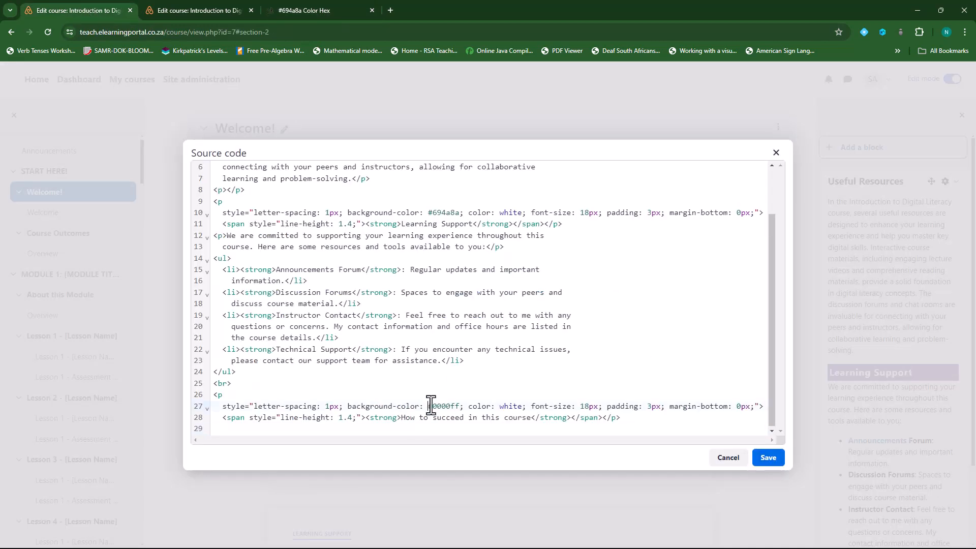
{"action": "left_click_drag", "start_coordinate": [428, 406], "coordinate": [461, 406]}
{"action": "key", "text": "ctrl+v"}
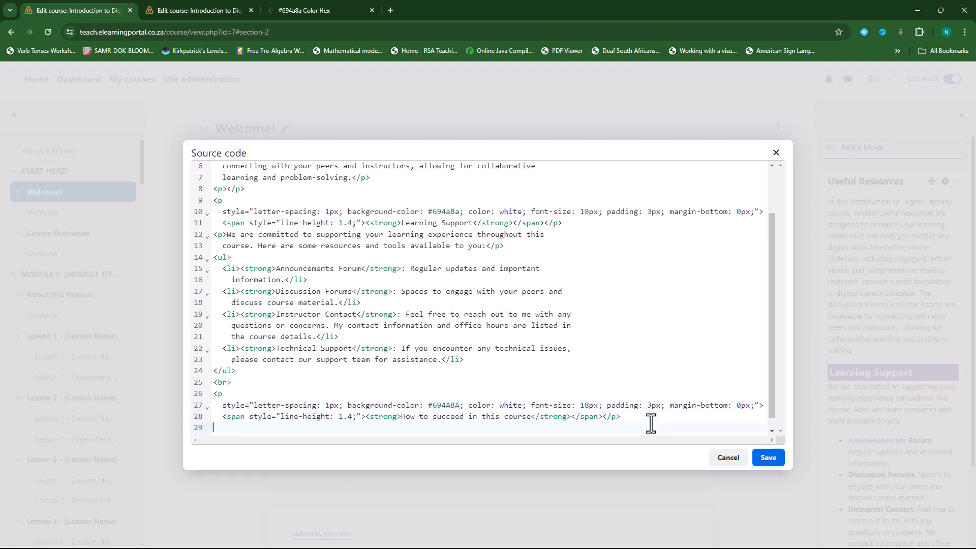
- Add a <br> line below the "How to succeed in this course" heading and save the source code
{"action": "type", "text": "br>"}
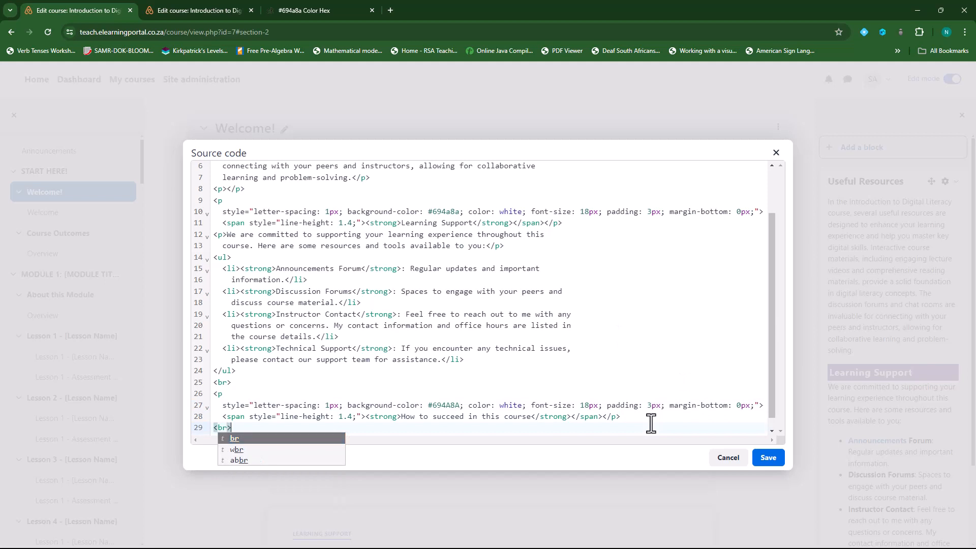
{"action": "left_click", "coordinate": [774, 462]}
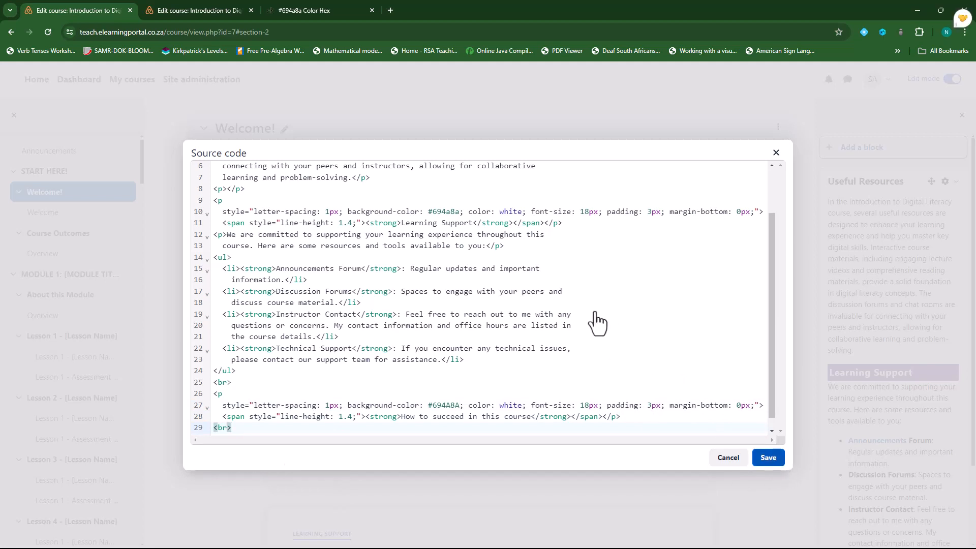
{"action": "scroll", "coordinate": [544, 304], "scroll_direction": "down", "scroll_amount": 5}
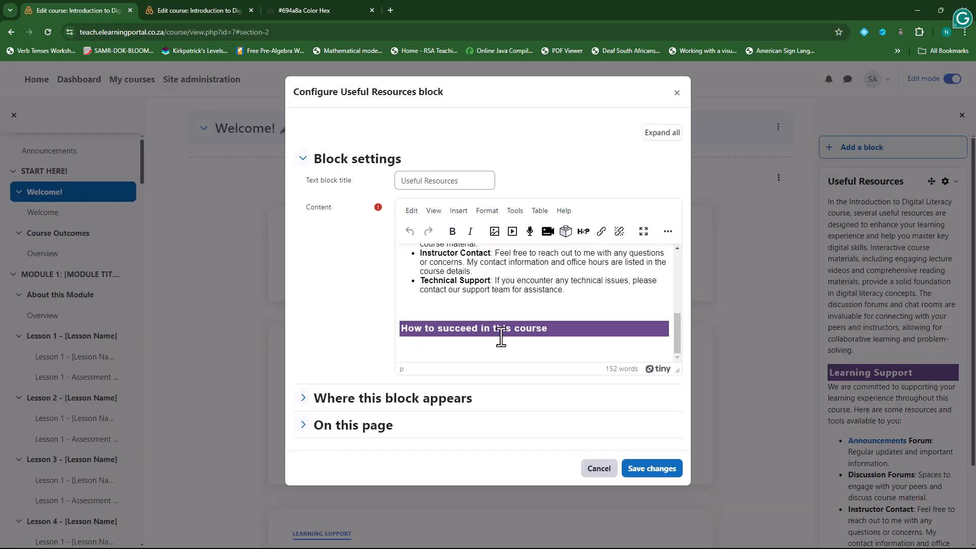
- In the other course tab, open the Welcome text and media area for editing and enlarge its text editor
{"action": "left_click", "coordinate": [206, 11]}
{"action": "scroll", "coordinate": [349, 320], "scroll_direction": "down", "scroll_amount": 3}
{"action": "scroll", "coordinate": [348, 321], "scroll_direction": "down", "scroll_amount": 6}
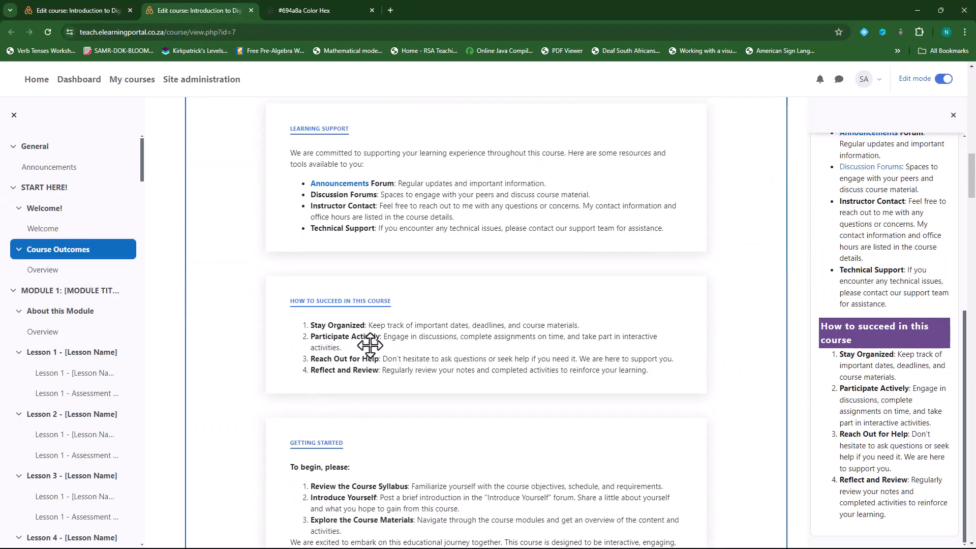
{"action": "scroll", "coordinate": [584, 323], "scroll_direction": "up", "scroll_amount": 7}
{"action": "scroll", "coordinate": [585, 324], "scroll_direction": "up", "scroll_amount": 3}
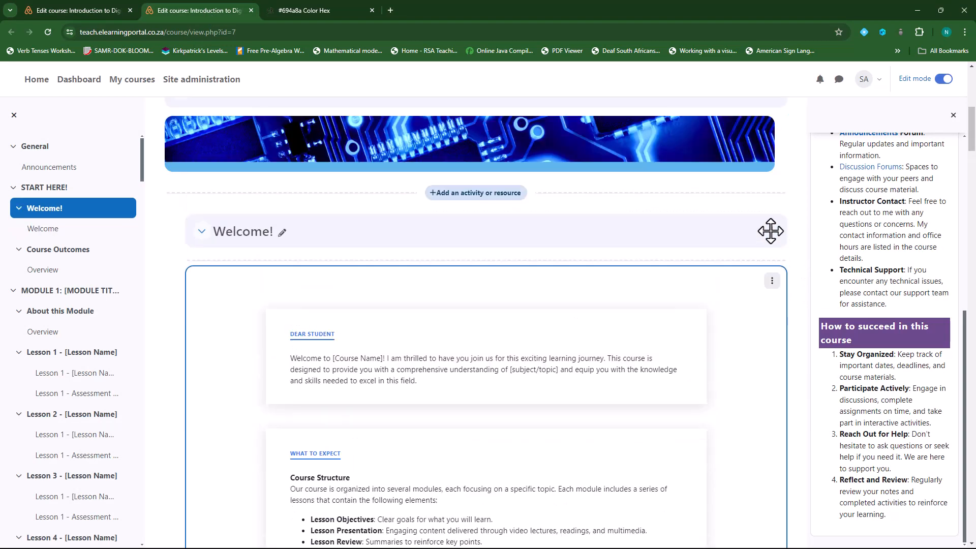
{"action": "left_click", "coordinate": [771, 283]}
{"action": "left_click", "coordinate": [740, 303]}
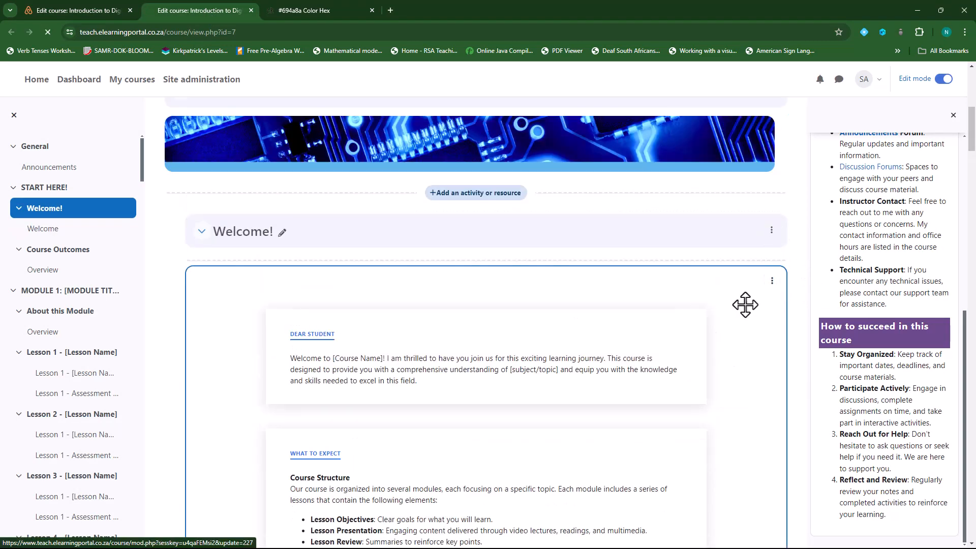
{"action": "scroll", "coordinate": [410, 382], "scroll_direction": "down", "scroll_amount": 5}
{"action": "scroll", "coordinate": [411, 382], "scroll_direction": "down", "scroll_amount": 2}
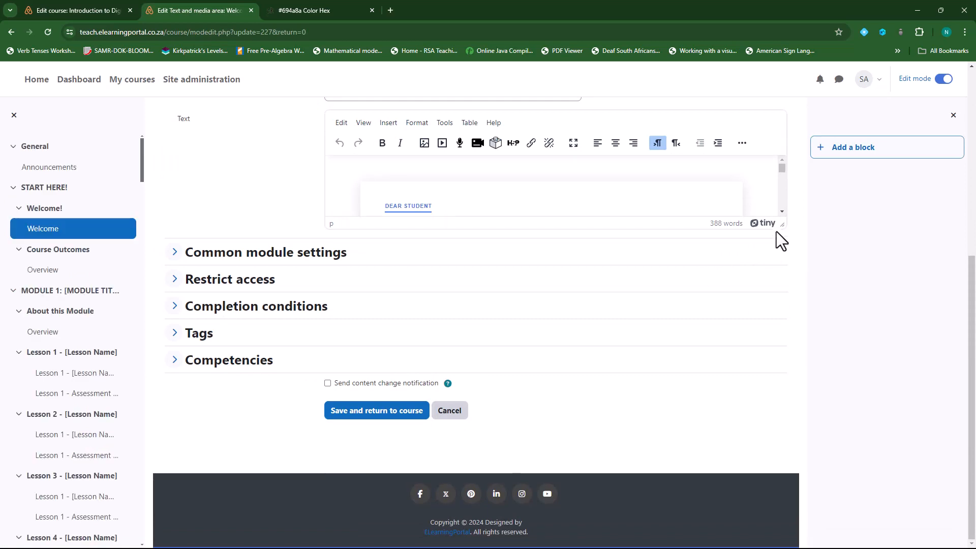
{"action": "left_click_drag", "start_coordinate": [782, 224], "coordinate": [817, 446]}
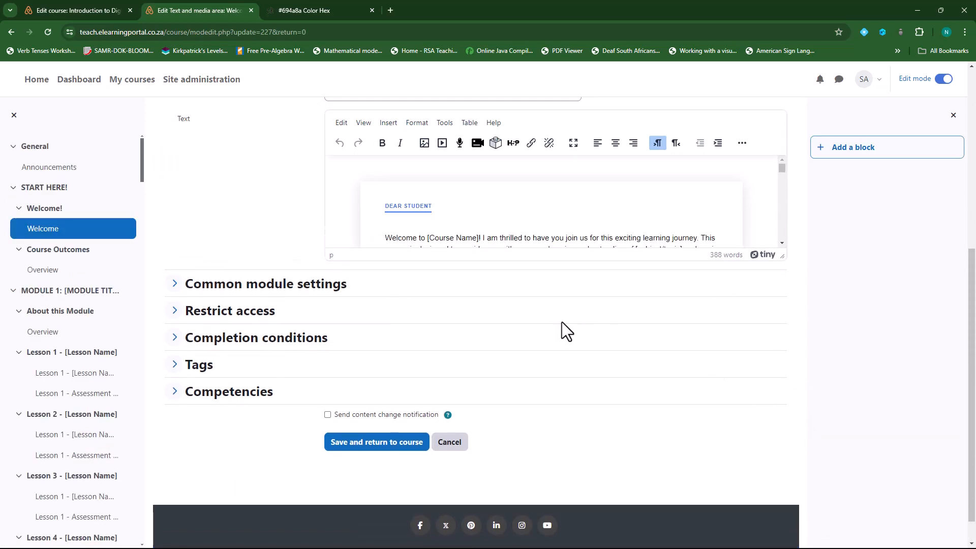
{"action": "left_click_drag", "start_coordinate": [783, 263], "coordinate": [799, 473]}
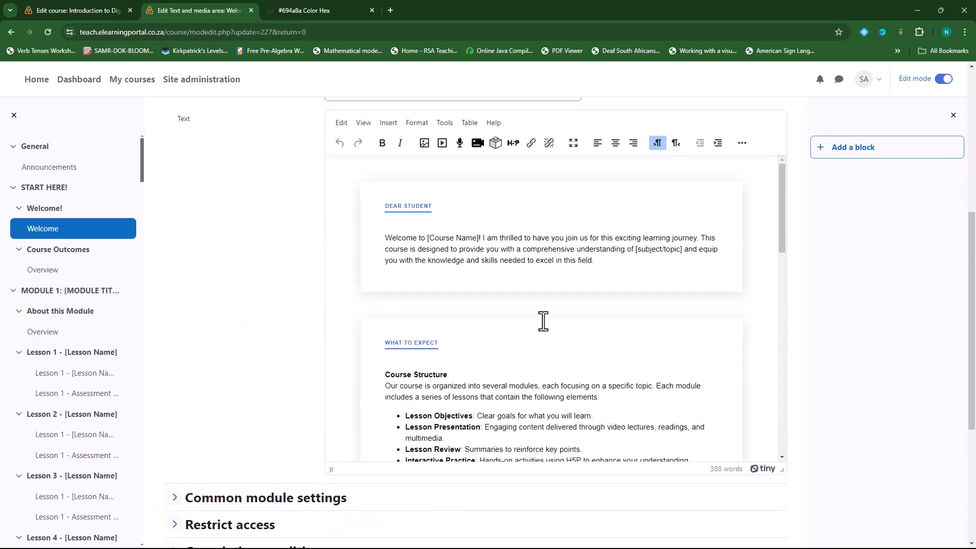
- Copy the four-item numbered list under "How to succeed in this course" in the Welcome text
{"action": "scroll", "coordinate": [510, 296], "scroll_direction": "down", "scroll_amount": 6}
{"action": "scroll", "coordinate": [510, 296], "scroll_direction": "down", "scroll_amount": 2}
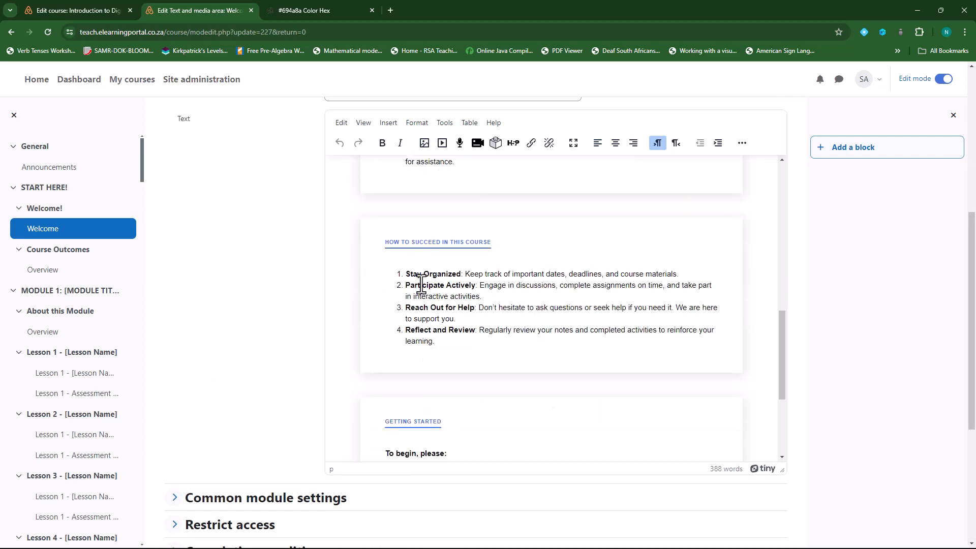
{"action": "left_click_drag", "start_coordinate": [450, 340], "coordinate": [399, 279]}
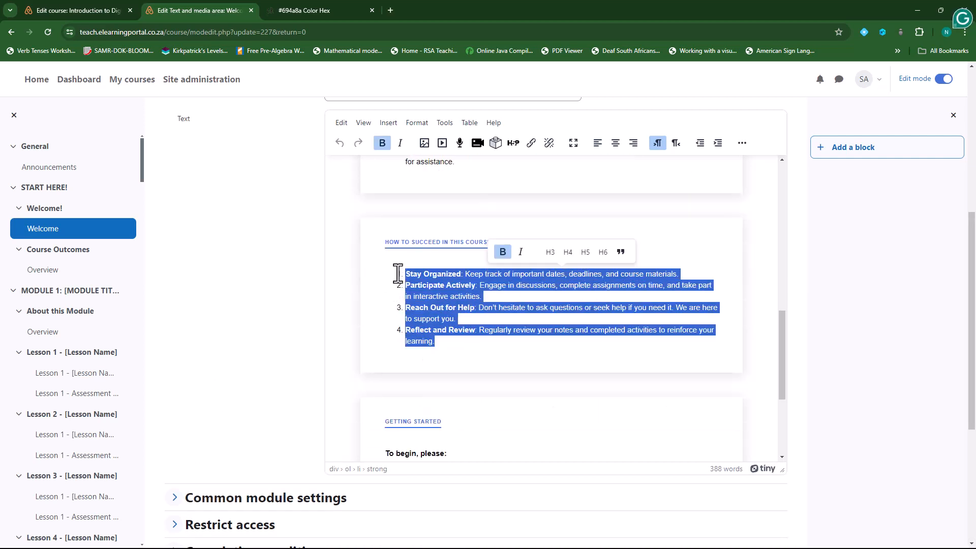
{"action": "right_click", "coordinate": [426, 282]}
{"action": "left_click", "coordinate": [489, 72]}
- Paste the copied list below the "How to succeed in this course" heading in the Useful Resources block and save the block
{"action": "left_click", "coordinate": [61, 5]}
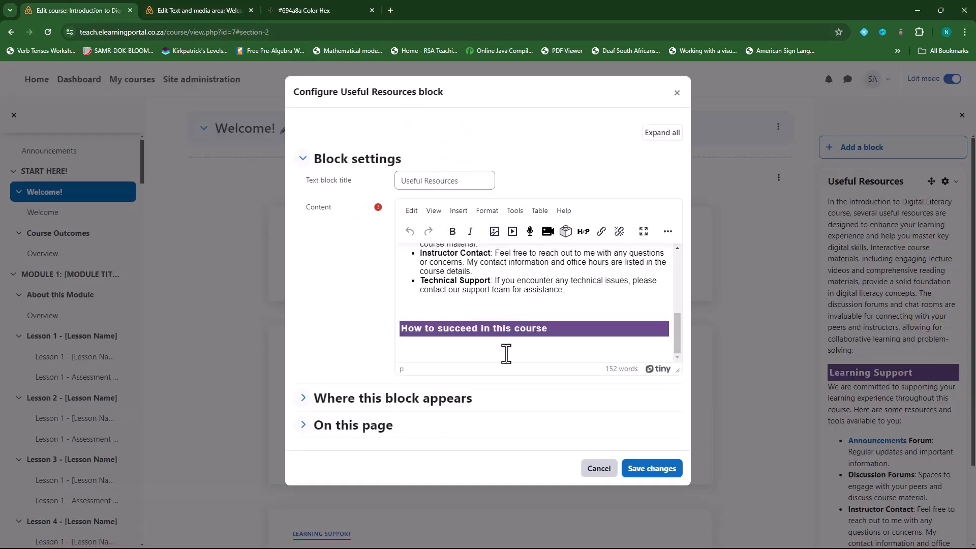
{"action": "left_click", "coordinate": [450, 350]}
{"action": "key", "text": "ctrl+v"}
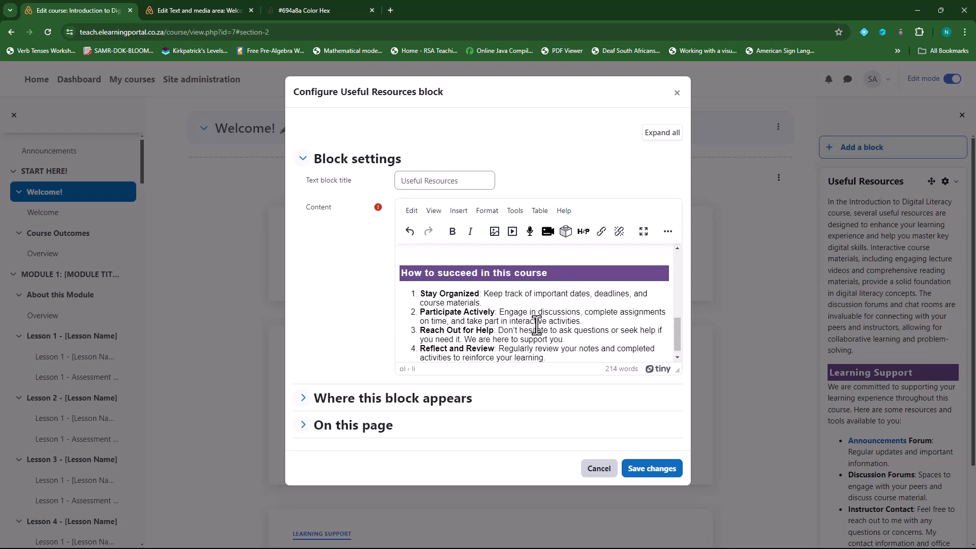
{"action": "left_click", "coordinate": [648, 470]}
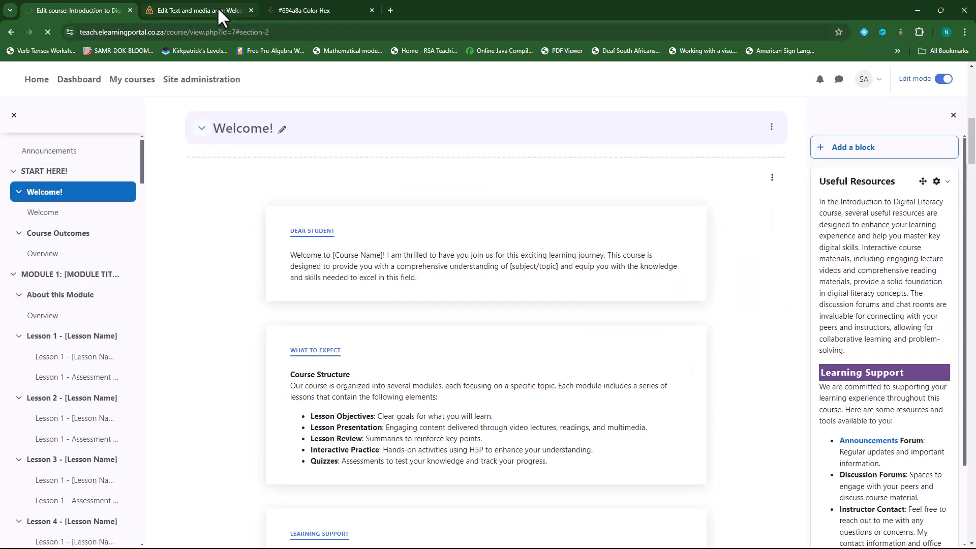
- Close the Welcome text editing tab and review the Learning Support and How to succeed sections in the Useful Resources block
{"action": "left_click", "coordinate": [217, 10]}
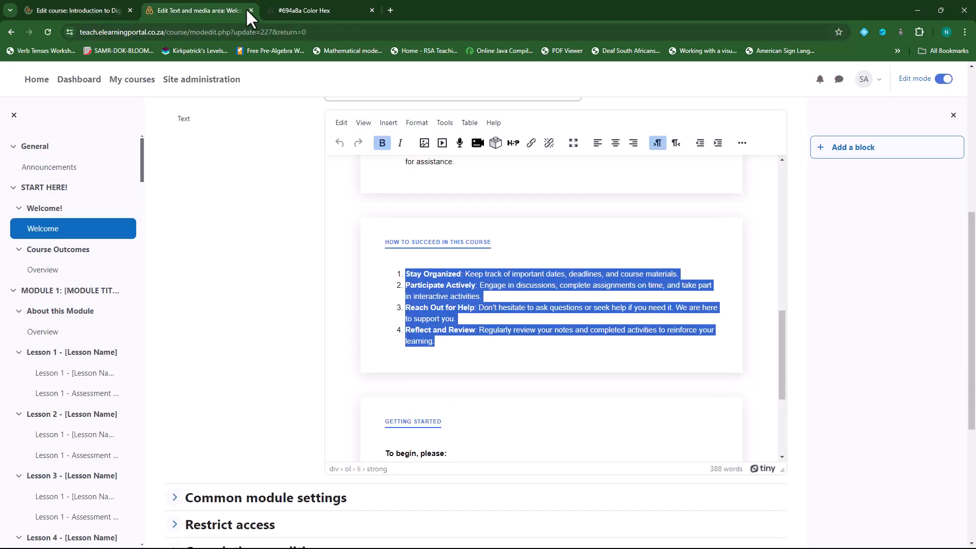
{"action": "left_click", "coordinate": [251, 10]}
{"action": "left_click", "coordinate": [105, 8]}
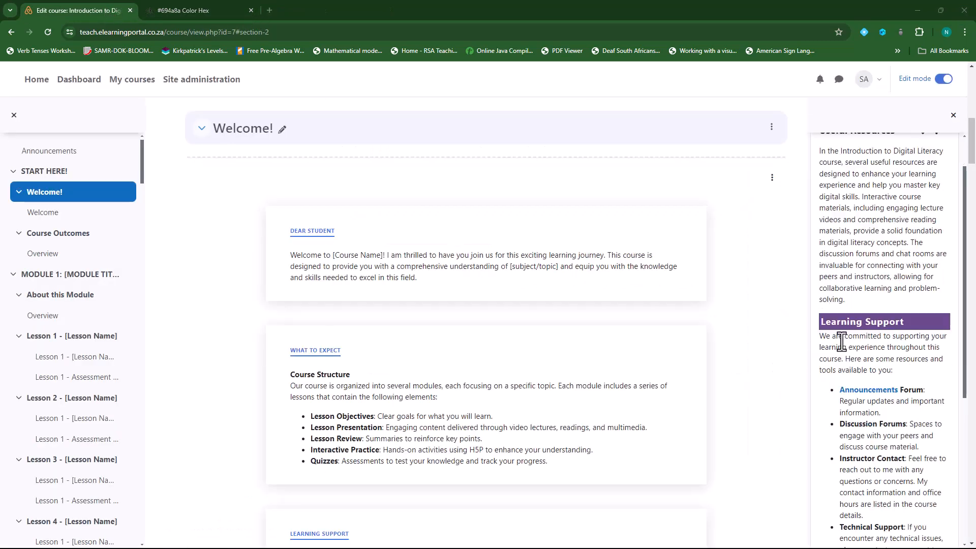
{"action": "scroll", "coordinate": [883, 436], "scroll_direction": "up", "scroll_amount": 2}
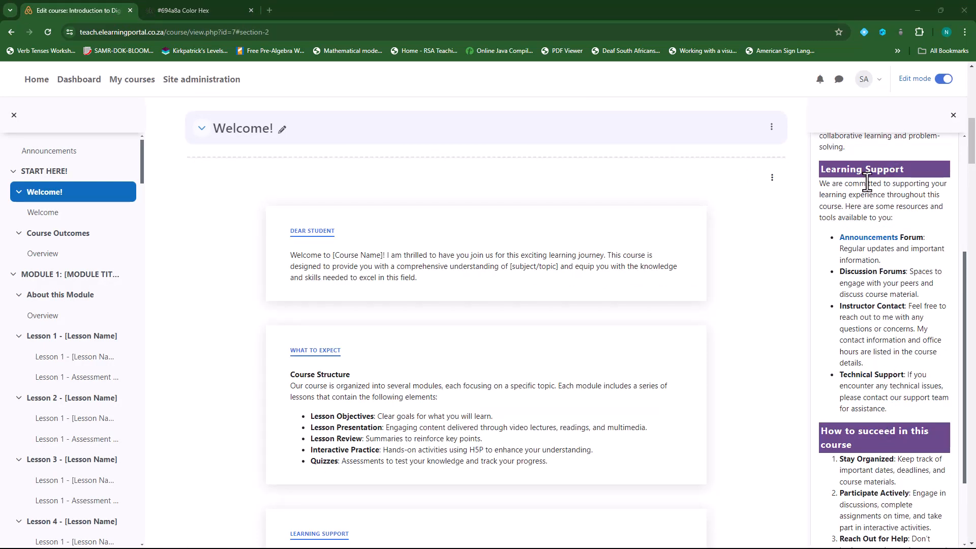
{"action": "scroll", "coordinate": [875, 422], "scroll_direction": "down", "scroll_amount": 2}
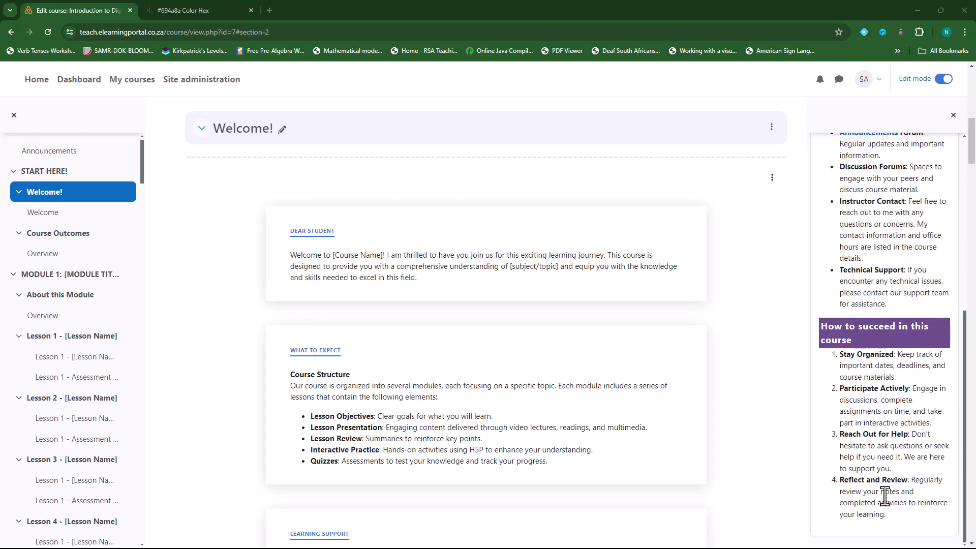
{"action": "scroll", "coordinate": [869, 447], "scroll_direction": "up", "scroll_amount": 4}
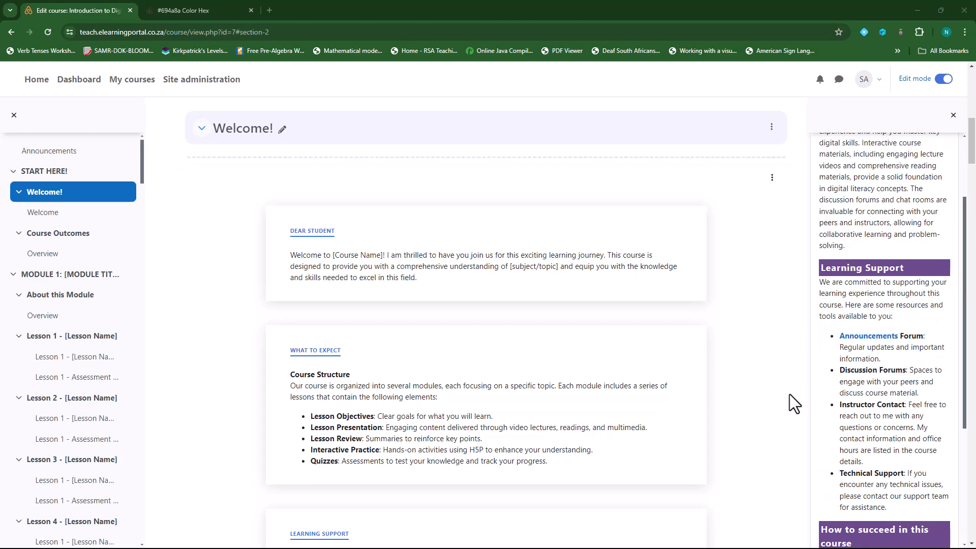
- Add a new section at the end of the course and name it "Stealth Activities"
{"action": "scroll", "coordinate": [789, 395], "scroll_direction": "down", "scroll_amount": 15}
{"action": "scroll", "coordinate": [789, 394], "scroll_direction": "down", "scroll_amount": 20}
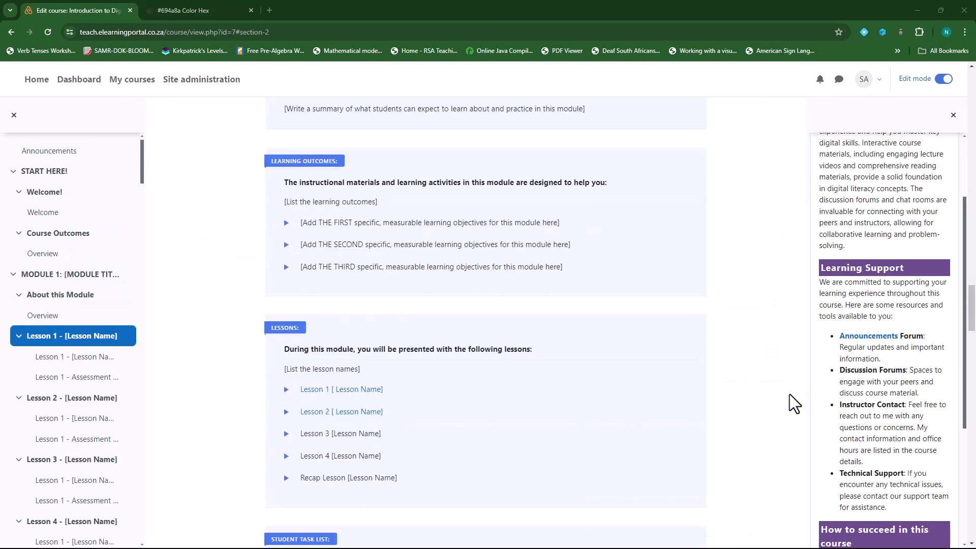
{"action": "scroll", "coordinate": [789, 395], "scroll_direction": "down", "scroll_amount": 20}
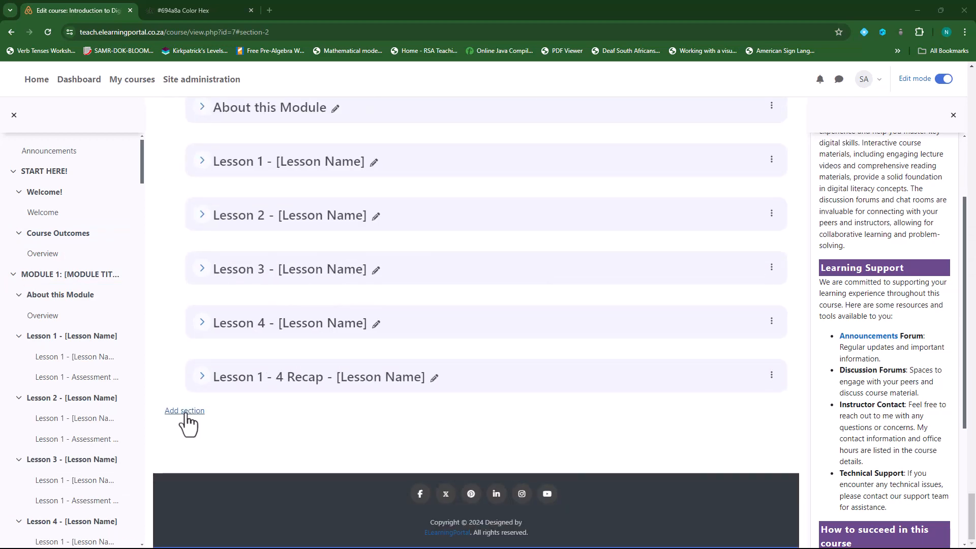
{"action": "left_click", "coordinate": [185, 412]}
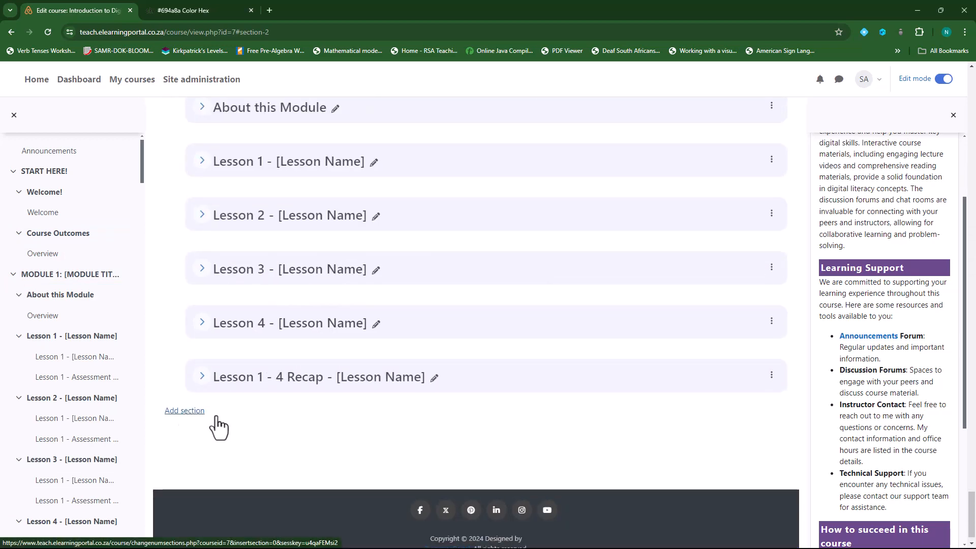
{"action": "scroll", "coordinate": [274, 427], "scroll_direction": "down", "scroll_amount": 2}
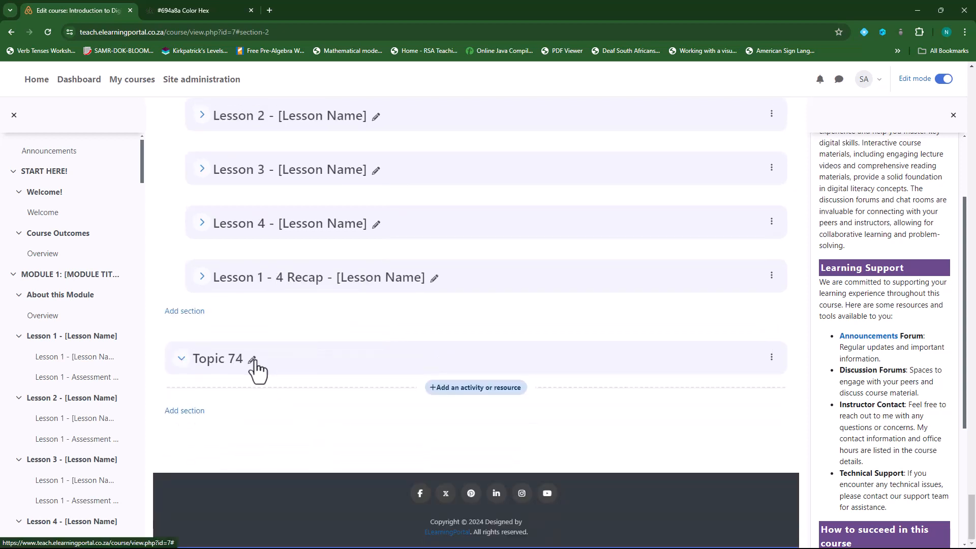
{"action": "left_click", "coordinate": [253, 360]}
{"action": "type", "text": "Stealth"}
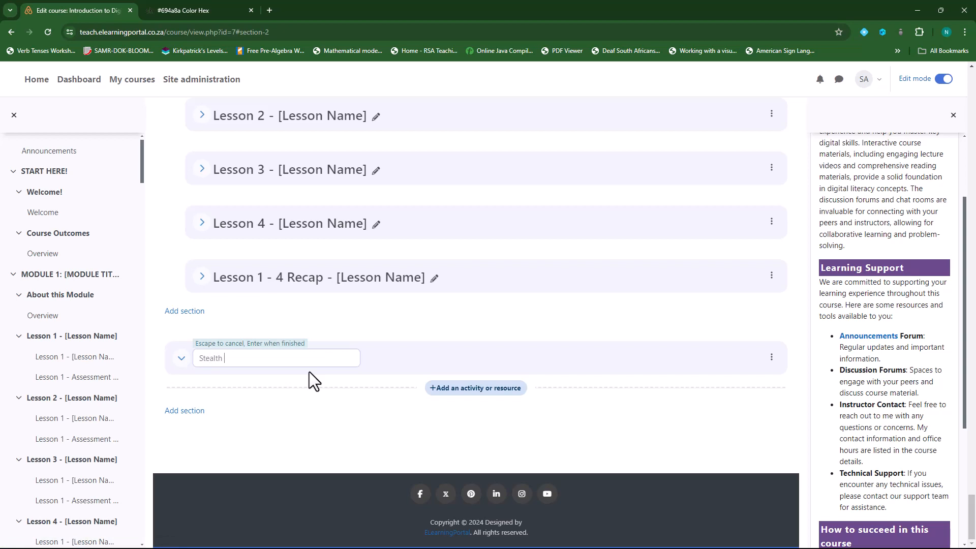
{"action": "type", "text": " Activities"}
{"action": "key", "text": "Return"}
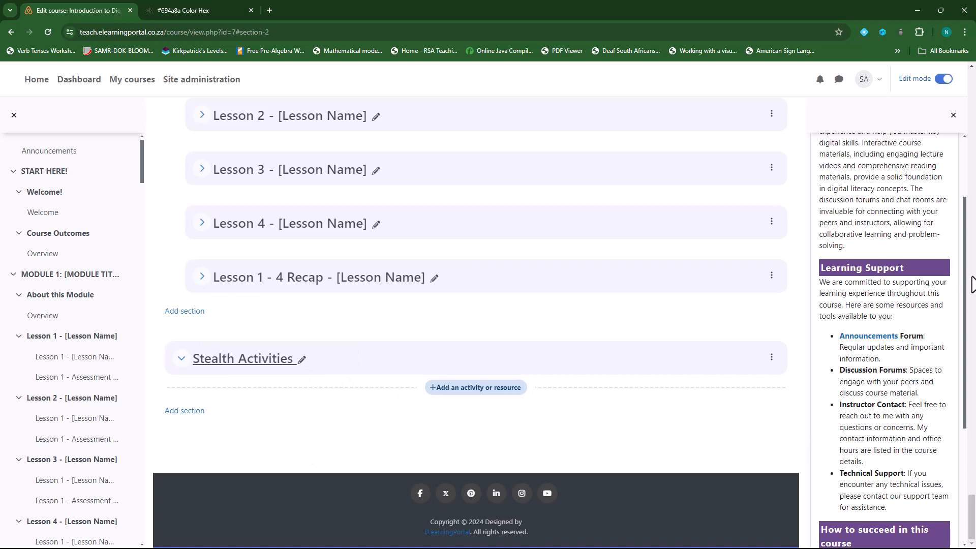
- Add a forum named "Forum Discussions" to the Stealth Activities section, then save and display it
{"action": "scroll", "coordinate": [972, 284], "scroll_direction": "up", "scroll_amount": 1}
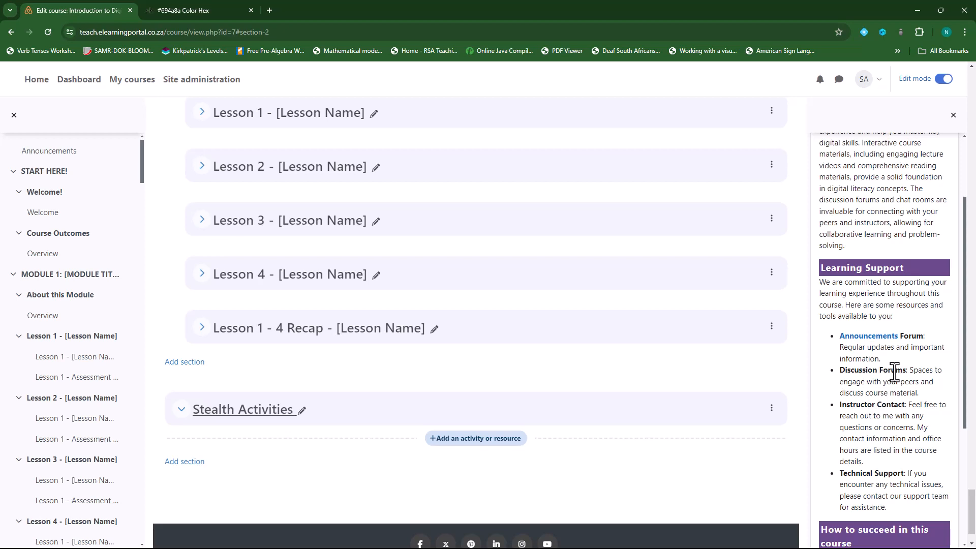
{"action": "scroll", "coordinate": [540, 474], "scroll_direction": "down", "scroll_amount": 1}
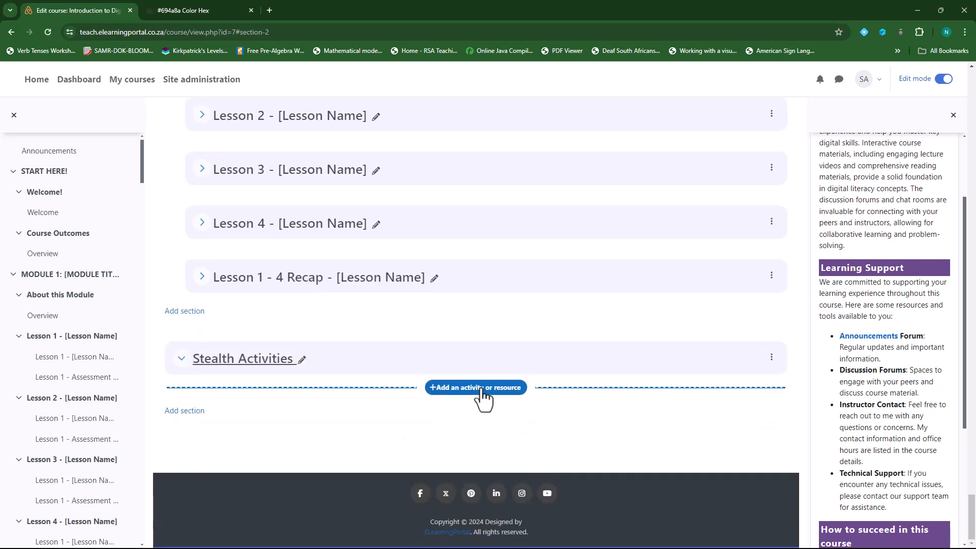
{"action": "left_click", "coordinate": [480, 389]}
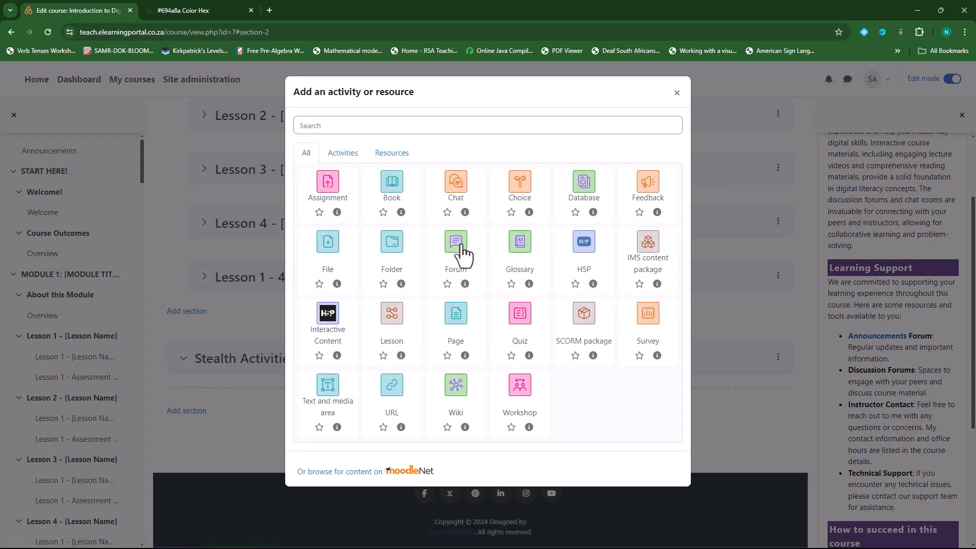
{"action": "left_click", "coordinate": [462, 253]}
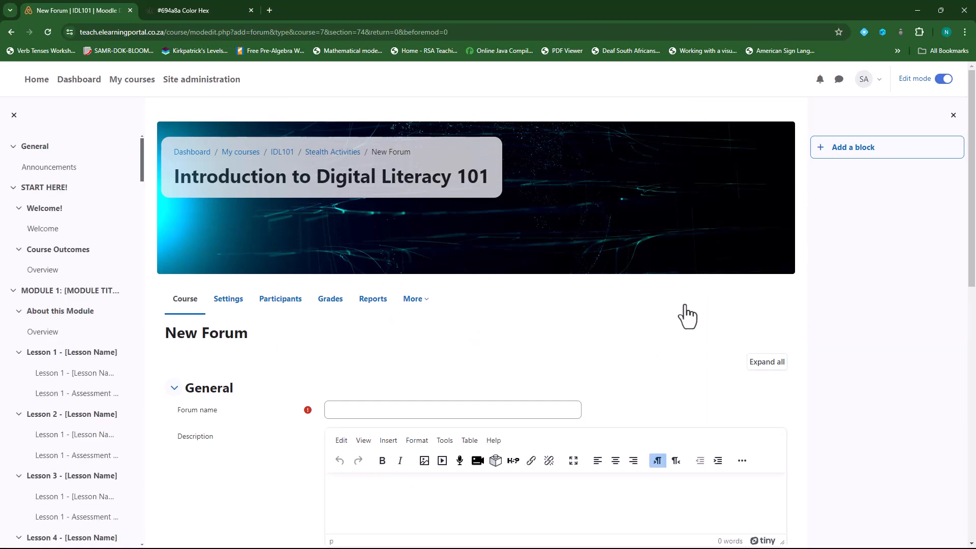
{"action": "left_click", "coordinate": [420, 408]}
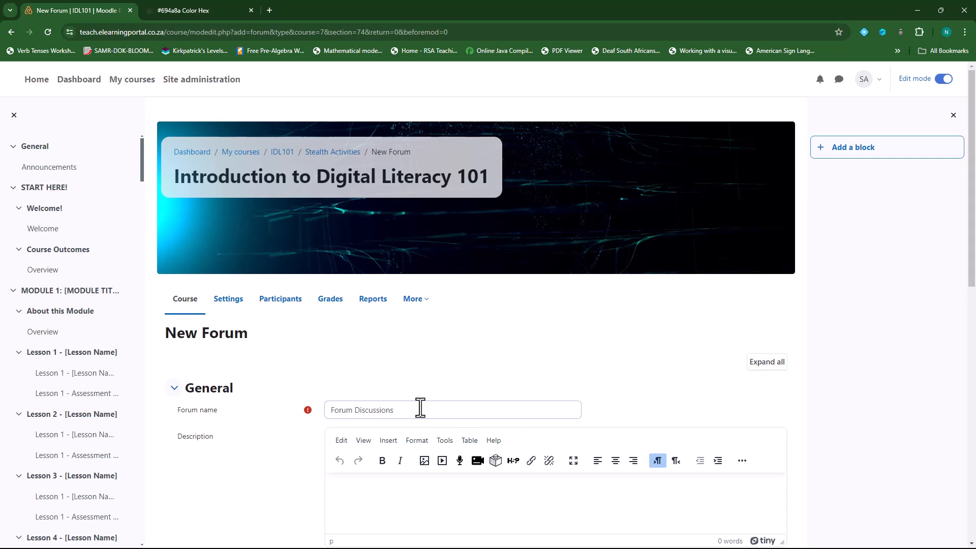
{"action": "scroll", "coordinate": [366, 419], "scroll_direction": "down", "scroll_amount": 6}
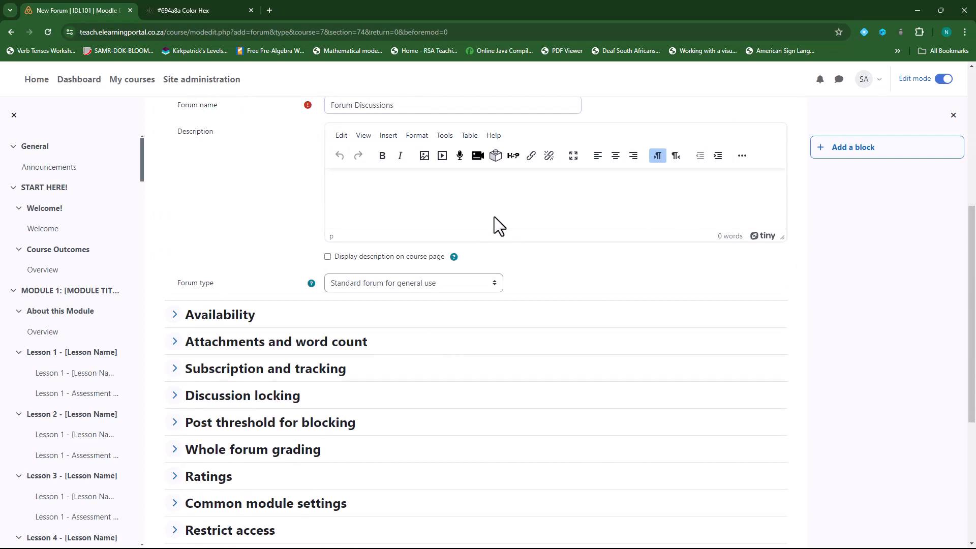
{"action": "scroll", "coordinate": [365, 367], "scroll_direction": "down", "scroll_amount": 3}
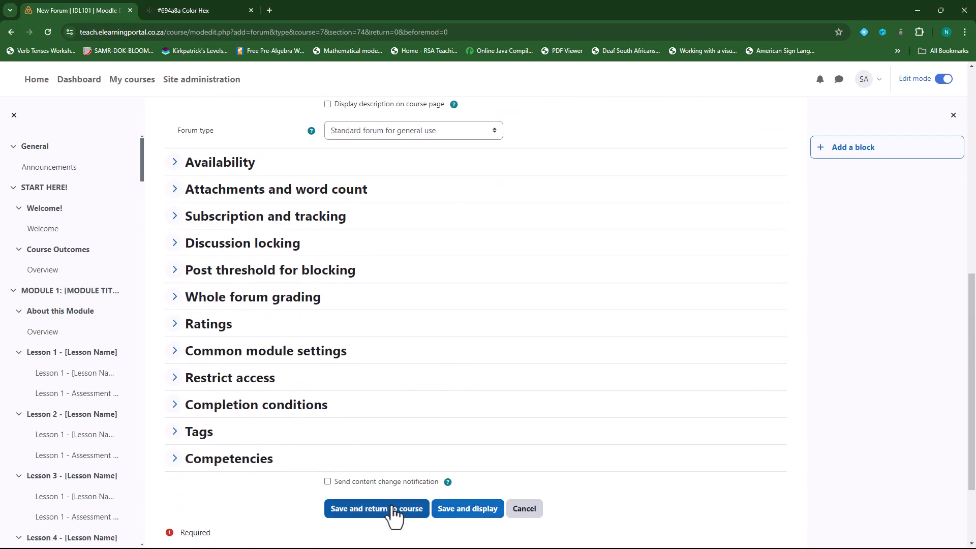
{"action": "left_click", "coordinate": [460, 511]}
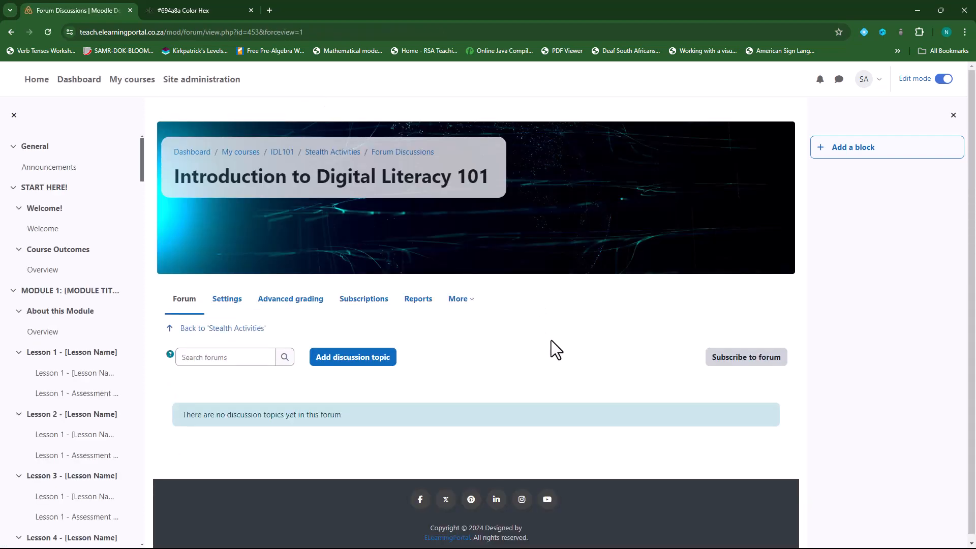
- Reload the Forum Discussions main page and copy its web address
{"action": "left_click", "coordinate": [193, 310]}
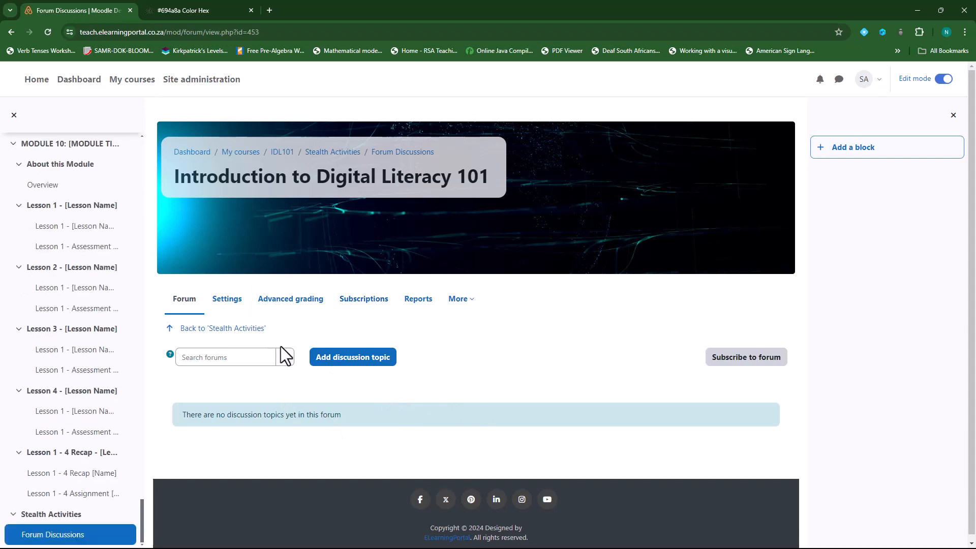
{"action": "left_click", "coordinate": [215, 32]}
{"action": "right_click", "coordinate": [215, 34]}
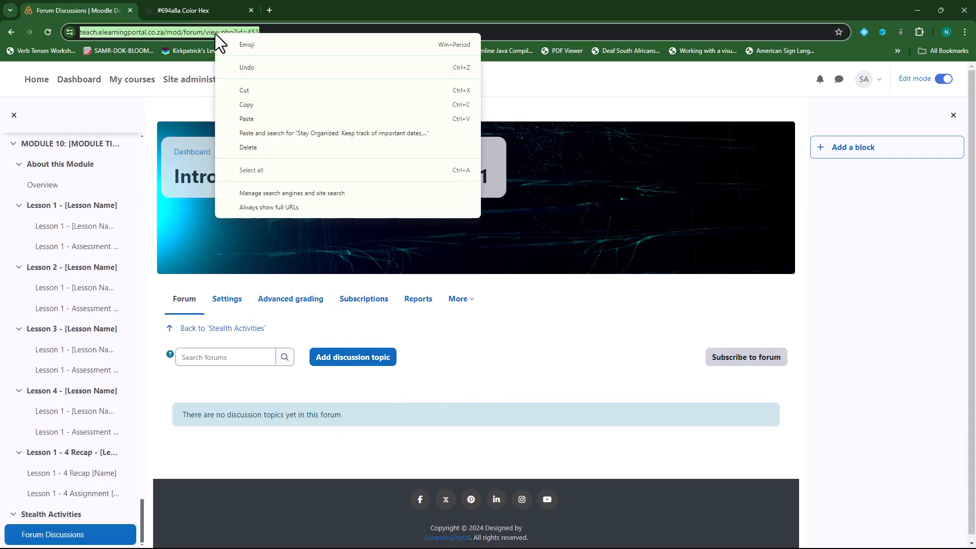
{"action": "left_click", "coordinate": [250, 104]}
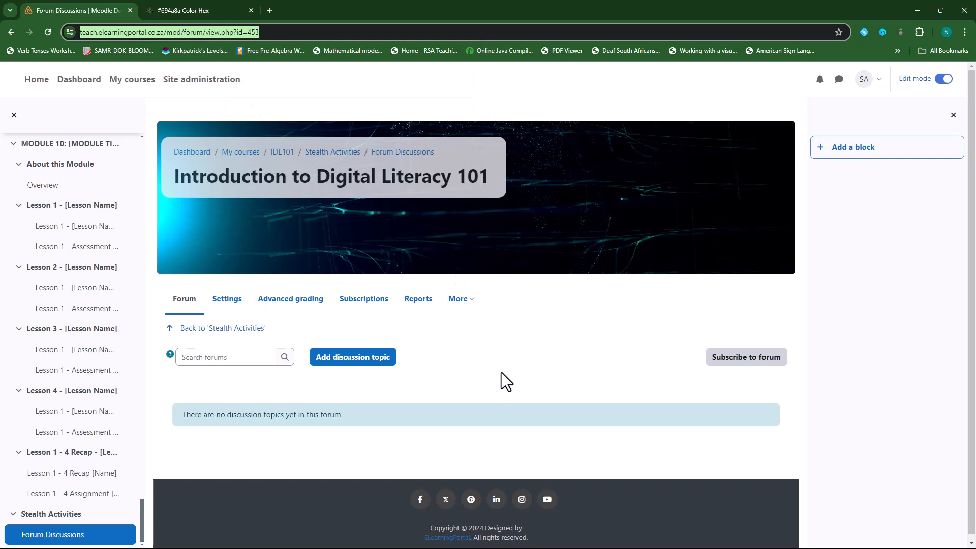
- Return to the IDL101 course page and open the Useful Resources block's configuration
{"action": "left_click", "coordinate": [282, 154]}
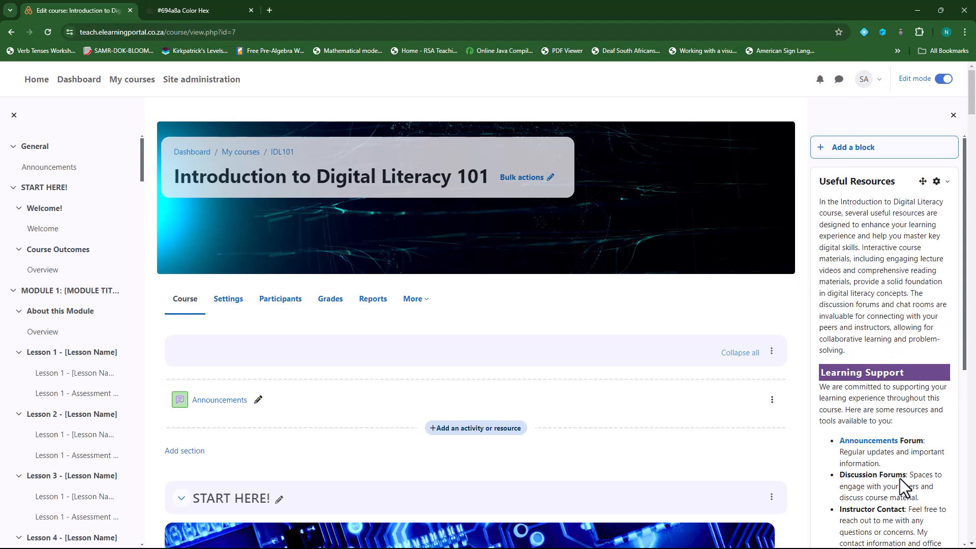
{"action": "left_click", "coordinate": [946, 182]}
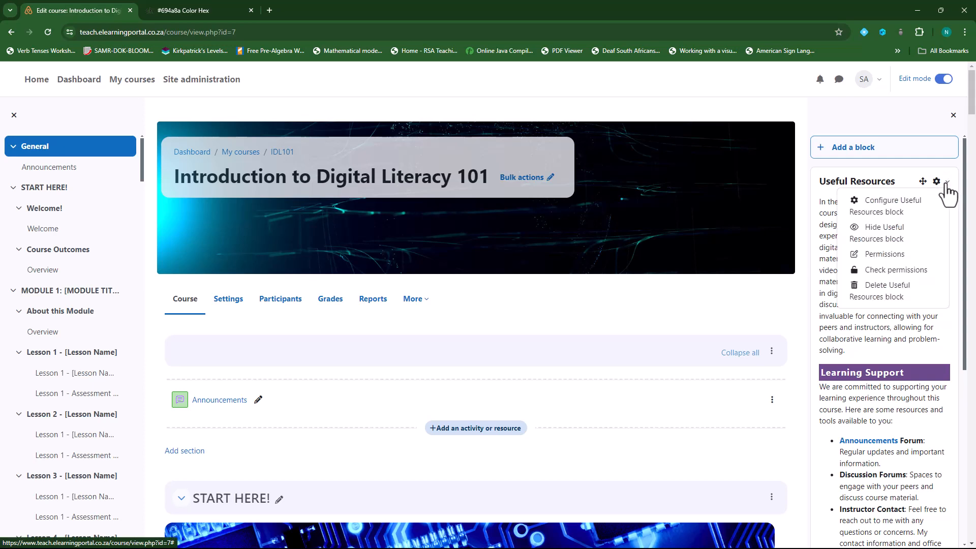
{"action": "left_click", "coordinate": [895, 209]}
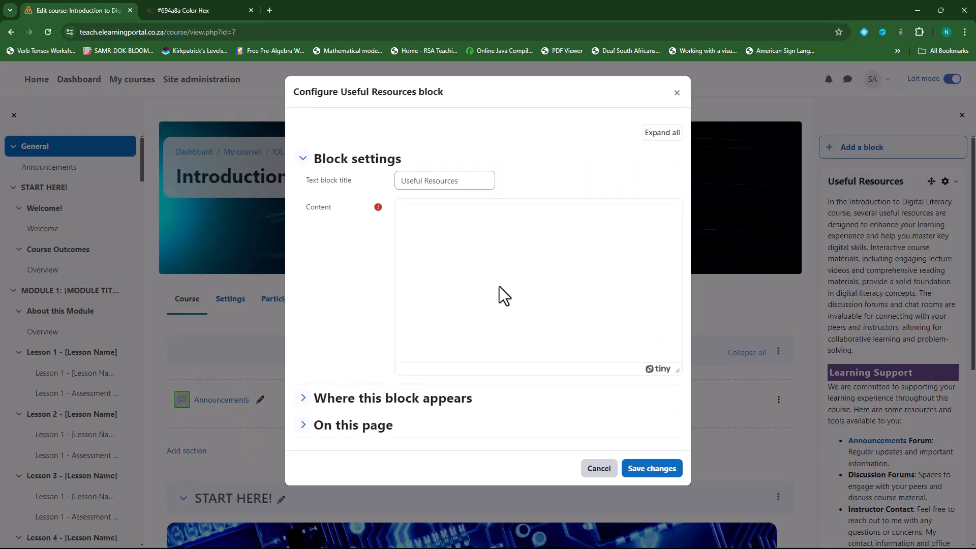
- Link the "Discussion Forums" text under Learning Support to the copied forum address, set it to open in a new window, and save the block
{"action": "scroll", "coordinate": [508, 285], "scroll_direction": "down", "scroll_amount": 5}
{"action": "scroll", "coordinate": [520, 283], "scroll_direction": "up", "scroll_amount": 4}
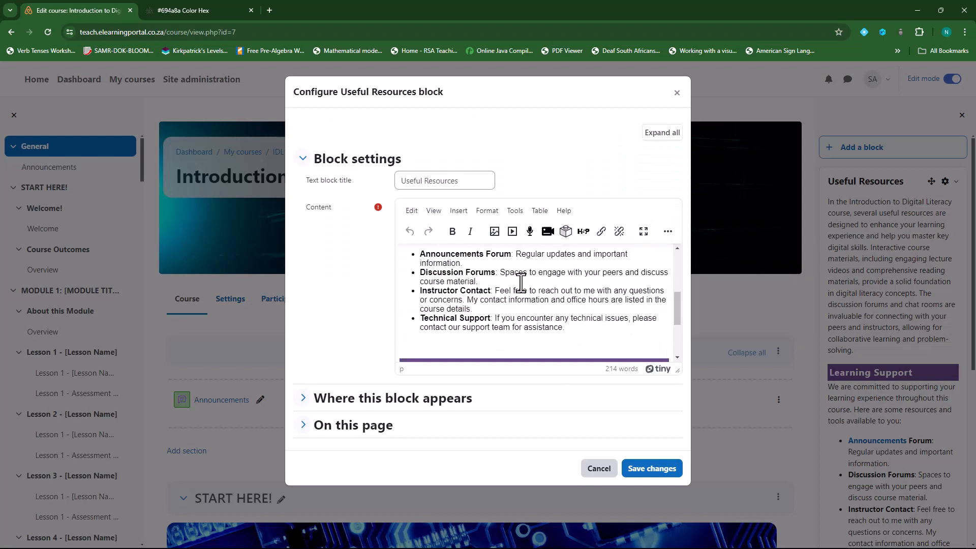
{"action": "left_click", "coordinate": [421, 324]}
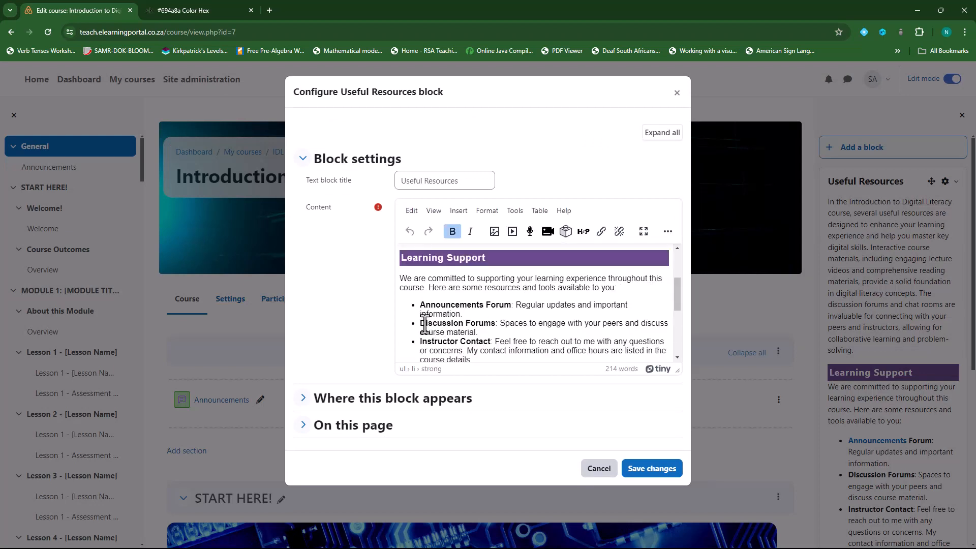
{"action": "left_click_drag", "start_coordinate": [420, 324], "coordinate": [497, 324]}
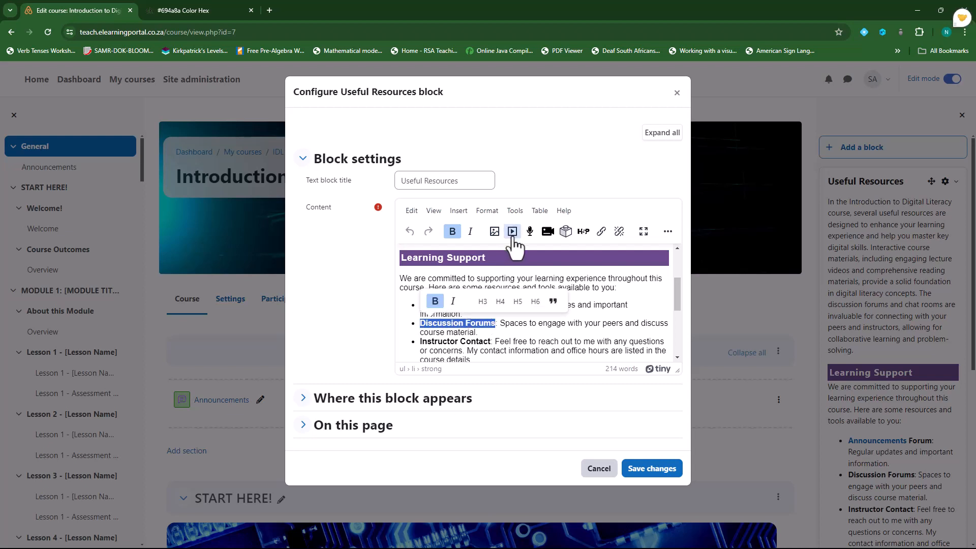
{"action": "left_click", "coordinate": [602, 234]}
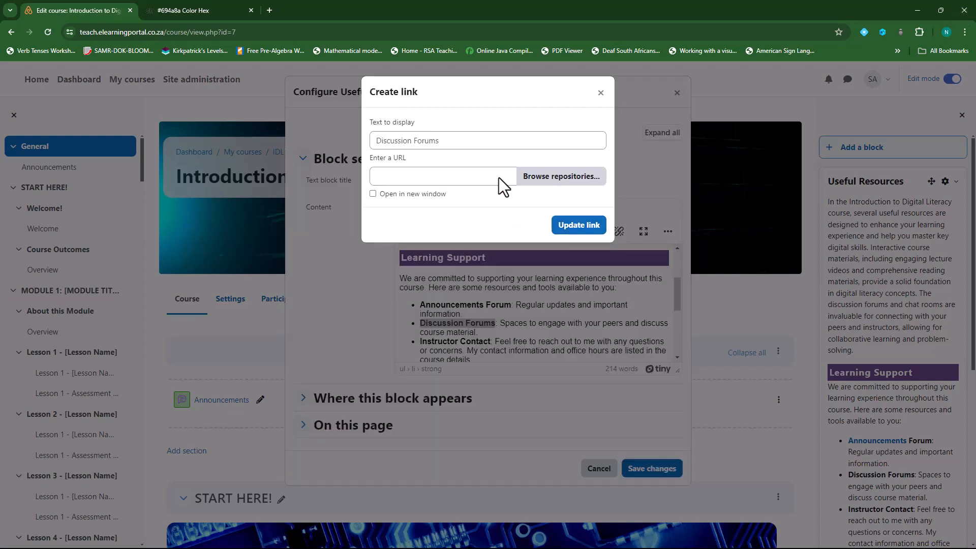
{"action": "left_click", "coordinate": [447, 174]}
{"action": "key", "text": "ctrl+v"}
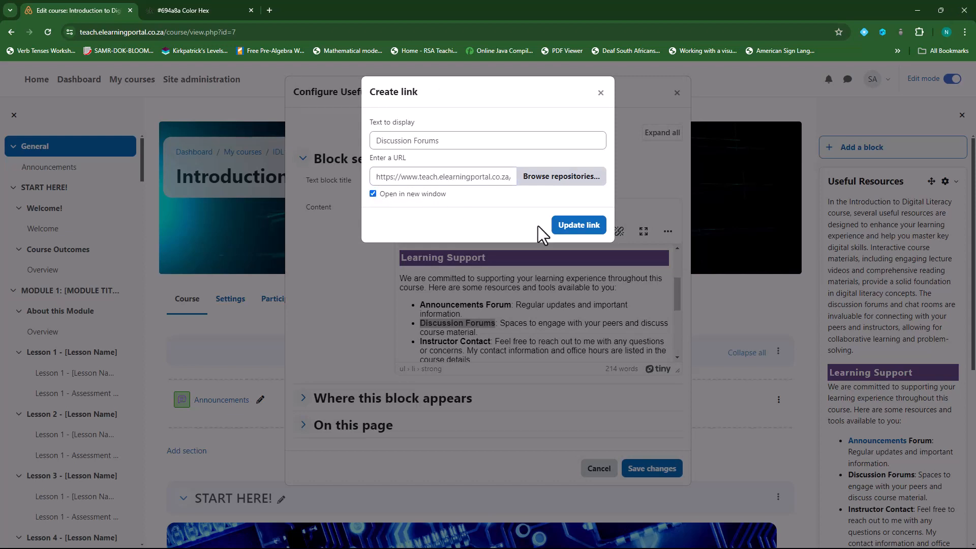
{"action": "left_click", "coordinate": [580, 226]}
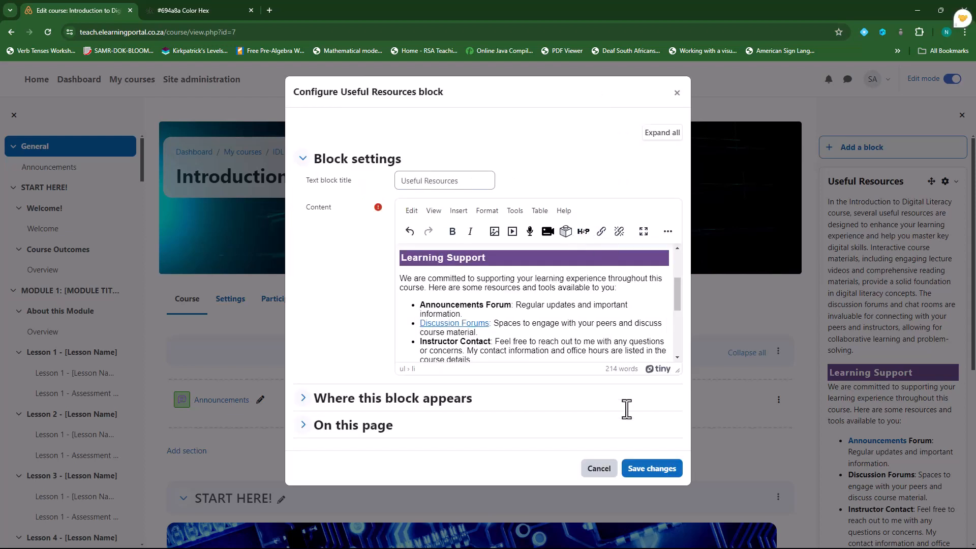
{"action": "left_click", "coordinate": [647, 470]}
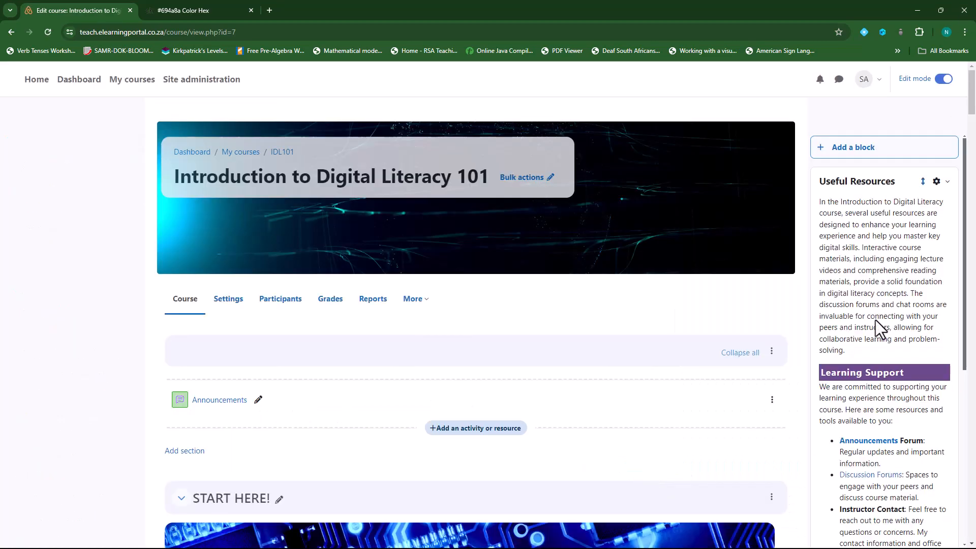
- Check the Learning Support list in the Useful Resources block and reopen the block's configuration
{"action": "scroll", "coordinate": [874, 346], "scroll_direction": "down", "scroll_amount": 5}
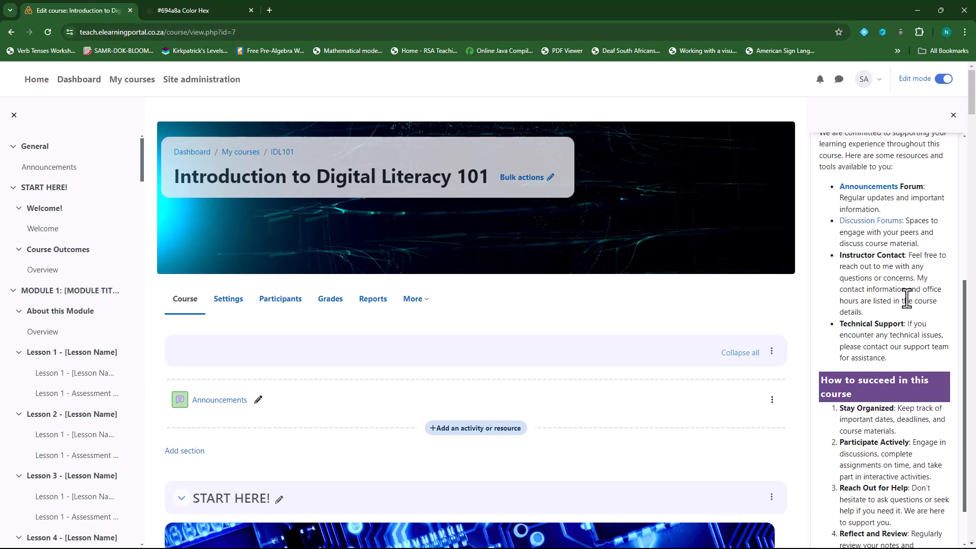
{"action": "scroll", "coordinate": [906, 299], "scroll_direction": "up", "scroll_amount": 5}
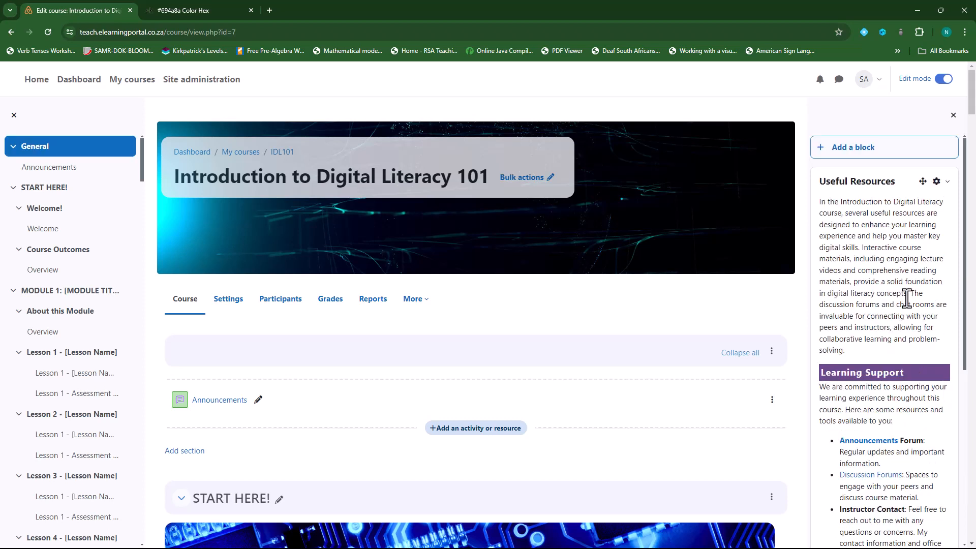
{"action": "left_click", "coordinate": [946, 185]}
{"action": "left_click", "coordinate": [902, 208]}
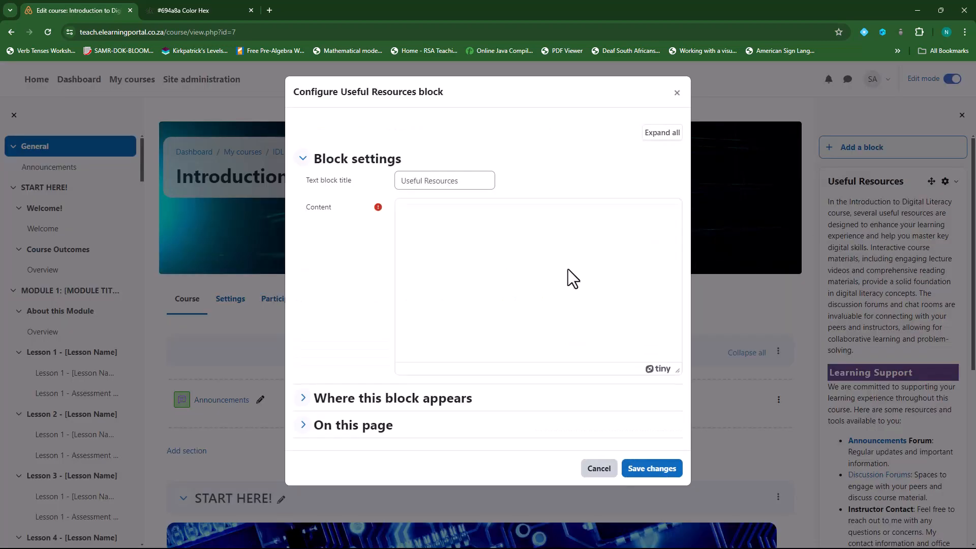
- Delete the descriptions after Announcements Forum and Discussion Forums in the Learning Support list of the Useful Resources block
{"action": "scroll", "coordinate": [554, 297], "scroll_direction": "down", "scroll_amount": 2}
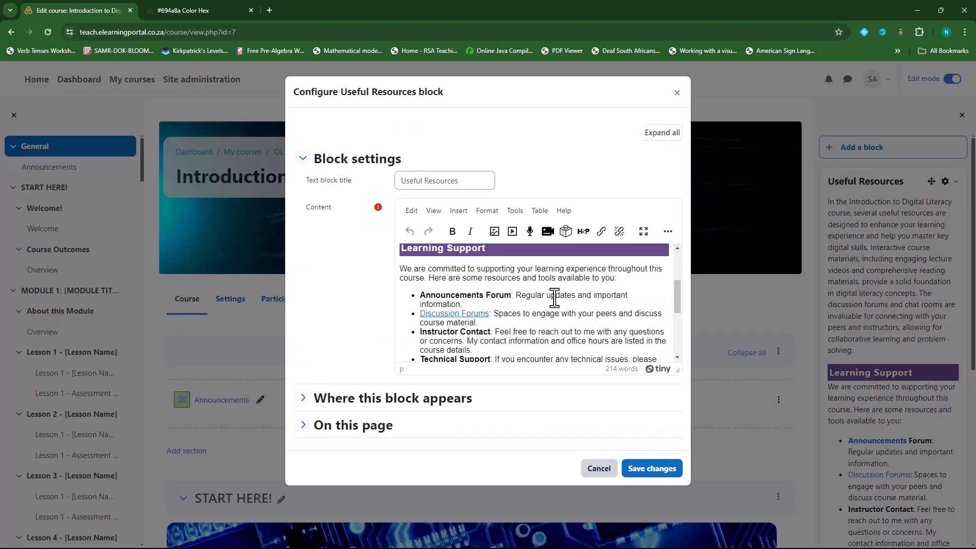
{"action": "scroll", "coordinate": [554, 297], "scroll_direction": "down", "scroll_amount": 2}
{"action": "scroll", "coordinate": [516, 299], "scroll_direction": "up", "scroll_amount": 2}
{"action": "left_click_drag", "start_coordinate": [518, 296], "coordinate": [527, 303]}
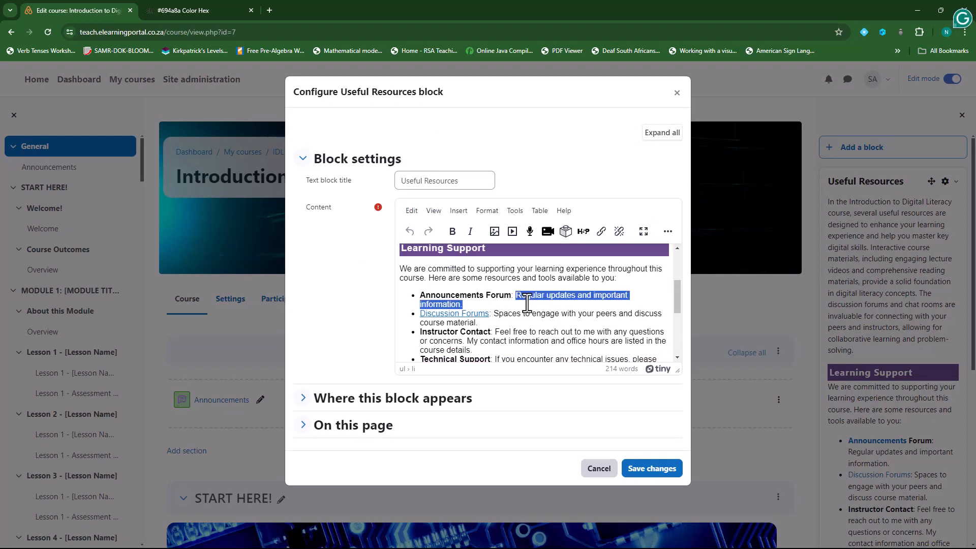
{"action": "key", "text": "BackSpace"}
{"action": "key", "text": "BackSpace"}
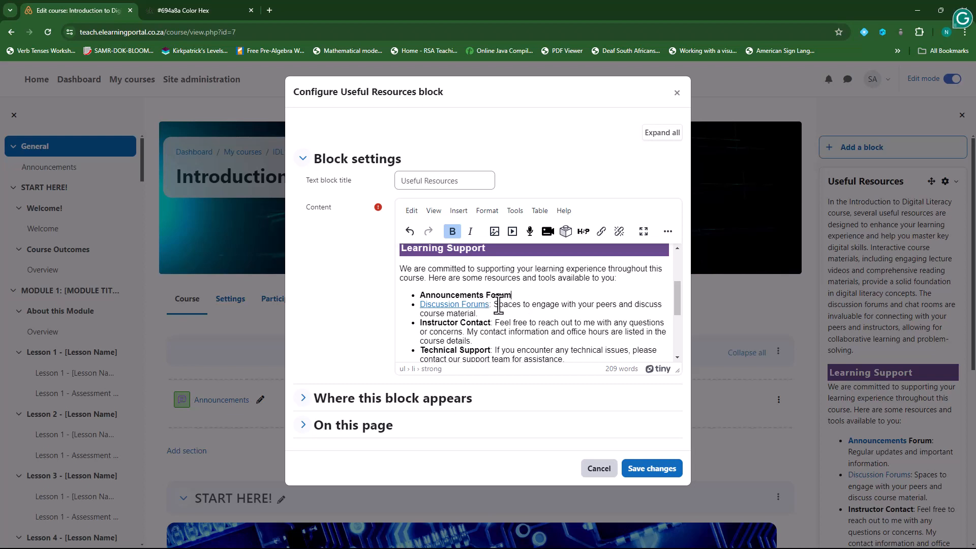
{"action": "left_click_drag", "start_coordinate": [495, 305], "coordinate": [504, 313]}
{"action": "key", "text": "BackSpace"}
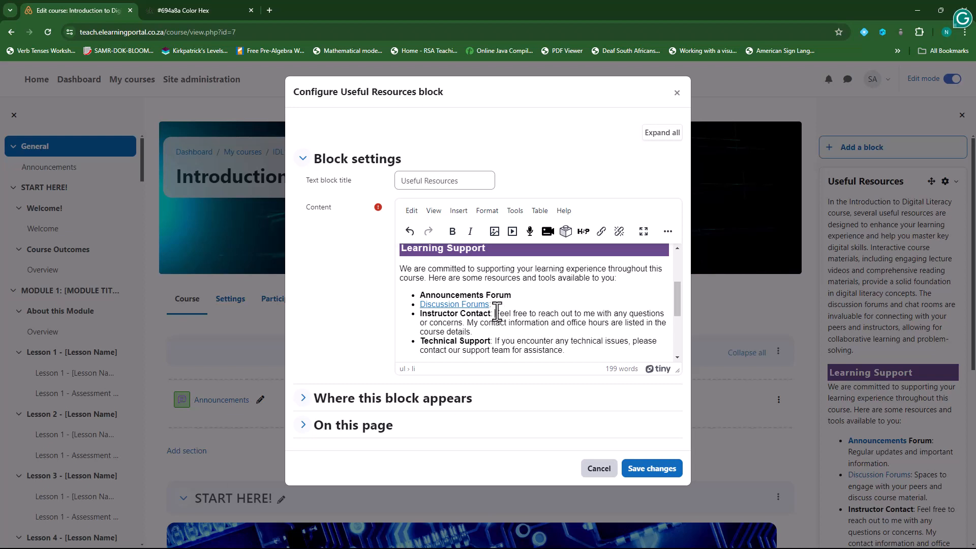
- Remove the descriptions after Instructor Contact and Technical Support, plus the leftover colon after Discussion Forums
{"action": "left_click_drag", "start_coordinate": [497, 313], "coordinate": [515, 329]}
{"action": "key", "text": "BackSpace"}
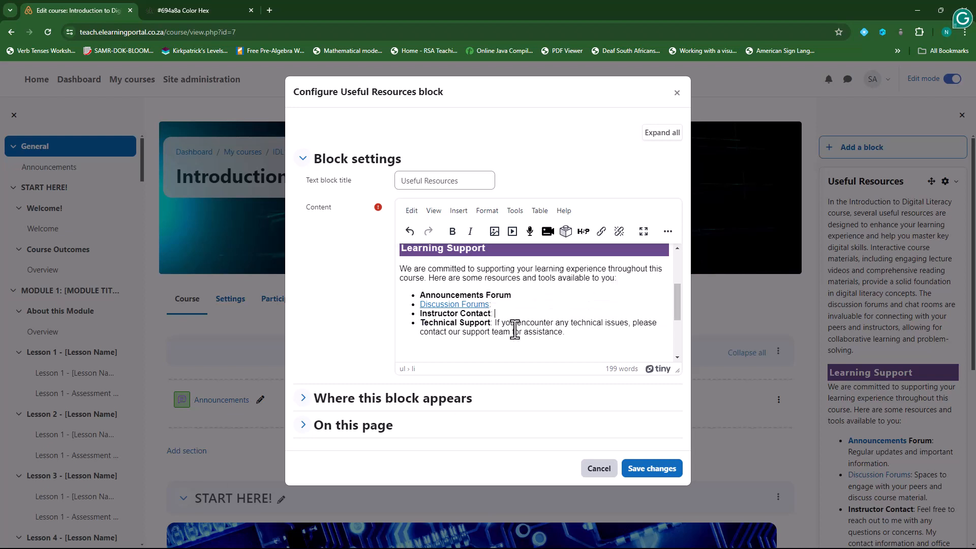
{"action": "key", "text": "BackSpace"}
{"action": "key", "text": "BackSpace"}
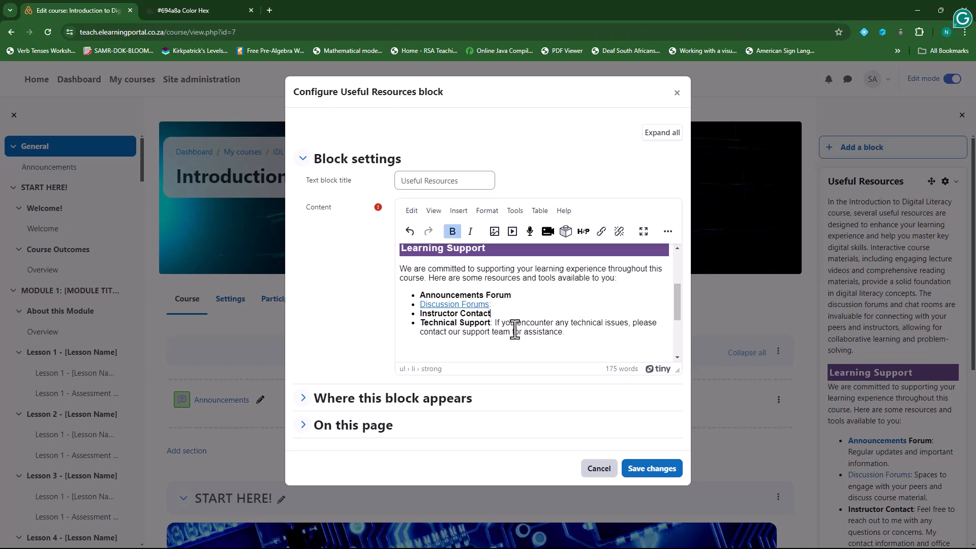
{"action": "left_click", "coordinate": [497, 305]}
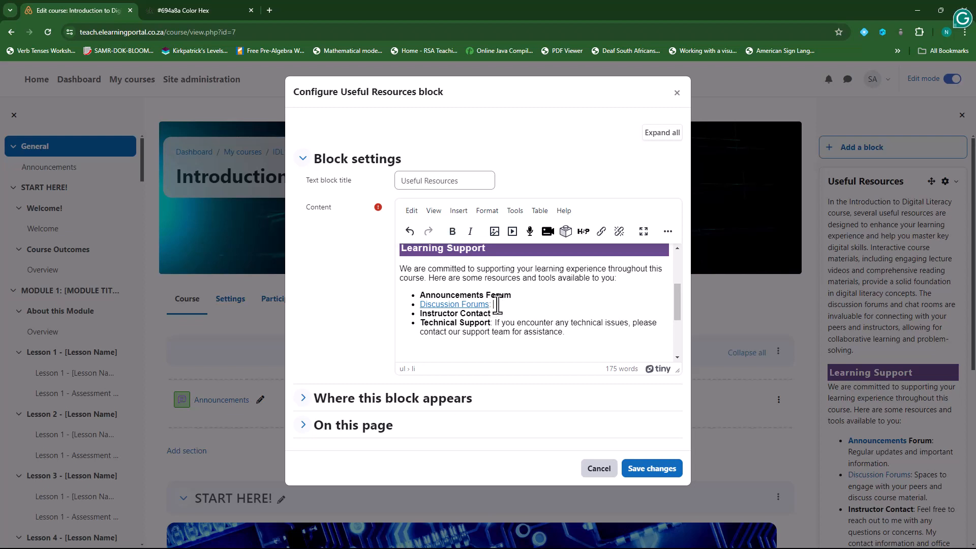
{"action": "key", "text": "BackSpace"}
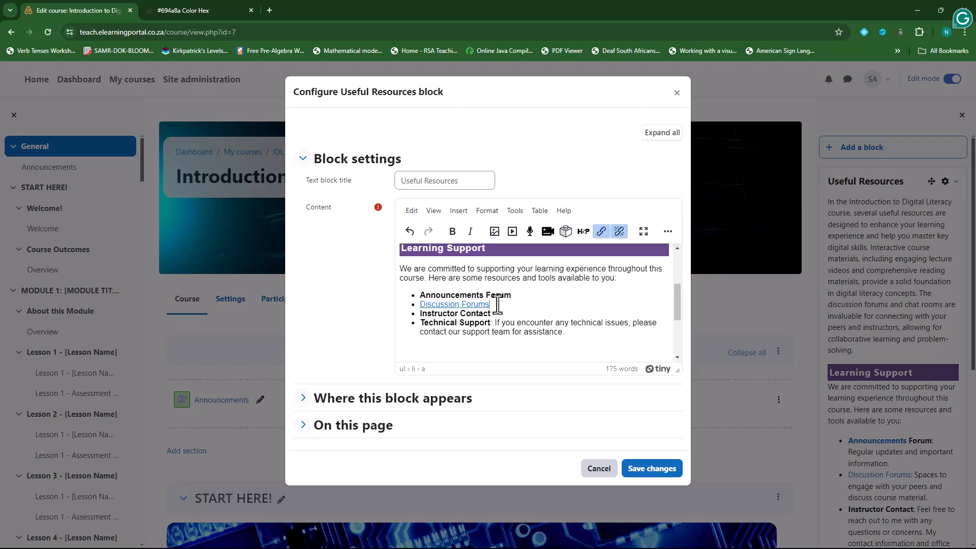
{"action": "left_click_drag", "start_coordinate": [495, 322], "coordinate": [577, 333]}
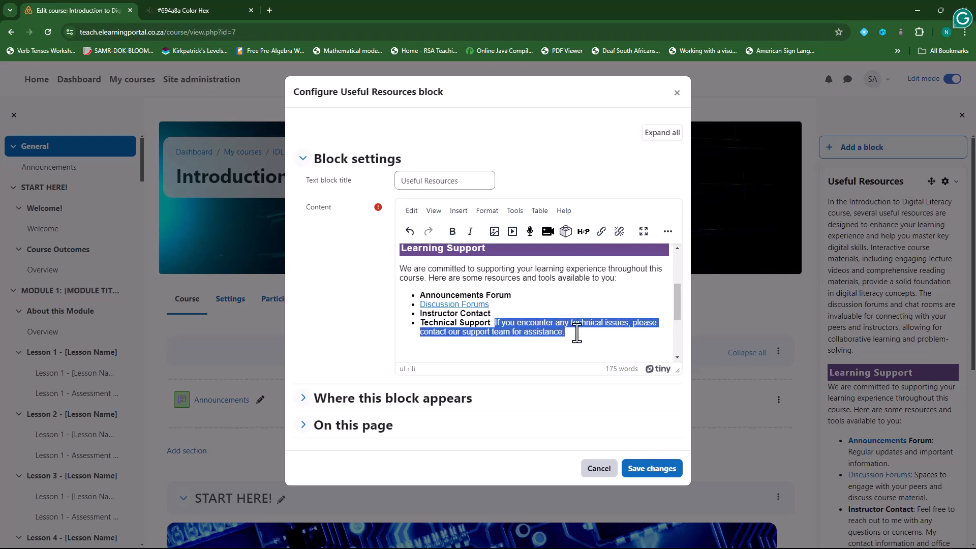
{"action": "key", "text": "BackSpace"}
{"action": "key", "text": "BackSpace"}
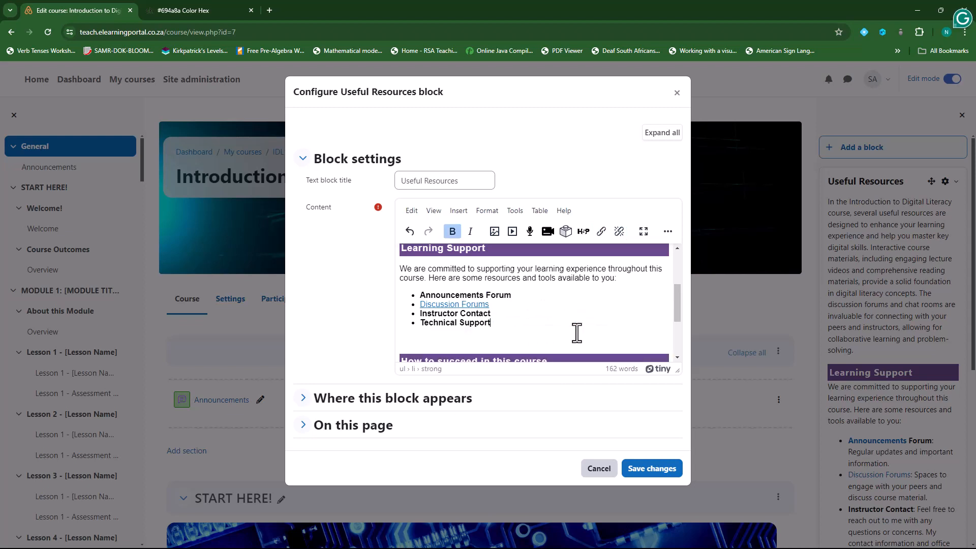
- Delete the descriptions after Stay Organized and Participate Actively in the "How to succeed in this course" list
{"action": "scroll", "coordinate": [461, 340], "scroll_direction": "down", "scroll_amount": 3}
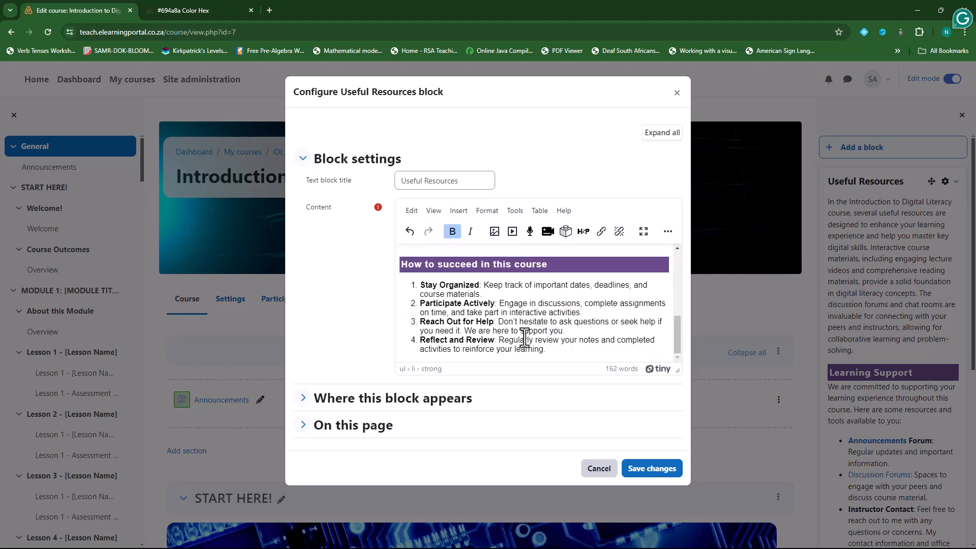
{"action": "left_click_drag", "start_coordinate": [484, 285], "coordinate": [502, 294]}
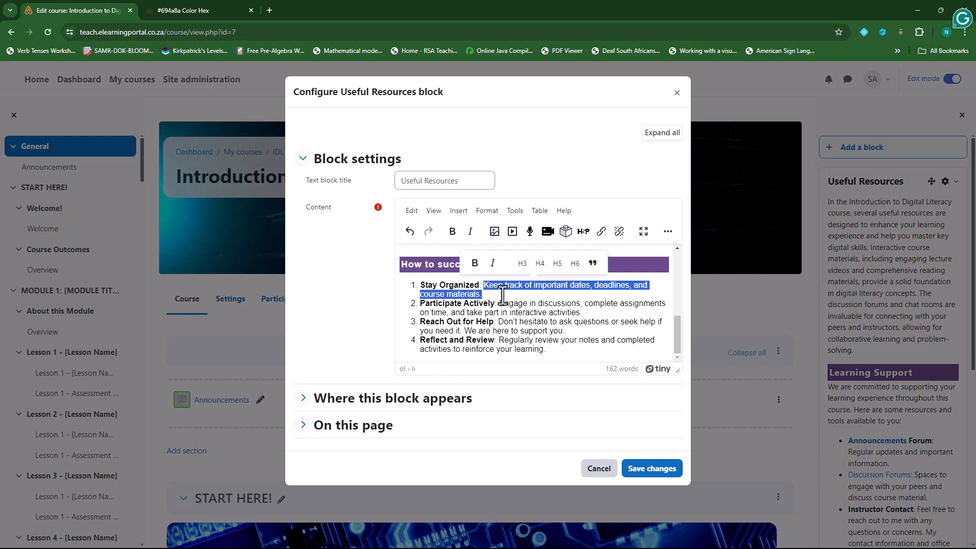
{"action": "key", "text": "BackSpace"}
{"action": "key", "text": "BackSpace"}
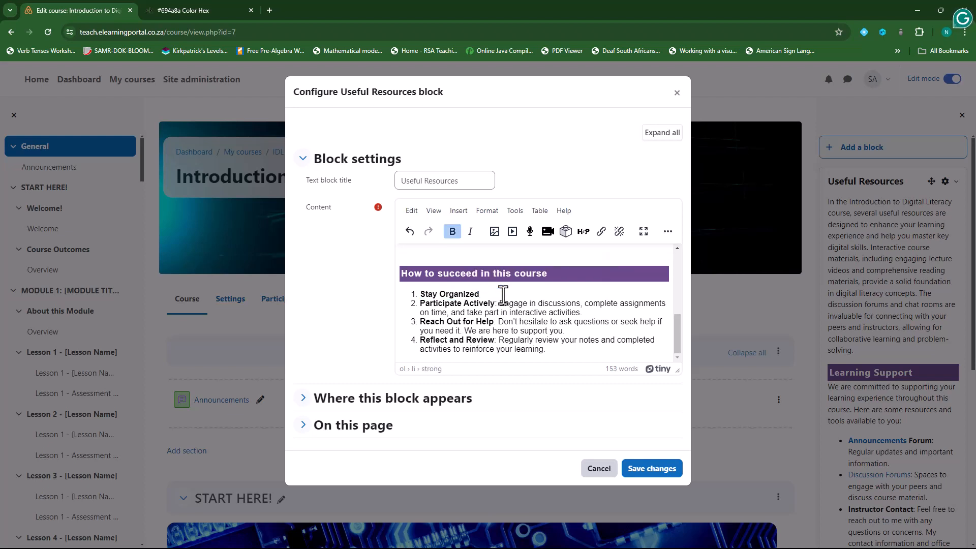
{"action": "left_click_drag", "start_coordinate": [497, 303], "coordinate": [584, 311]}
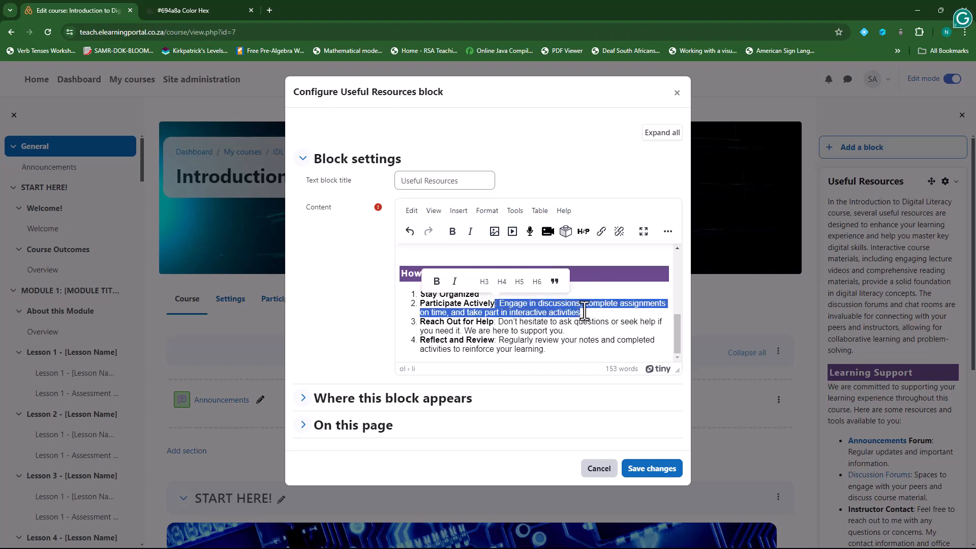
{"action": "key", "text": "BackSpace"}
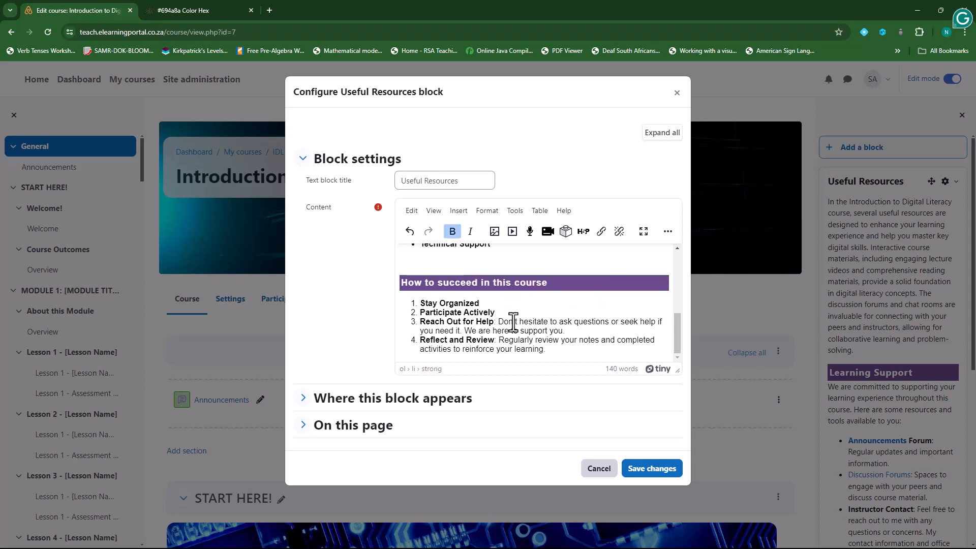
- Delete the descriptions after Reach Out for Help and Reflect and Review, and save the block's changes
{"action": "left_click_drag", "start_coordinate": [496, 322], "coordinate": [568, 329]}
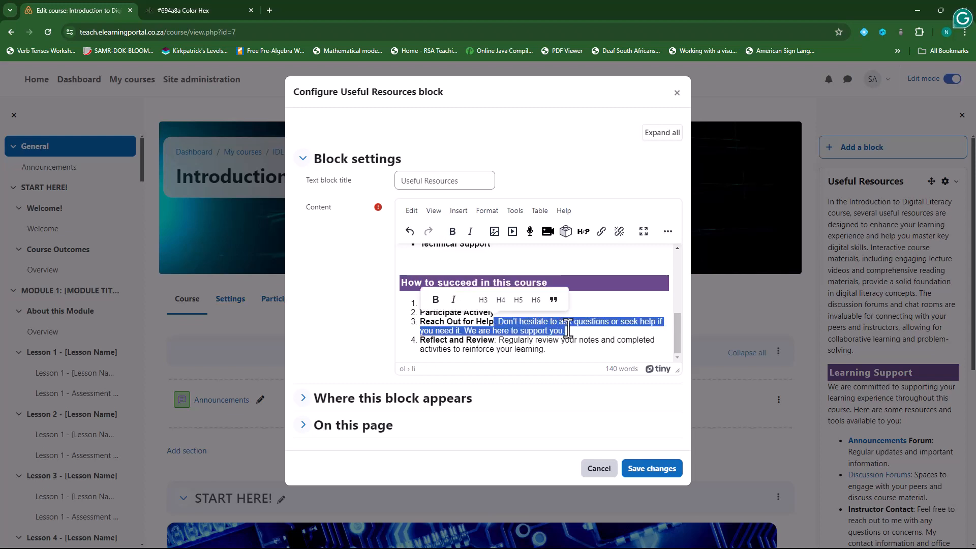
{"action": "key", "text": "BackSpace"}
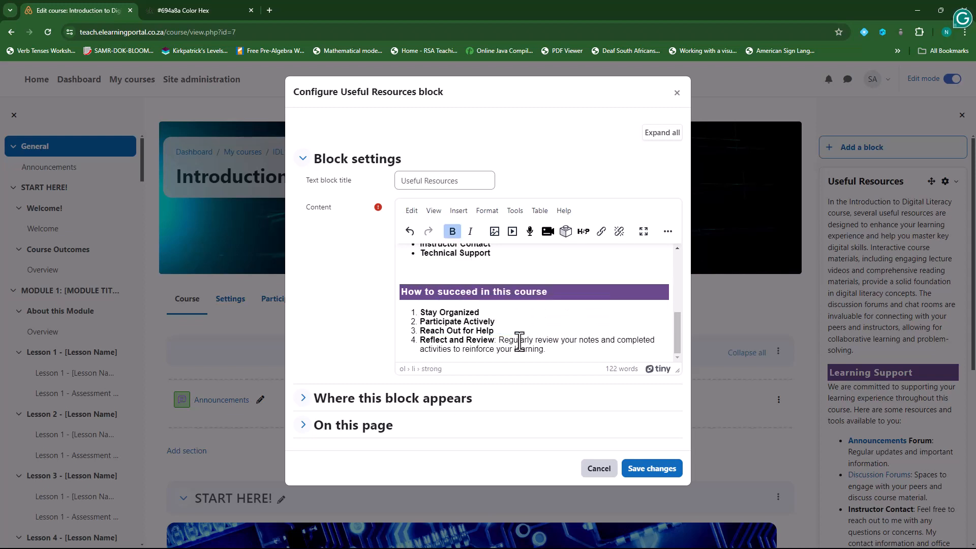
{"action": "left_click_drag", "start_coordinate": [497, 339], "coordinate": [546, 351]}
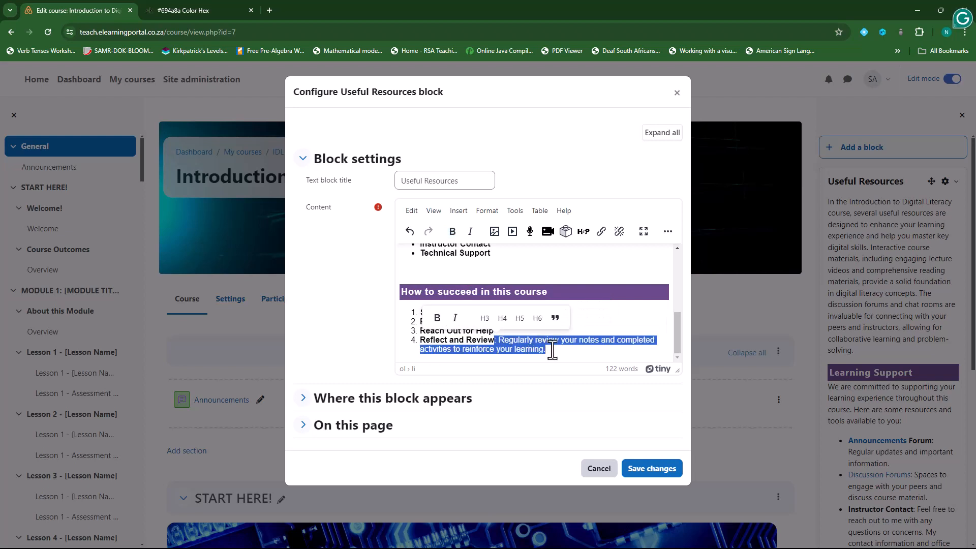
{"action": "key", "text": "BackSpace"}
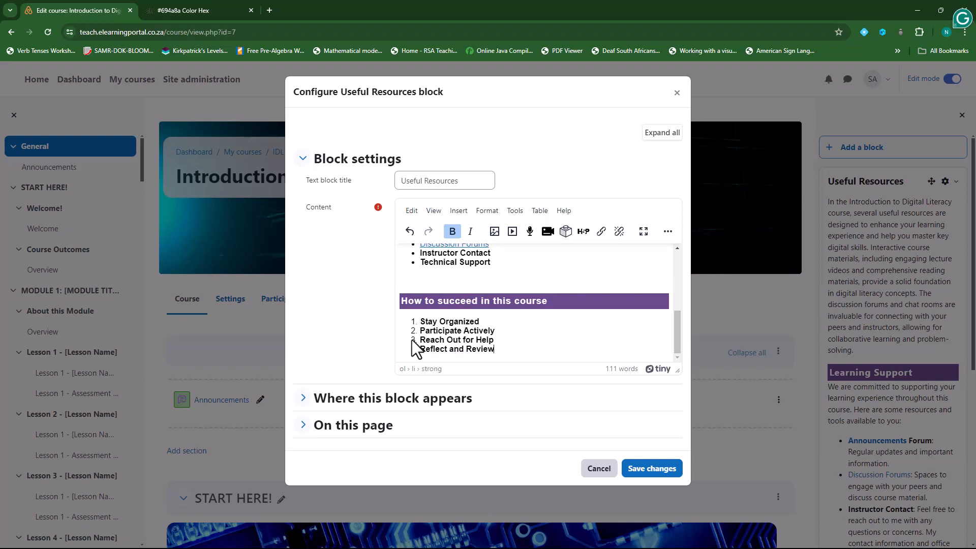
{"action": "left_click", "coordinate": [661, 468]}
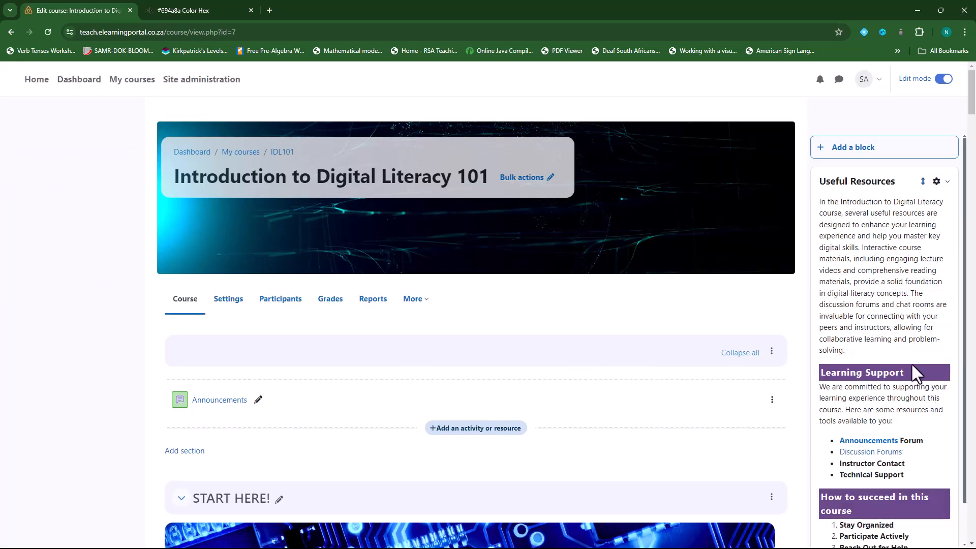
- Review the shortened Useful Resources block and test its Discussion Forums link in a separate browser tab, closing that tab when done
{"action": "scroll", "coordinate": [904, 443], "scroll_direction": "down", "scroll_amount": 1}
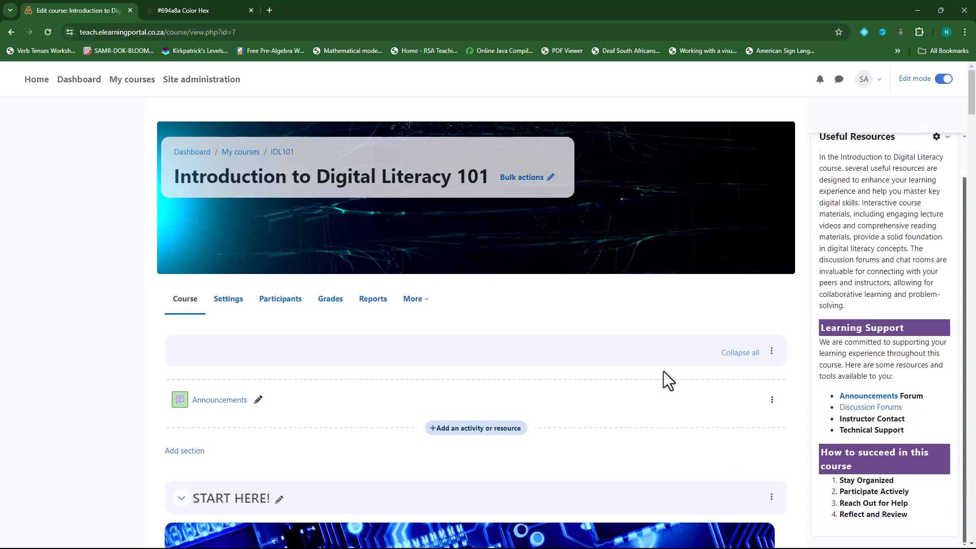
{"action": "scroll", "coordinate": [865, 407], "scroll_direction": "down", "scroll_amount": 2}
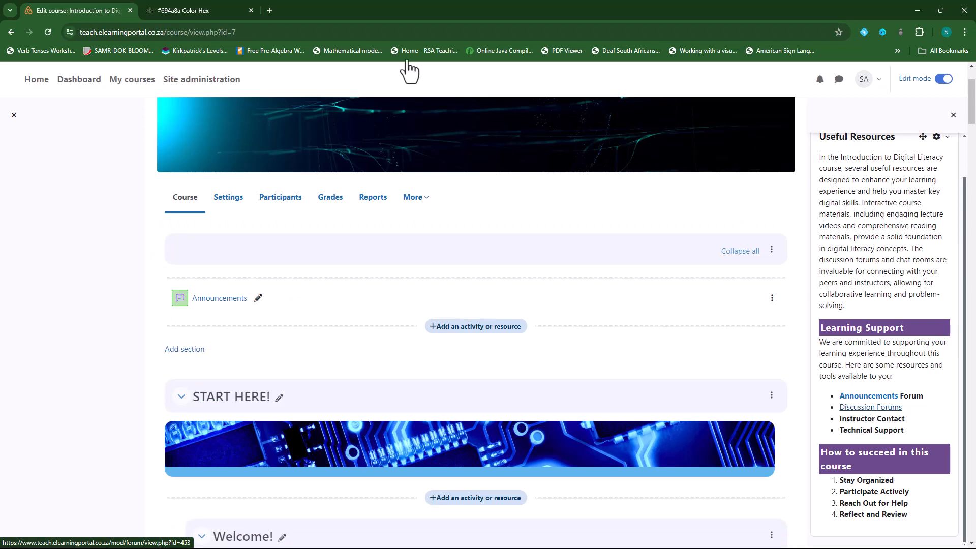
{"action": "left_click", "coordinate": [787, 462]}
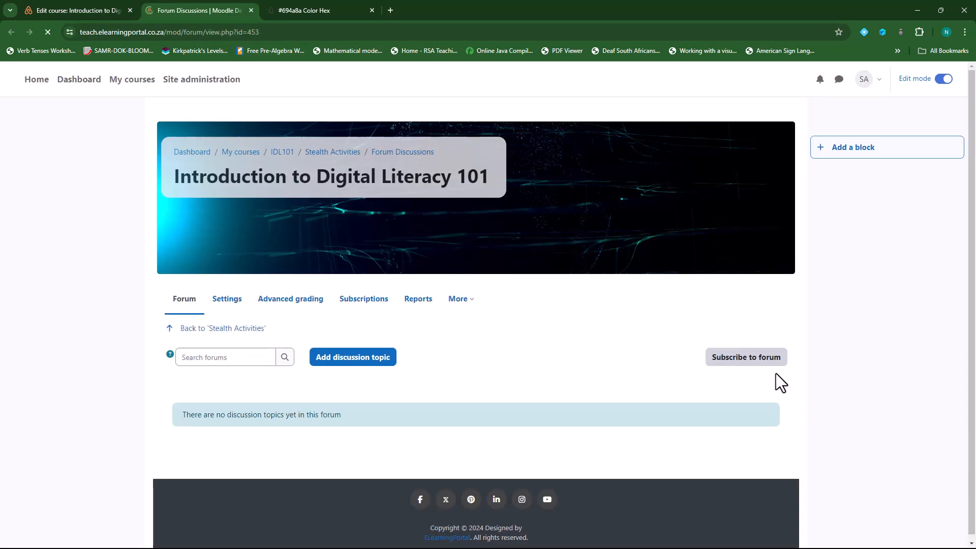
{"action": "left_click", "coordinate": [251, 11]}
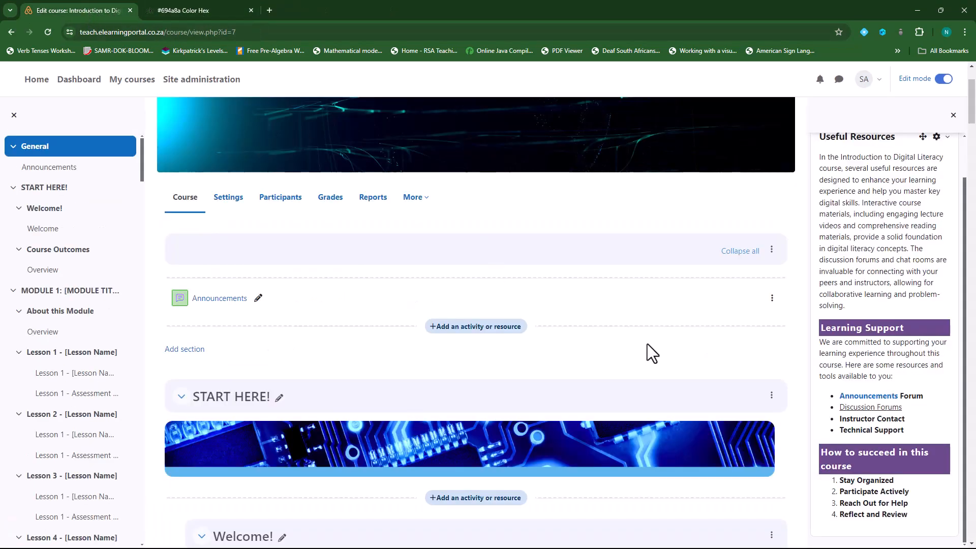
- Set the availability of Forum Discussions in the Stealth Activities section to "Make available but don't show on course page"
{"action": "scroll", "coordinate": [655, 350], "scroll_direction": "down", "scroll_amount": 3}
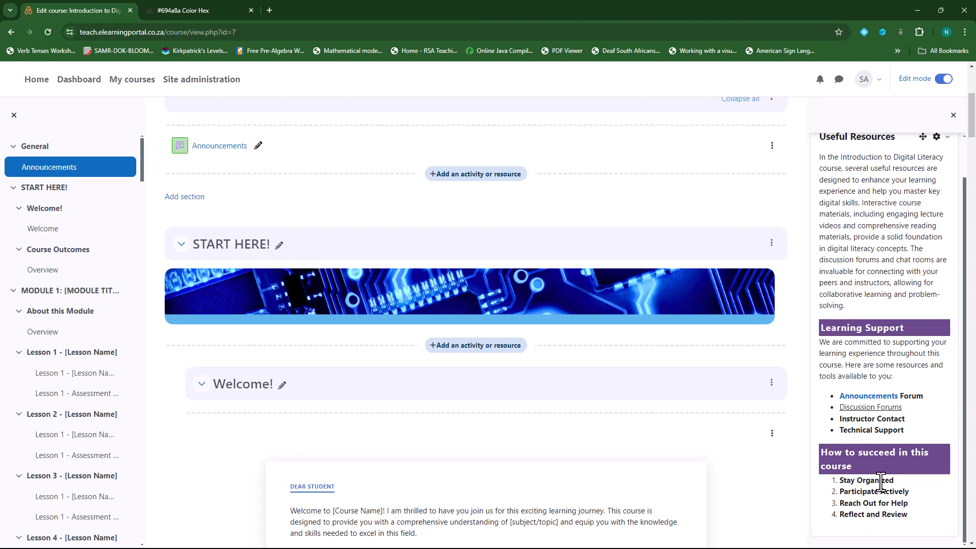
{"action": "scroll", "coordinate": [798, 448], "scroll_direction": "down", "scroll_amount": 2}
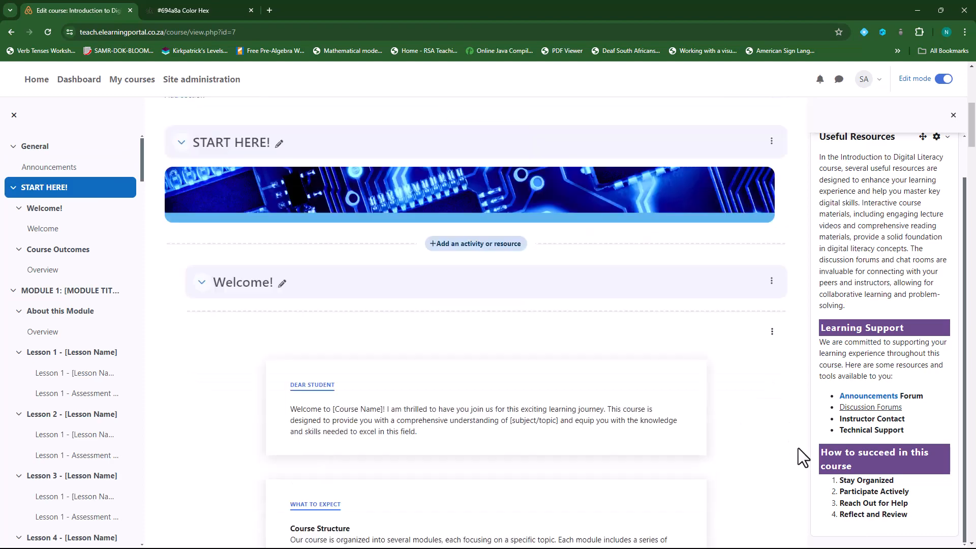
{"action": "scroll", "coordinate": [800, 444], "scroll_direction": "down", "scroll_amount": 15}
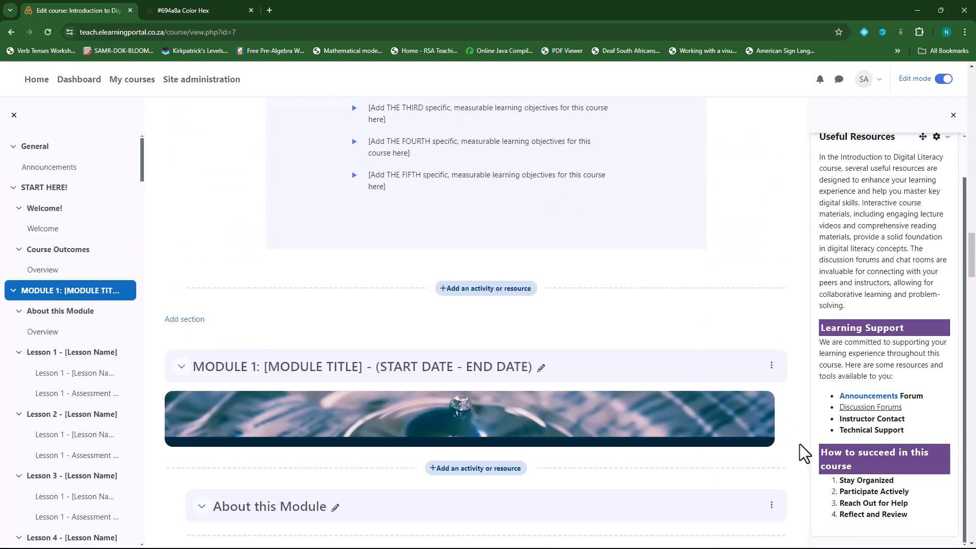
{"action": "scroll", "coordinate": [800, 443], "scroll_direction": "down", "scroll_amount": 20}
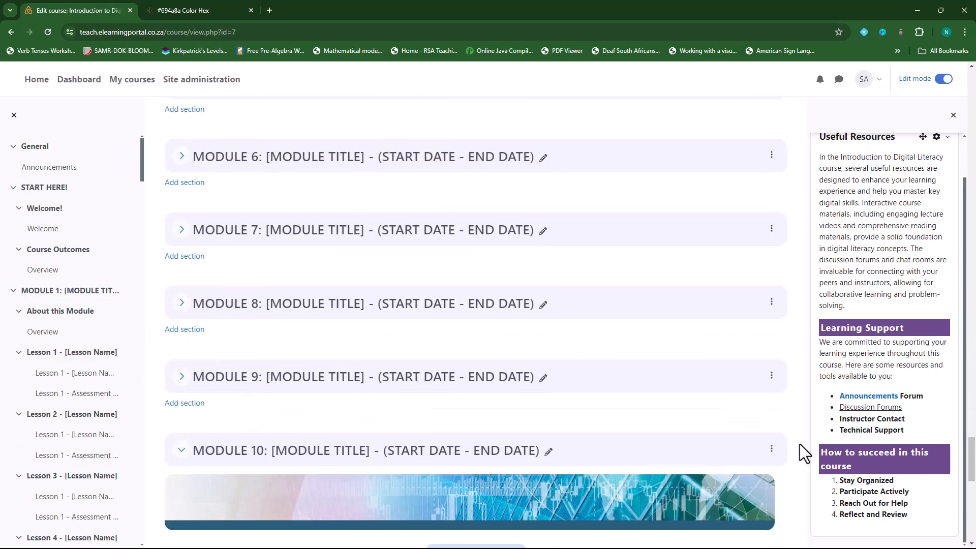
{"action": "scroll", "coordinate": [800, 444], "scroll_direction": "down", "scroll_amount": 20}
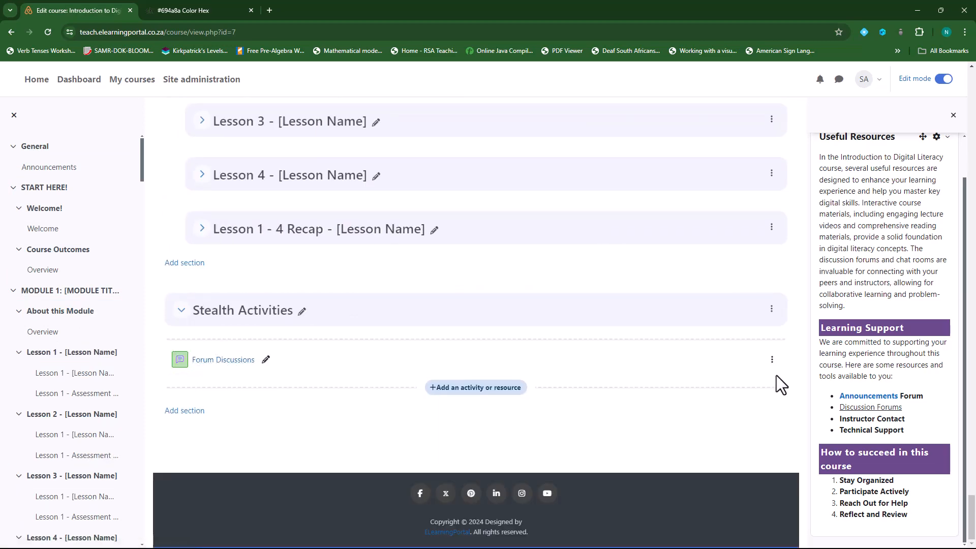
{"action": "left_click", "coordinate": [771, 359]}
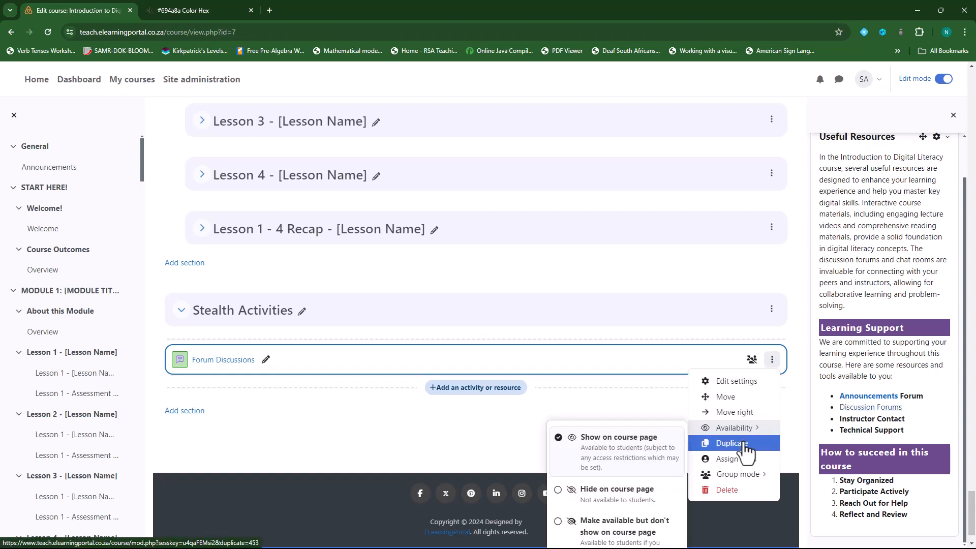
{"action": "left_click", "coordinate": [608, 523]}
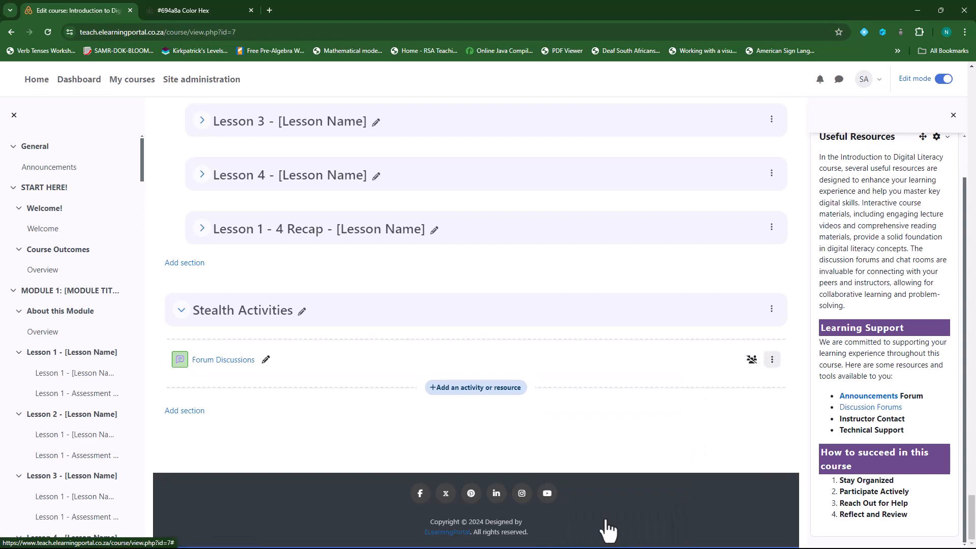
- Start a new Page resource in the Stealth Activities section and name it "Stay Organized"
{"action": "left_click", "coordinate": [473, 399]}
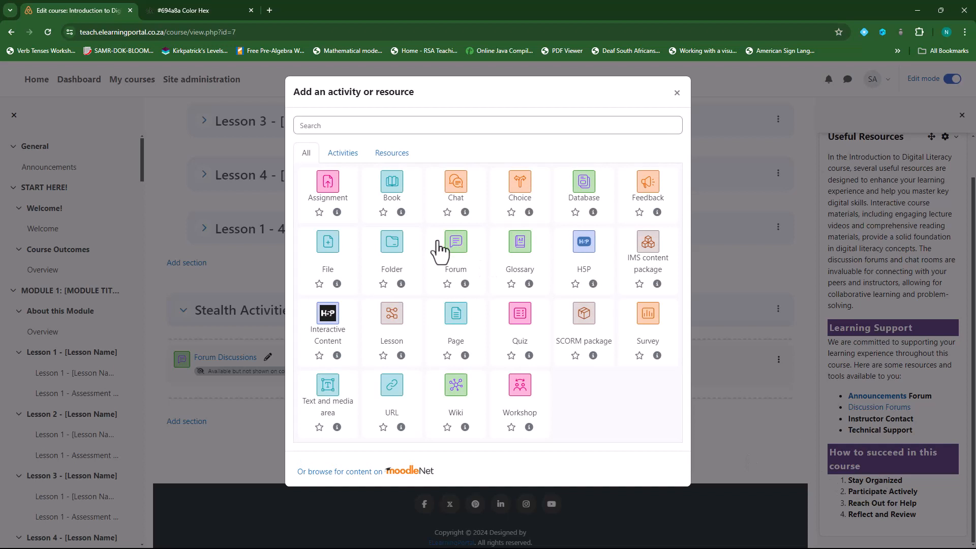
{"action": "left_click", "coordinate": [392, 153]}
{"action": "left_click", "coordinate": [579, 213]}
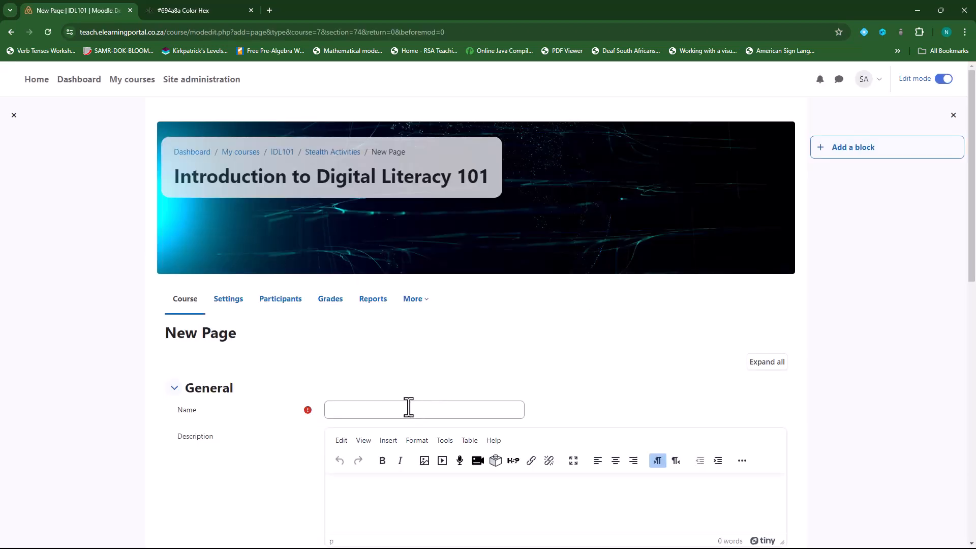
{"action": "left_click", "coordinate": [414, 409]}
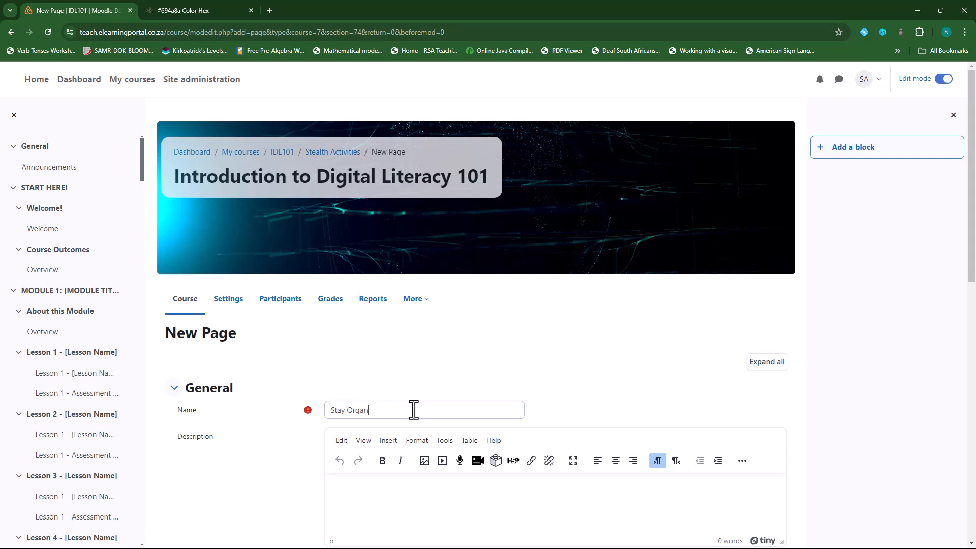
{"action": "scroll", "coordinate": [302, 379], "scroll_direction": "down", "scroll_amount": 5}
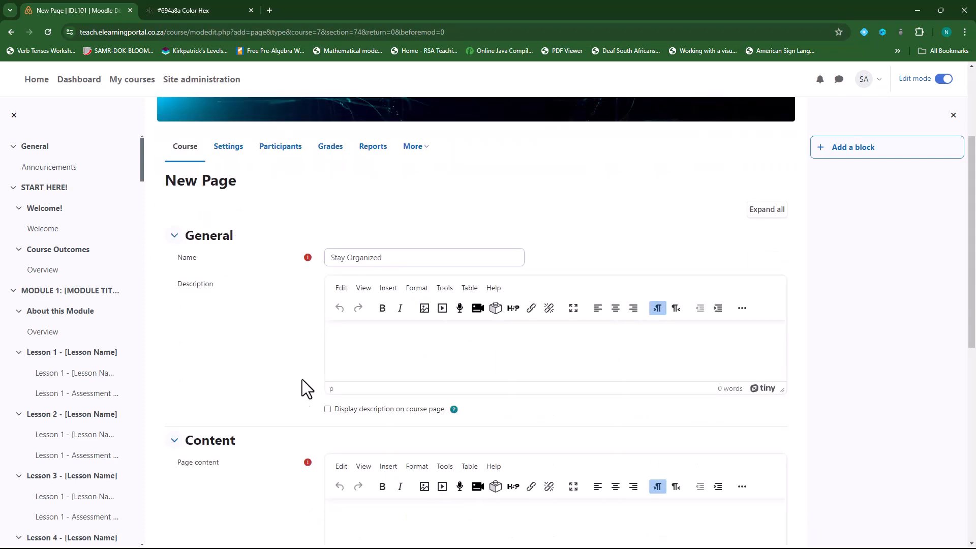
- Paste the prepared step-by-step guide on staying organized in an online course into the page content and check it
{"action": "left_click", "coordinate": [374, 422]}
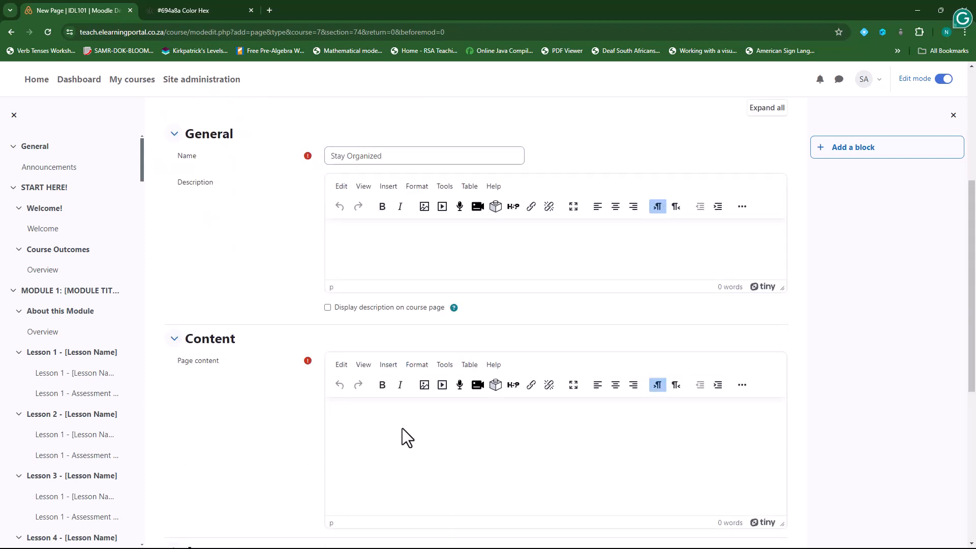
{"action": "scroll", "coordinate": [402, 428], "scroll_direction": "down", "scroll_amount": 1}
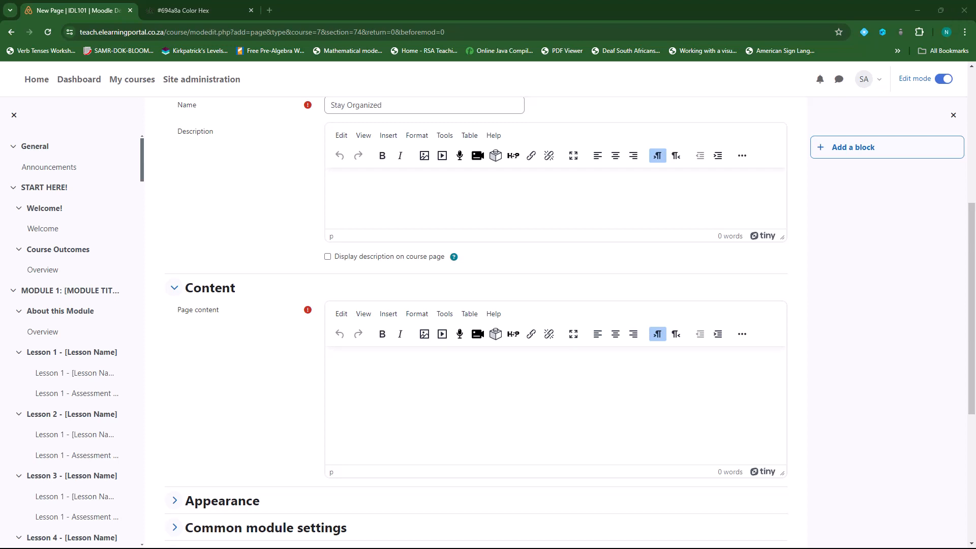
{"action": "left_click", "coordinate": [359, 363]}
{"action": "key", "text": "ctrl+v"}
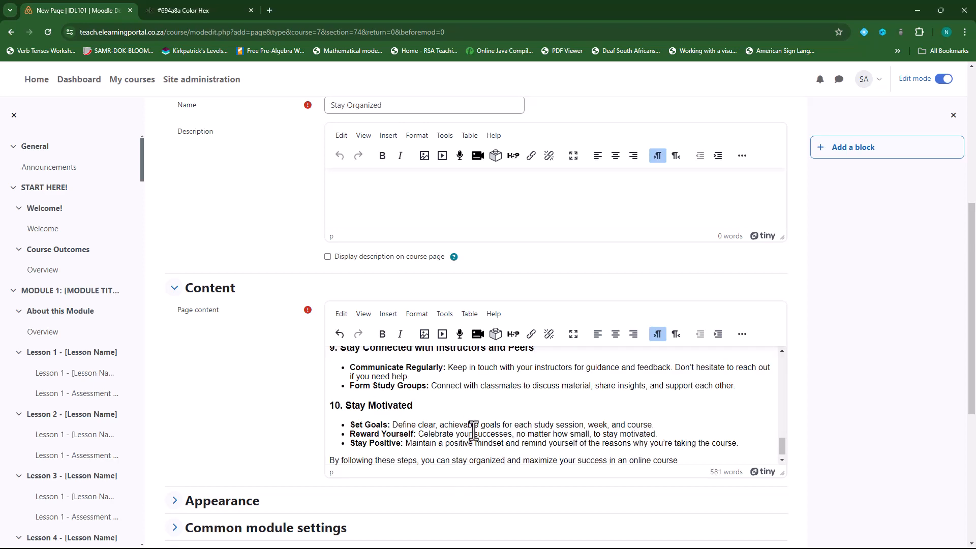
{"action": "scroll", "coordinate": [473, 427], "scroll_direction": "up", "scroll_amount": 5}
{"action": "scroll", "coordinate": [473, 430], "scroll_direction": "up", "scroll_amount": 10}
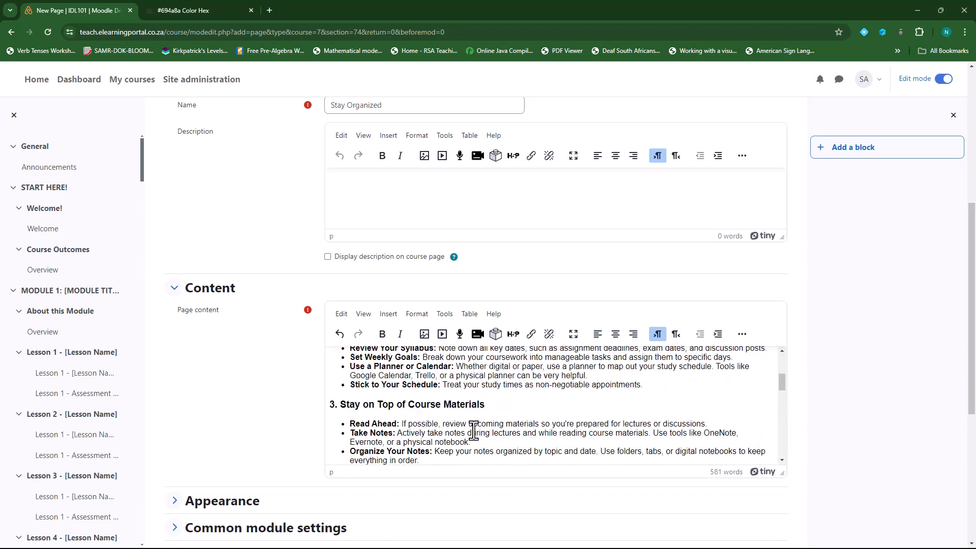
{"action": "scroll", "coordinate": [258, 365], "scroll_direction": "down", "scroll_amount": 5}
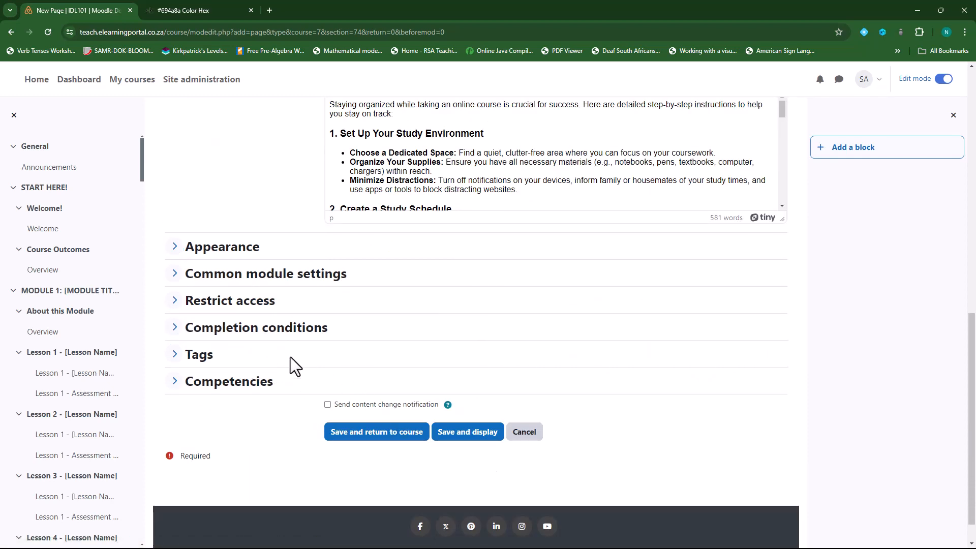
- Set the page's availability to "Make available but don't show on course page", then save and display it
{"action": "left_click", "coordinate": [176, 274]}
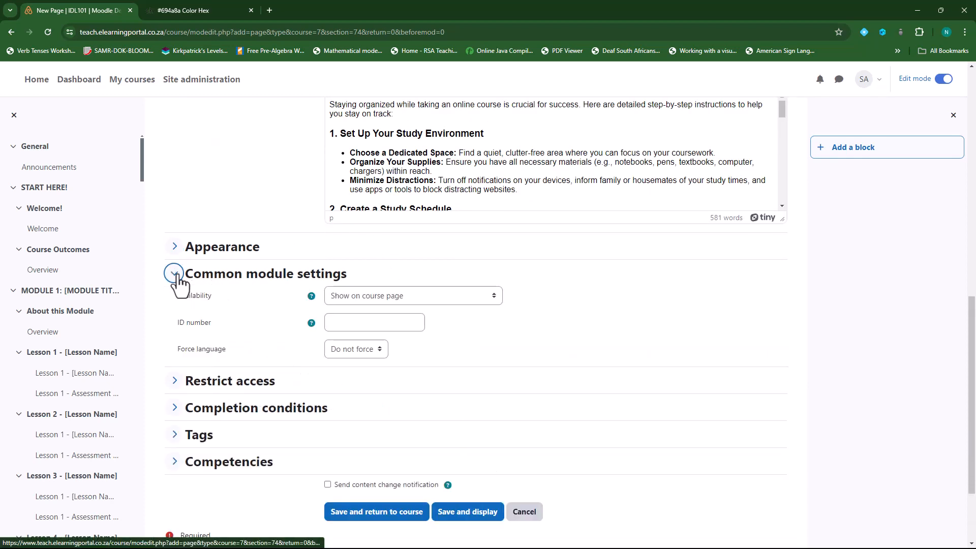
{"action": "left_click", "coordinate": [445, 295]}
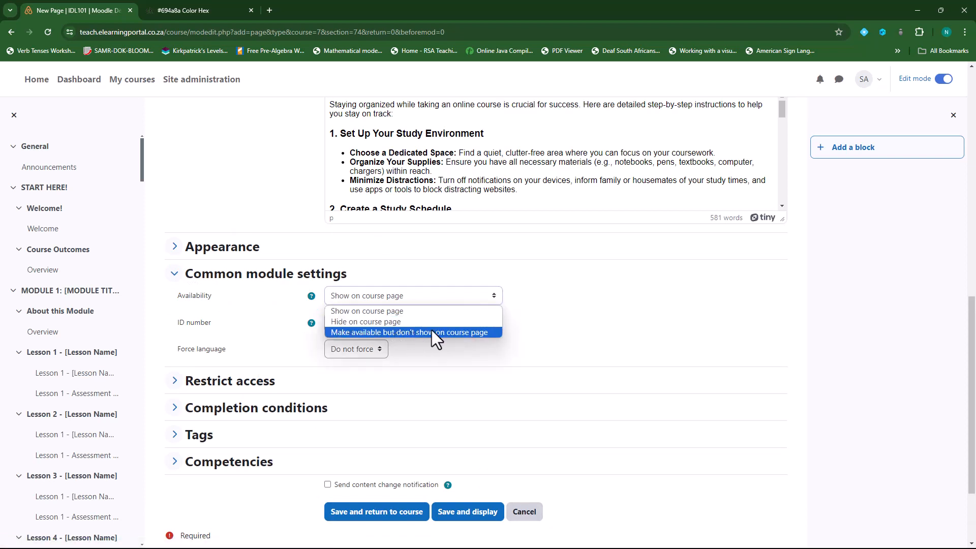
{"action": "left_click", "coordinate": [550, 322]}
{"action": "left_click", "coordinate": [437, 295]}
{"action": "left_click", "coordinate": [431, 332]}
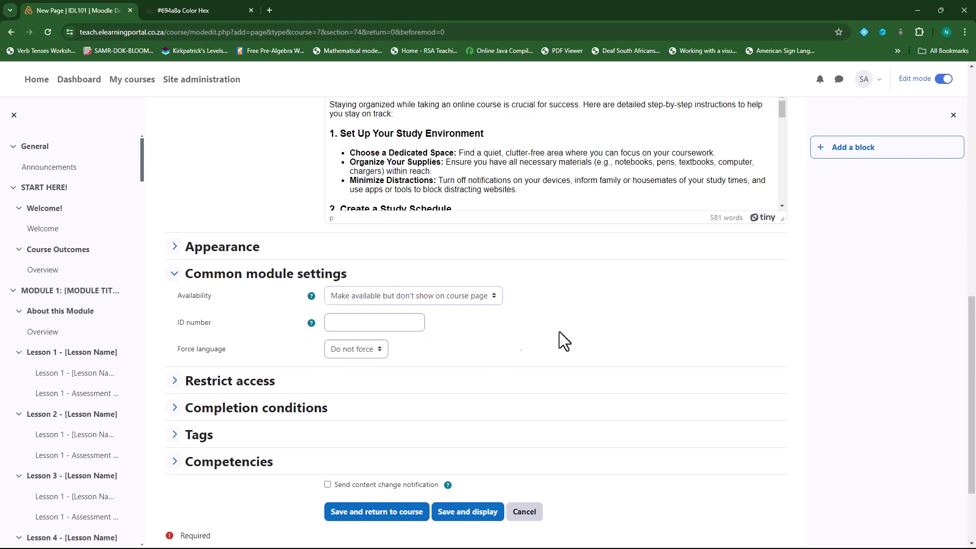
{"action": "left_click", "coordinate": [465, 513]}
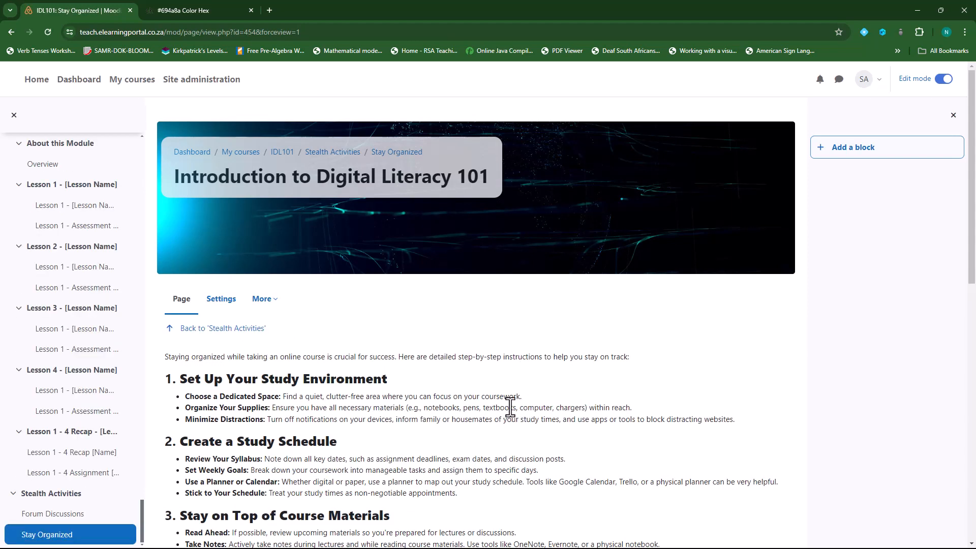
- Copy the web address of the saved Stay Organized page and look through its full content
{"action": "left_click", "coordinate": [182, 305]}
{"action": "left_click", "coordinate": [215, 32]}
{"action": "right_click", "coordinate": [217, 30]}
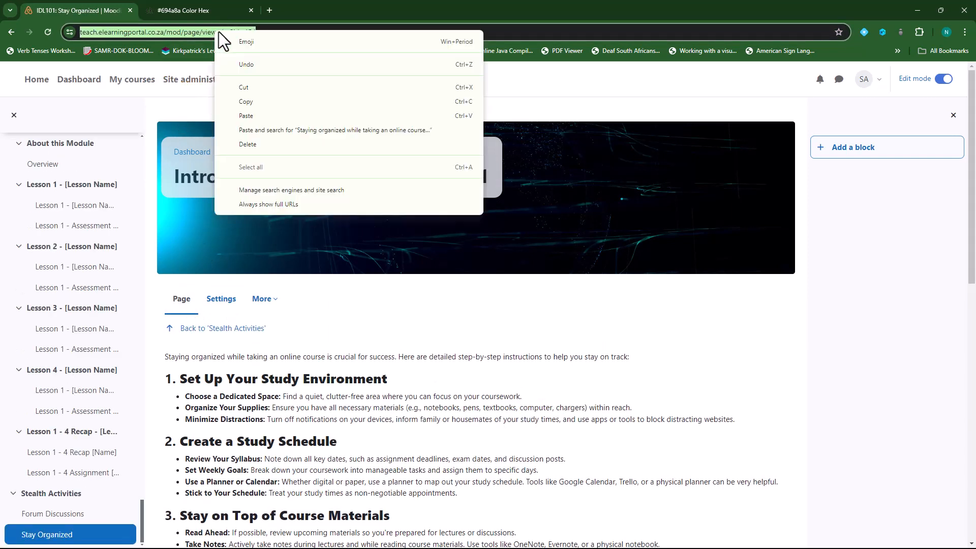
{"action": "left_click", "coordinate": [264, 99]}
{"action": "scroll", "coordinate": [406, 353], "scroll_direction": "down", "scroll_amount": 3}
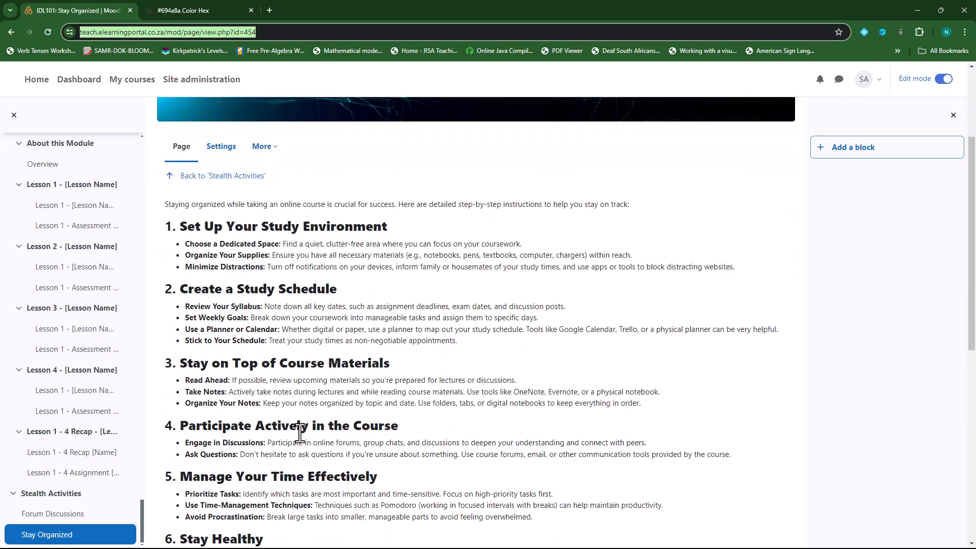
{"action": "scroll", "coordinate": [300, 431], "scroll_direction": "down", "scroll_amount": 3}
{"action": "scroll", "coordinate": [300, 431], "scroll_direction": "down", "scroll_amount": 5}
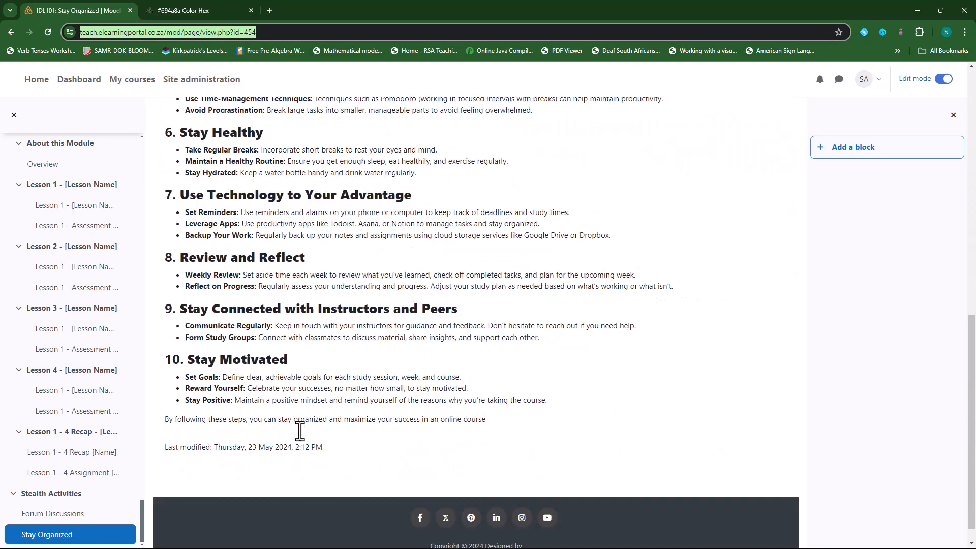
{"action": "scroll", "coordinate": [342, 364], "scroll_direction": "up", "scroll_amount": 12}
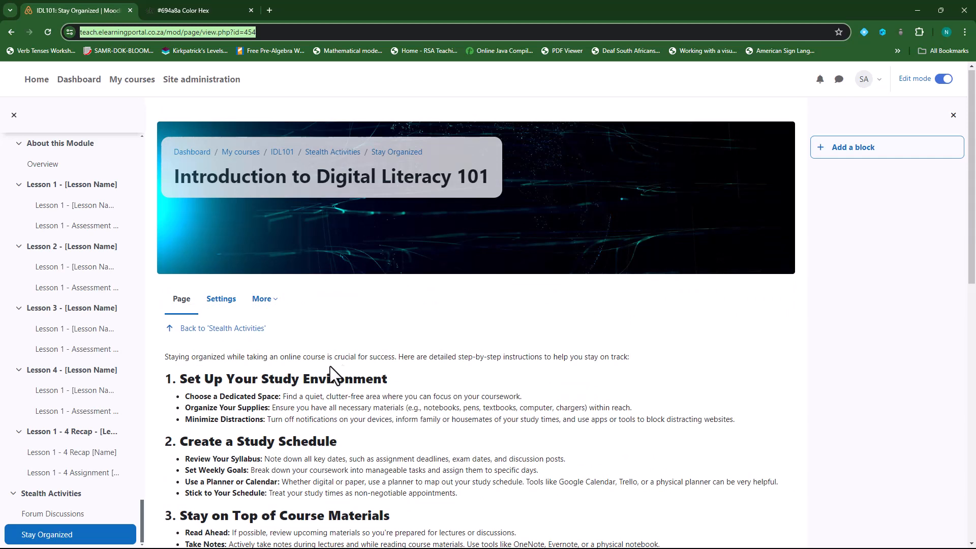
- Return to the IDL101 course and test the Stay Organized link in the Useful Resources block, going back to the course page
{"action": "left_click", "coordinate": [282, 152]}
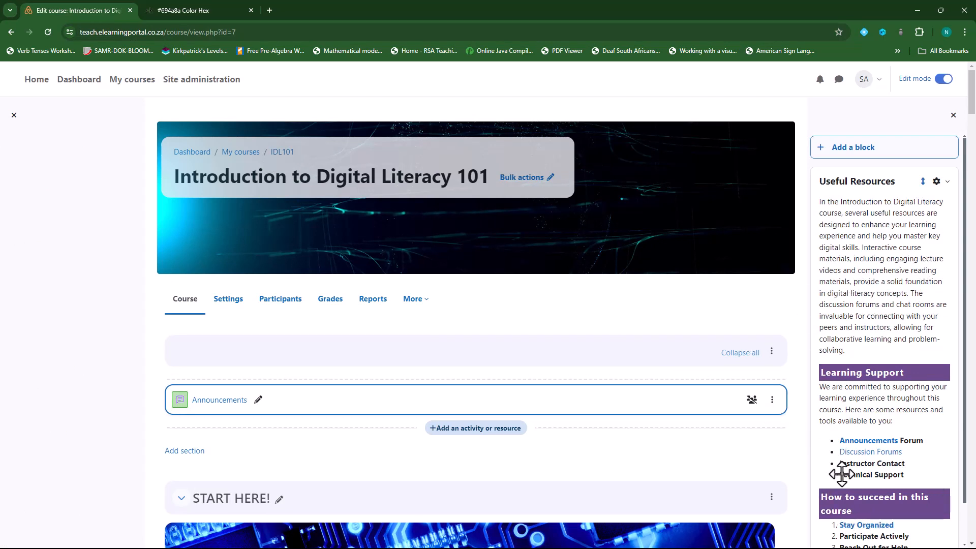
{"action": "scroll", "coordinate": [853, 483], "scroll_direction": "down", "scroll_amount": 1}
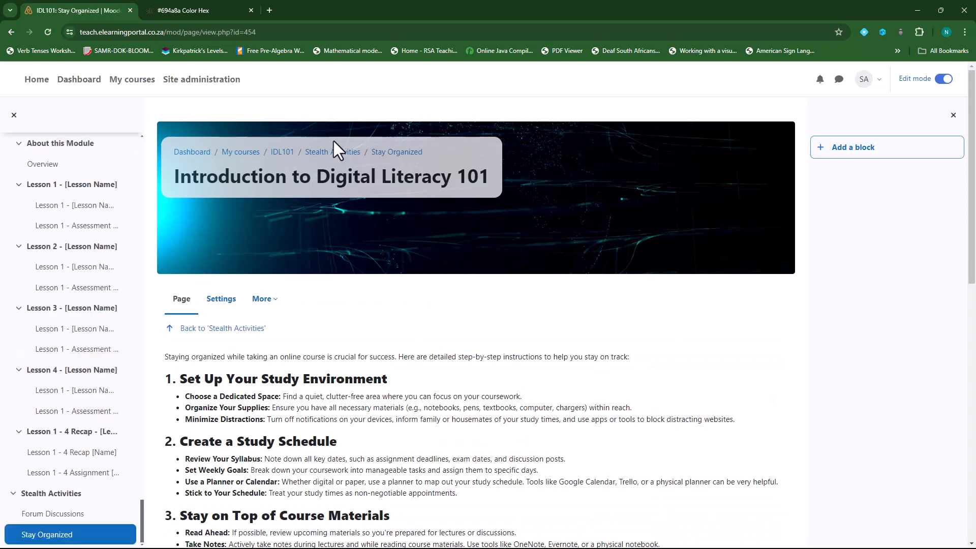
{"action": "left_click", "coordinate": [11, 32]}
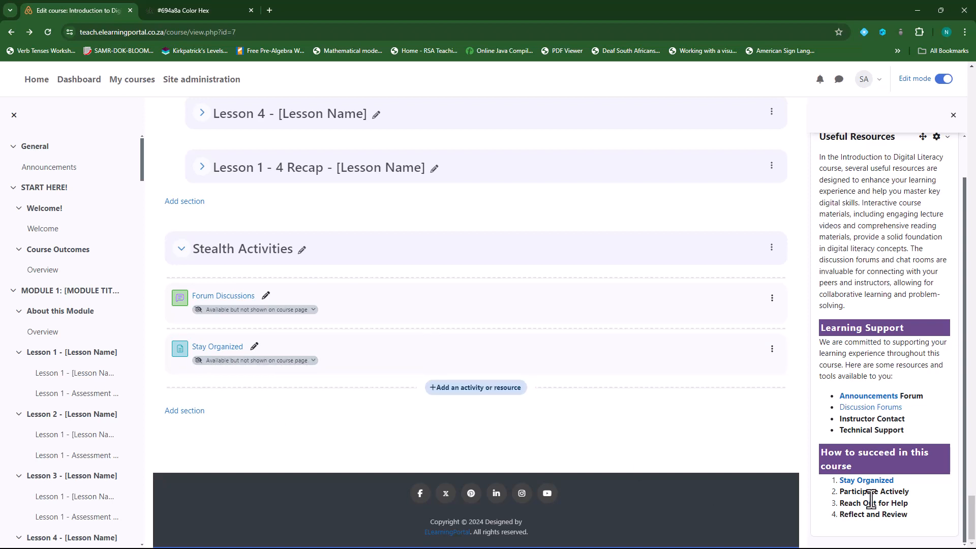
- Add a new Page resource named "Participate Actively" to Stealth Activities and paste the prepared active-participation guide as its page content
{"action": "left_click", "coordinate": [475, 388]}
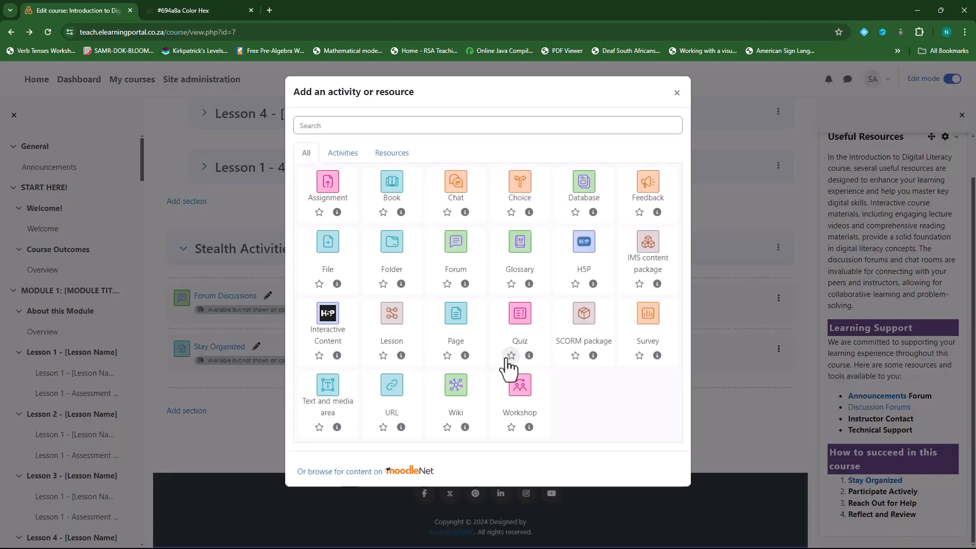
{"action": "left_click", "coordinate": [404, 155]}
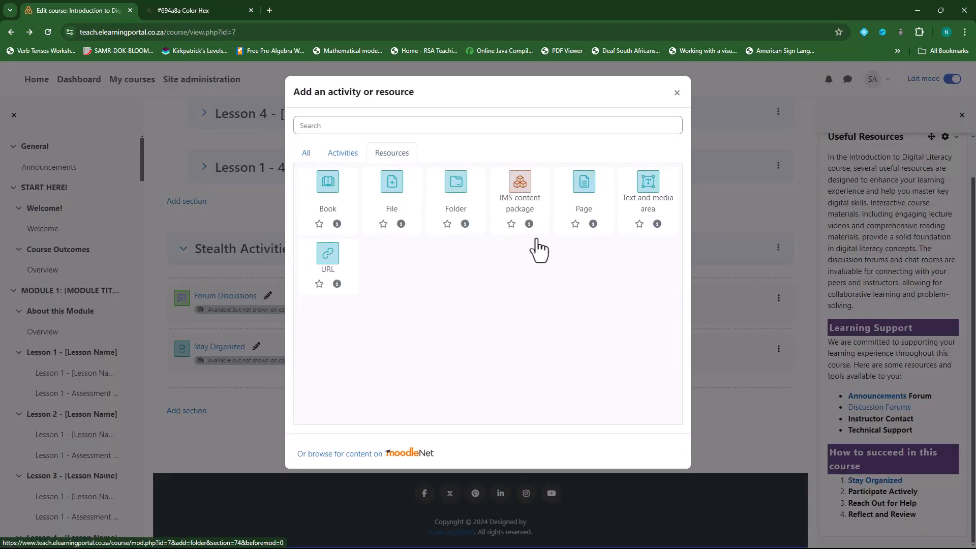
{"action": "left_click", "coordinate": [584, 193]}
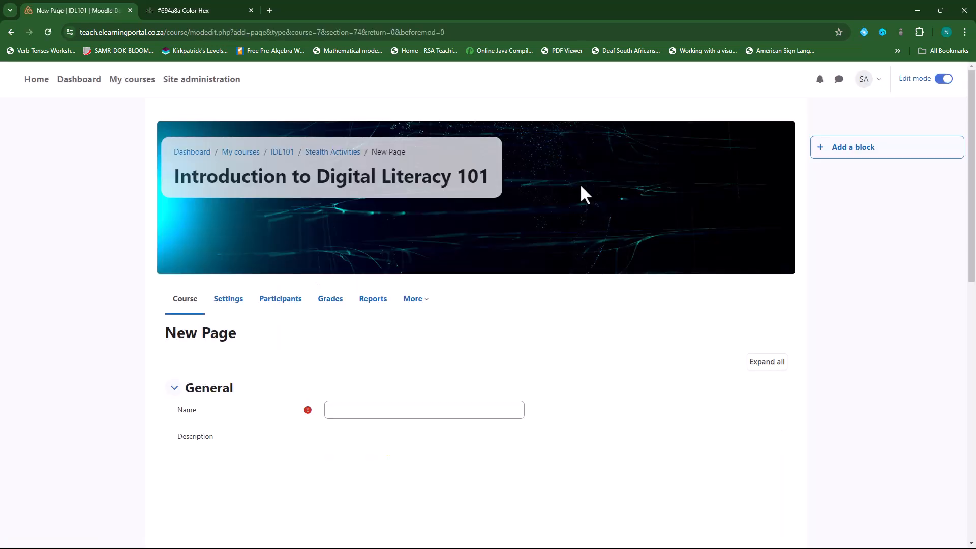
{"action": "left_click", "coordinate": [427, 408]}
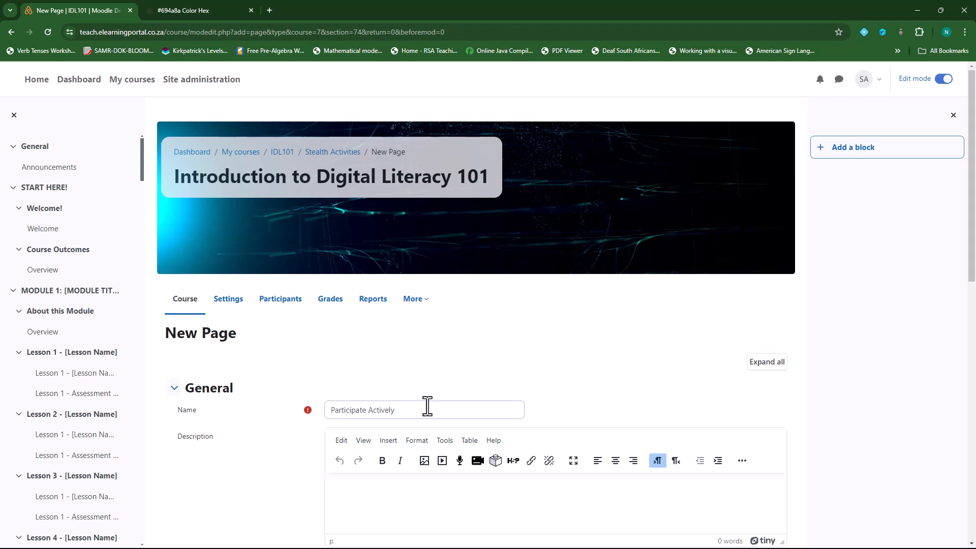
{"action": "scroll", "coordinate": [438, 389], "scroll_direction": "down", "scroll_amount": 6}
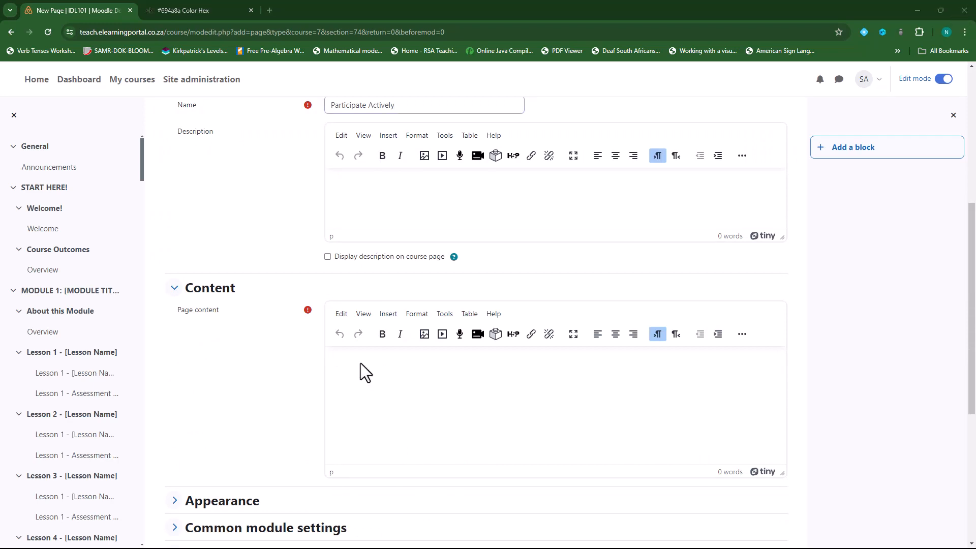
{"action": "key", "text": "ctrl+v"}
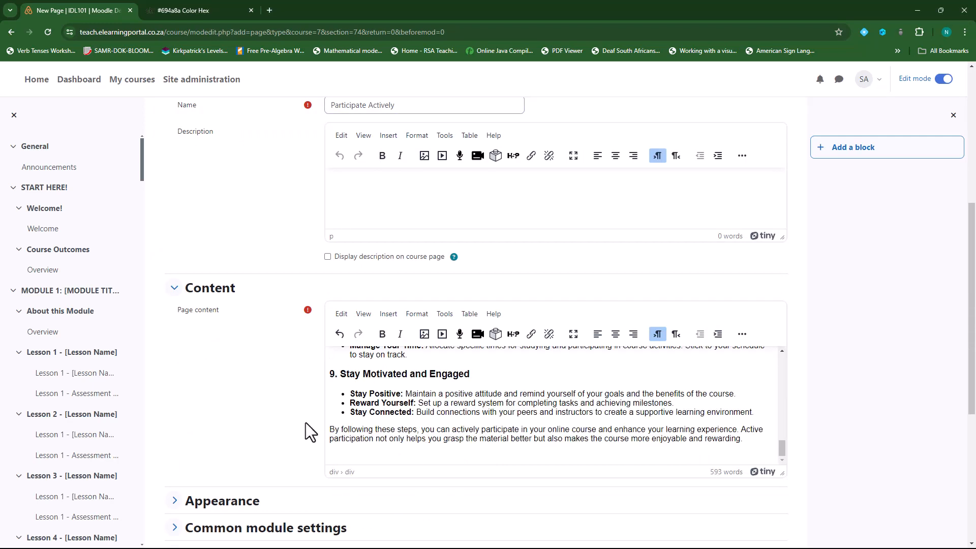
- Set the Participate Actively page's availability to "Make available but don't show on course page", then save and return to the course
{"action": "scroll", "coordinate": [221, 400], "scroll_direction": "down", "scroll_amount": 6}
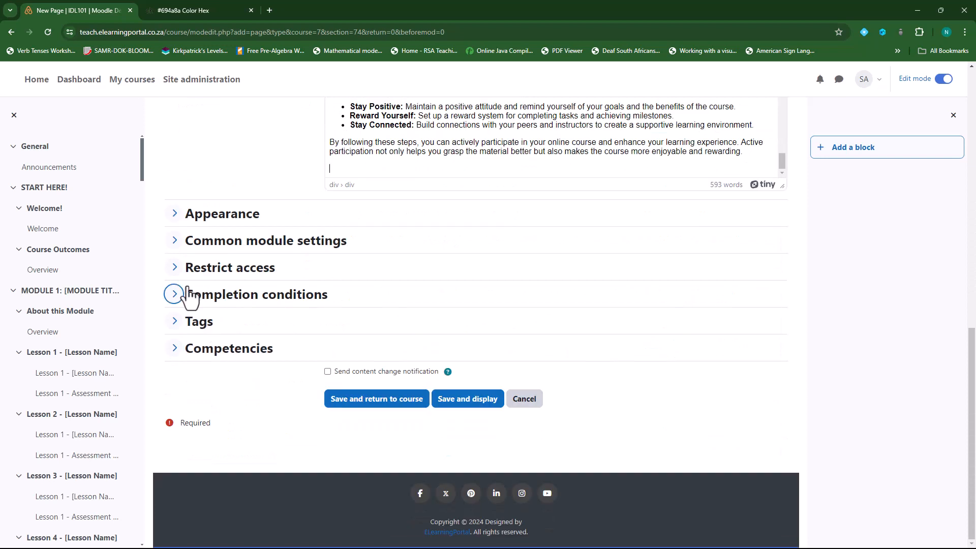
{"action": "left_click", "coordinate": [175, 240]}
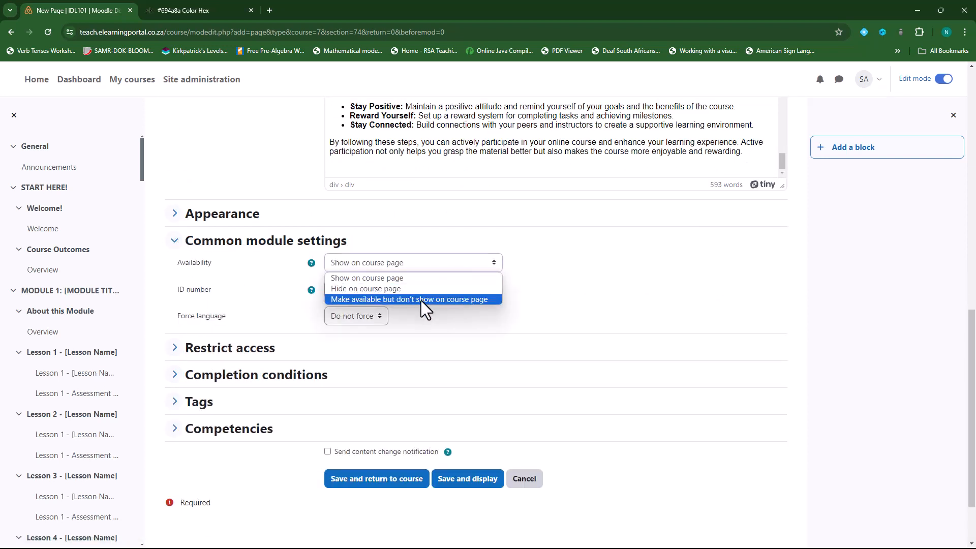
{"action": "left_click", "coordinate": [421, 300]}
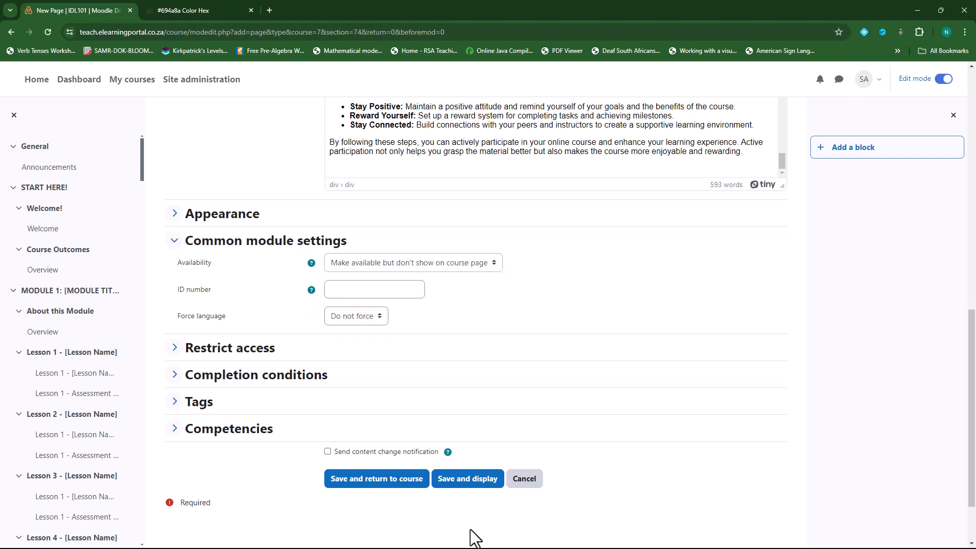
{"action": "left_click", "coordinate": [396, 483]}
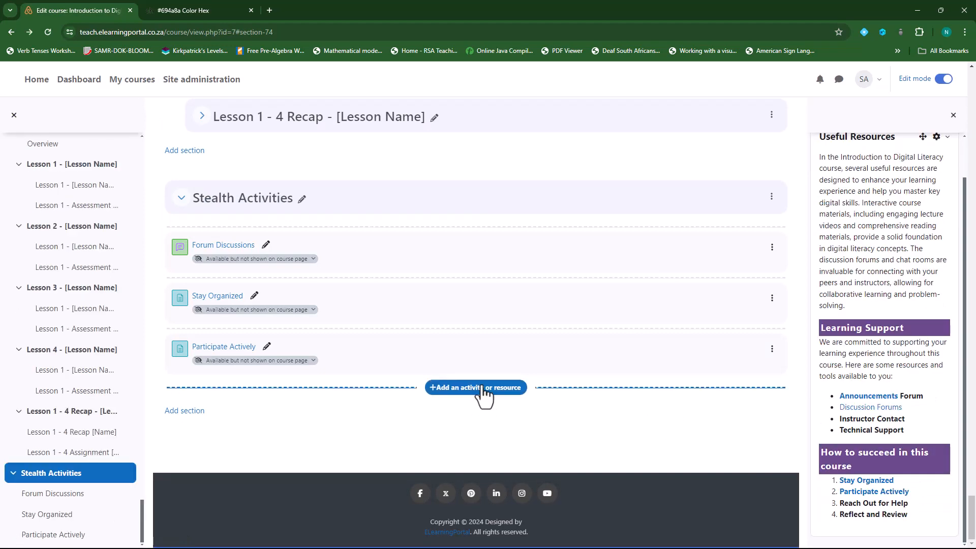
- Copy "Reach Out for Help" from the Useful Resources block and use it to name a new Page resource in Stealth Activities
{"action": "left_click_drag", "start_coordinate": [909, 502], "coordinate": [838, 502]}
{"action": "key", "text": "ctrl+c"}
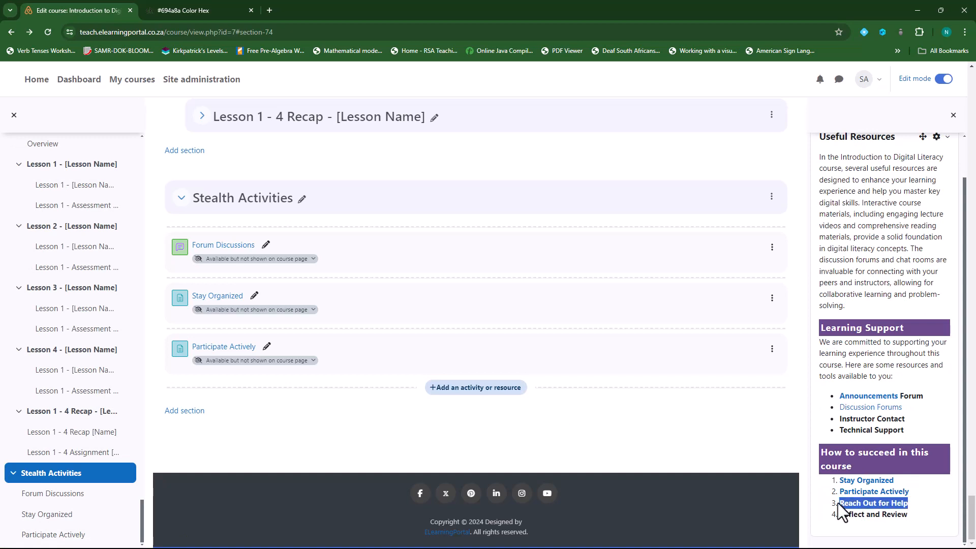
{"action": "right_click", "coordinate": [856, 503]}
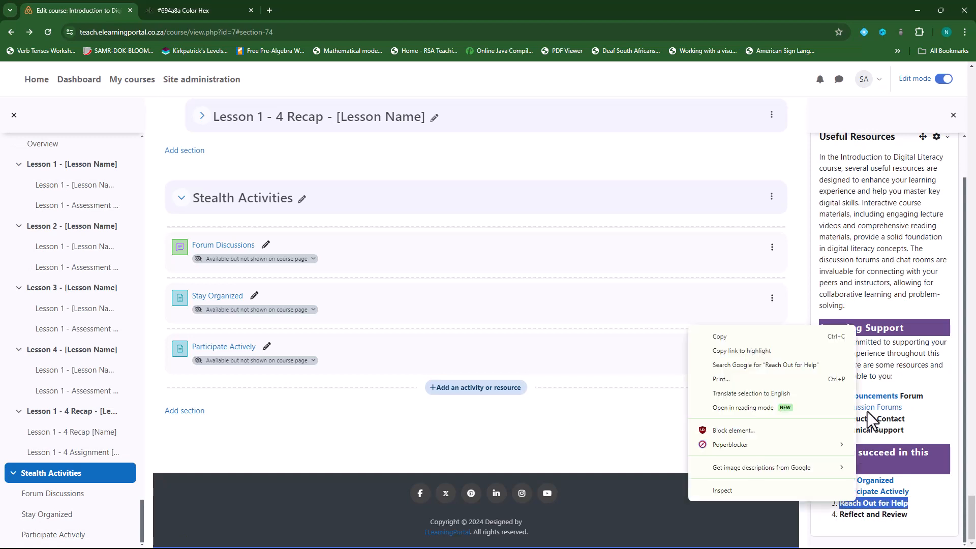
{"action": "left_click", "coordinate": [719, 336]}
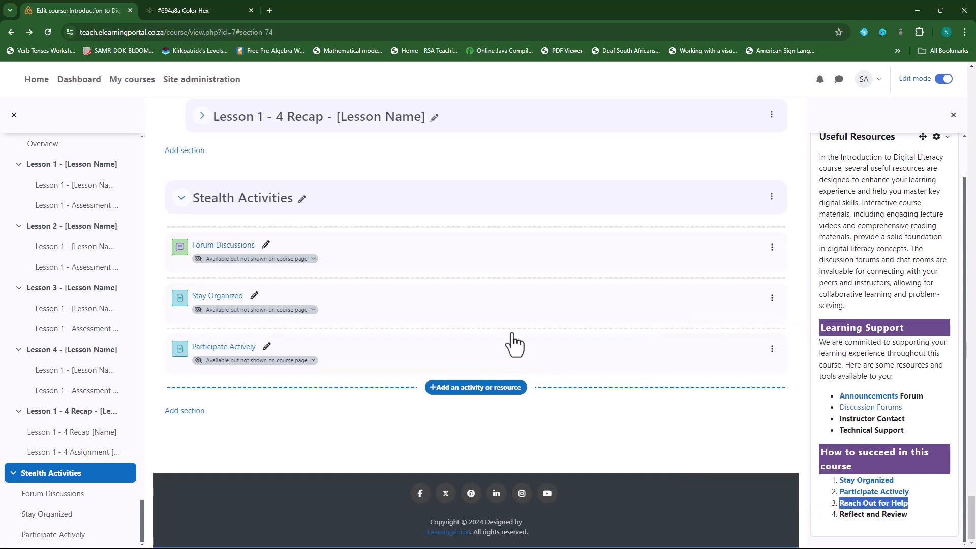
{"action": "left_click", "coordinate": [476, 387]}
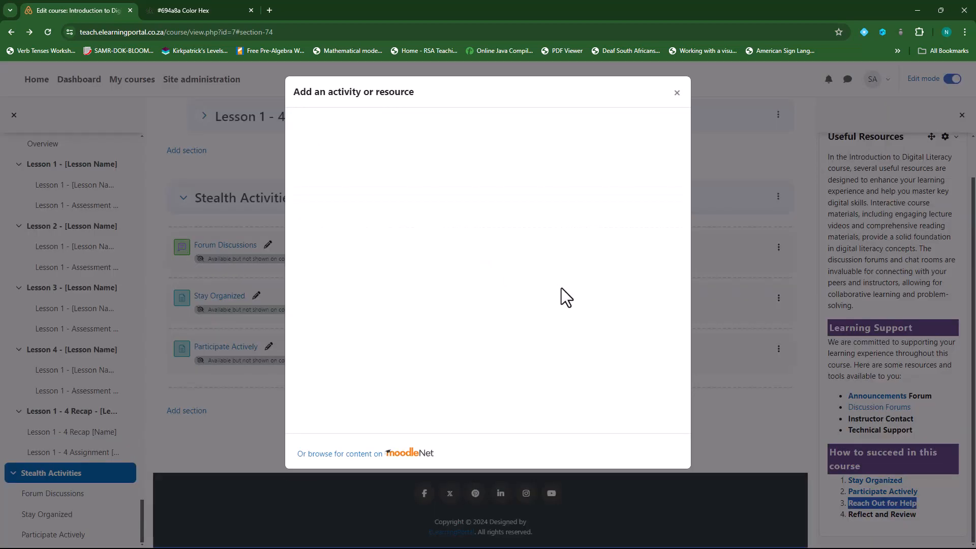
{"action": "left_click", "coordinate": [397, 153]}
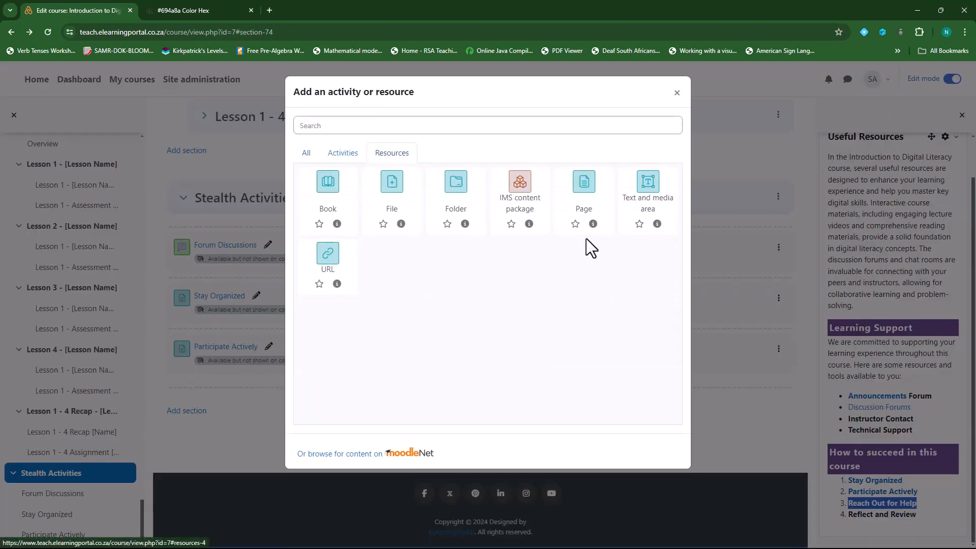
{"action": "left_click", "coordinate": [585, 200]}
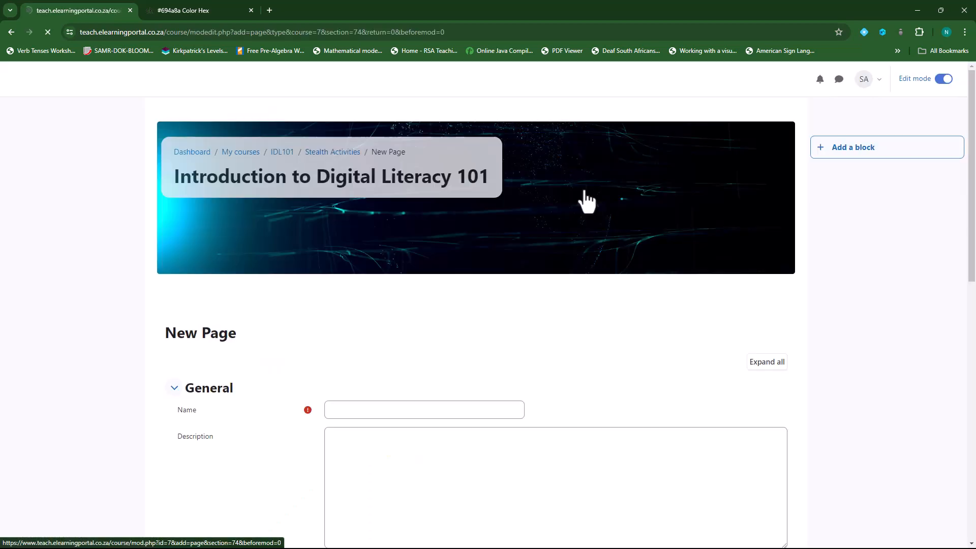
{"action": "left_click", "coordinate": [382, 406]}
{"action": "key", "text": "ctrl+v"}
- Paste the prepared guide on reaching out for help into the page content of the Reach Out for Help page
{"action": "scroll", "coordinate": [433, 351], "scroll_direction": "down", "scroll_amount": 3}
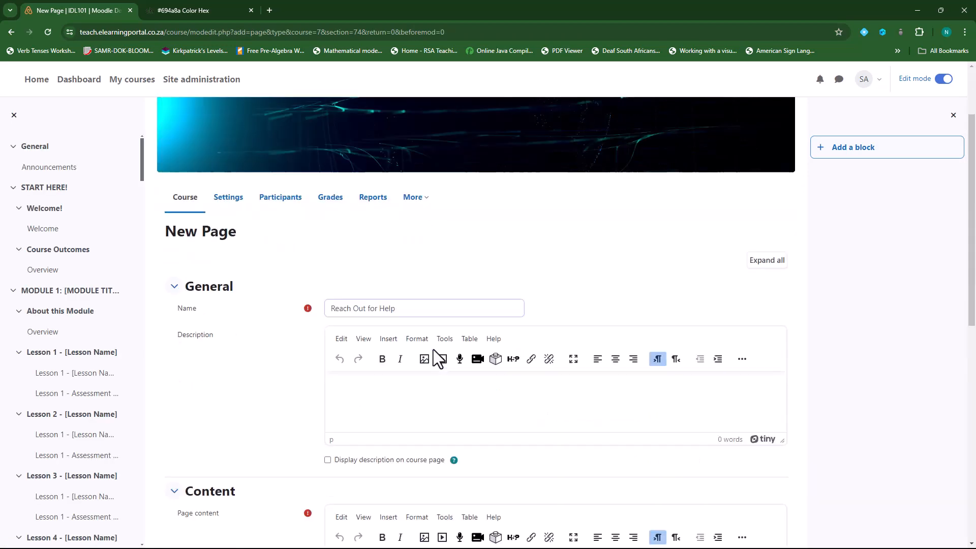
{"action": "scroll", "coordinate": [357, 365], "scroll_direction": "down", "scroll_amount": 3}
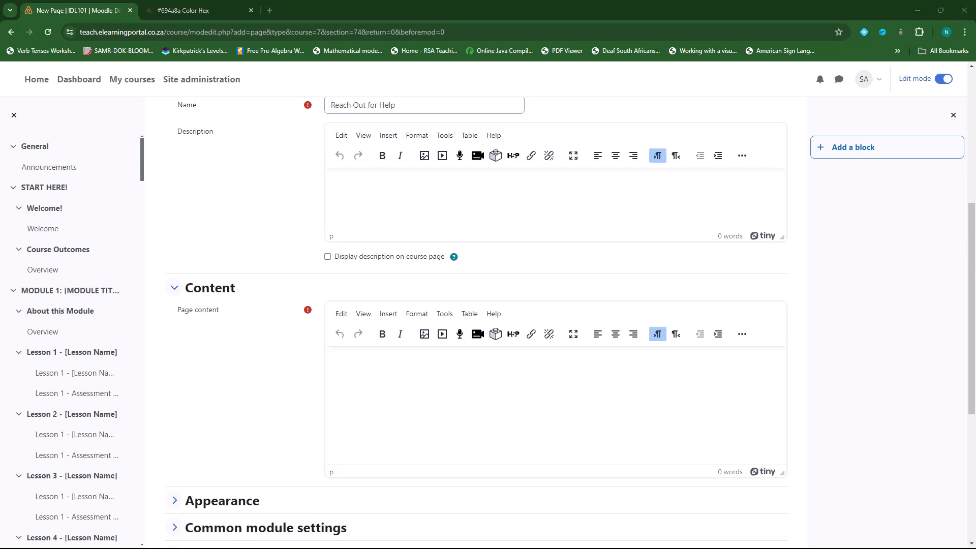
{"action": "key", "text": "ctrl+v"}
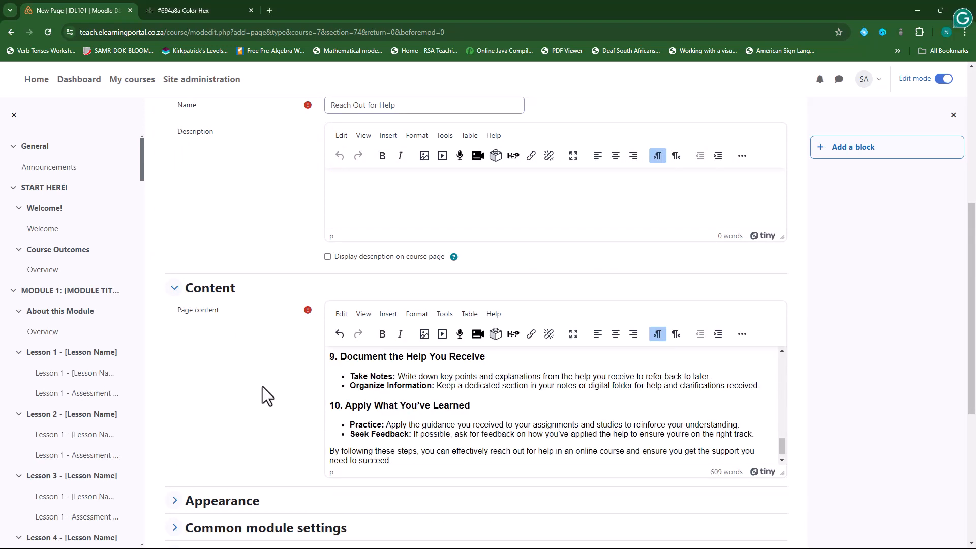
- Set the Reach Out for Help page's availability to "Make available but don't show on course page", then save and return to the course
{"action": "scroll", "coordinate": [262, 387], "scroll_direction": "down", "scroll_amount": 6}
{"action": "left_click", "coordinate": [175, 294]}
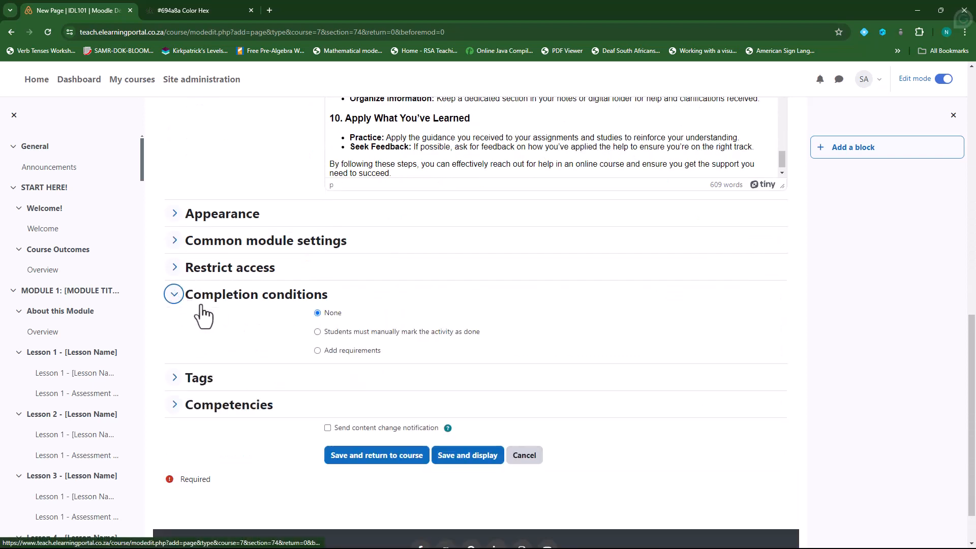
{"action": "left_click", "coordinate": [174, 240]}
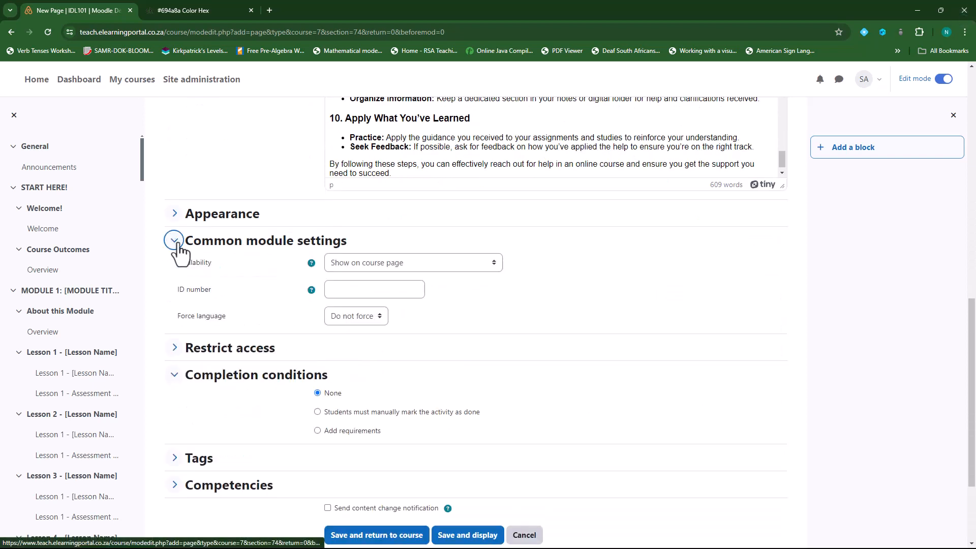
{"action": "left_click", "coordinate": [438, 263]}
{"action": "left_click", "coordinate": [441, 298]}
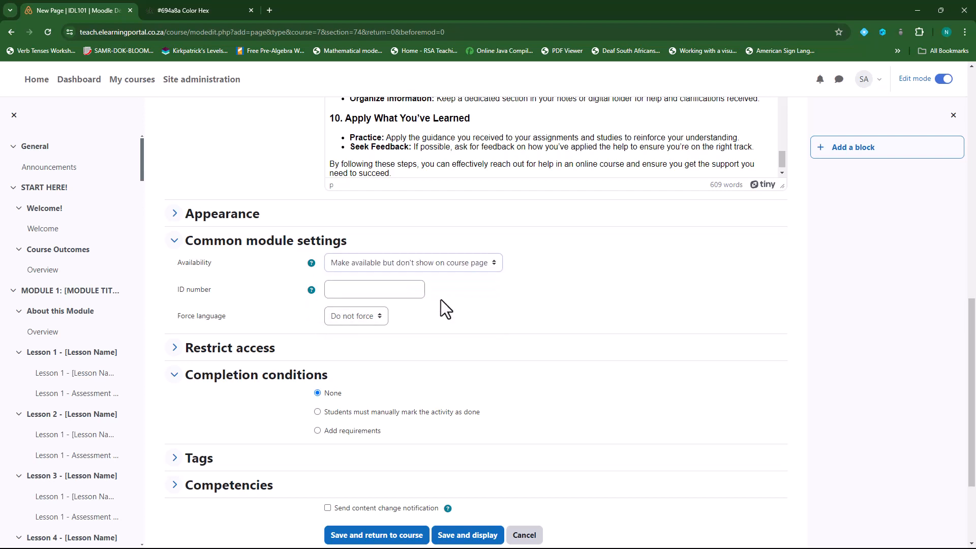
{"action": "scroll", "coordinate": [234, 406], "scroll_direction": "down", "scroll_amount": 2}
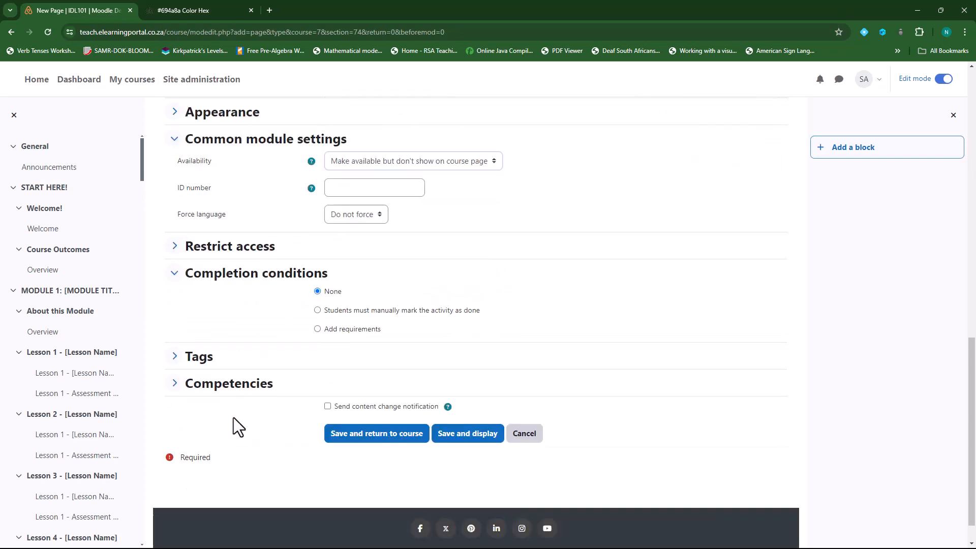
{"action": "left_click", "coordinate": [394, 437]}
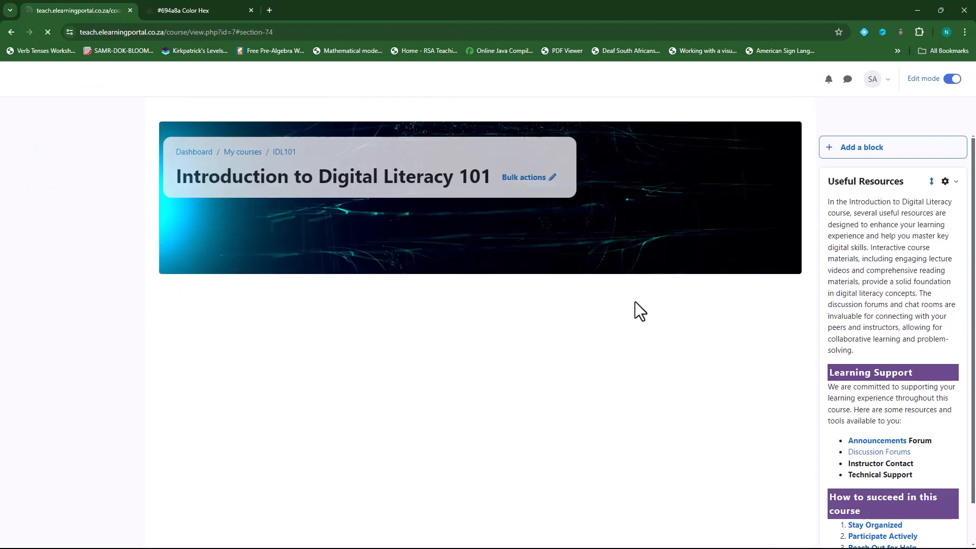
- Switch to the Student role to preview the course as a learner
{"action": "scroll", "coordinate": [944, 435], "scroll_direction": "down", "scroll_amount": 1}
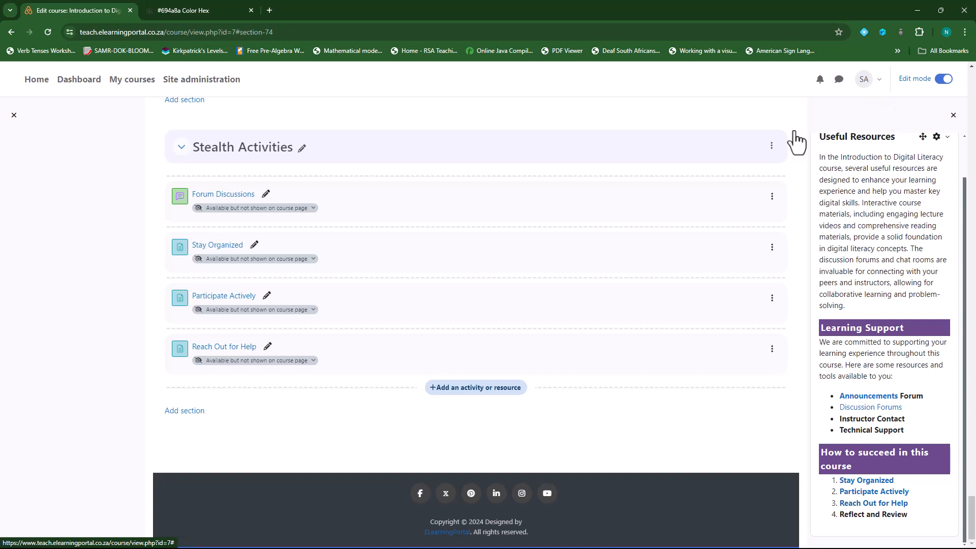
{"action": "left_click", "coordinate": [870, 80]}
{"action": "left_click", "coordinate": [808, 213]}
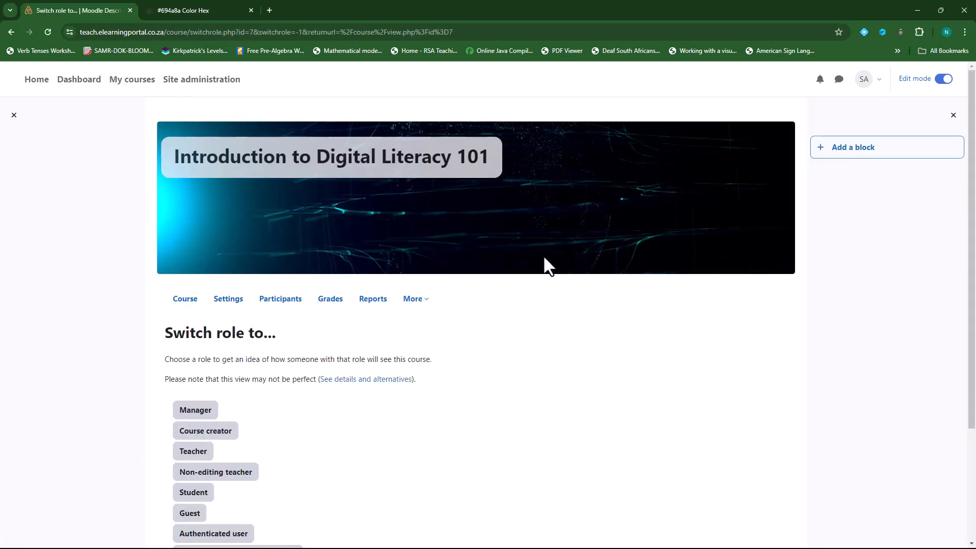
{"action": "scroll", "coordinate": [519, 264], "scroll_direction": "down", "scroll_amount": 3}
{"action": "left_click", "coordinate": [193, 342]}
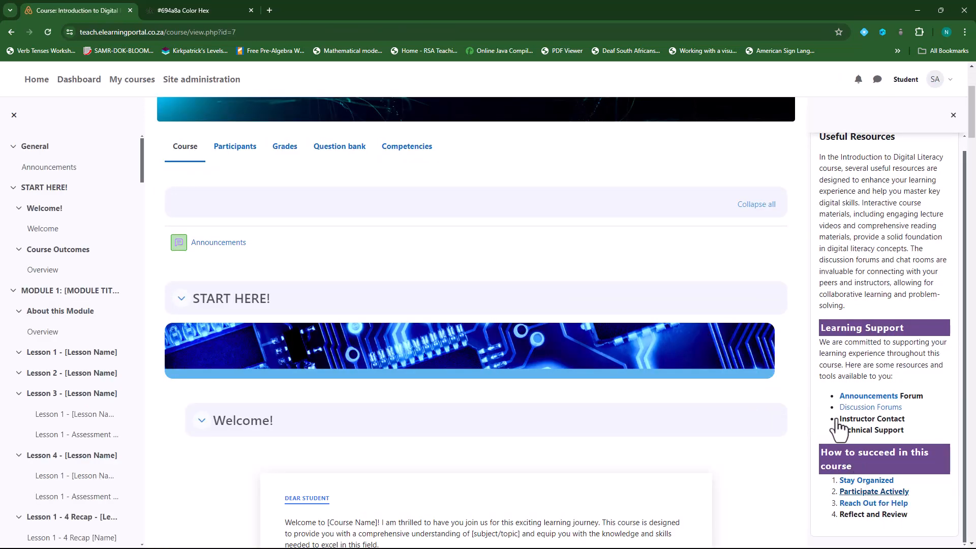
- Open the Stay Organized link in the Useful Resources block, look through its page, and go back to the course
{"action": "scroll", "coordinate": [865, 483], "scroll_direction": "down", "scroll_amount": 2}
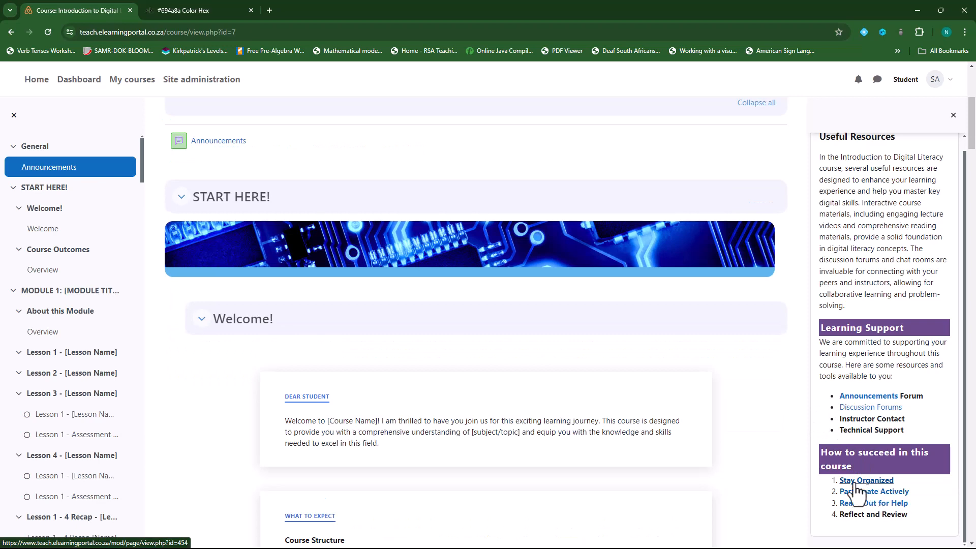
{"action": "left_click", "coordinate": [869, 481]}
{"action": "scroll", "coordinate": [477, 322], "scroll_direction": "down", "scroll_amount": 3}
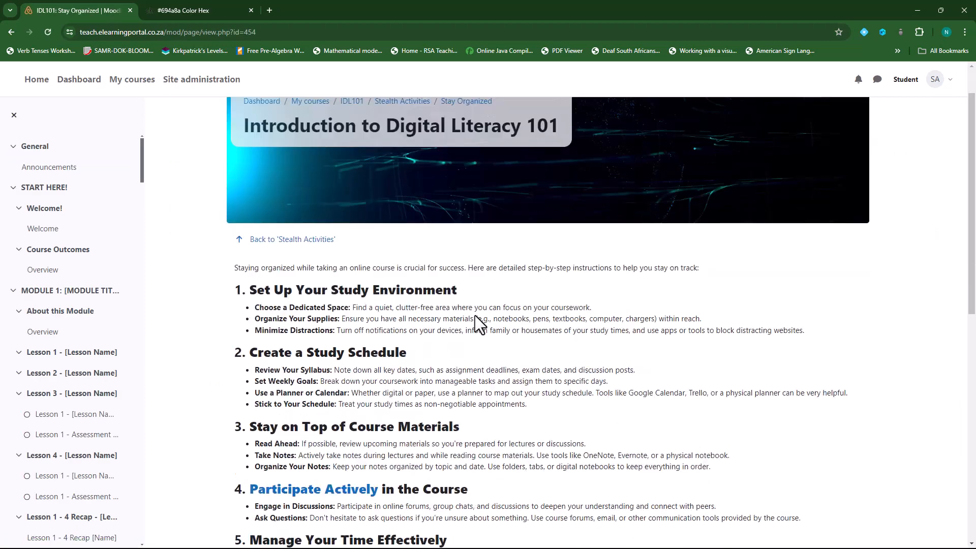
{"action": "scroll", "coordinate": [468, 450], "scroll_direction": "down", "scroll_amount": 2}
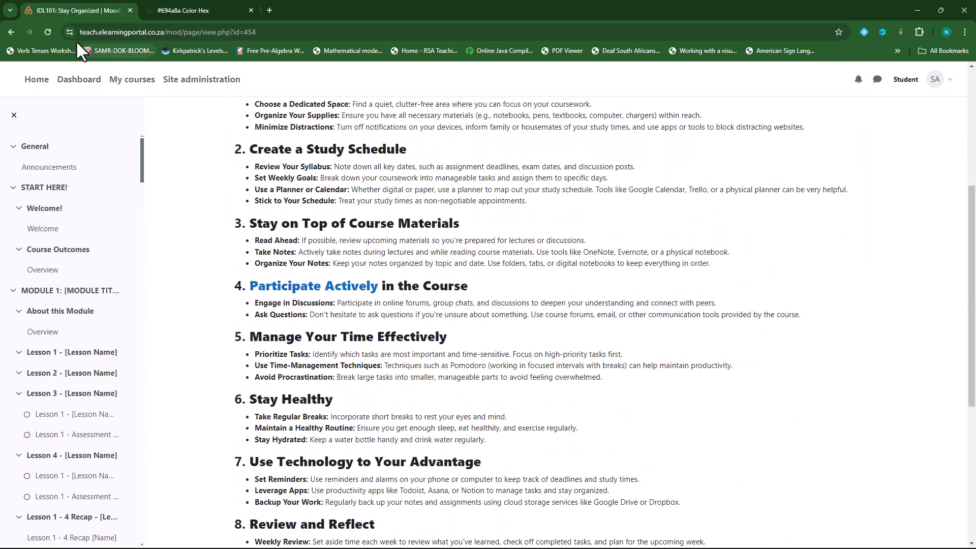
{"action": "left_click", "coordinate": [12, 32]}
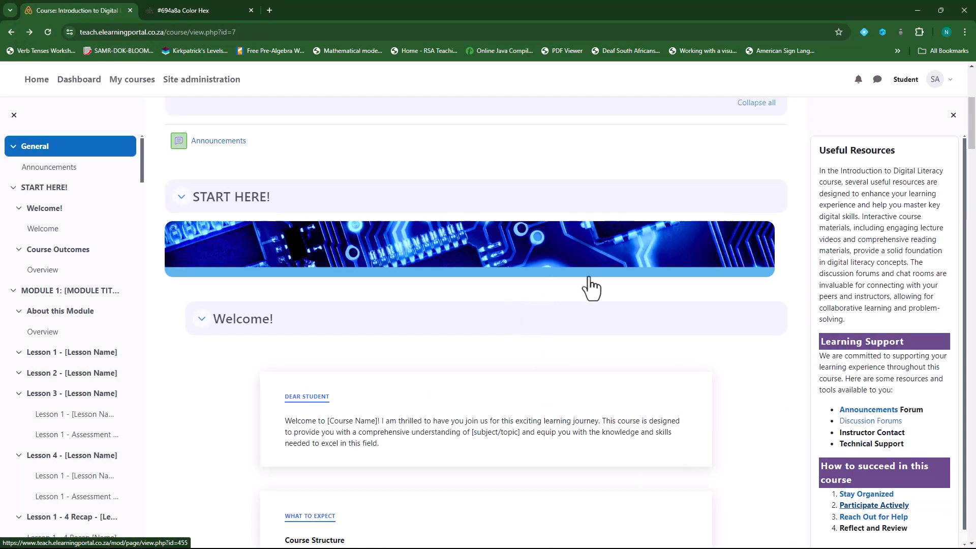
- Check the linked Participate Actively and Reach Out for Help pages as a student, returning to the course after each
{"action": "scroll", "coordinate": [386, 351], "scroll_direction": "down", "scroll_amount": 10}
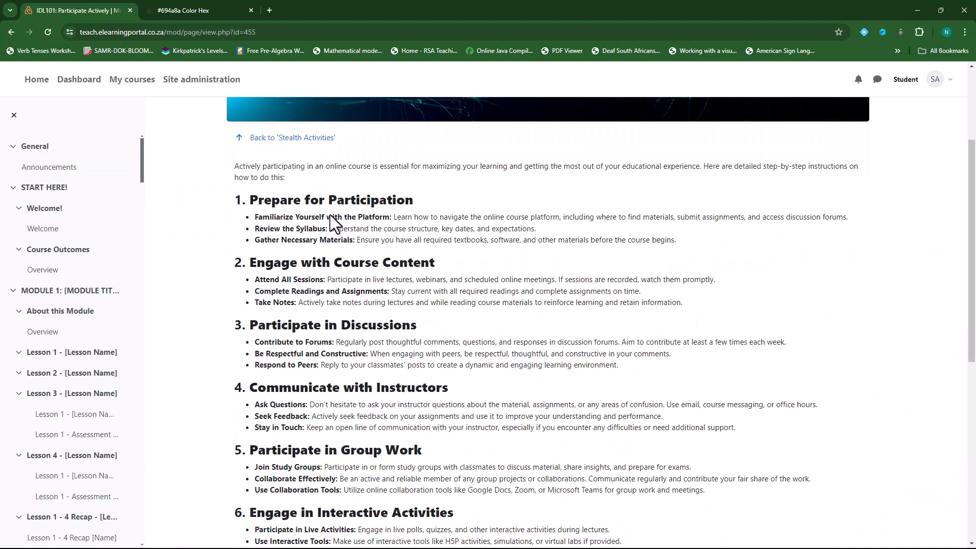
{"action": "scroll", "coordinate": [431, 350], "scroll_direction": "up", "scroll_amount": 10}
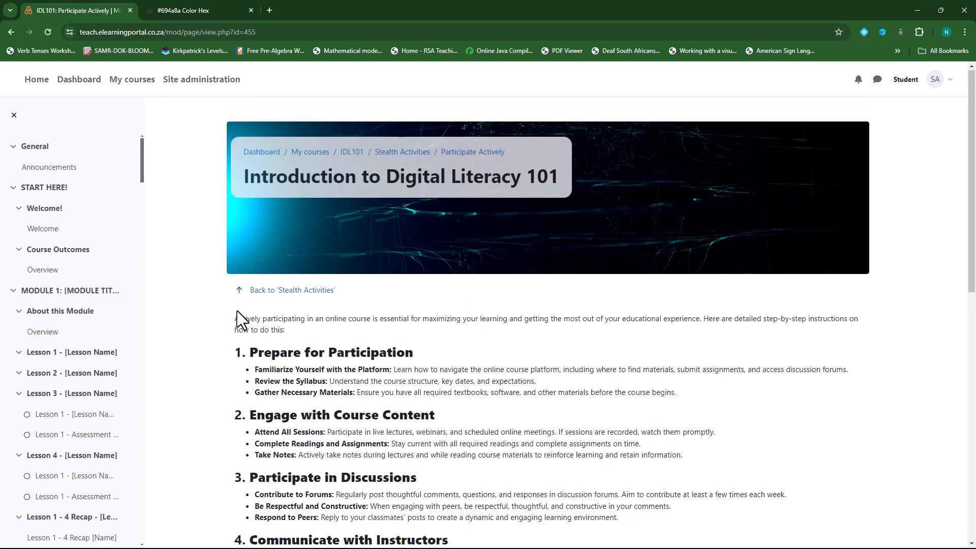
{"action": "left_click", "coordinate": [12, 32]}
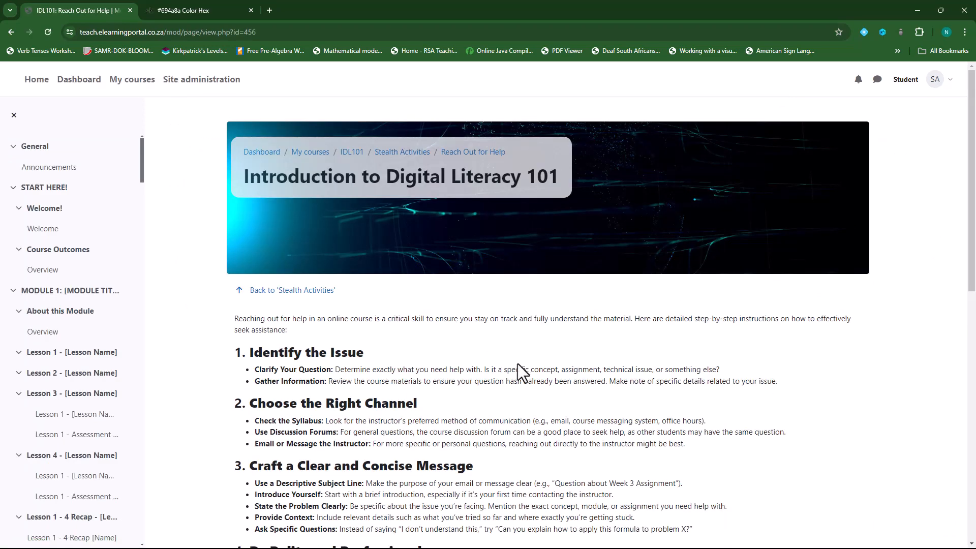
{"action": "left_click", "coordinate": [10, 33]}
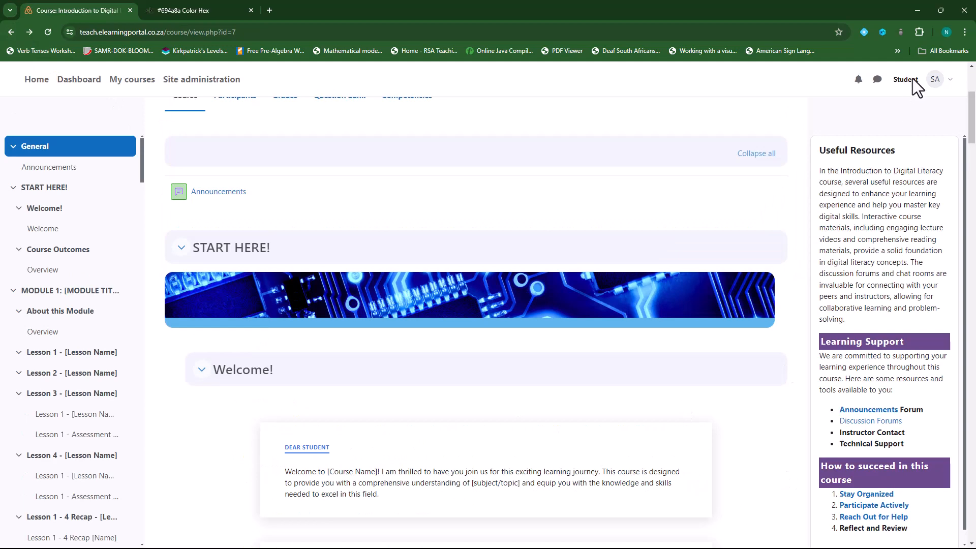
- Return to the normal role and turn edit mode on for the course
{"action": "left_click", "coordinate": [944, 82]}
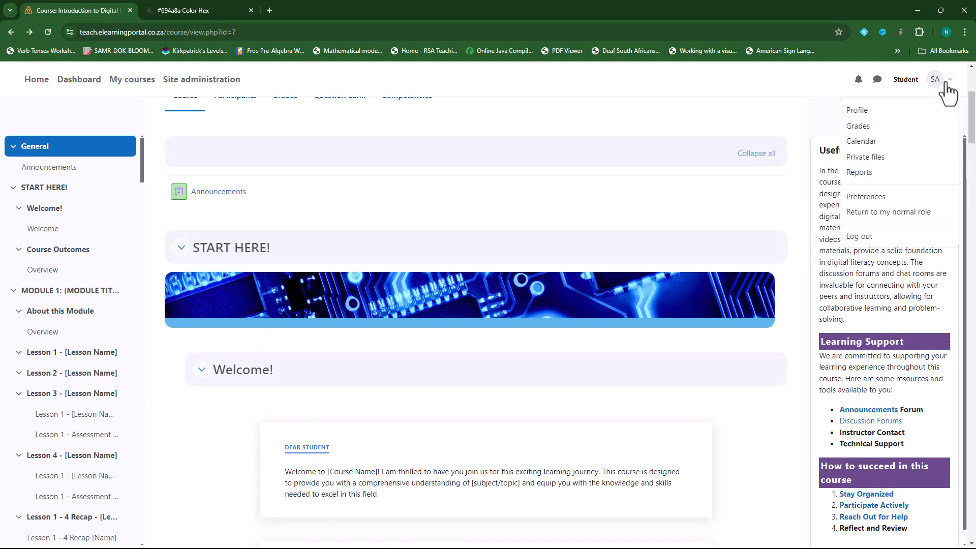
{"action": "left_click", "coordinate": [893, 215]}
{"action": "scroll", "coordinate": [585, 333], "scroll_direction": "down", "scroll_amount": 15}
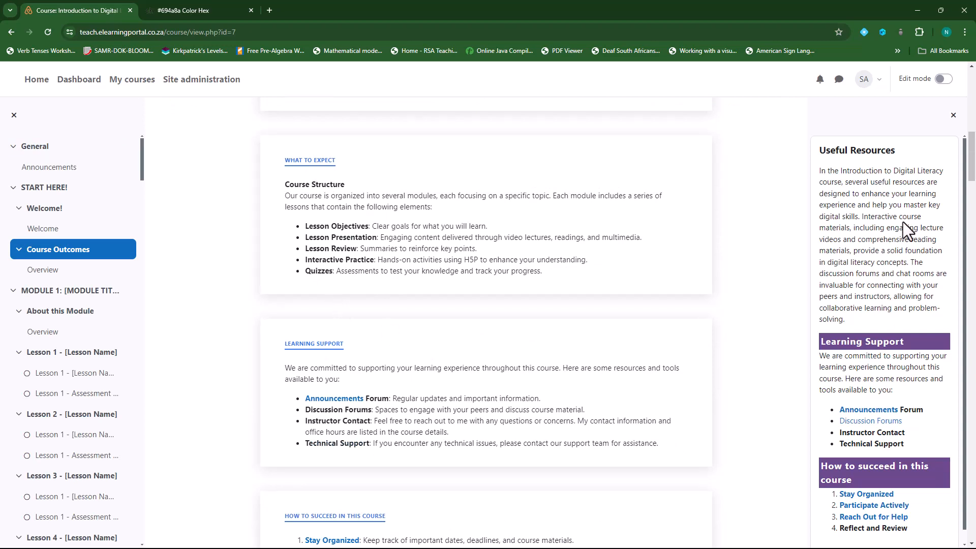
{"action": "scroll", "coordinate": [423, 312], "scroll_direction": "up", "scroll_amount": 6}
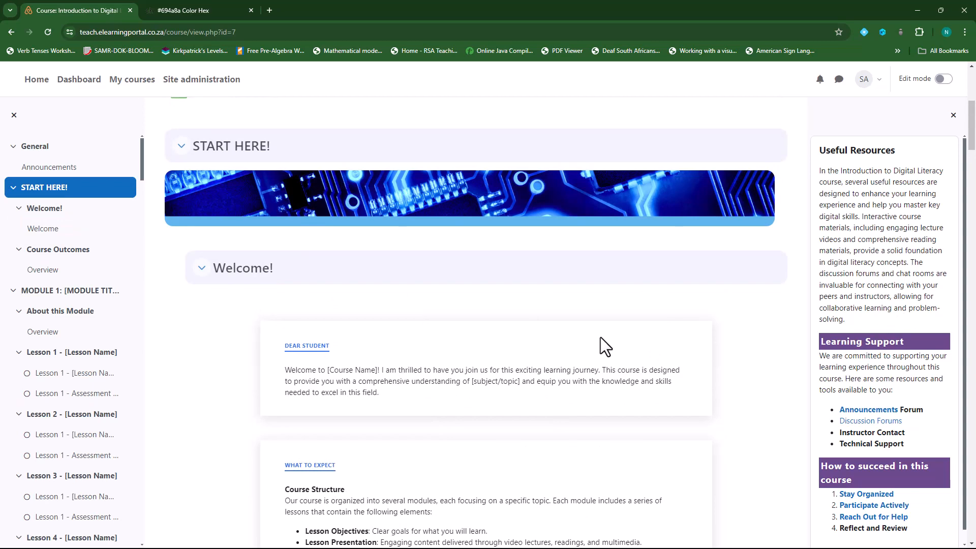
{"action": "left_click", "coordinate": [942, 79]}
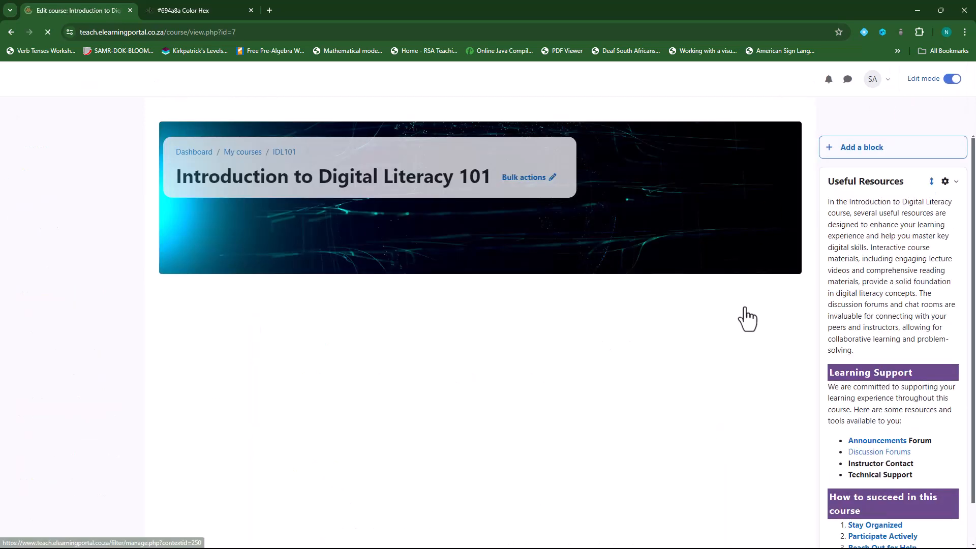
- Look over the course page from START HERE! and the Useful Resources block down to the Lesson 1 - 4 assignment and the following modules
{"action": "scroll", "coordinate": [635, 397], "scroll_direction": "down", "scroll_amount": 3}
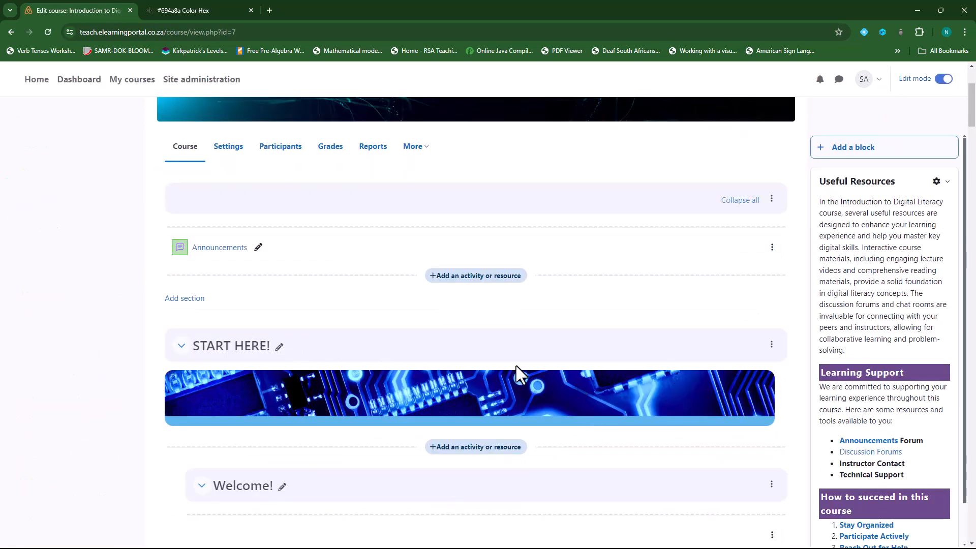
{"action": "scroll", "coordinate": [529, 361], "scroll_direction": "down", "scroll_amount": 2}
{"action": "scroll", "coordinate": [638, 405], "scroll_direction": "down", "scroll_amount": 1}
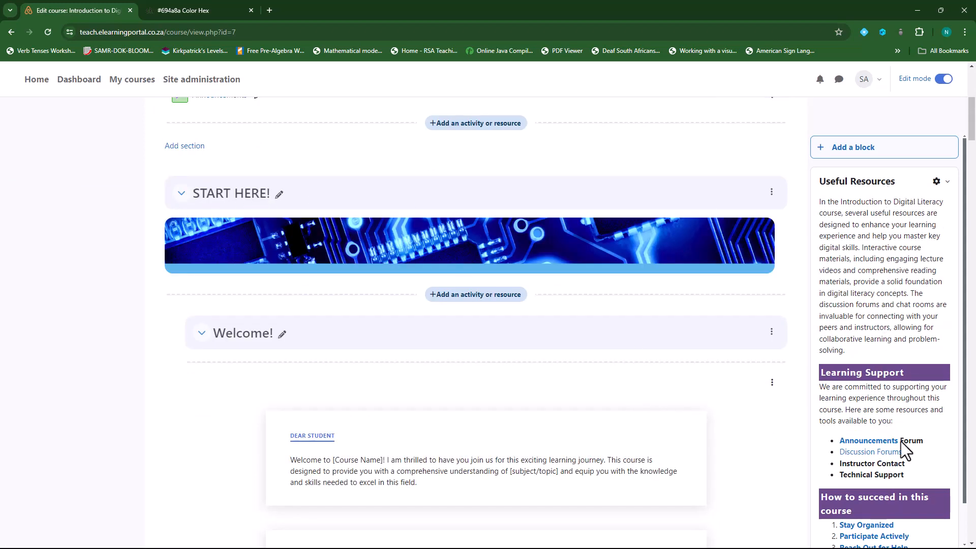
{"action": "scroll", "coordinate": [901, 442], "scroll_direction": "down", "scroll_amount": 1}
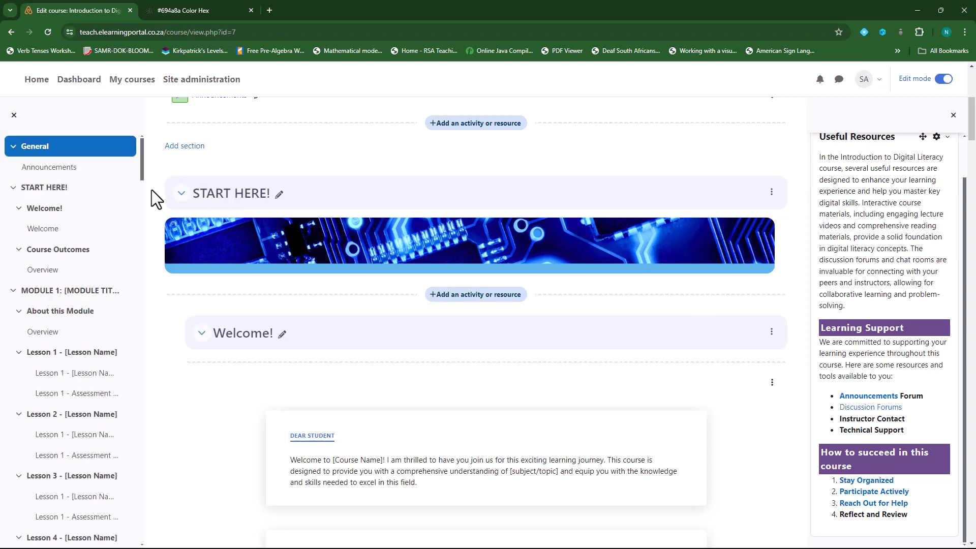
{"action": "scroll", "coordinate": [730, 336], "scroll_direction": "down", "scroll_amount": 2}
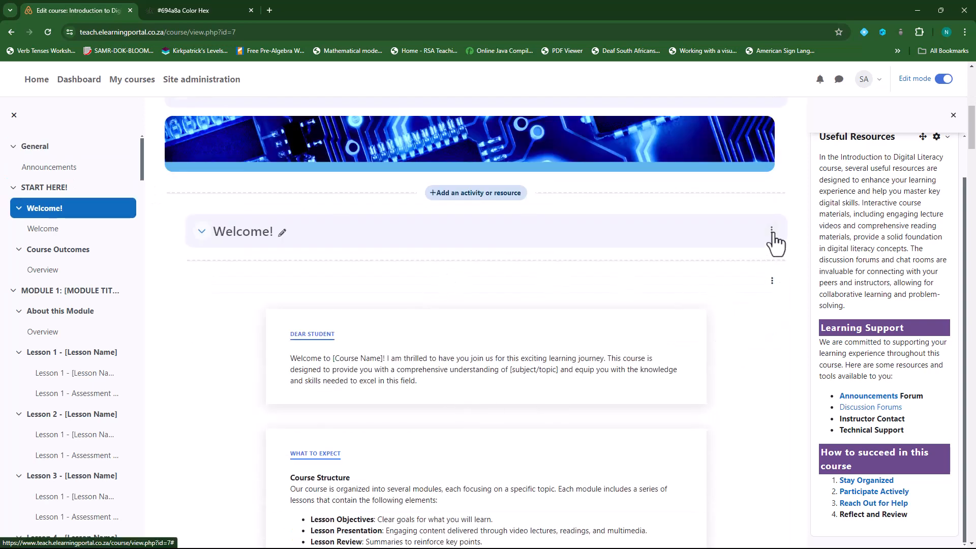
{"action": "left_click", "coordinate": [772, 232]}
{"action": "scroll", "coordinate": [517, 270], "scroll_direction": "down", "scroll_amount": 8}
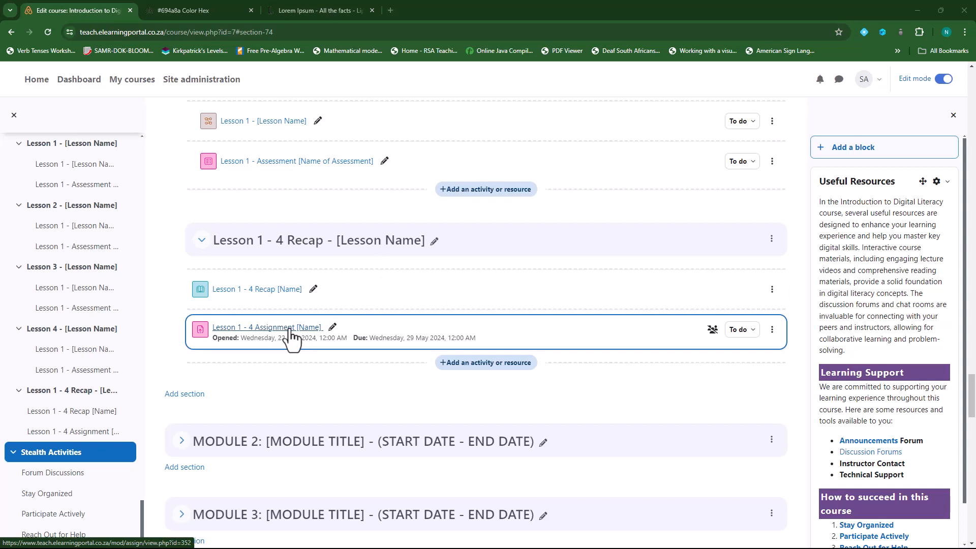
{"action": "scroll", "coordinate": [292, 338], "scroll_direction": "down", "scroll_amount": 5}
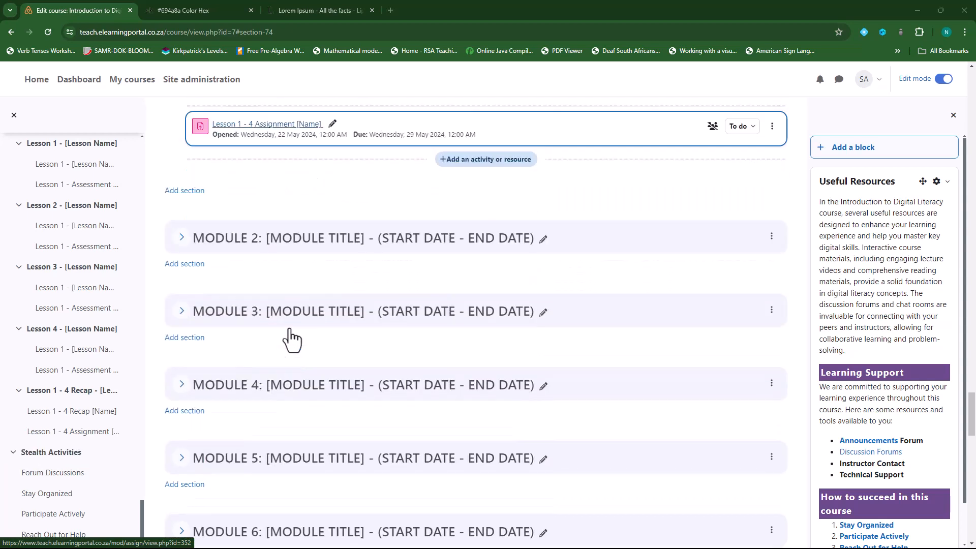
{"action": "scroll", "coordinate": [361, 349], "scroll_direction": "up", "scroll_amount": 3}
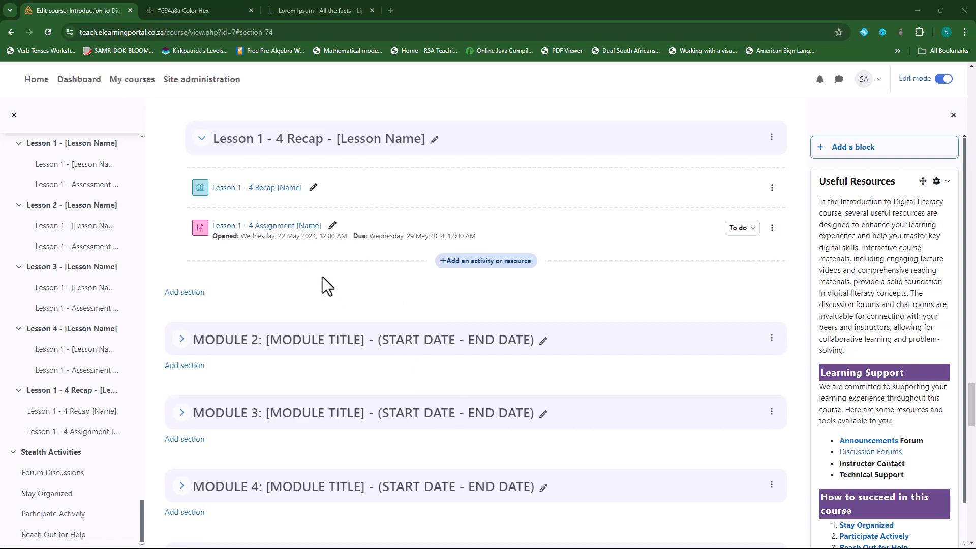
- Add a new Page resource named "Memo" to the Stealth Activities section
{"action": "scroll", "coordinate": [322, 276], "scroll_direction": "down", "scroll_amount": 20}
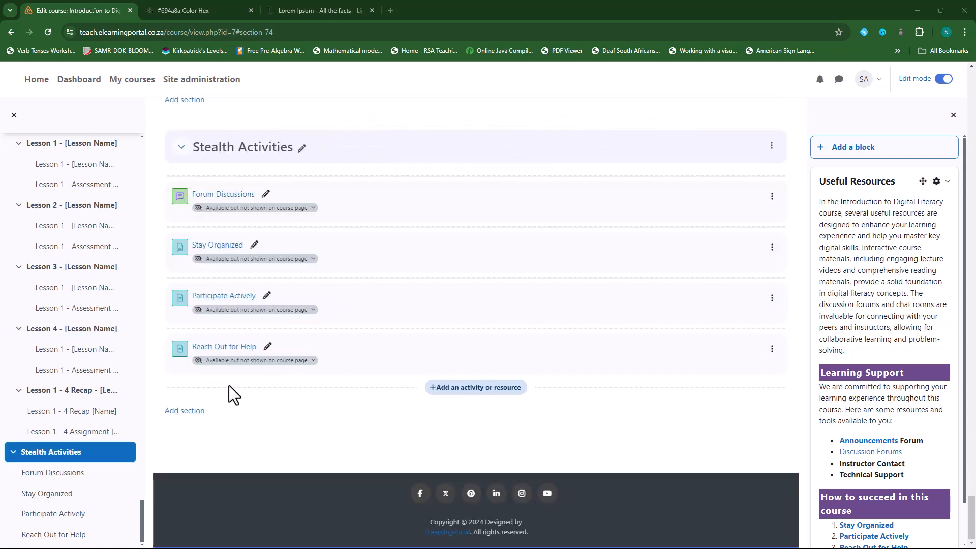
{"action": "left_click", "coordinate": [461, 389]}
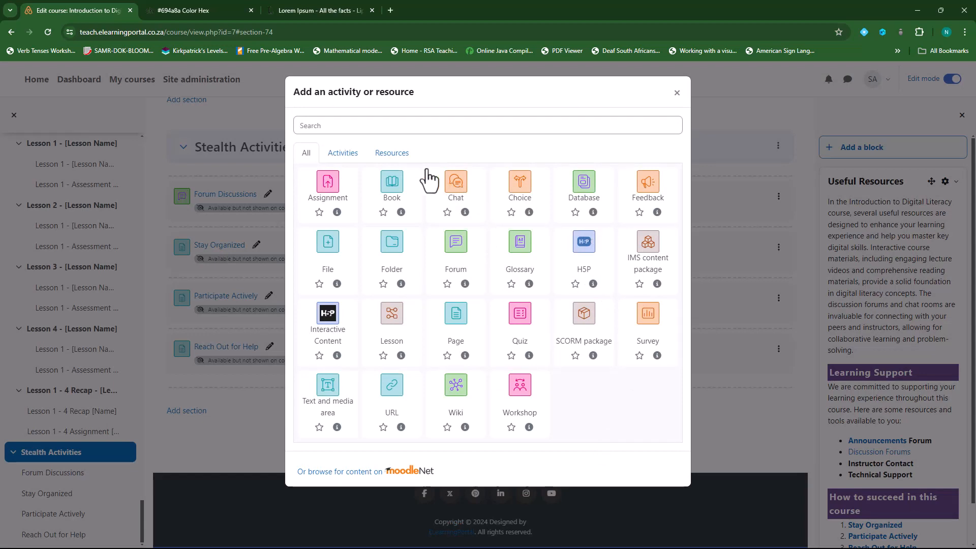
{"action": "left_click", "coordinate": [393, 154]}
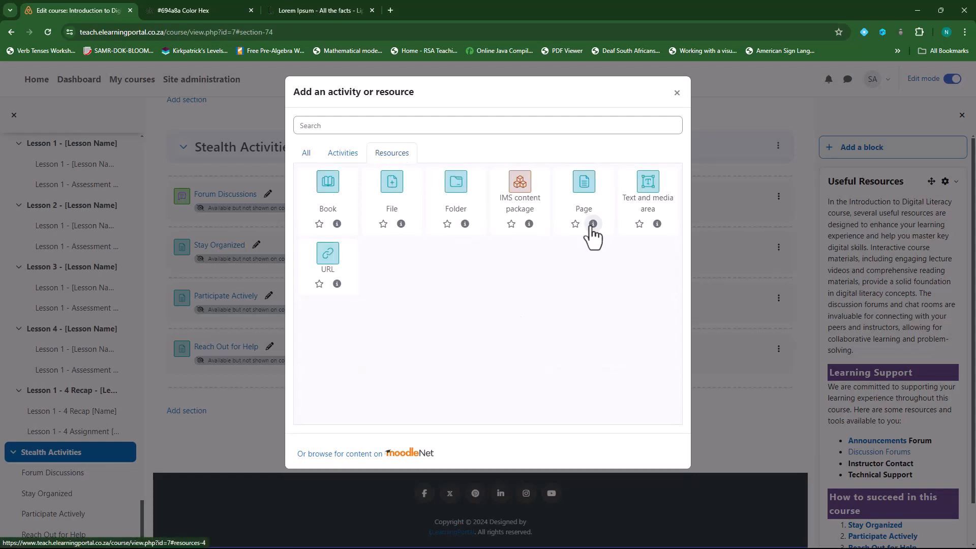
{"action": "left_click", "coordinate": [585, 188]}
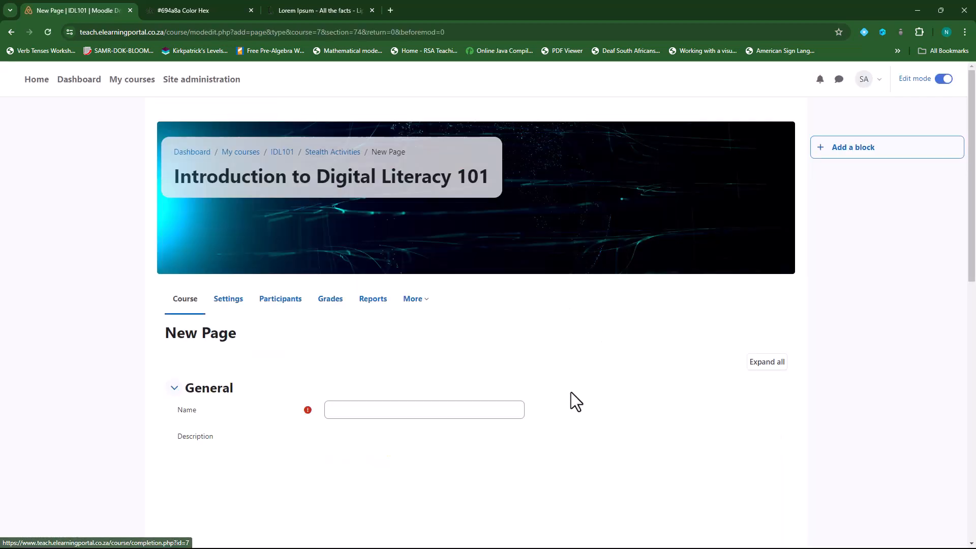
{"action": "left_click", "coordinate": [391, 411]}
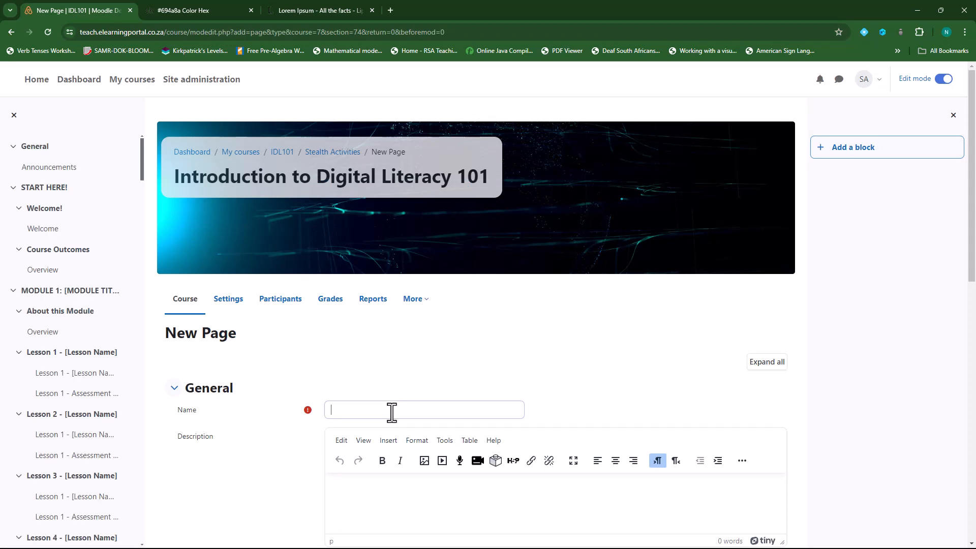
{"action": "type", "text": "Memo"}
- Enter "Memo" as the first line of the Memo page's content
{"action": "scroll", "coordinate": [392, 411], "scroll_direction": "down", "scroll_amount": 4}
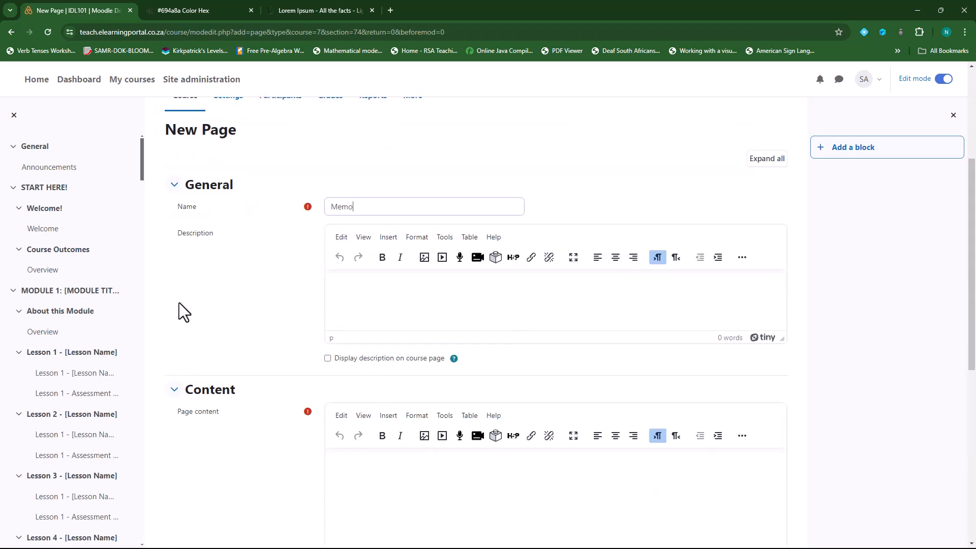
{"action": "scroll", "coordinate": [284, 300], "scroll_direction": "down", "scroll_amount": 3}
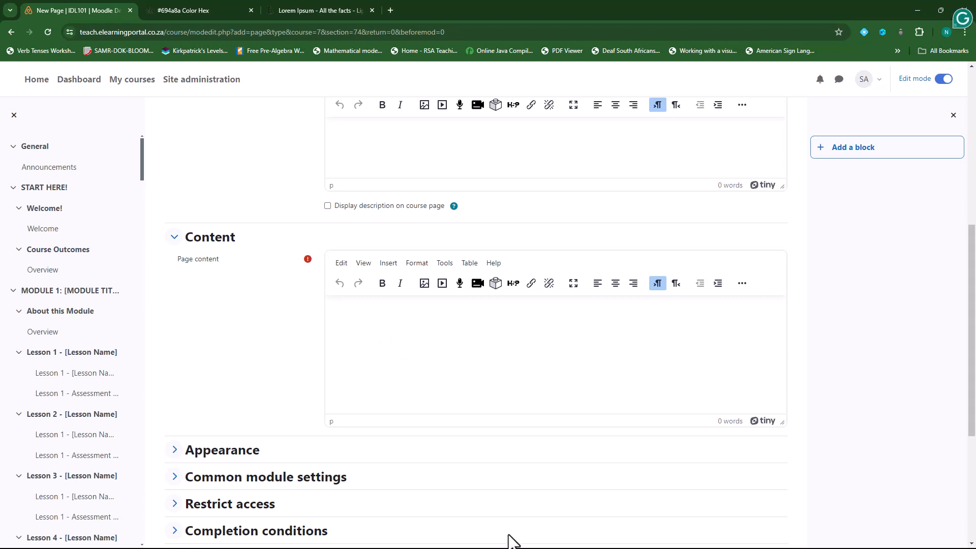
{"action": "type", "text": "Memo"}
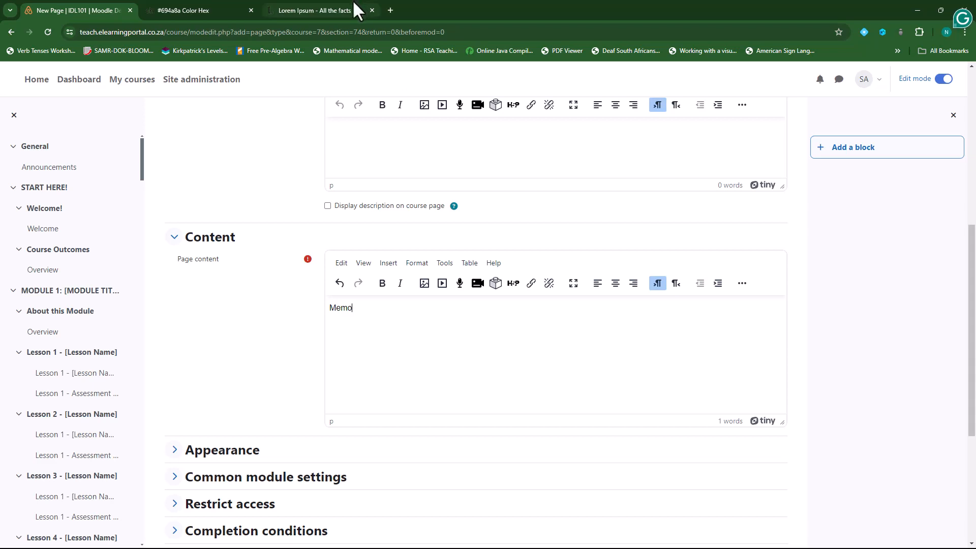
- Copy the selected Lorem Ipsum text from the lipsum.com tab and paste it over the Memo page's content
{"action": "left_click", "coordinate": [337, 8]}
{"action": "right_click", "coordinate": [337, 98]}
{"action": "left_click", "coordinate": [366, 108]}
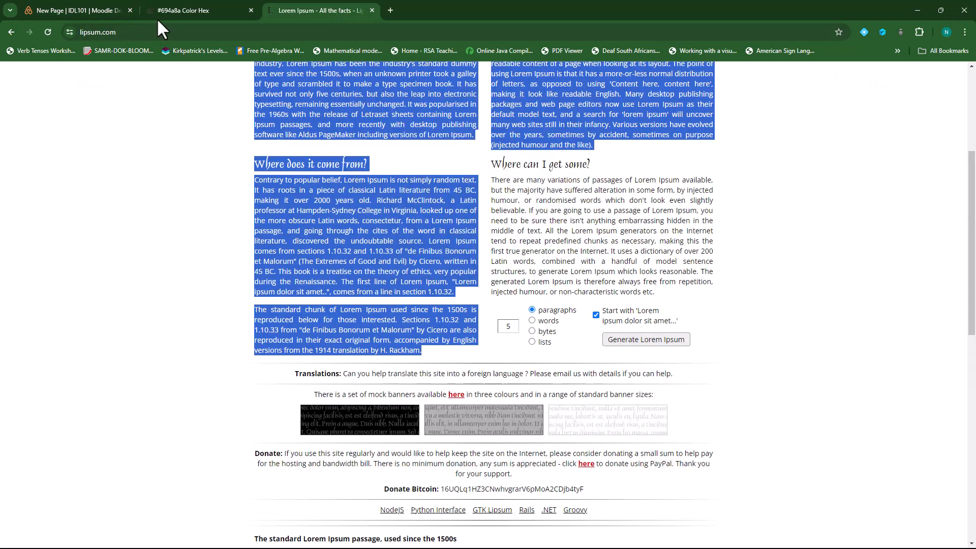
{"action": "left_click", "coordinate": [92, 9]}
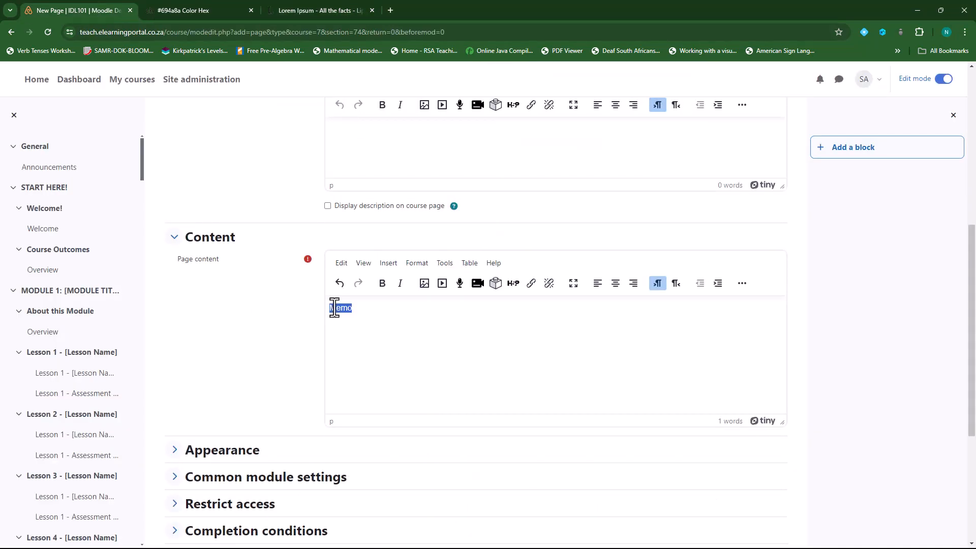
{"action": "left_click_drag", "start_coordinate": [335, 308], "coordinate": [331, 308]}
{"action": "key", "text": "ctrl+v"}
- Set the Memo page's availability to "Make available but don't show on course page"
{"action": "scroll", "coordinate": [271, 348], "scroll_direction": "down", "scroll_amount": 5}
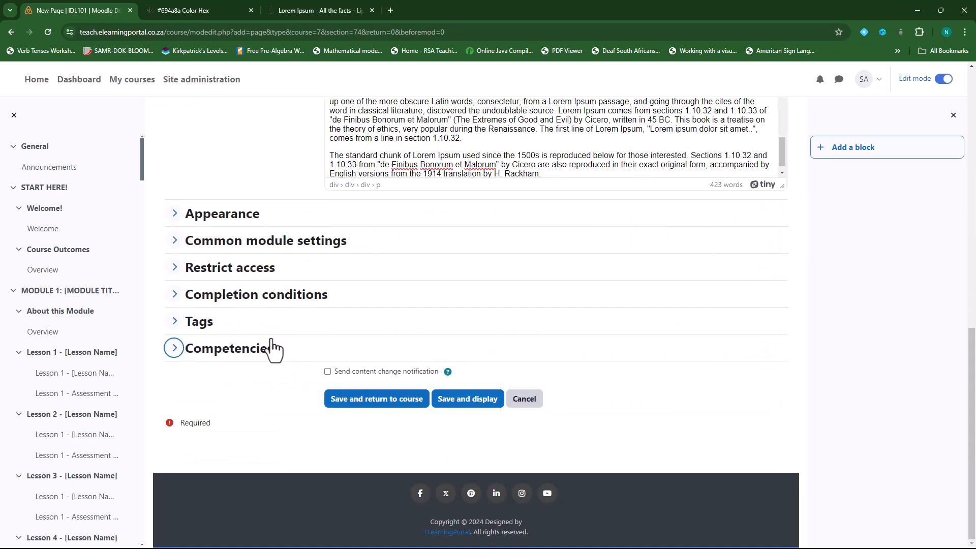
{"action": "left_click", "coordinate": [175, 241]}
{"action": "left_click", "coordinate": [447, 264]}
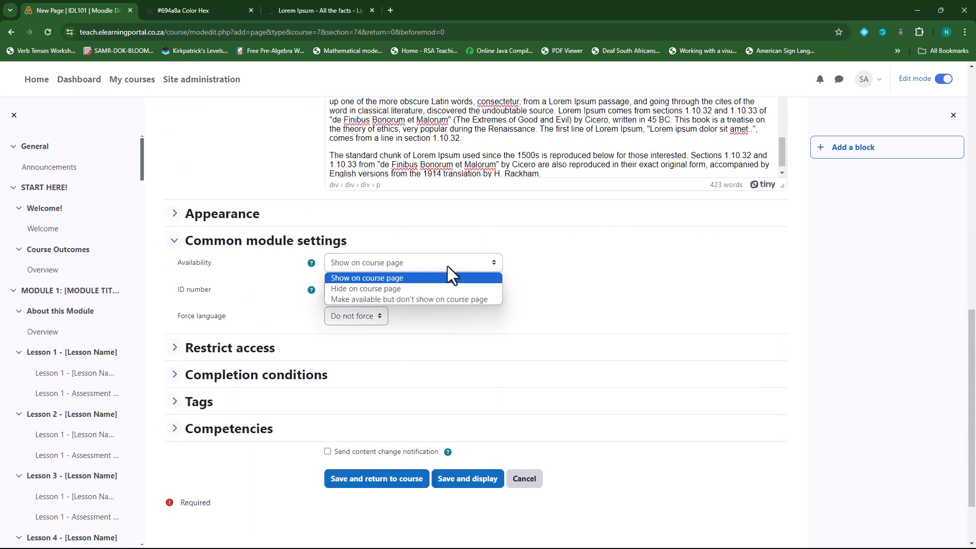
{"action": "left_click", "coordinate": [440, 299]}
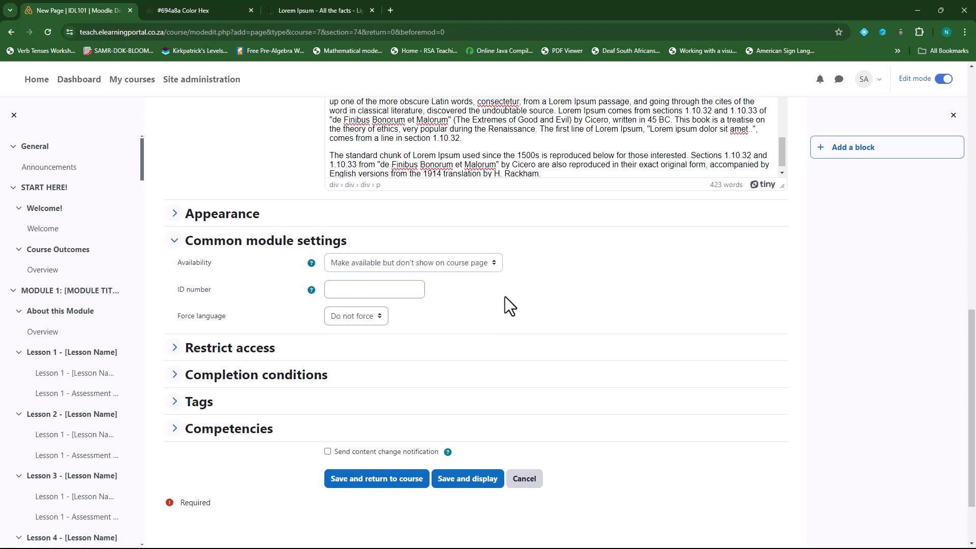
- Add an activity completion access restriction to the Memo page based on "Lesson 1 - 4 Assignment [Name]"
{"action": "left_click", "coordinate": [174, 348]}
{"action": "left_click", "coordinate": [372, 398]}
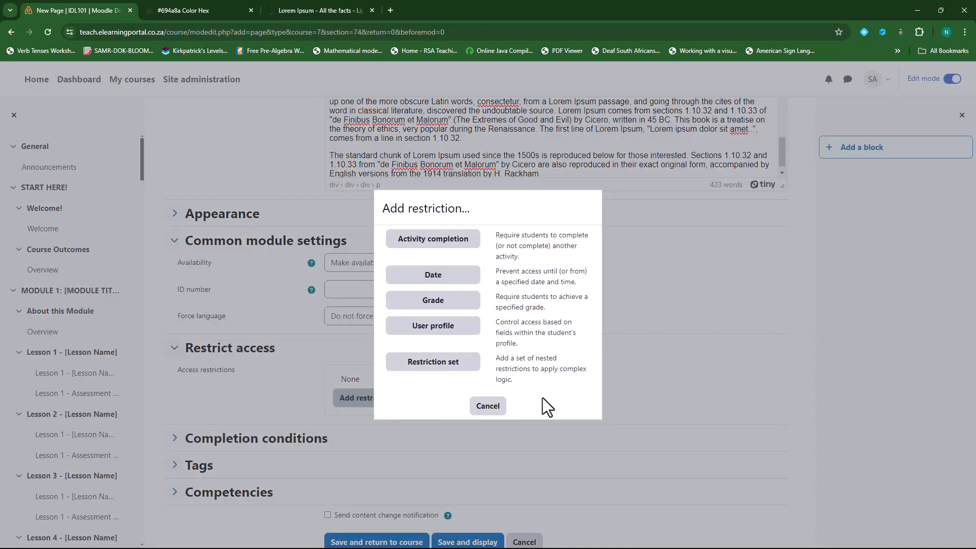
{"action": "left_click", "coordinate": [433, 238]}
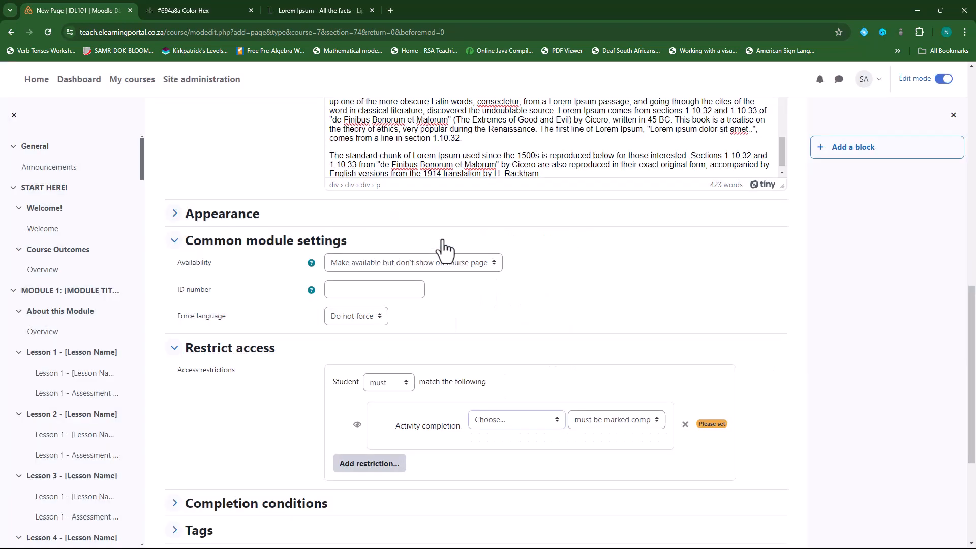
{"action": "scroll", "coordinate": [571, 332], "scroll_direction": "down", "scroll_amount": 2}
{"action": "left_click", "coordinate": [559, 318]}
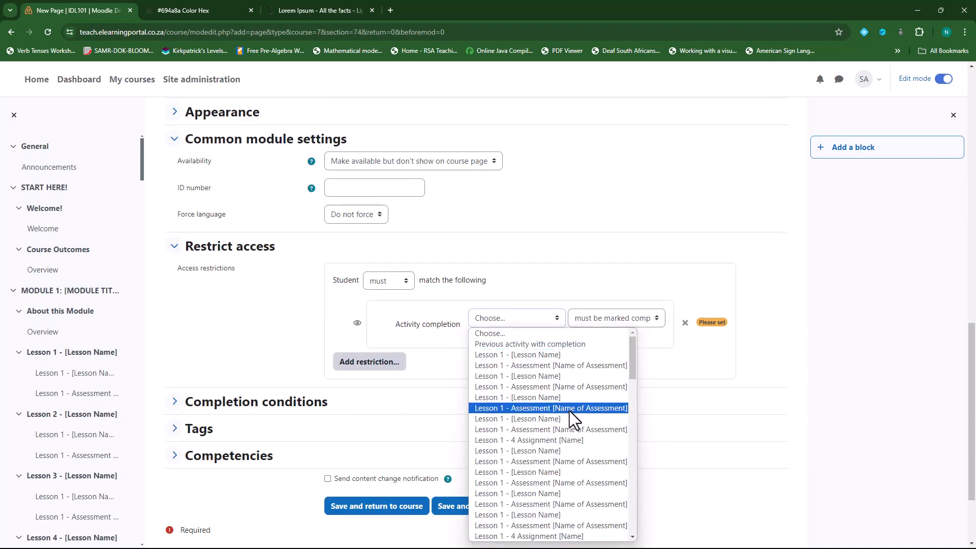
{"action": "scroll", "coordinate": [569, 408], "scroll_direction": "down", "scroll_amount": 2}
{"action": "scroll", "coordinate": [569, 408], "scroll_direction": "down", "scroll_amount": 3}
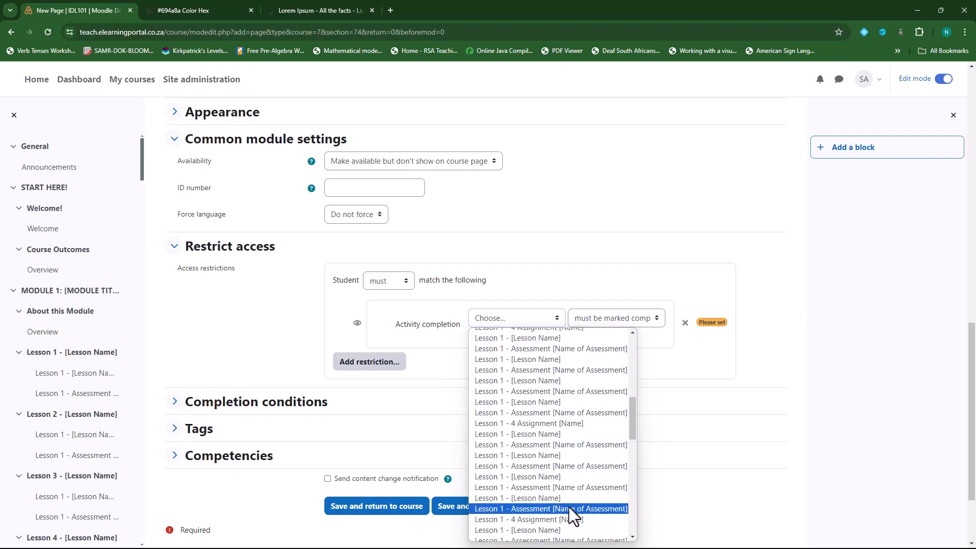
{"action": "left_click", "coordinate": [559, 519]}
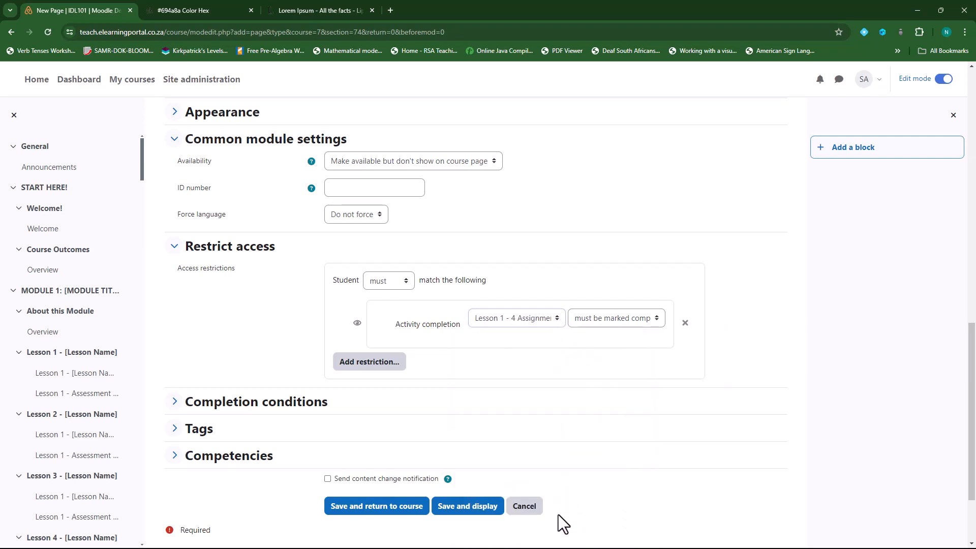
- Set the restriction to "must be marked complete" and save the Memo page, returning to the course
{"action": "left_click", "coordinate": [651, 318]}
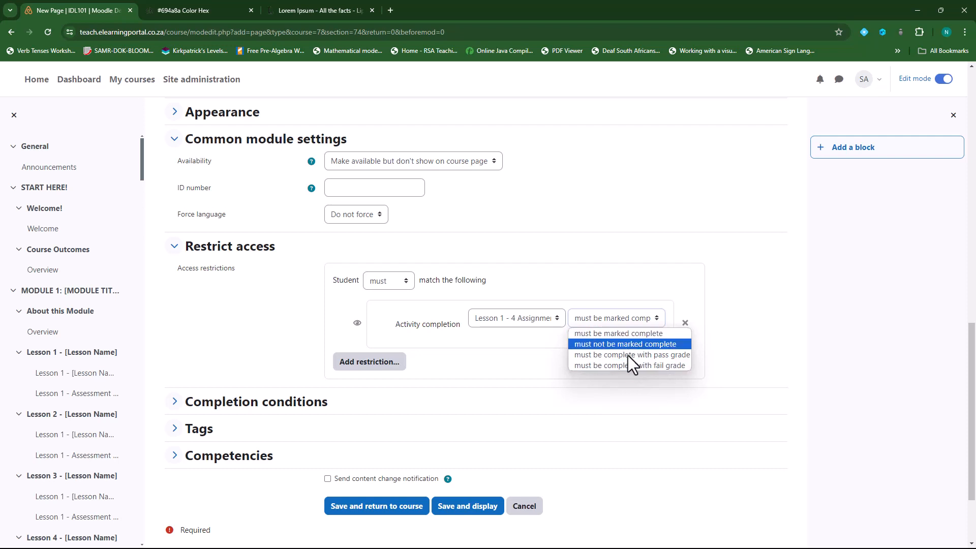
{"action": "left_click", "coordinate": [631, 333]}
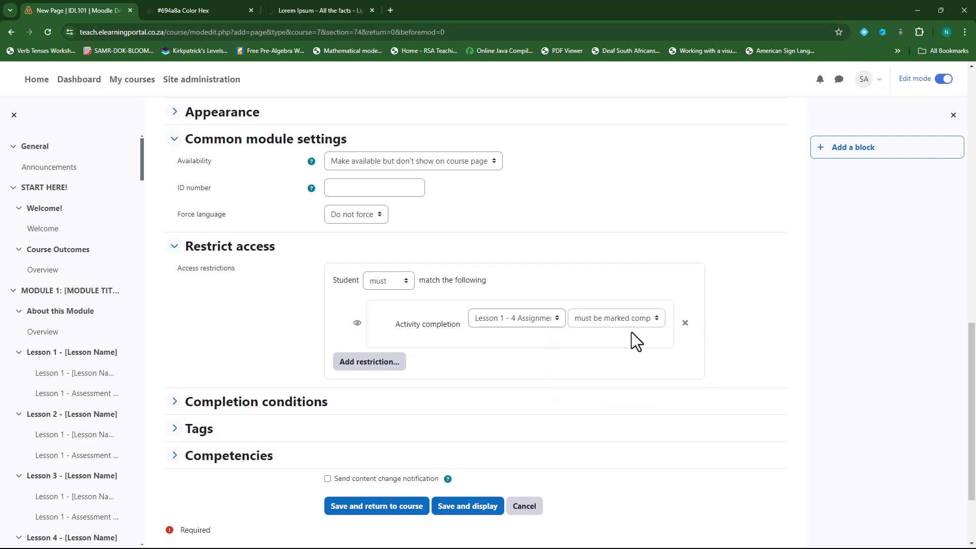
{"action": "left_click", "coordinate": [420, 515]}
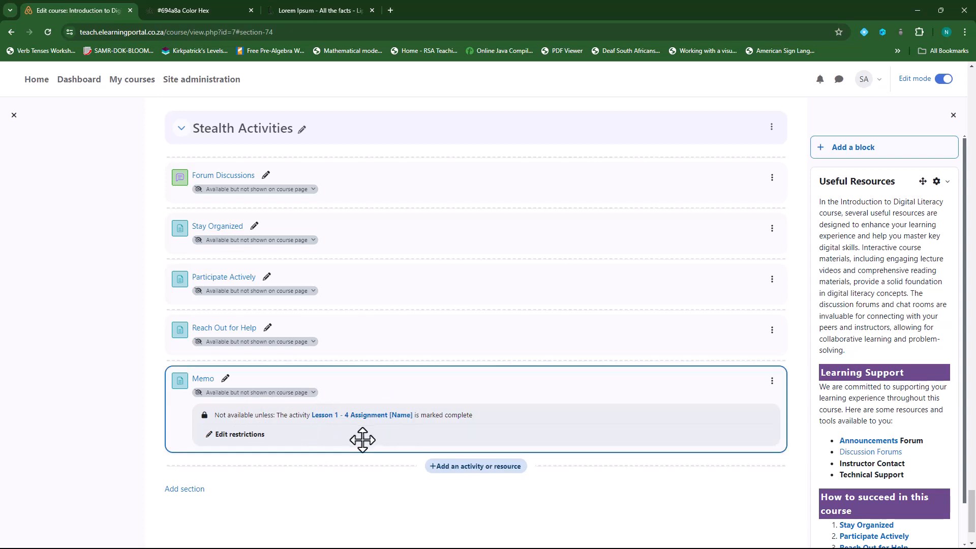
- Switch the role in the course to Student
{"action": "scroll", "coordinate": [398, 445], "scroll_direction": "up", "scroll_amount": 3}
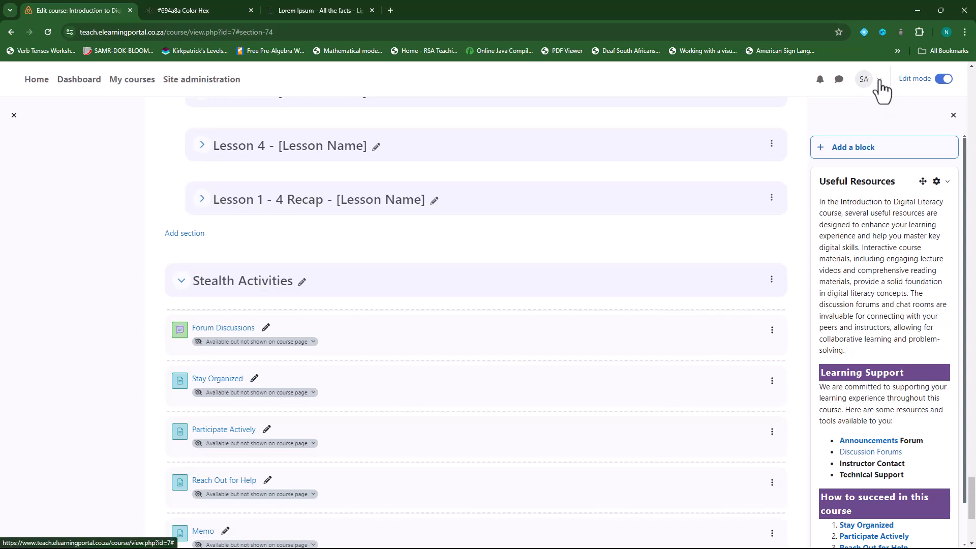
{"action": "left_click", "coordinate": [881, 90]}
{"action": "left_click", "coordinate": [821, 212]}
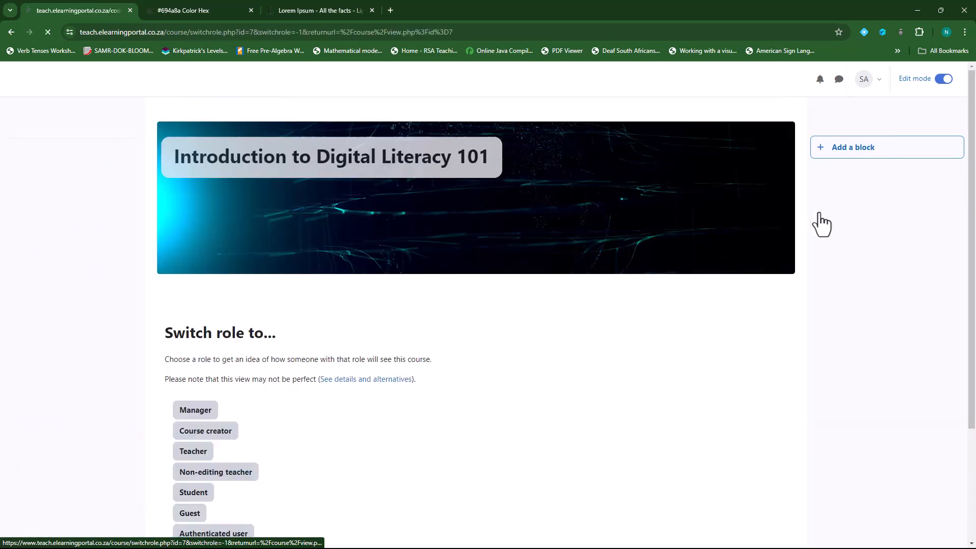
{"action": "scroll", "coordinate": [311, 421], "scroll_direction": "down", "scroll_amount": 2}
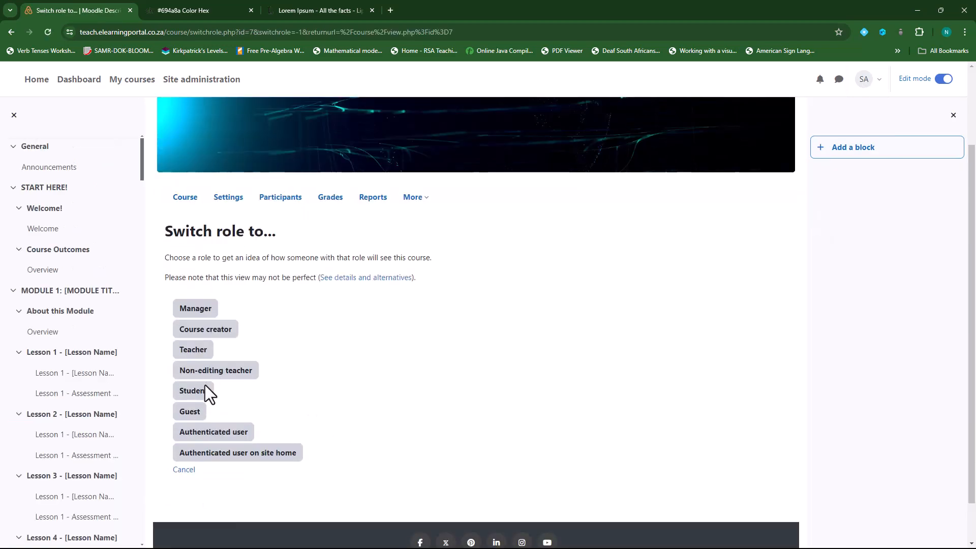
{"action": "left_click", "coordinate": [193, 391]}
- Check what the Stealth Activities section at the end of the course page offers a student
{"action": "scroll", "coordinate": [486, 384], "scroll_direction": "down", "scroll_amount": 4}
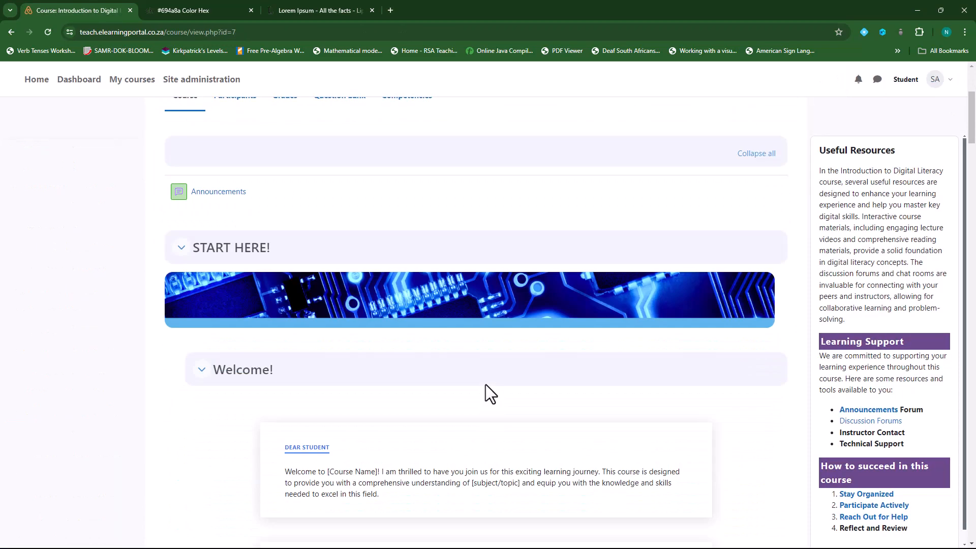
{"action": "scroll", "coordinate": [486, 384], "scroll_direction": "down", "scroll_amount": 20}
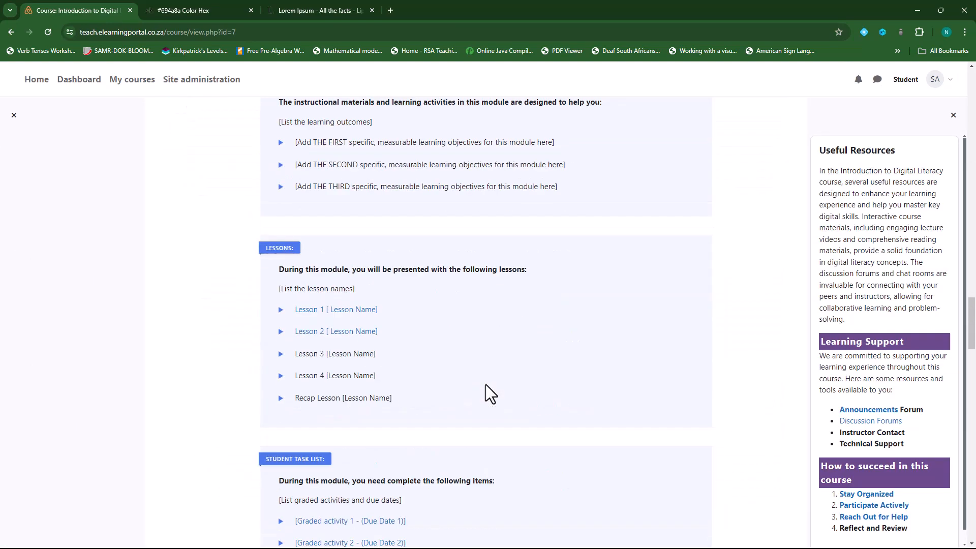
{"action": "scroll", "coordinate": [486, 384], "scroll_direction": "down", "scroll_amount": 20}
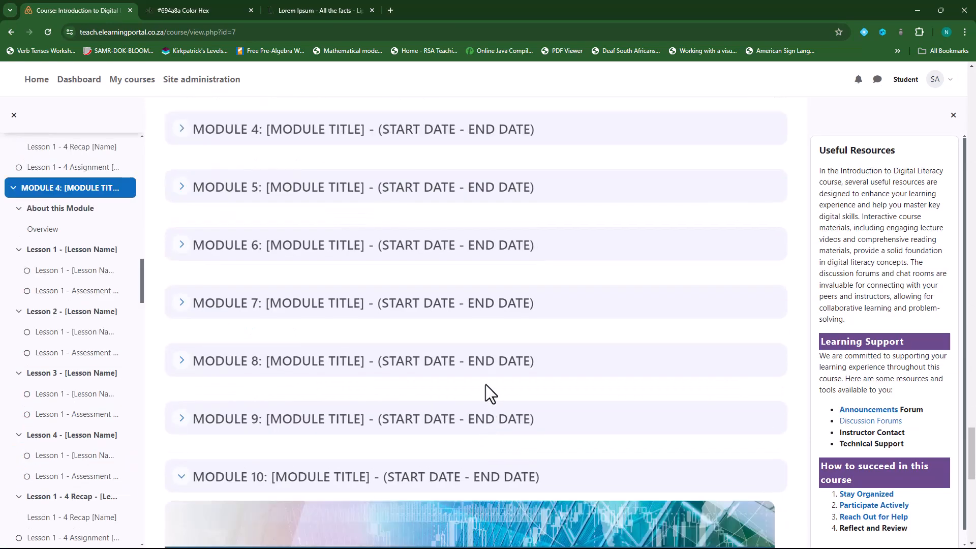
{"action": "scroll", "coordinate": [485, 385], "scroll_direction": "down", "scroll_amount": 10}
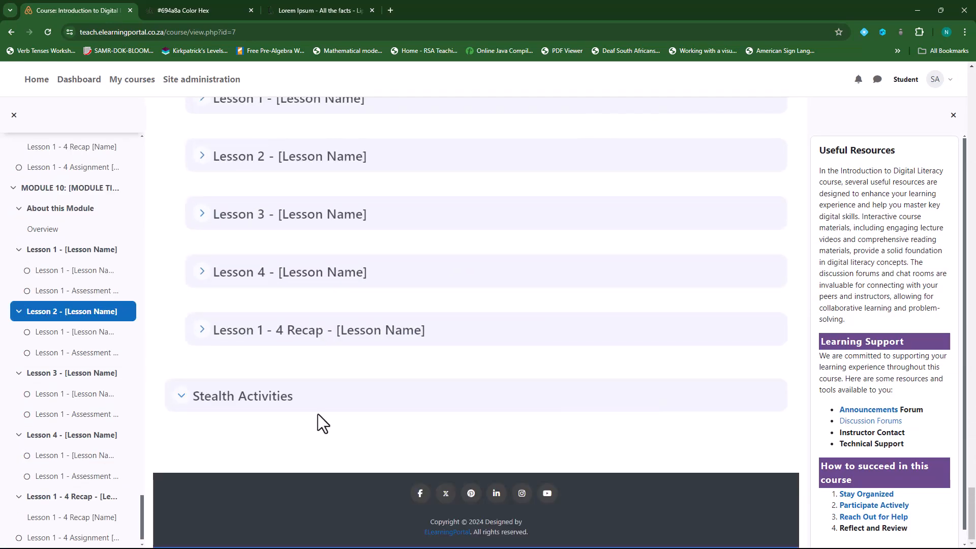
{"action": "left_click", "coordinate": [188, 401]}
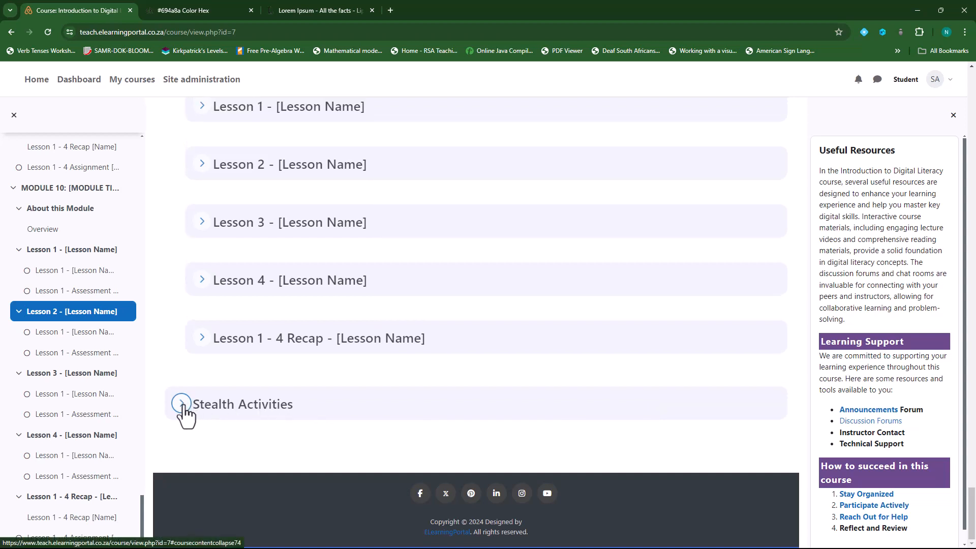
{"action": "left_click", "coordinate": [183, 406]}
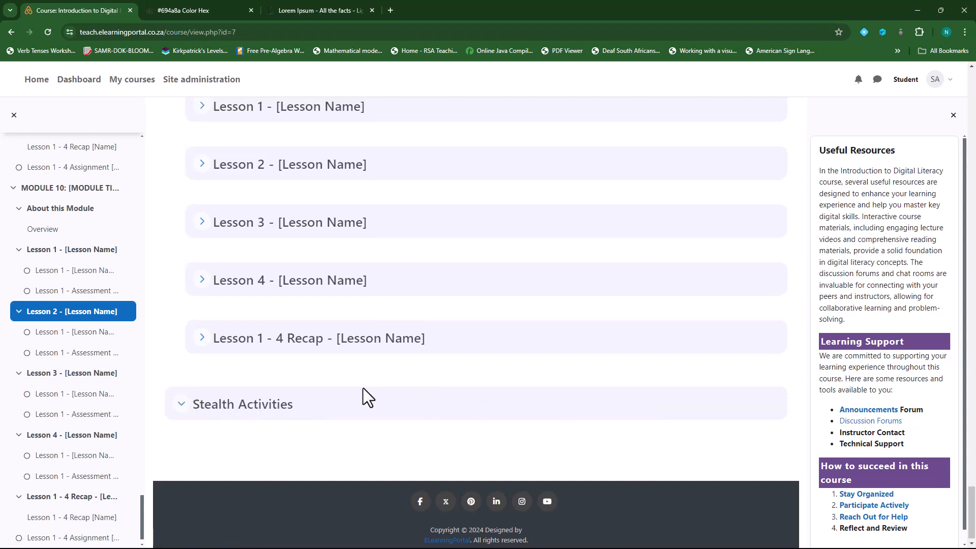
{"action": "left_click", "coordinate": [182, 405]}
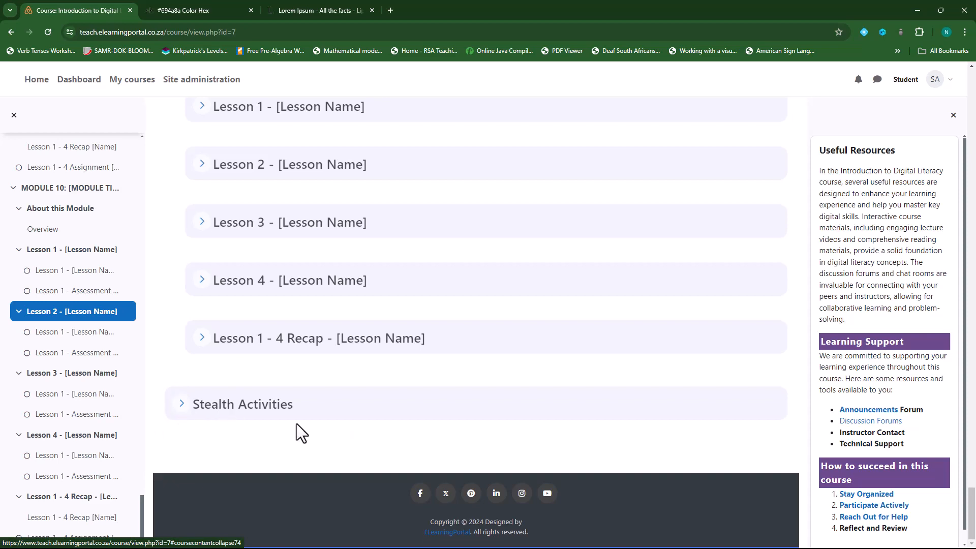
- Look over Module 1 as a student, from its overview through the lessons to the Lesson 1 - 4 Recap section
{"action": "scroll", "coordinate": [305, 424], "scroll_direction": "up", "scroll_amount": 7}
{"action": "scroll", "coordinate": [310, 423], "scroll_direction": "up", "scroll_amount": 16}
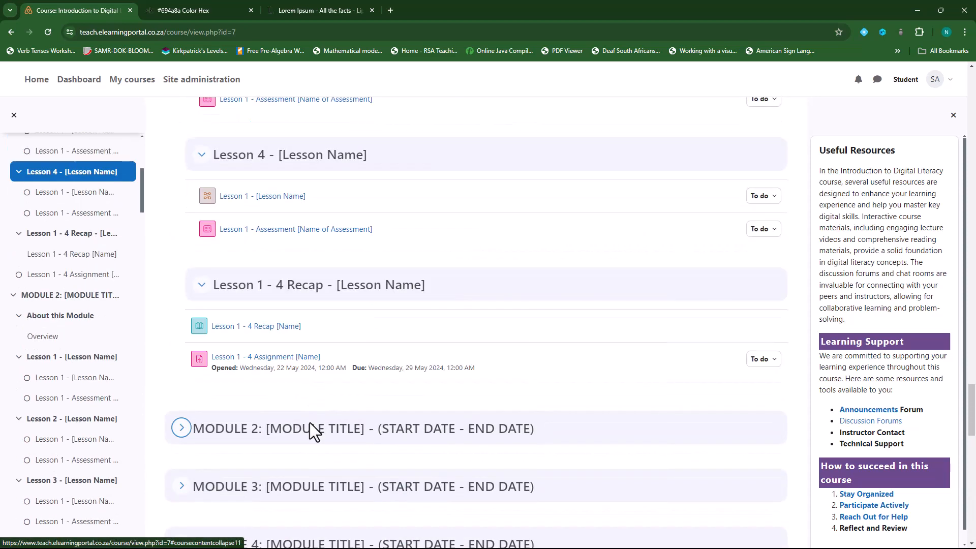
{"action": "scroll", "coordinate": [312, 420], "scroll_direction": "up", "scroll_amount": 18}
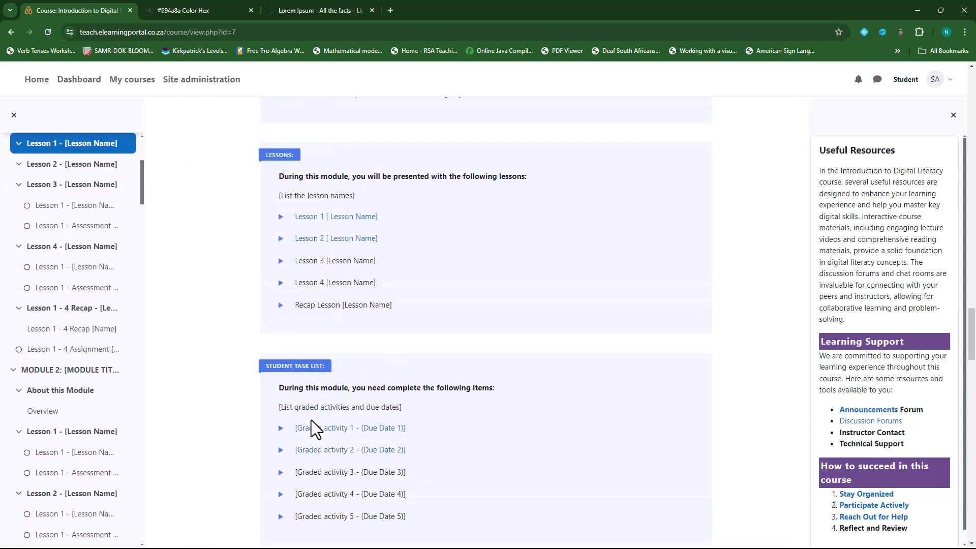
{"action": "scroll", "coordinate": [312, 420], "scroll_direction": "down", "scroll_amount": 3}
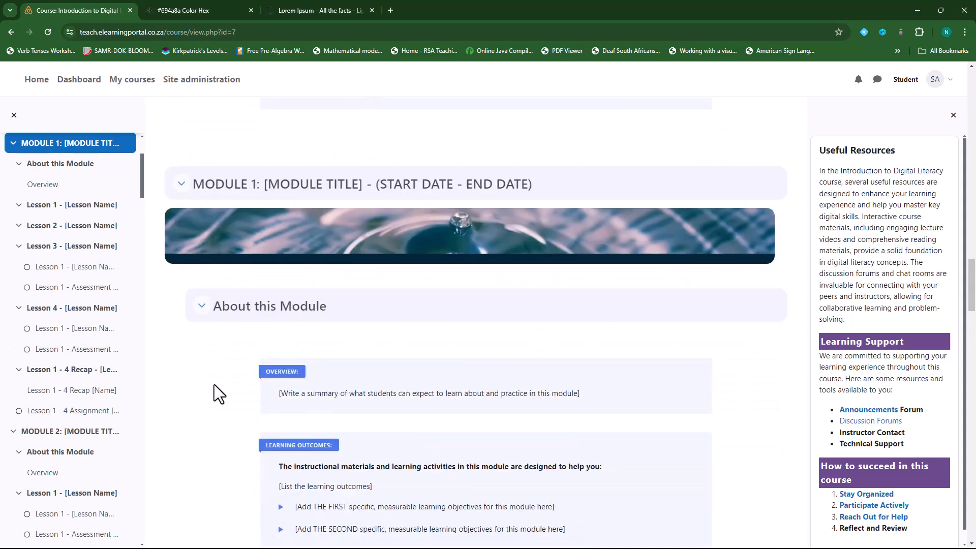
{"action": "scroll", "coordinate": [214, 384], "scroll_direction": "down", "scroll_amount": 12}
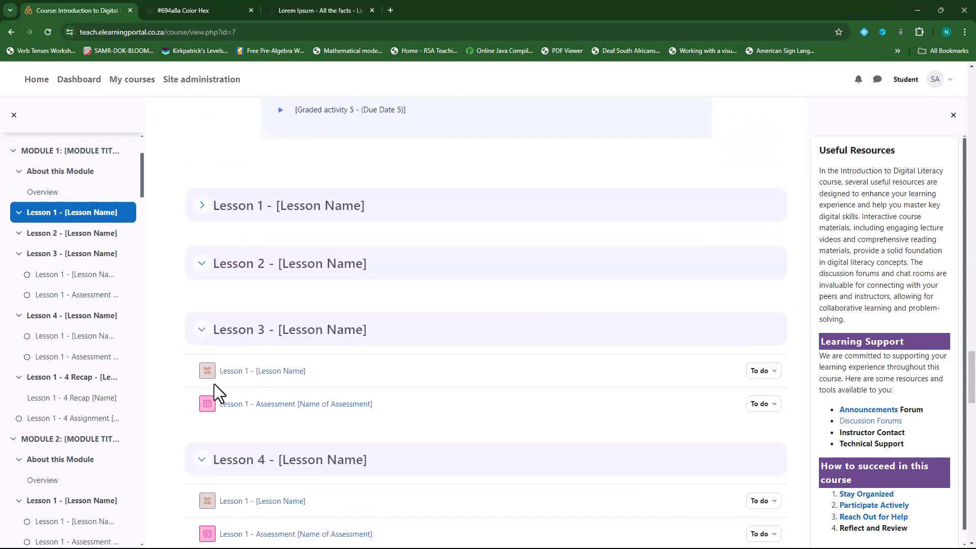
{"action": "scroll", "coordinate": [215, 383], "scroll_direction": "down", "scroll_amount": 4}
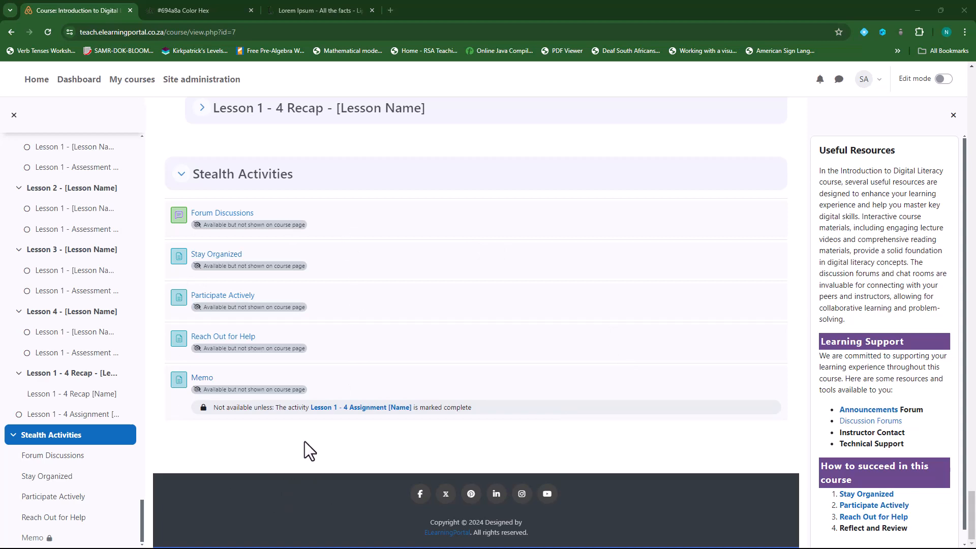
- Review the completion status of the Module 1 Lesson 1 - 4 Assignment and the Memo entry under Stealth Activities
{"action": "scroll", "coordinate": [452, 429], "scroll_direction": "up", "scroll_amount": 20}
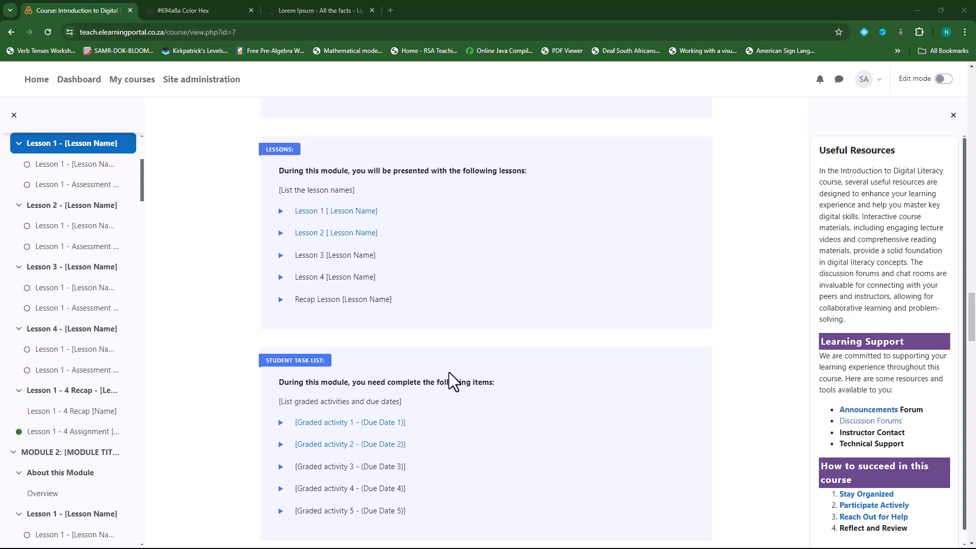
{"action": "scroll", "coordinate": [510, 374], "scroll_direction": "down", "scroll_amount": 20}
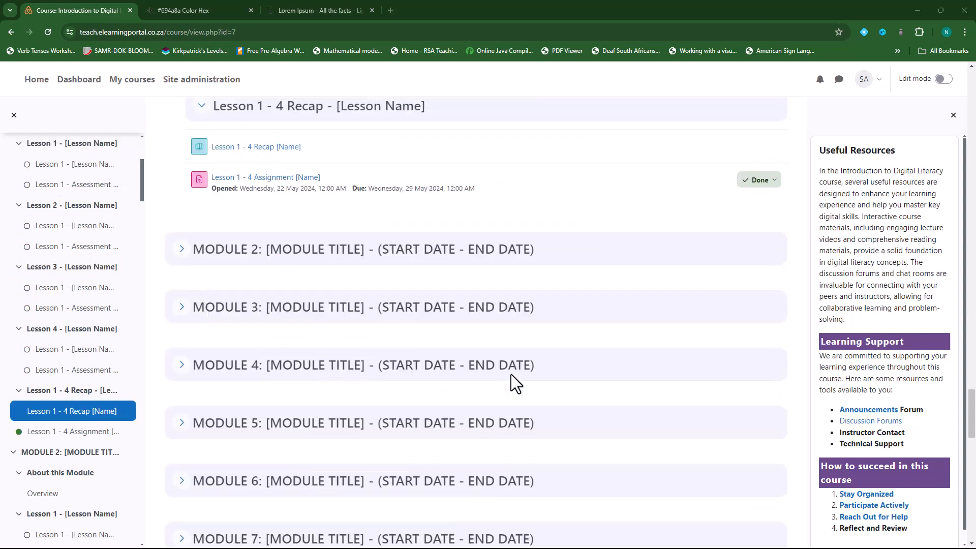
{"action": "scroll", "coordinate": [511, 374], "scroll_direction": "down", "scroll_amount": 8}
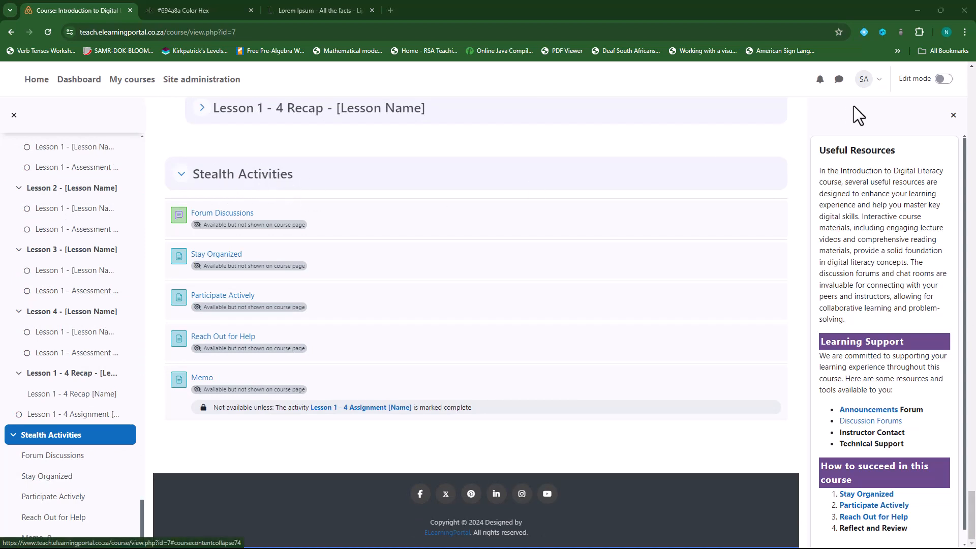
- Turn edit mode on, add a section after Stealth Activities and name it "Resource Library"
{"action": "left_click", "coordinate": [943, 80]}
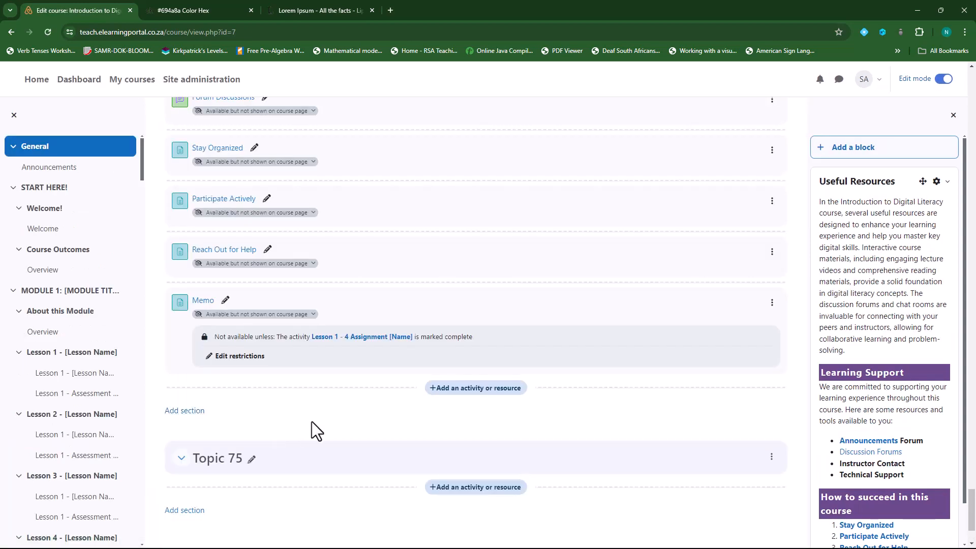
{"action": "left_click", "coordinate": [252, 459]}
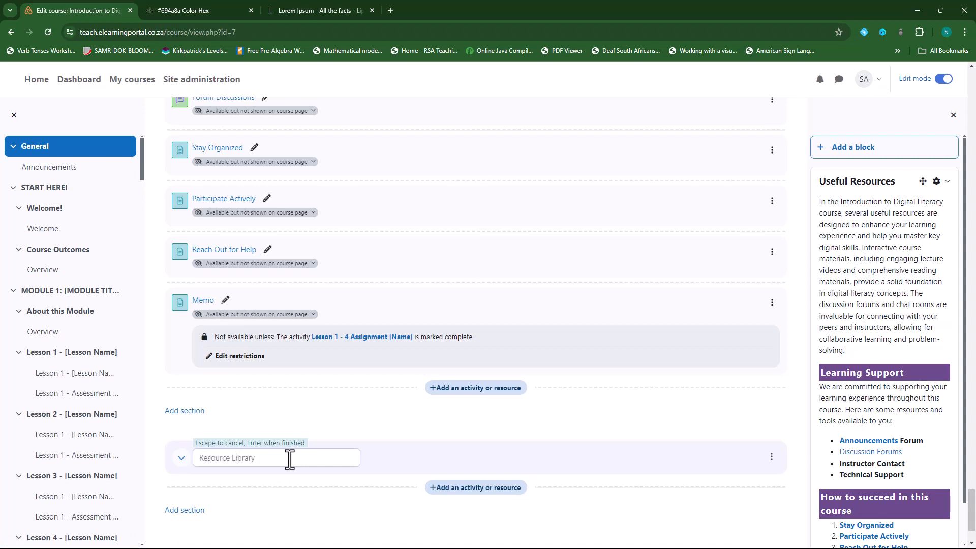
{"action": "key", "text": "Return"}
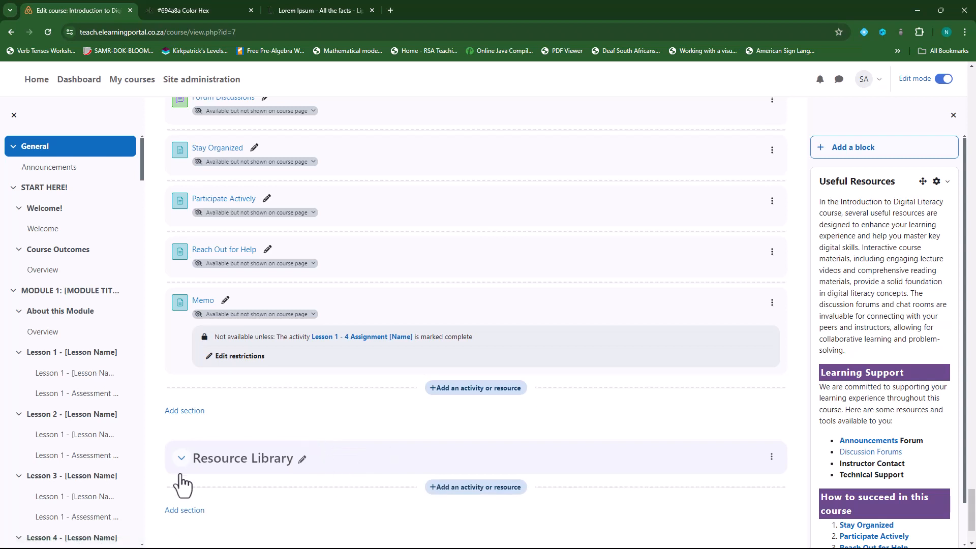
- Add a Page resource to the Lesson 2 section of Module 1 and name it "Moodle"
{"action": "left_click", "coordinate": [522, 389]}
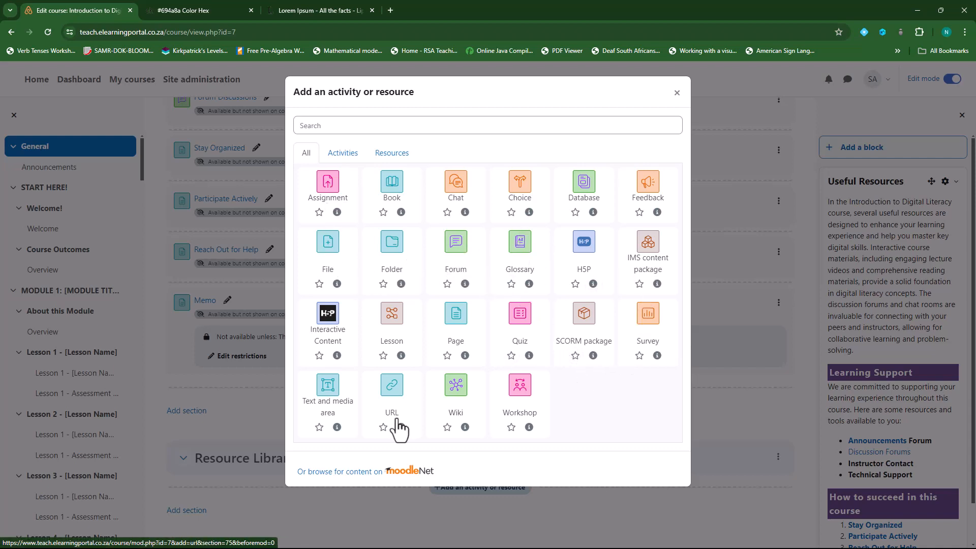
{"action": "left_click", "coordinate": [677, 93]}
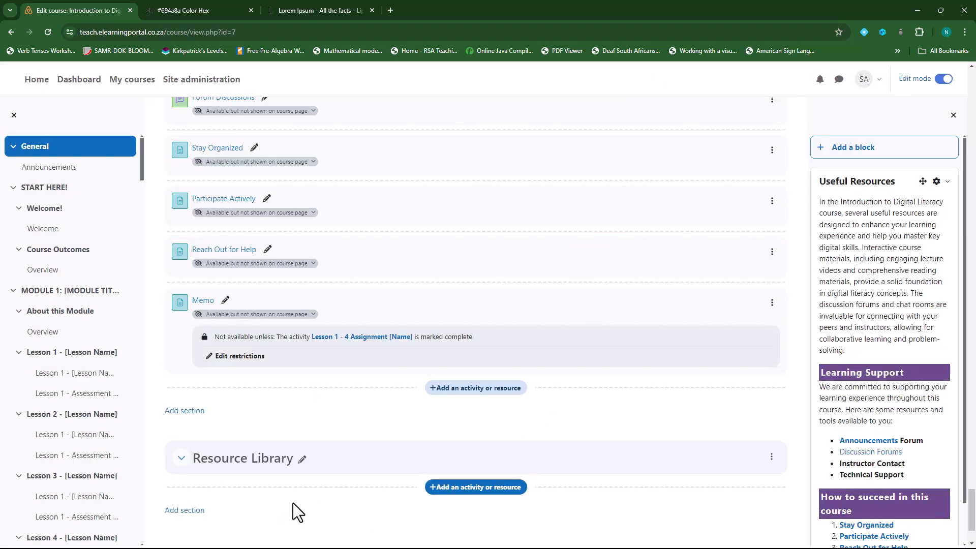
{"action": "scroll", "coordinate": [308, 501], "scroll_direction": "up", "scroll_amount": 20}
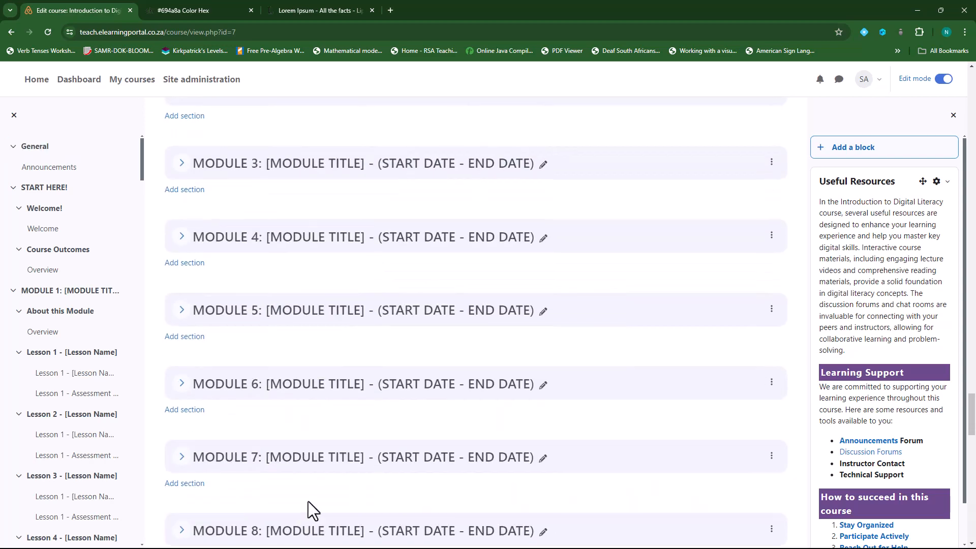
{"action": "scroll", "coordinate": [308, 501], "scroll_direction": "up", "scroll_amount": 10}
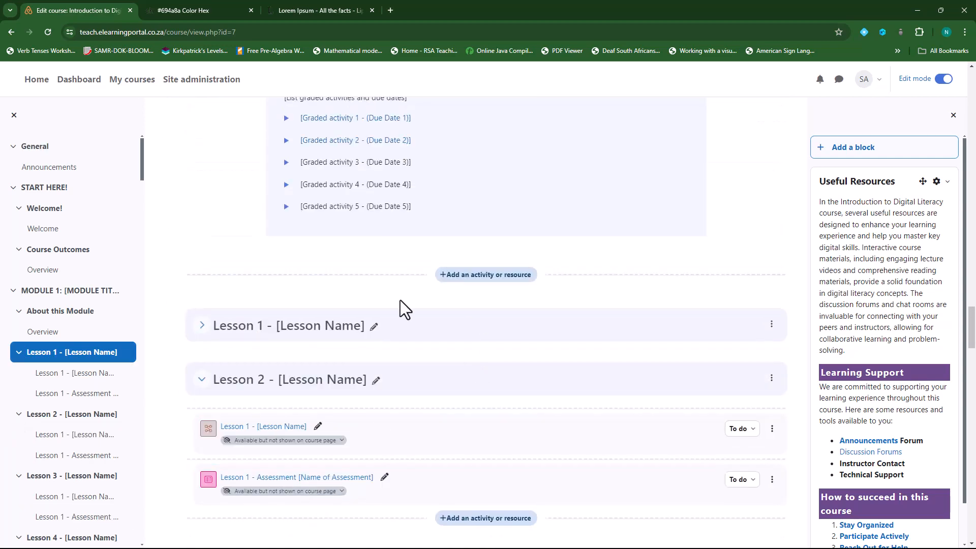
{"action": "scroll", "coordinate": [417, 373], "scroll_direction": "down", "scroll_amount": 2}
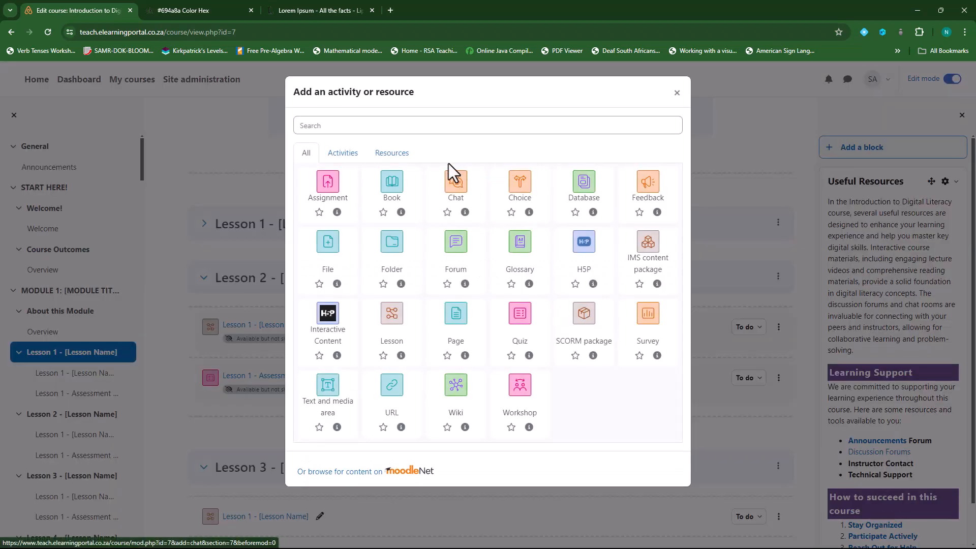
{"action": "left_click", "coordinate": [392, 153]}
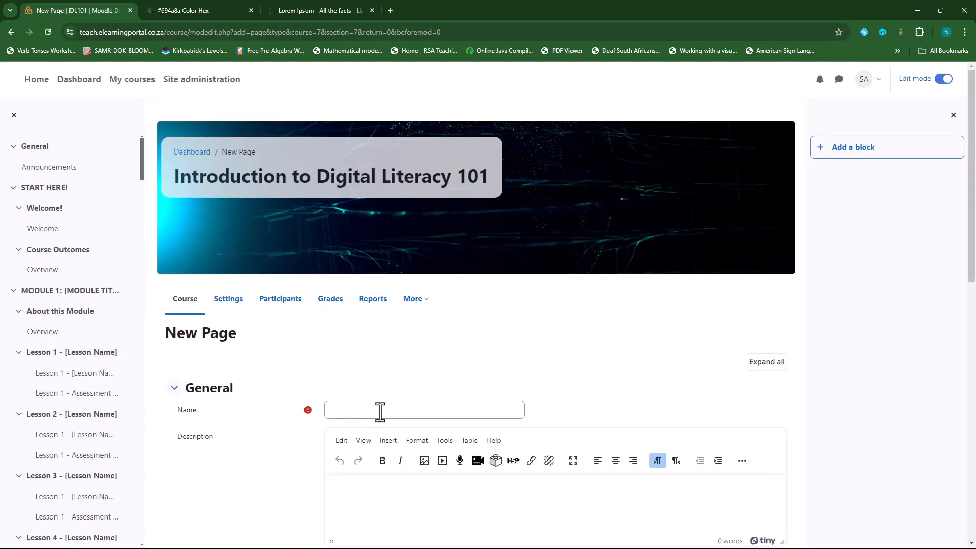
{"action": "left_click", "coordinate": [380, 411]}
{"action": "scroll", "coordinate": [273, 374], "scroll_direction": "down", "scroll_amount": 6}
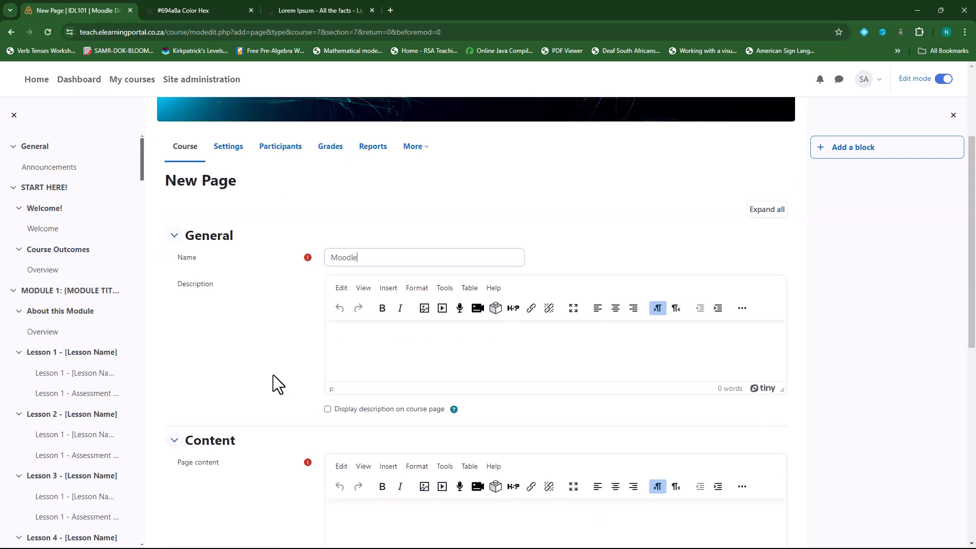
- Paste the essay "Understanding Moodle Resources: A Comprehensive Guide" into the page content, enlarge the editor, and save back to the course
{"action": "left_click", "coordinate": [367, 374]}
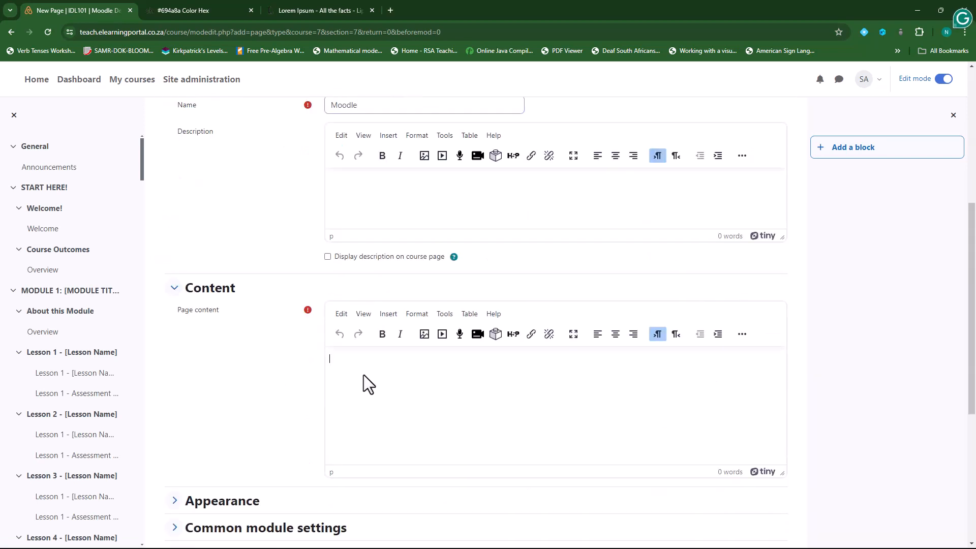
{"action": "key", "text": "ctrl+v"}
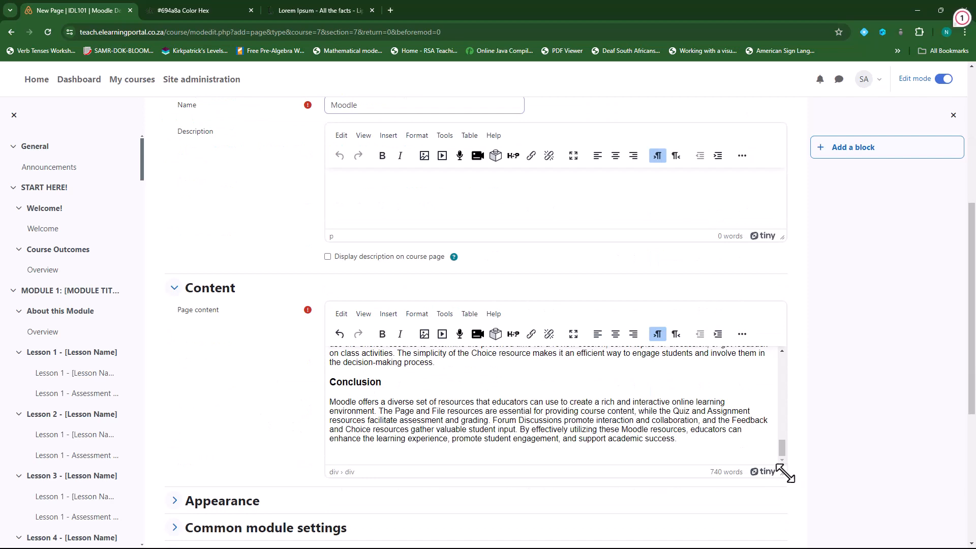
{"action": "left_click_drag", "start_coordinate": [784, 473], "coordinate": [812, 535]}
{"action": "scroll", "coordinate": [528, 479], "scroll_direction": "up", "scroll_amount": 1}
{"action": "scroll", "coordinate": [528, 479], "scroll_direction": "up", "scroll_amount": 6}
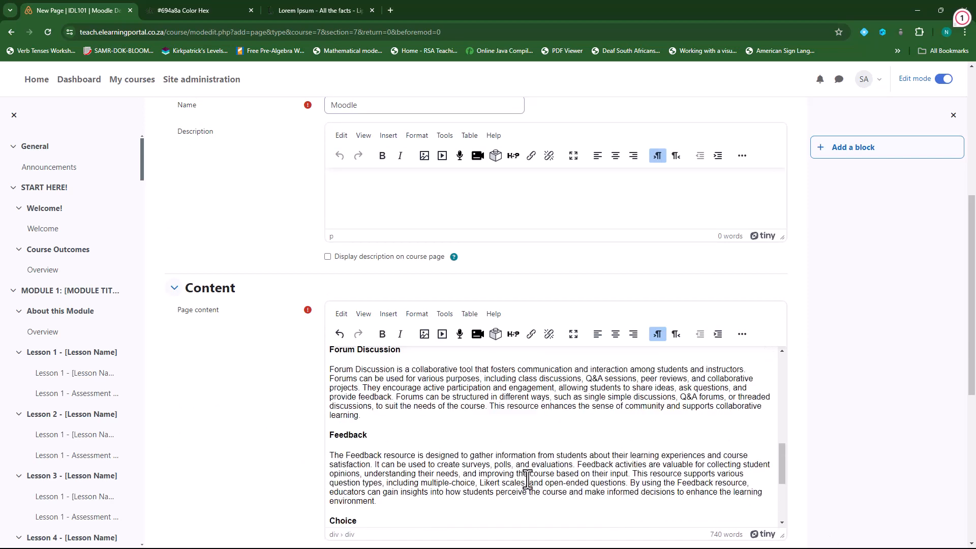
{"action": "scroll", "coordinate": [528, 479], "scroll_direction": "up", "scroll_amount": 3}
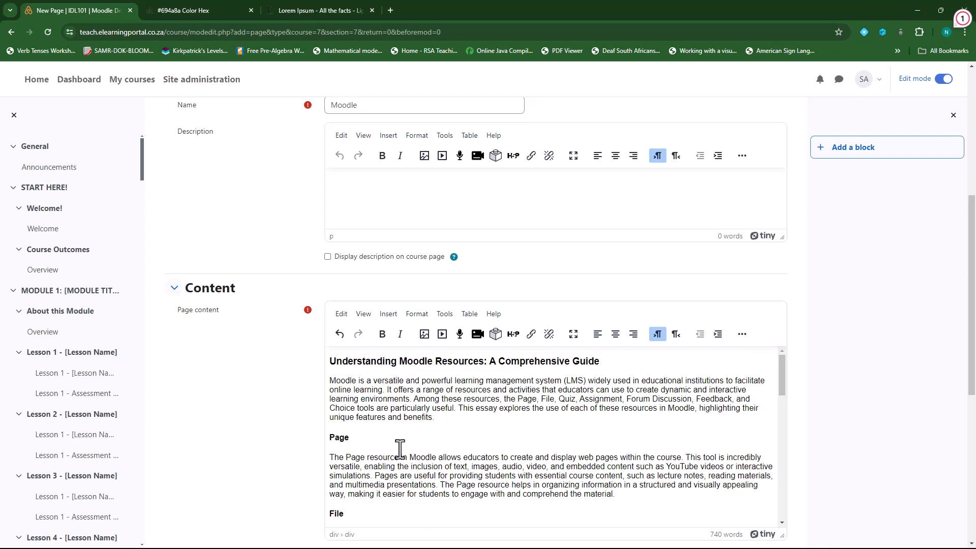
{"action": "scroll", "coordinate": [400, 448], "scroll_direction": "down", "scroll_amount": 1}
{"action": "left_click_drag", "start_coordinate": [331, 387], "coordinate": [364, 387]}
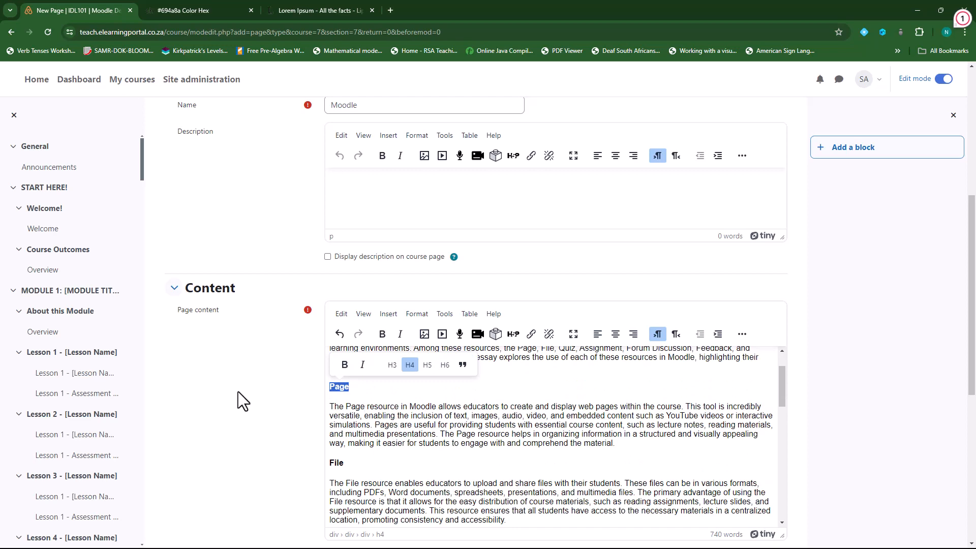
{"action": "scroll", "coordinate": [238, 391], "scroll_direction": "down", "scroll_amount": 4}
{"action": "scroll", "coordinate": [444, 450], "scroll_direction": "down", "scroll_amount": 2}
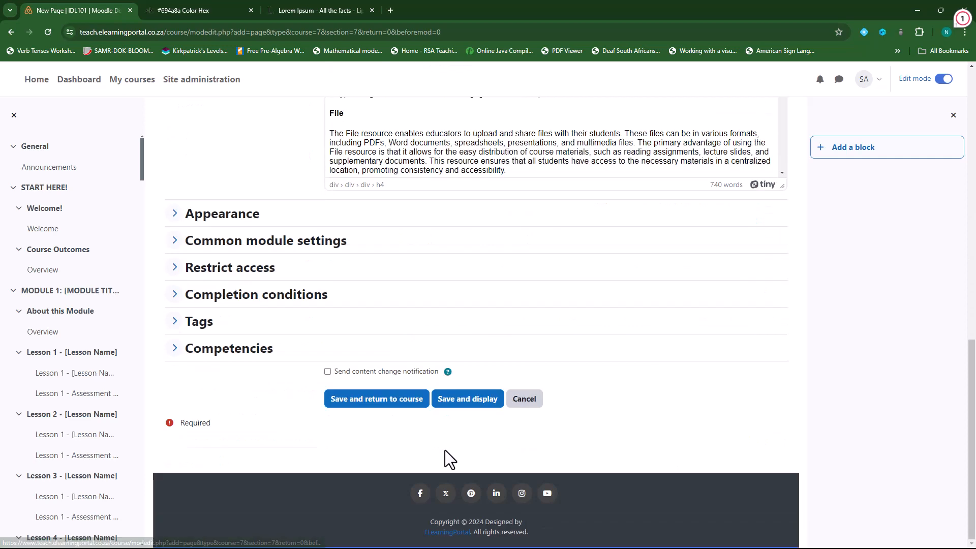
{"action": "left_click", "coordinate": [405, 401]}
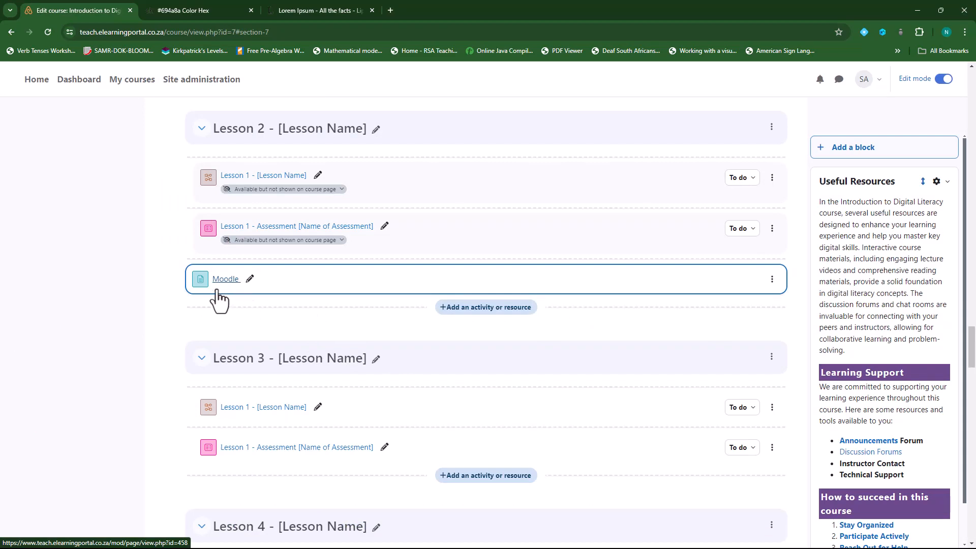
- Open the Moodle page in Lesson 2 and examine its resource headings and text for automatic links, through to the Conclusion
{"action": "left_click", "coordinate": [223, 283]}
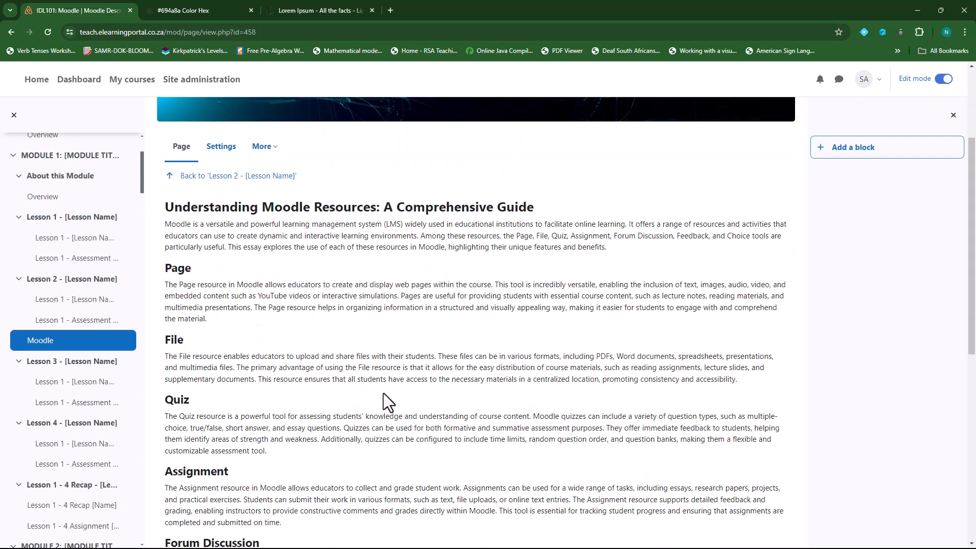
{"action": "left_click_drag", "start_coordinate": [168, 268], "coordinate": [212, 266]}
{"action": "left_click", "coordinate": [195, 331]}
{"action": "scroll", "coordinate": [191, 385], "scroll_direction": "down", "scroll_amount": 2}
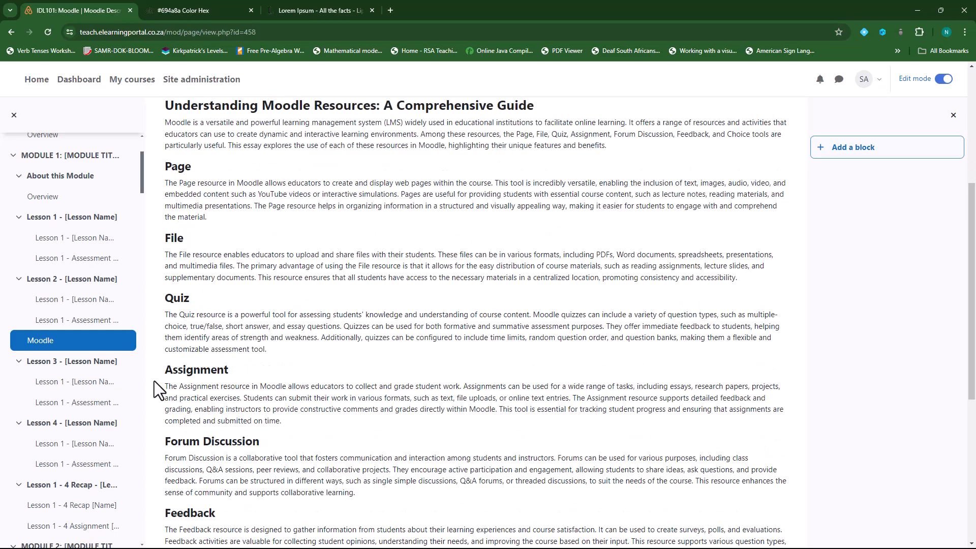
{"action": "scroll", "coordinate": [181, 390], "scroll_direction": "down", "scroll_amount": 1}
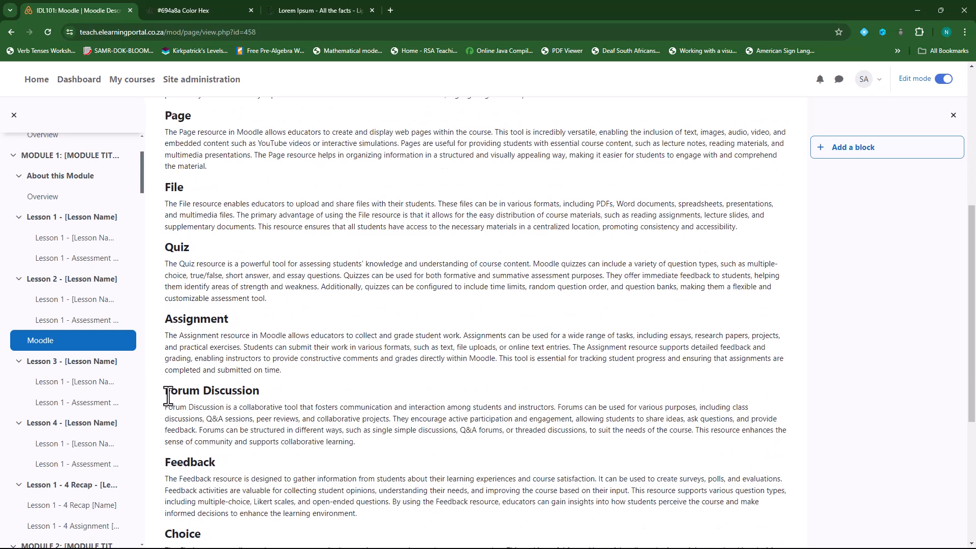
{"action": "scroll", "coordinate": [304, 395], "scroll_direction": "down", "scroll_amount": 3}
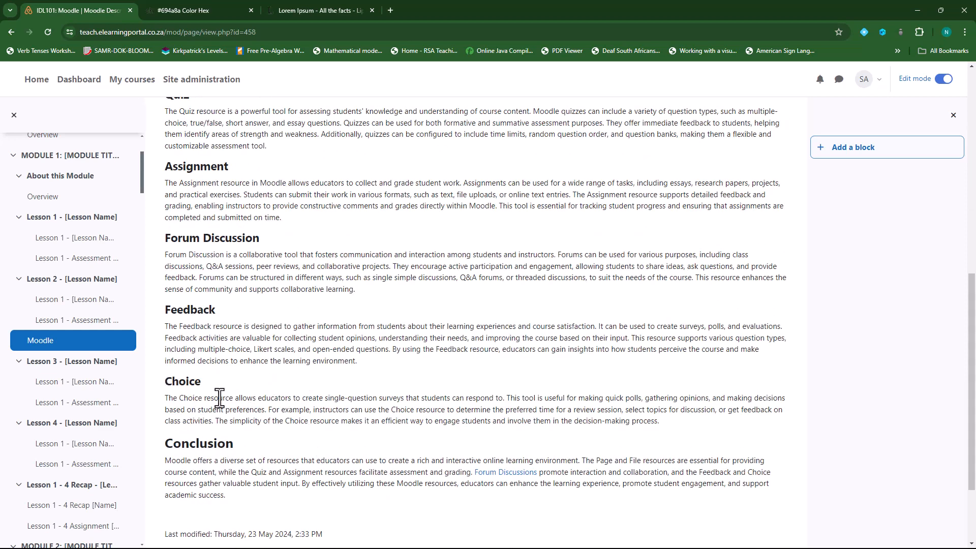
{"action": "scroll", "coordinate": [277, 426], "scroll_direction": "up", "scroll_amount": 8}
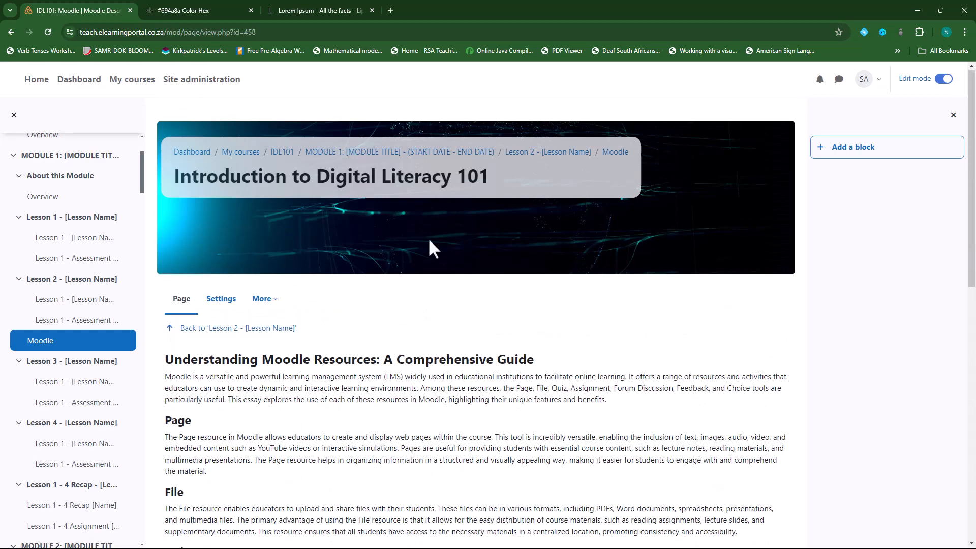
- Return to the IDL101 course and add a URL resource named "Moodle Pages" to the Resource Library section
{"action": "left_click", "coordinate": [284, 154]}
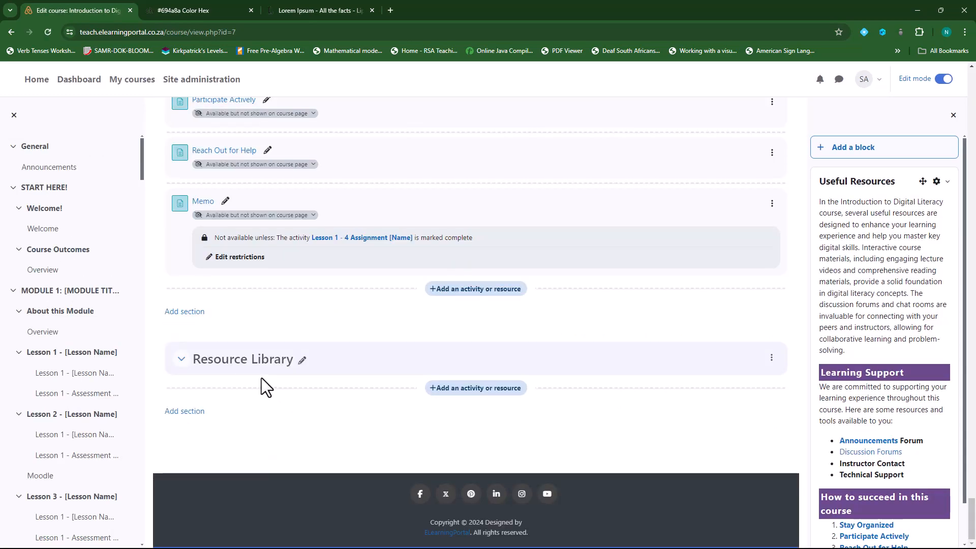
{"action": "left_click", "coordinate": [497, 391]}
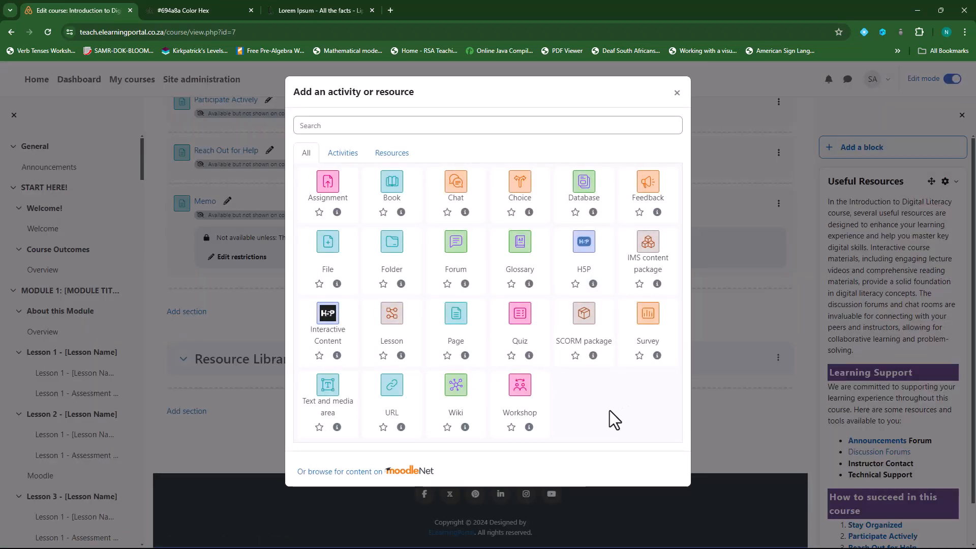
{"action": "left_click", "coordinate": [397, 397]}
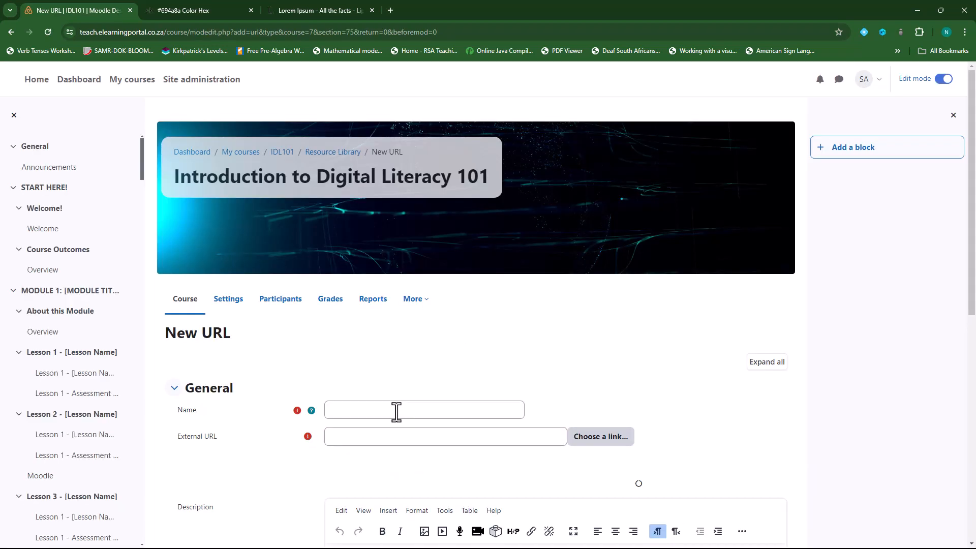
{"action": "left_click", "coordinate": [416, 410]}
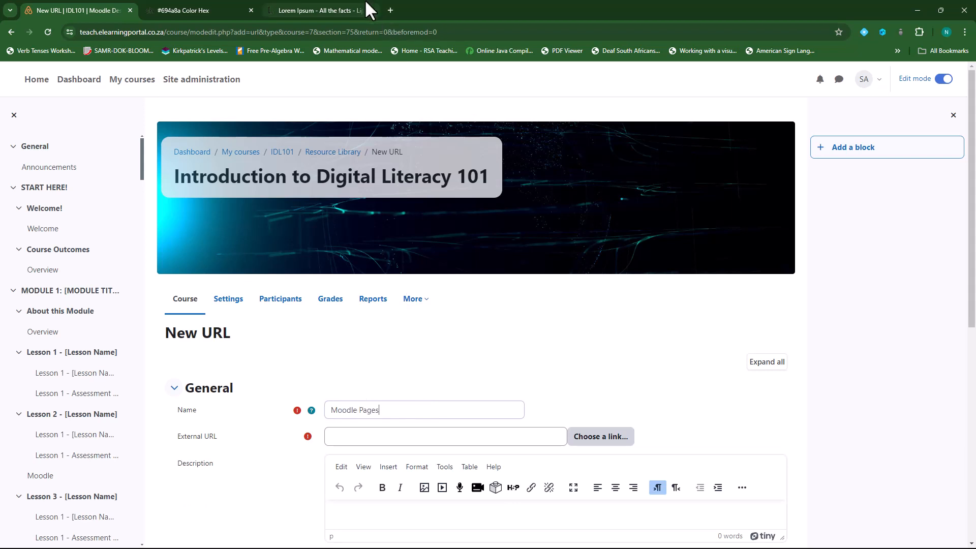
- Search the web for "moodle pages" in a new browser tab, open the MoodleDocs Page resource article and copy its address
{"action": "left_click", "coordinate": [390, 9]}
{"action": "type", "text": "mo"}
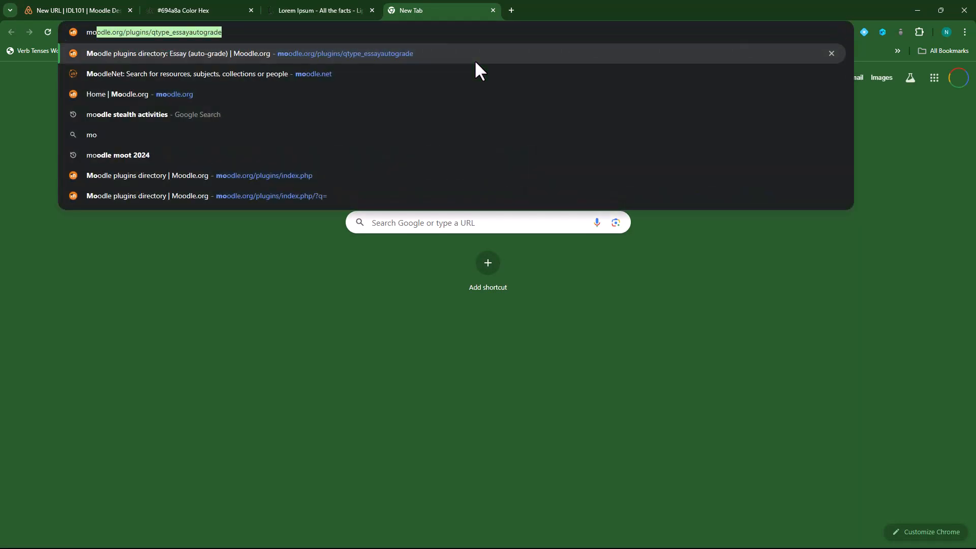
{"action": "type", "text": "odle pages"}
{"action": "key", "text": "Return"}
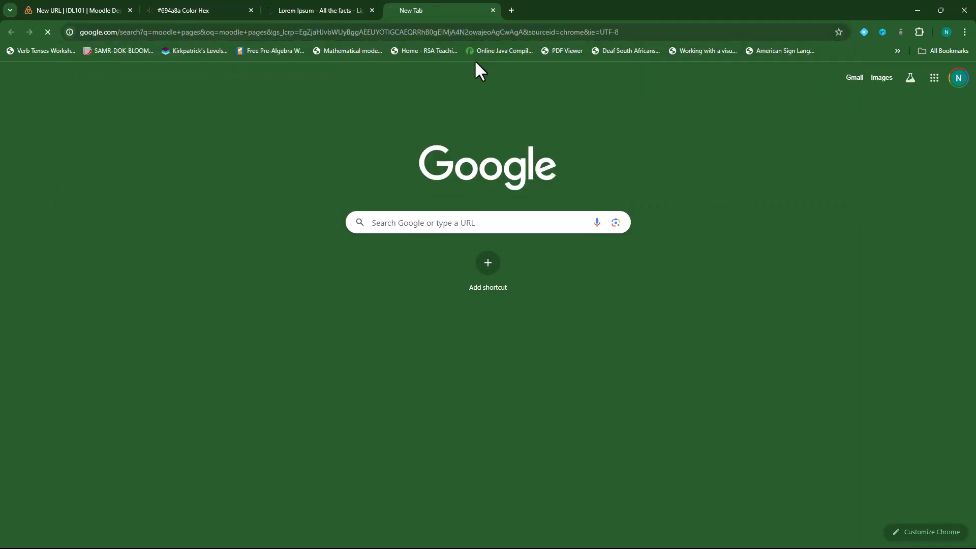
{"action": "left_click", "coordinate": [207, 202]}
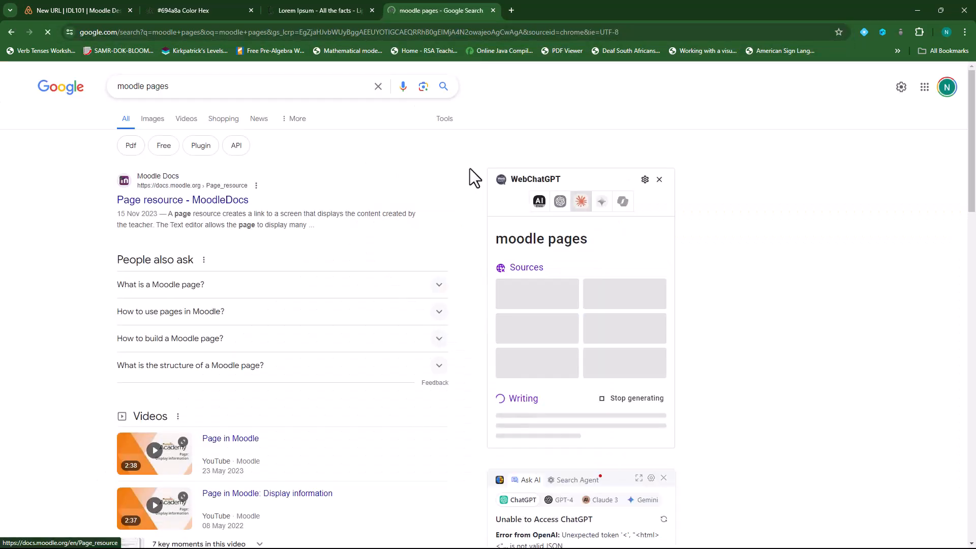
{"action": "left_click", "coordinate": [186, 34]}
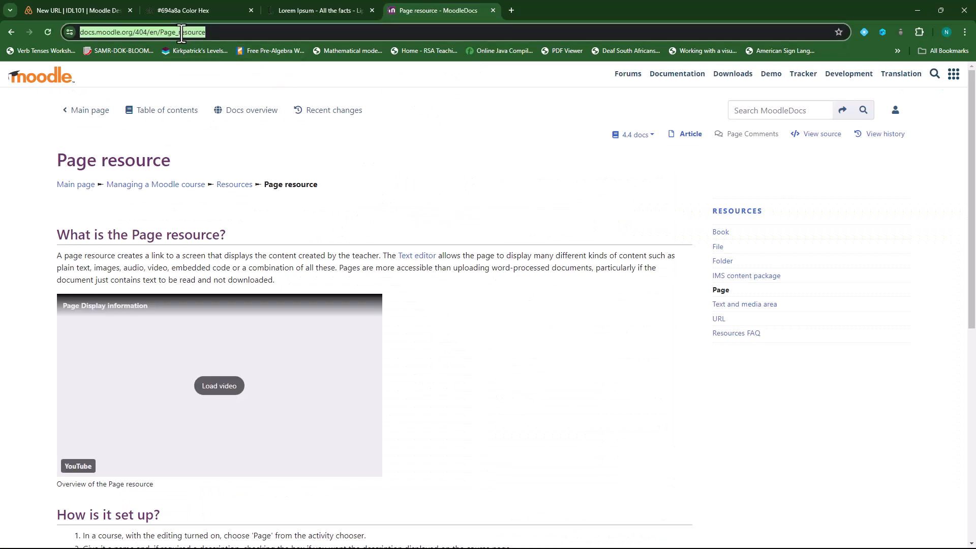
{"action": "right_click", "coordinate": [183, 34]}
{"action": "left_click", "coordinate": [228, 103]}
{"action": "left_click", "coordinate": [76, 10]}
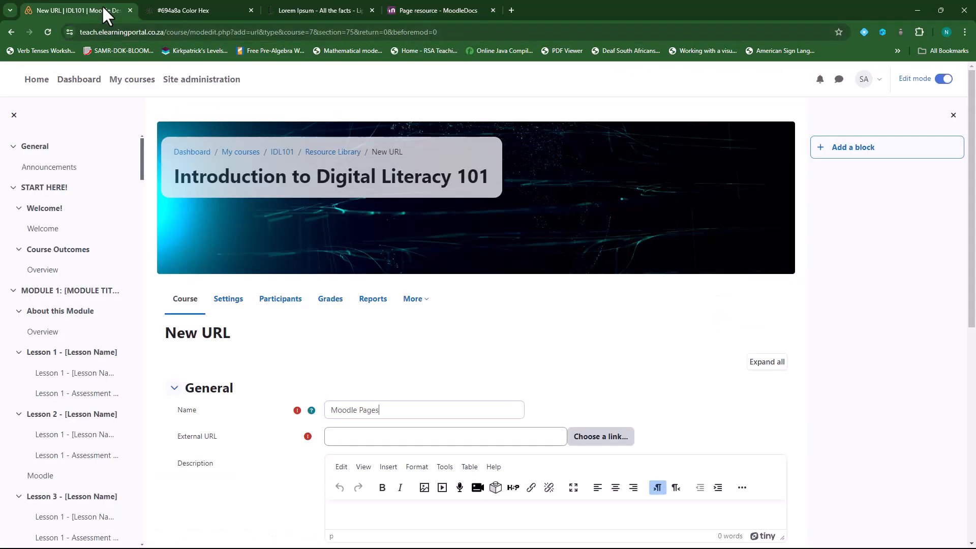
{"action": "left_click", "coordinate": [396, 438]}
{"action": "key", "text": "ctrl+v"}
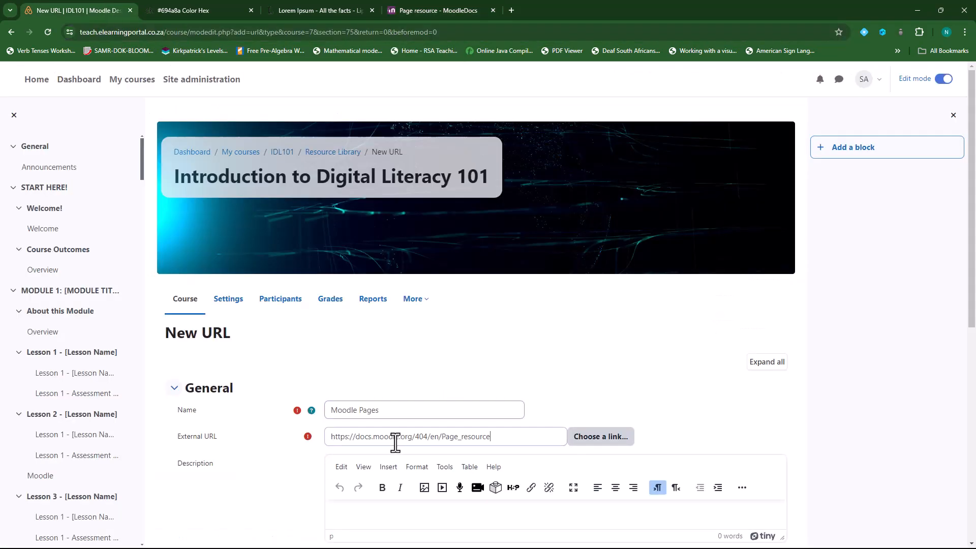
- Set the URL resource's availability to "Make available but don't show on course page" and save it back to the course
{"action": "scroll", "coordinate": [355, 422], "scroll_direction": "down", "scroll_amount": 4}
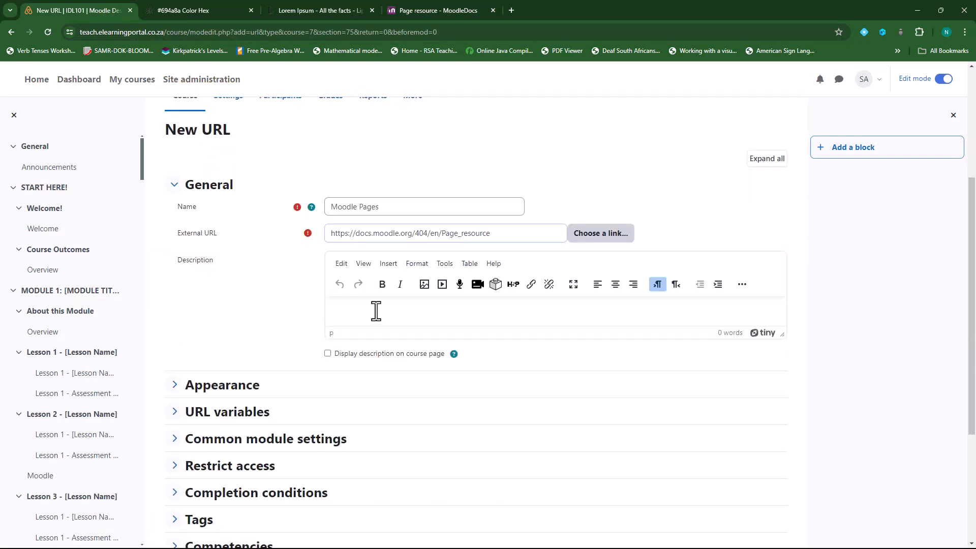
{"action": "scroll", "coordinate": [244, 312], "scroll_direction": "down", "scroll_amount": 3}
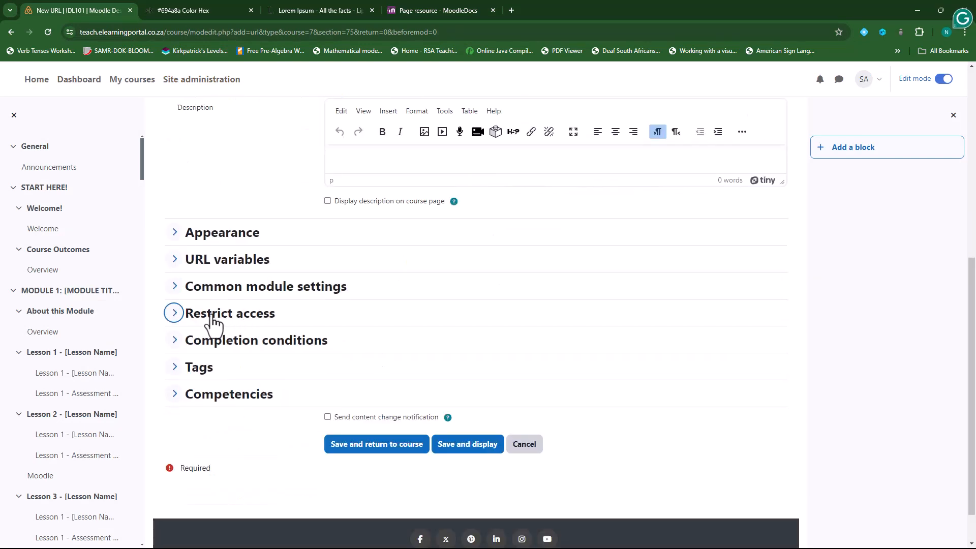
{"action": "left_click", "coordinate": [174, 286]}
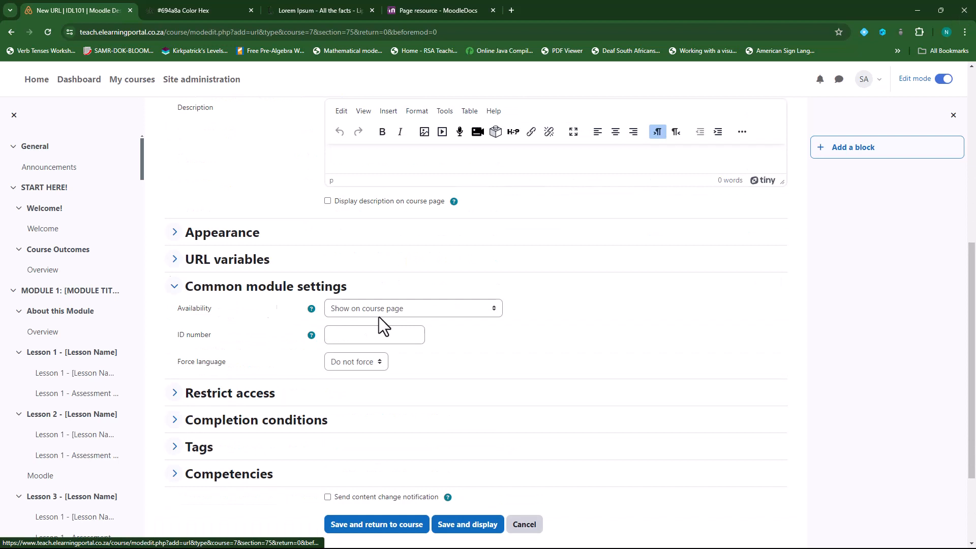
{"action": "left_click", "coordinate": [477, 309]}
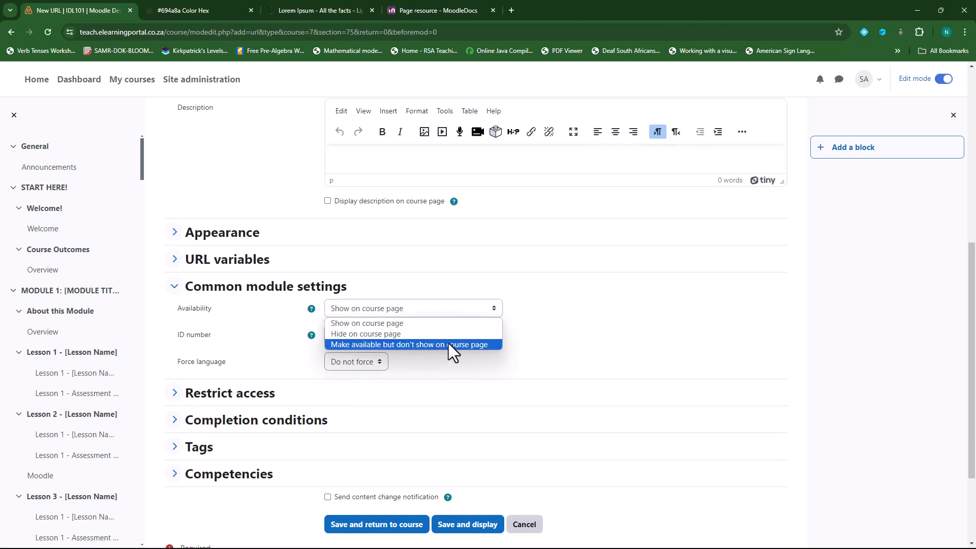
{"action": "left_click", "coordinate": [448, 344]}
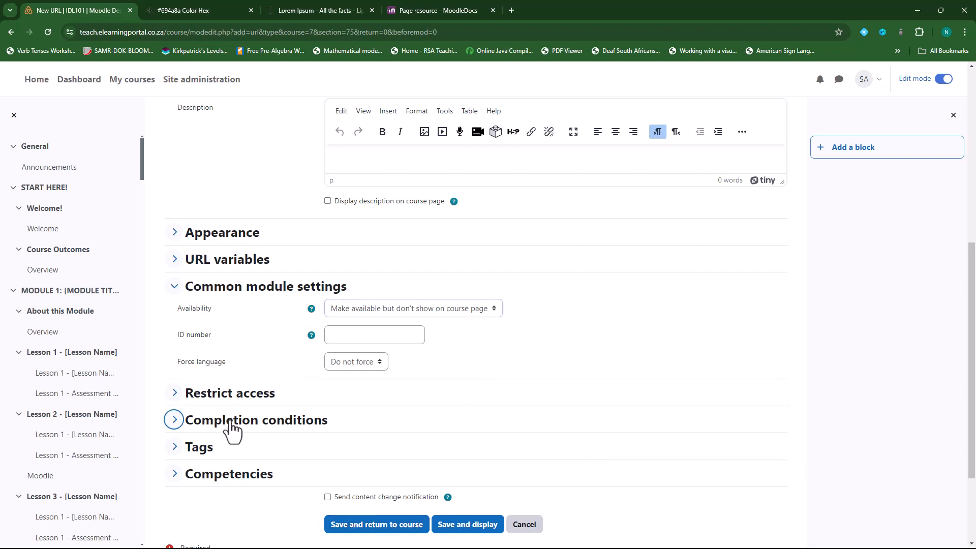
{"action": "left_click", "coordinate": [393, 528]}
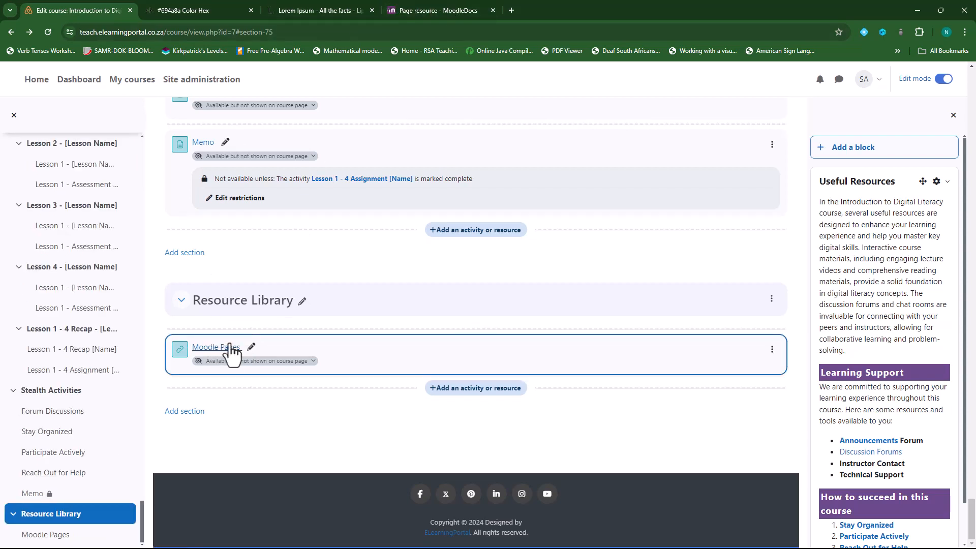
- Open the "Moodle Pages" URL resource in the Resource Library and copy its Moodle page address
{"action": "left_click", "coordinate": [216, 347]}
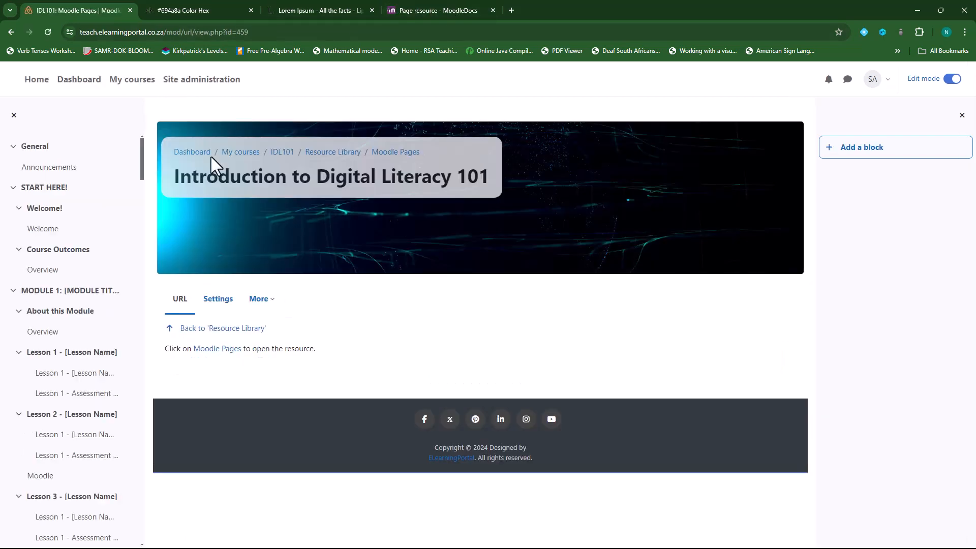
{"action": "left_click", "coordinate": [164, 33]}
{"action": "right_click", "coordinate": [164, 33]}
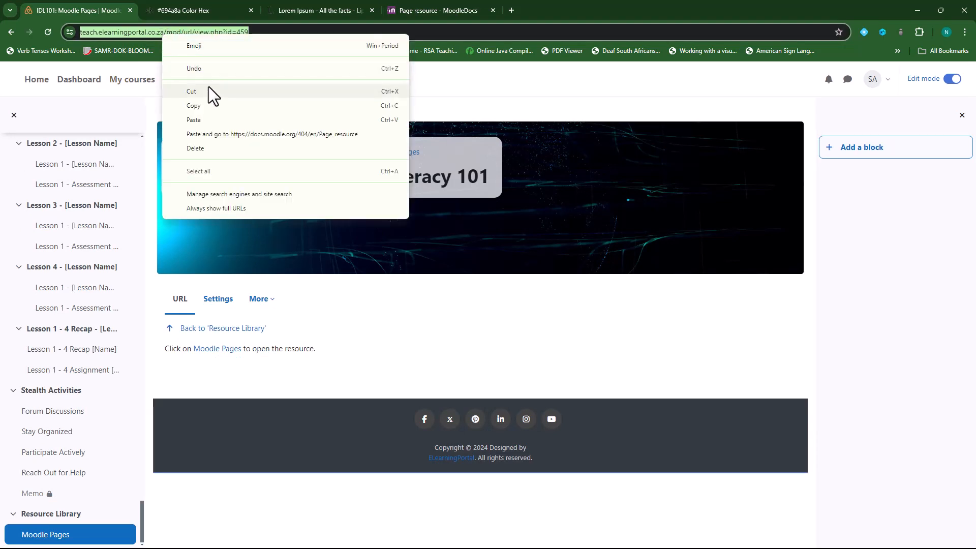
{"action": "left_click", "coordinate": [207, 106]}
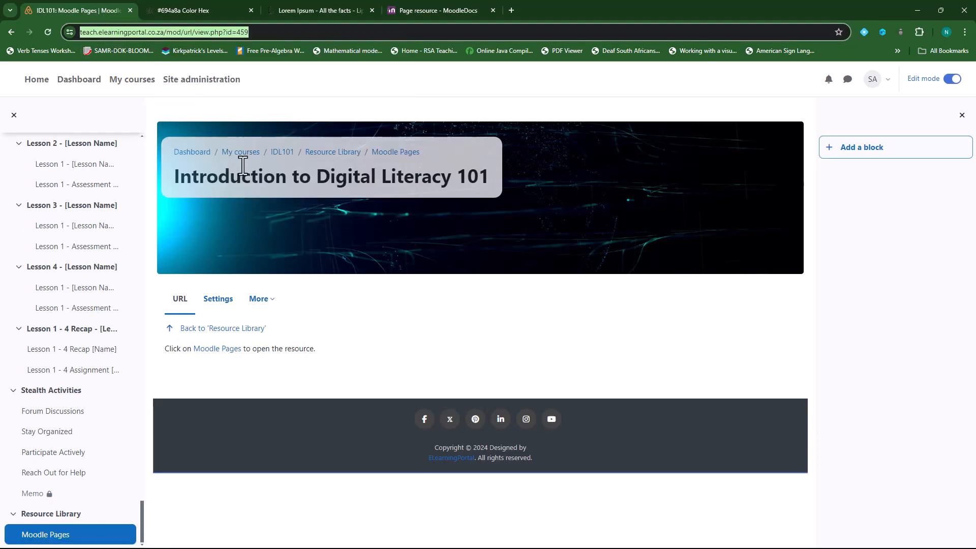
- Return to the IDL101 course and open the settings of the "Moodle" page in the Lesson 2 section
{"action": "left_click", "coordinate": [282, 152]}
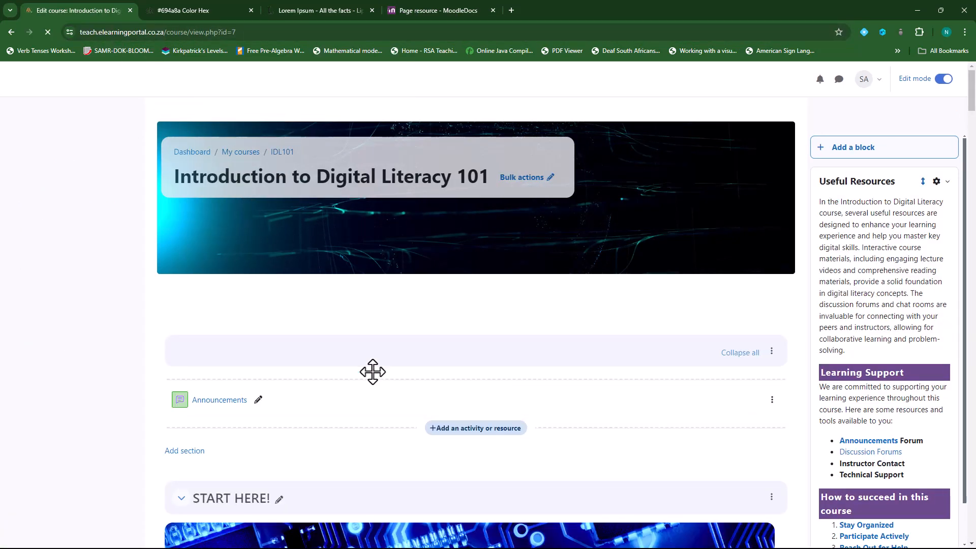
{"action": "scroll", "coordinate": [313, 360], "scroll_direction": "down", "scroll_amount": 8}
{"action": "scroll", "coordinate": [313, 360], "scroll_direction": "down", "scroll_amount": 15}
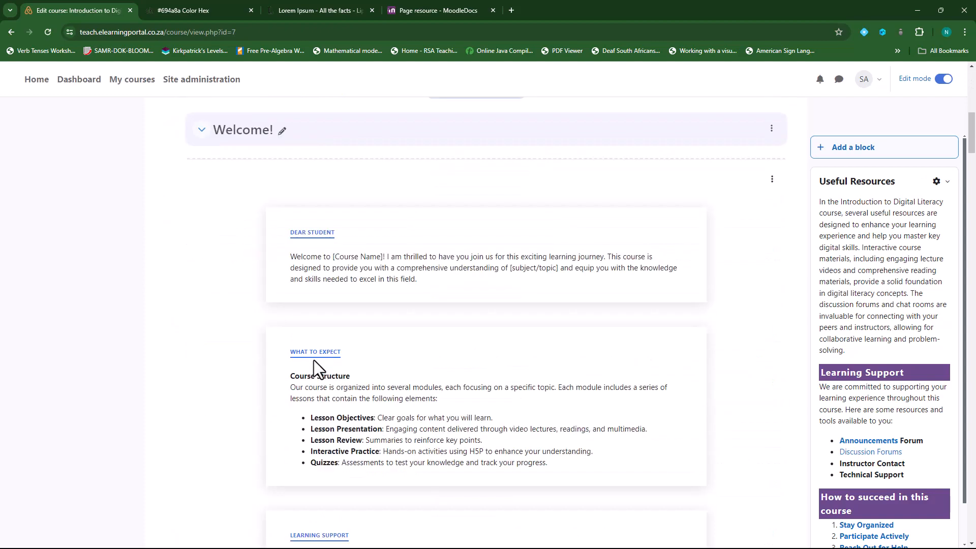
{"action": "scroll", "coordinate": [313, 359], "scroll_direction": "down", "scroll_amount": 13}
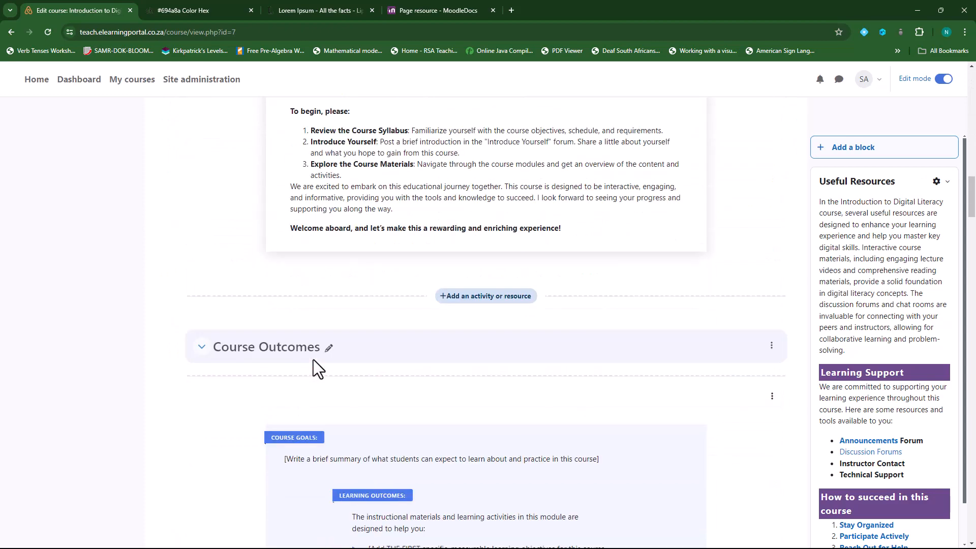
{"action": "scroll", "coordinate": [313, 359], "scroll_direction": "down", "scroll_amount": 15}
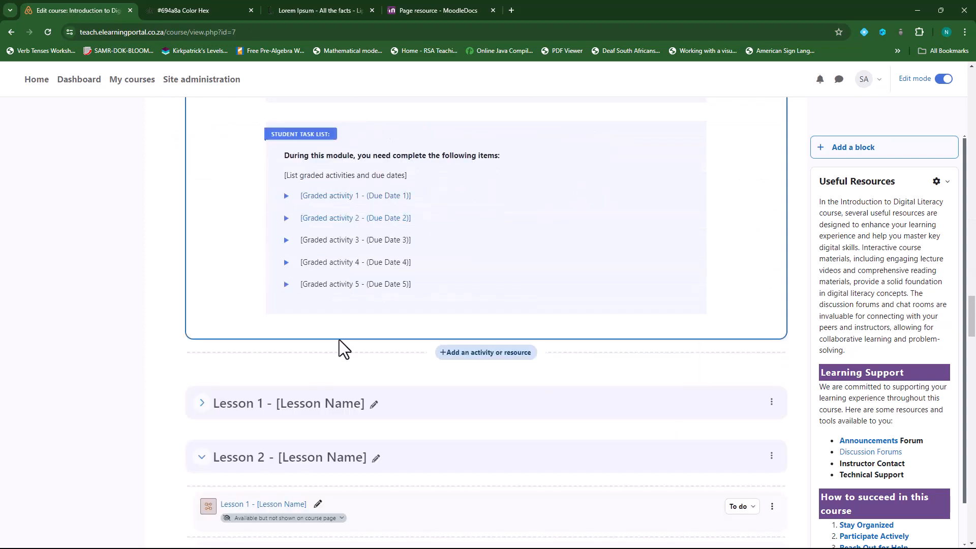
{"action": "scroll", "coordinate": [337, 338], "scroll_direction": "down", "scroll_amount": 3}
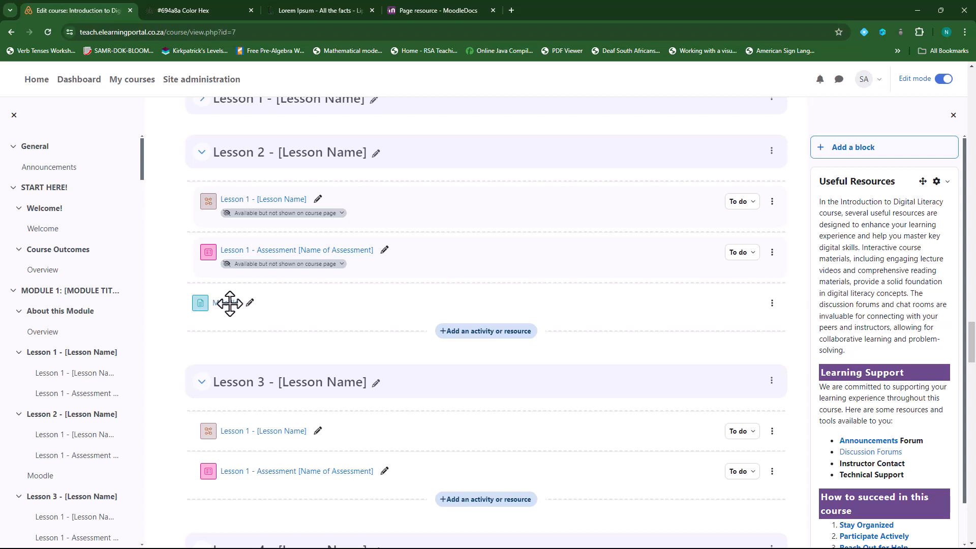
{"action": "left_click", "coordinate": [229, 303]}
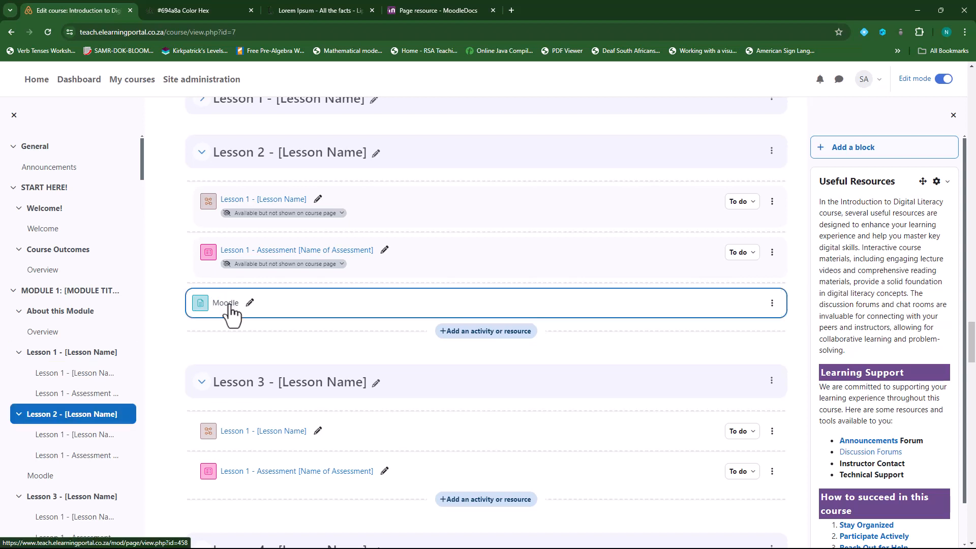
{"action": "scroll", "coordinate": [316, 346], "scroll_direction": "down", "scroll_amount": 2}
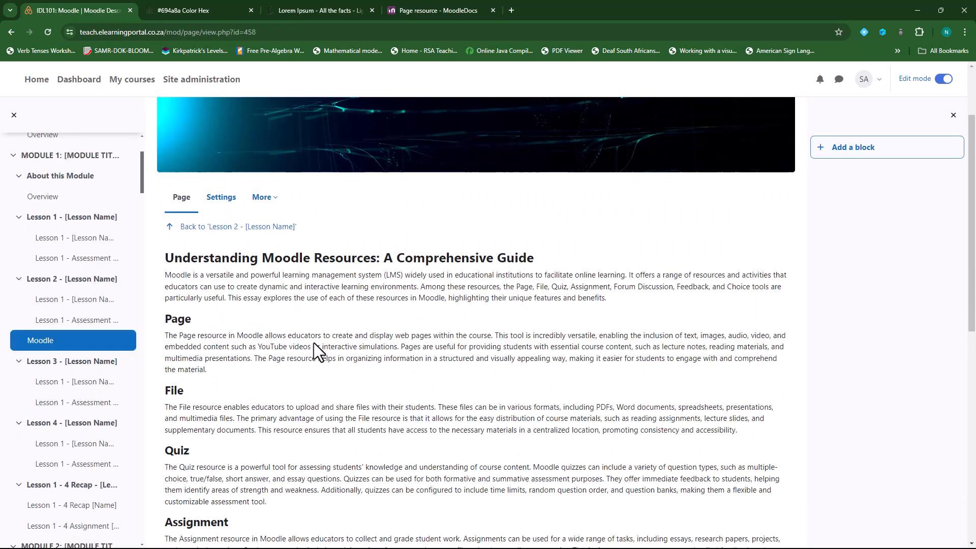
{"action": "left_click", "coordinate": [218, 208]}
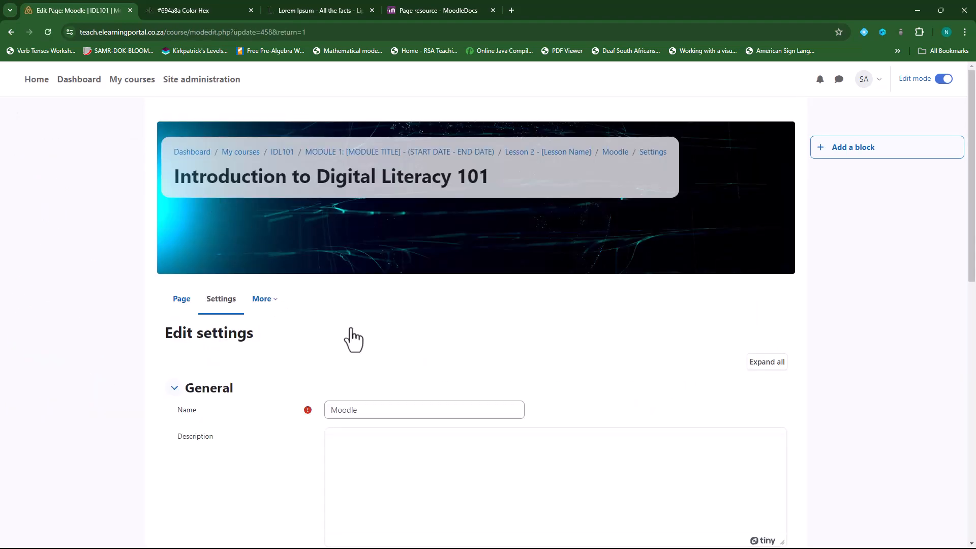
- Add the line "Access the page resource here." below the Page paragraph in the page content
{"action": "scroll", "coordinate": [257, 440], "scroll_direction": "down", "scroll_amount": 1}
{"action": "scroll", "coordinate": [247, 402], "scroll_direction": "down", "scroll_amount": 6}
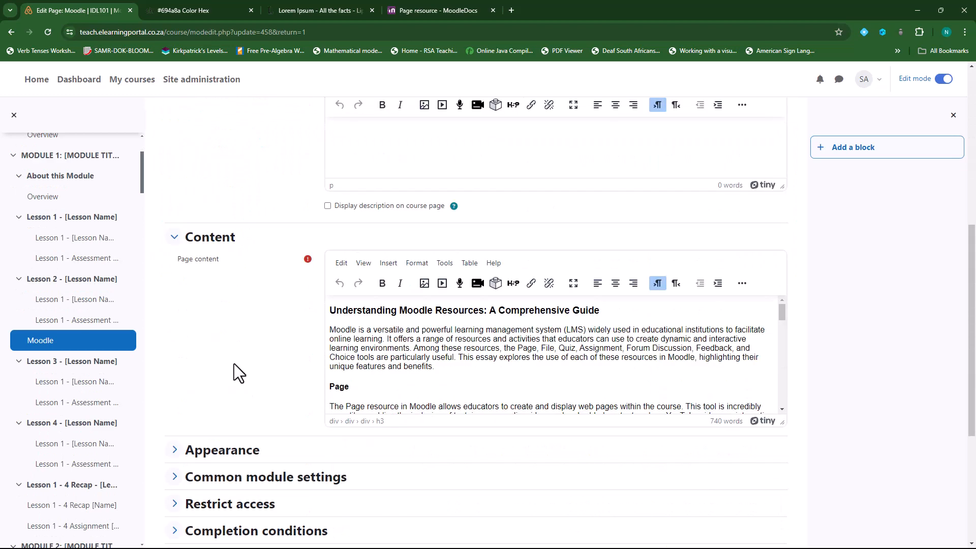
{"action": "scroll", "coordinate": [438, 374], "scroll_direction": "down", "scroll_amount": 2}
{"action": "scroll", "coordinate": [519, 370], "scroll_direction": "up", "scroll_amount": 1}
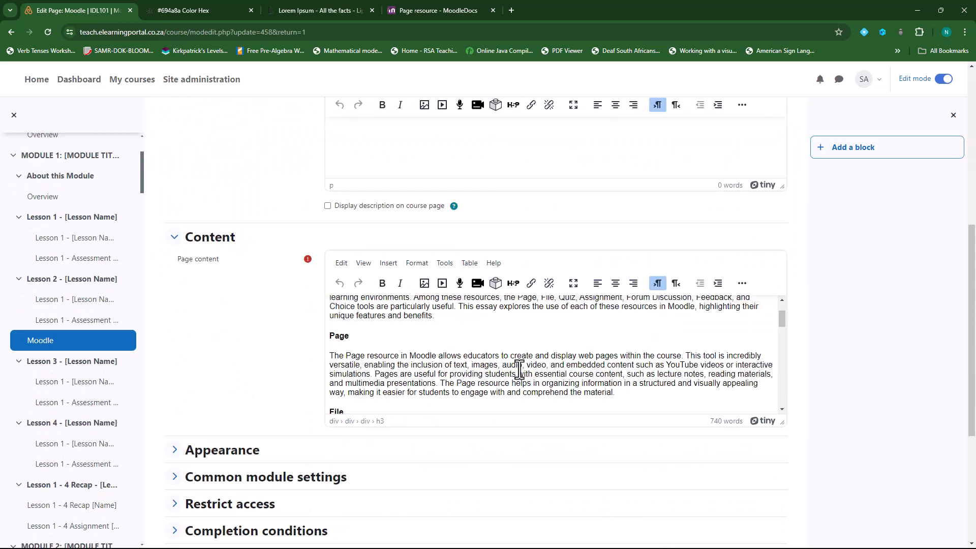
{"action": "left_click", "coordinate": [616, 391]}
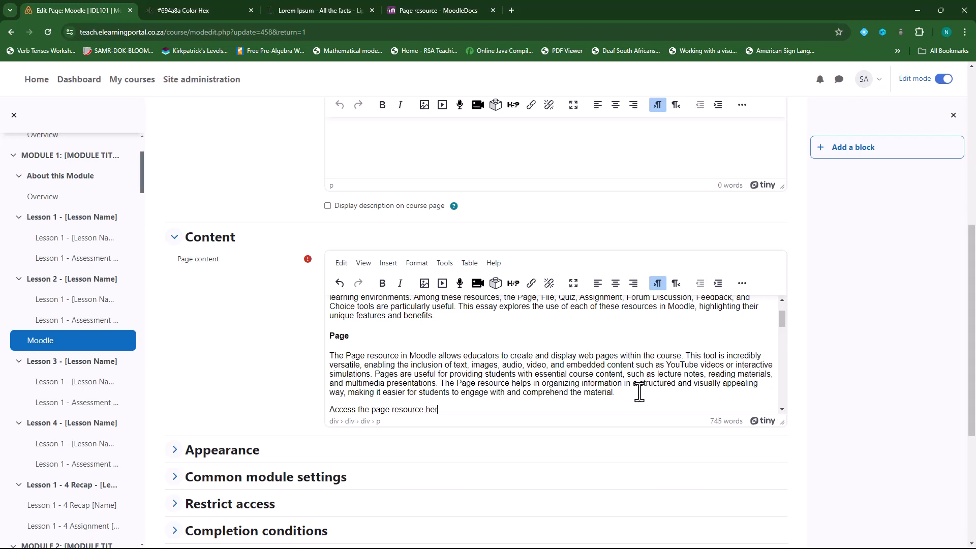
{"action": "scroll", "coordinate": [434, 361], "scroll_direction": "down", "scroll_amount": 1}
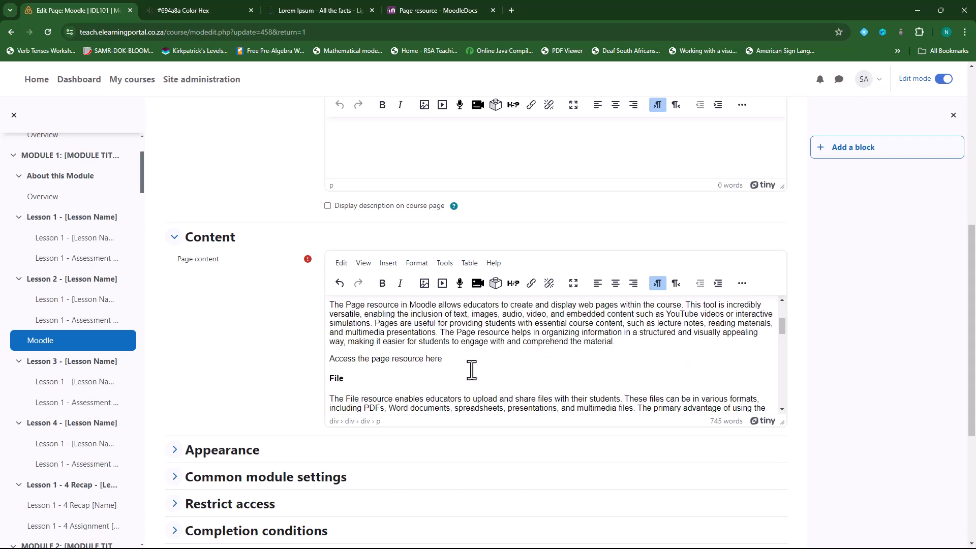
- Link the sentence "Access the page resource here." to the copied Moodle Pages address, set to open in a new window
{"action": "left_click_drag", "start_coordinate": [328, 358], "coordinate": [455, 359]}
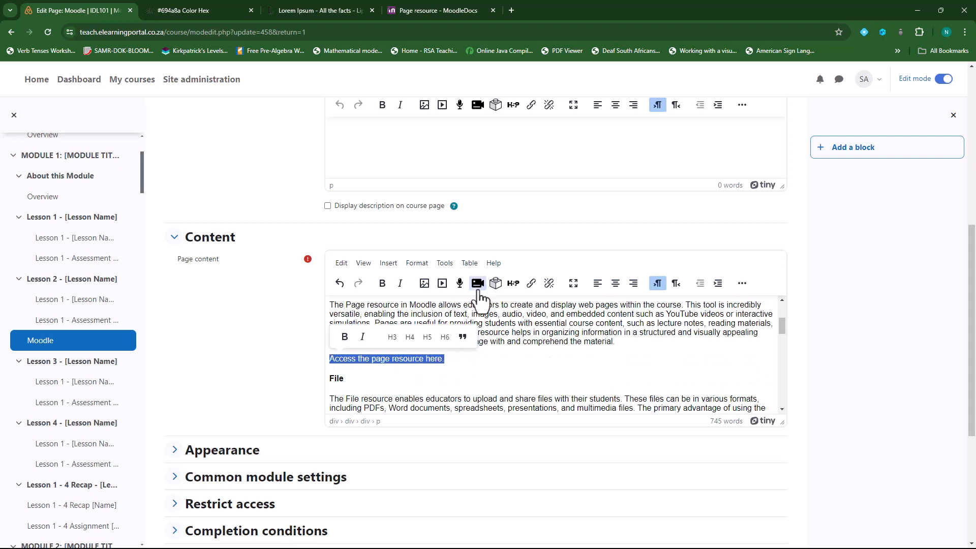
{"action": "left_click", "coordinate": [531, 283]}
{"action": "right_click", "coordinate": [419, 176]}
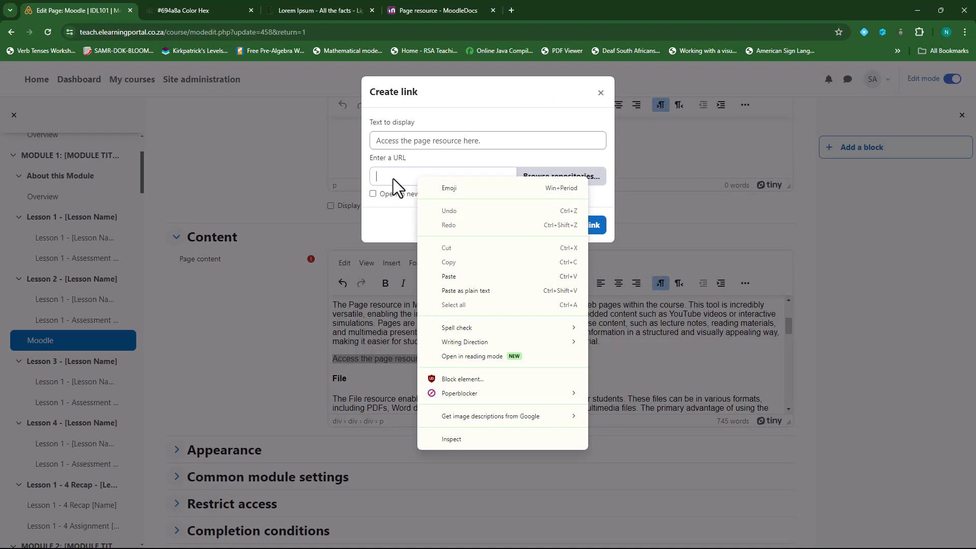
{"action": "left_click", "coordinate": [405, 177]}
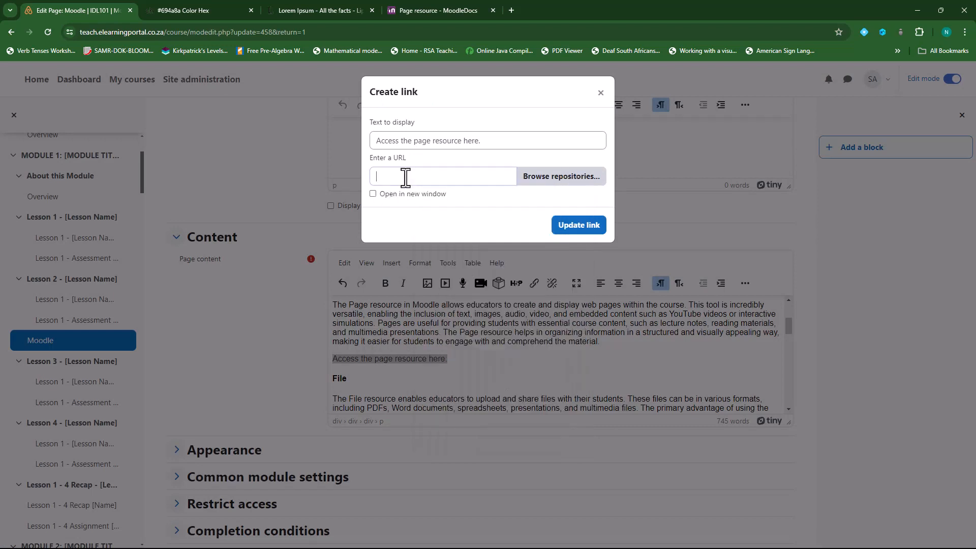
{"action": "key", "text": "ctrl+v"}
{"action": "left_click", "coordinate": [373, 193]}
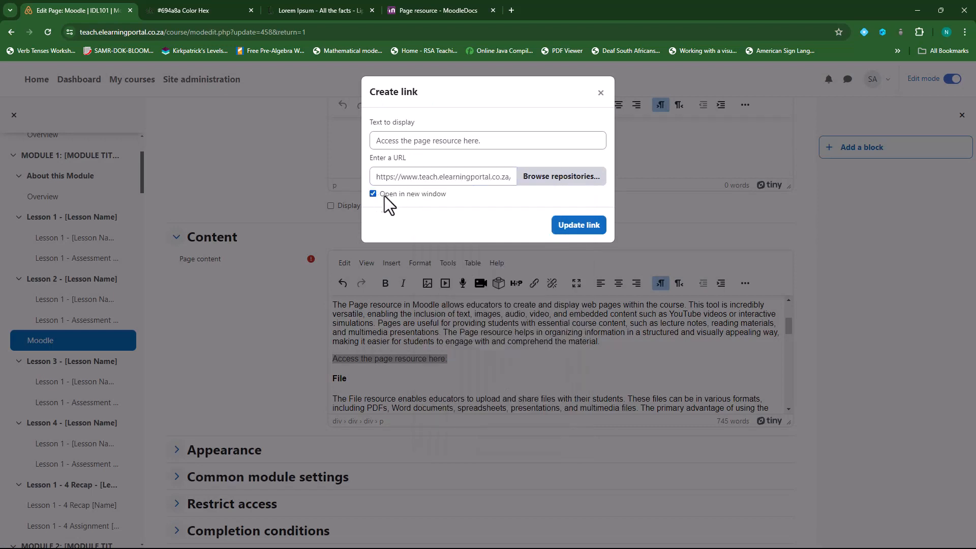
{"action": "left_click", "coordinate": [580, 226]}
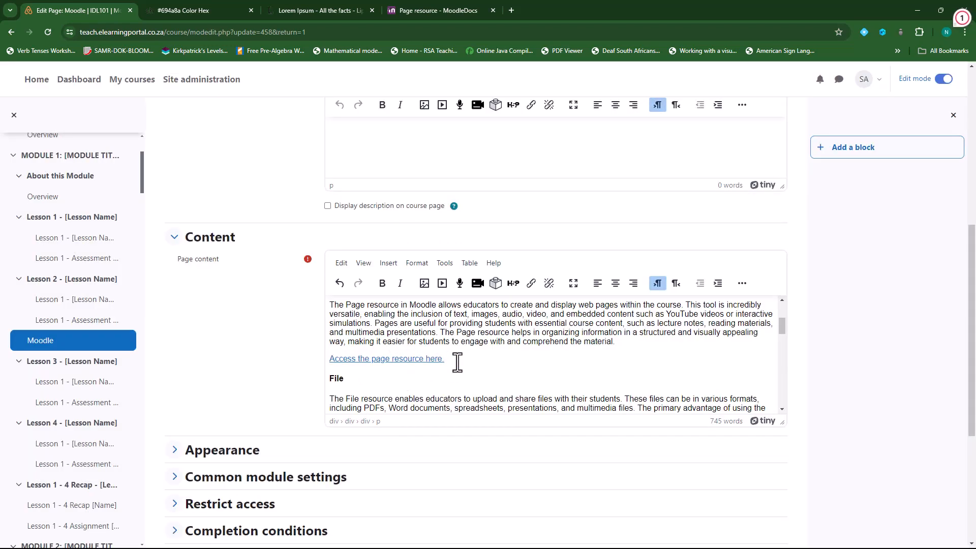
- Search the web for "moodle file" in a new browser tab and open the MoodleDocs "Working with files" article in its own tab
{"action": "left_click", "coordinate": [511, 10]}
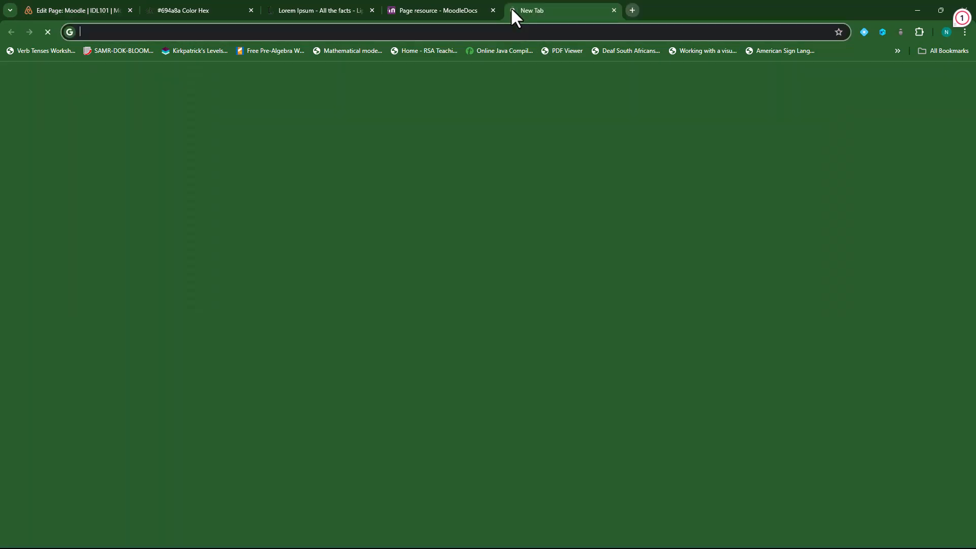
{"action": "type", "text": "moodl"}
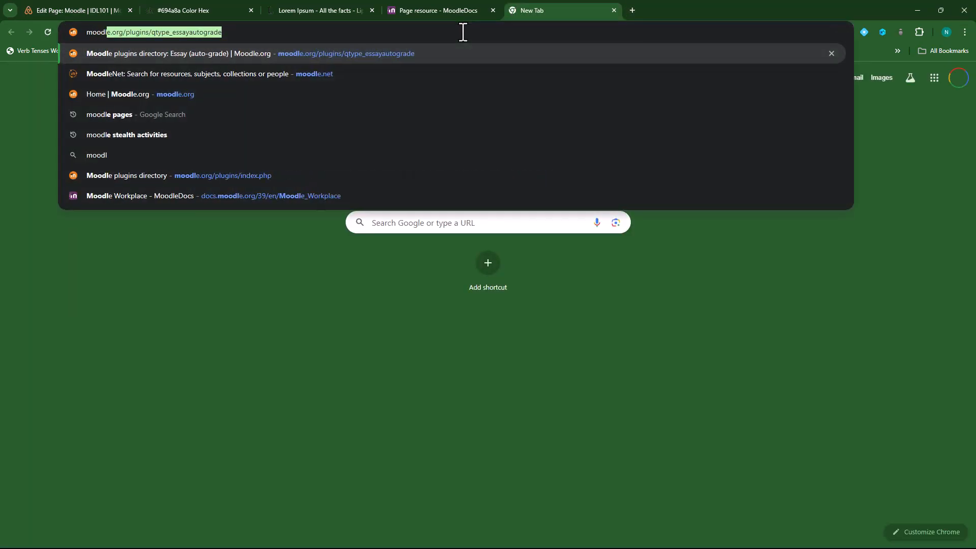
{"action": "type", "text": "e file"}
{"action": "key", "text": "Return"}
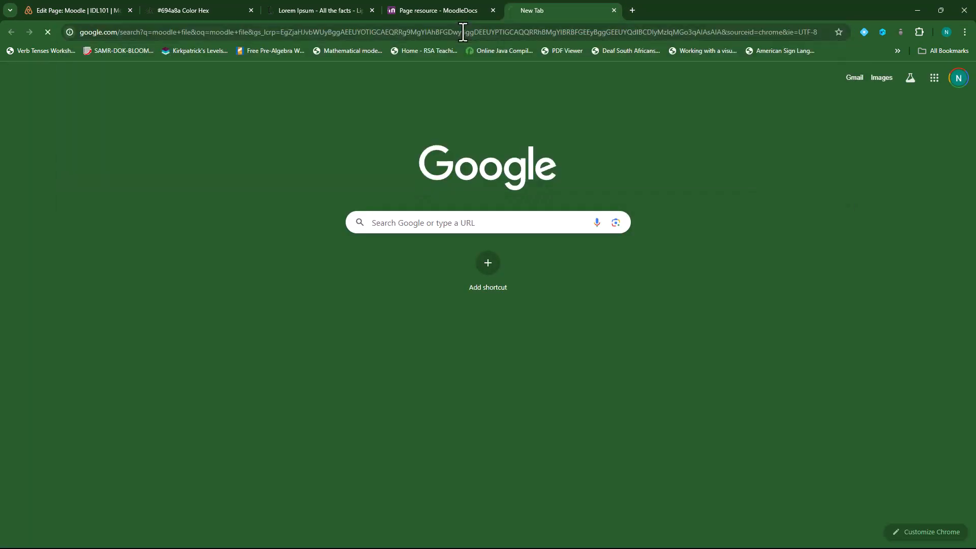
{"action": "right_click", "coordinate": [176, 200]}
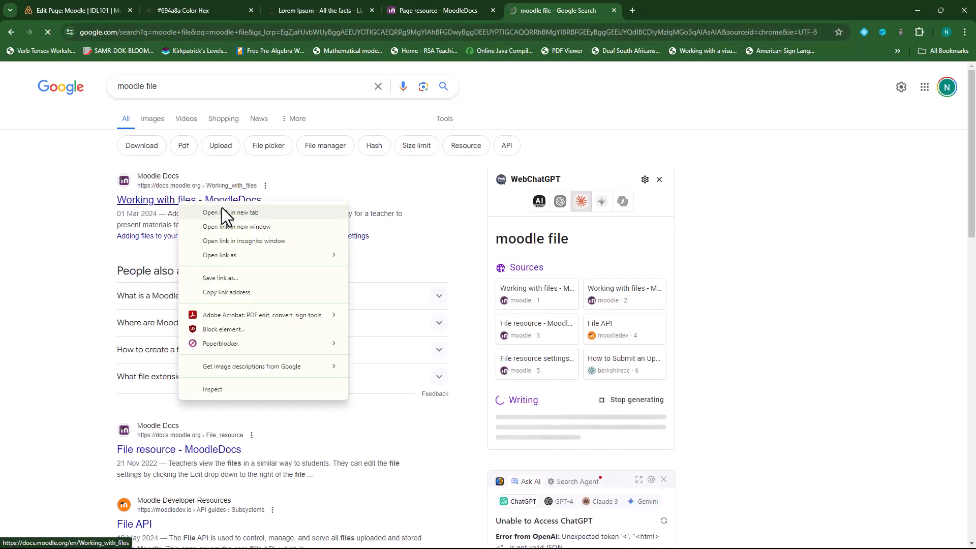
{"action": "left_click", "coordinate": [222, 209]}
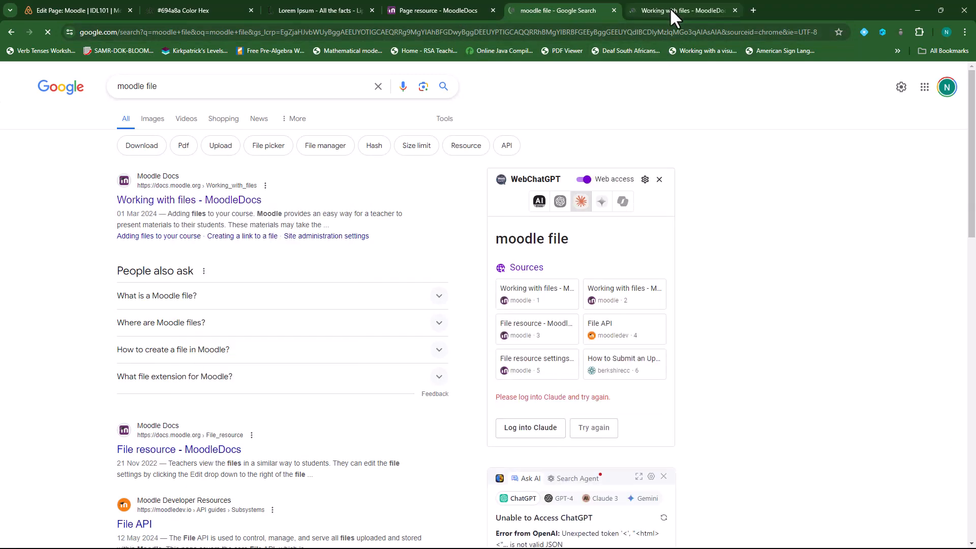
{"action": "left_click", "coordinate": [669, 7]}
{"action": "scroll", "coordinate": [391, 310], "scroll_direction": "down", "scroll_amount": 4}
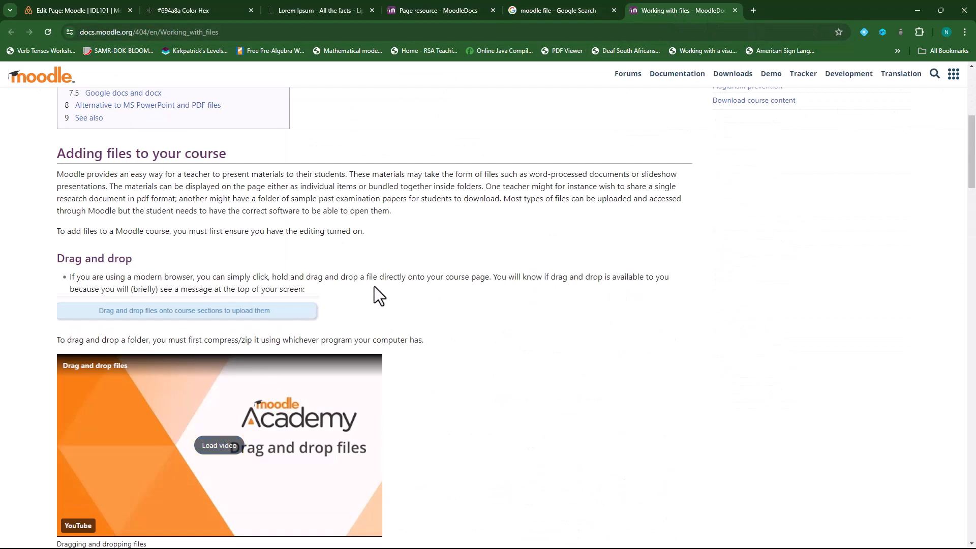
- Switch back to the Moodle page's settings and save them, returning to the course
{"action": "left_click", "coordinate": [110, 7]}
{"action": "scroll", "coordinate": [200, 359], "scroll_direction": "down", "scroll_amount": 5}
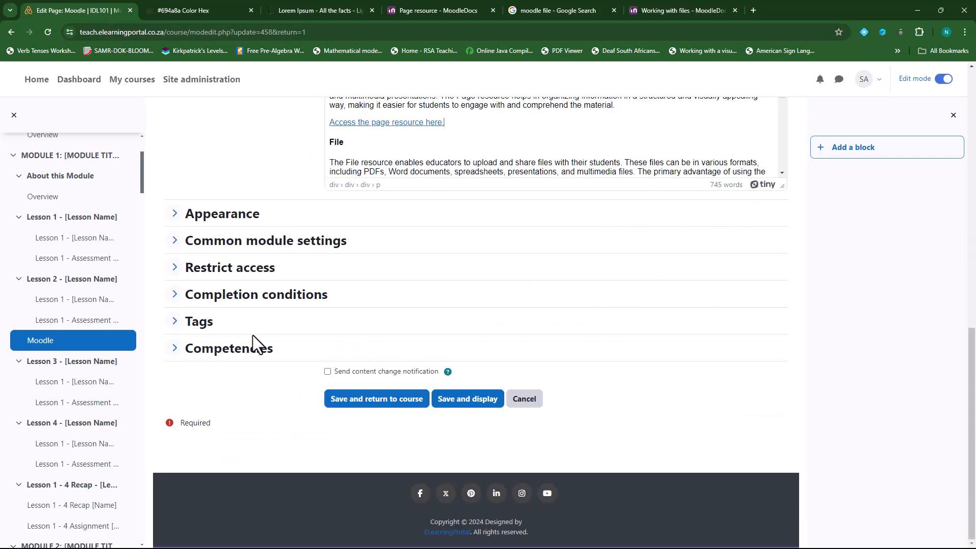
{"action": "left_click", "coordinate": [391, 401]}
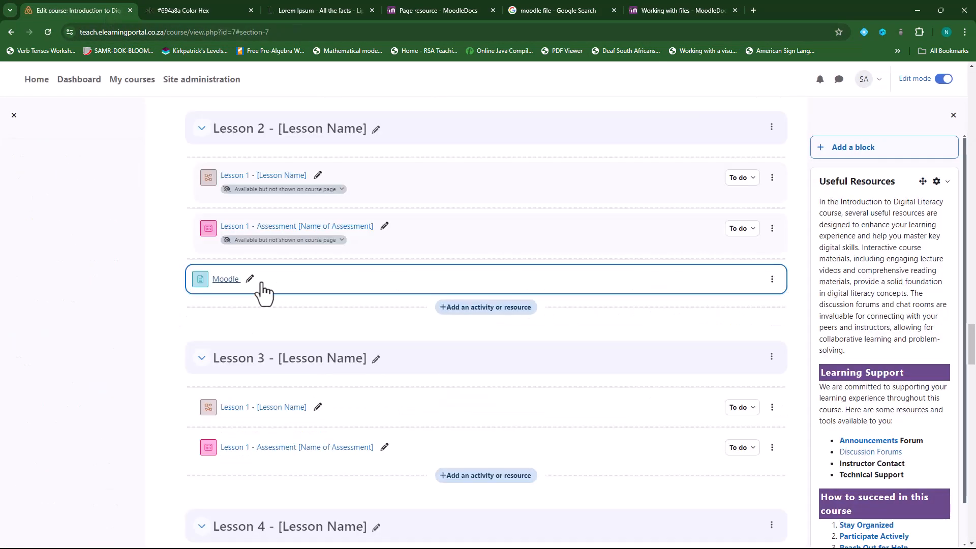
- Open the "Moodle" page in Lesson 2 and test the "Access the page resource here." link
{"action": "left_click", "coordinate": [228, 279]}
{"action": "scroll", "coordinate": [359, 344], "scroll_direction": "down", "scroll_amount": 1}
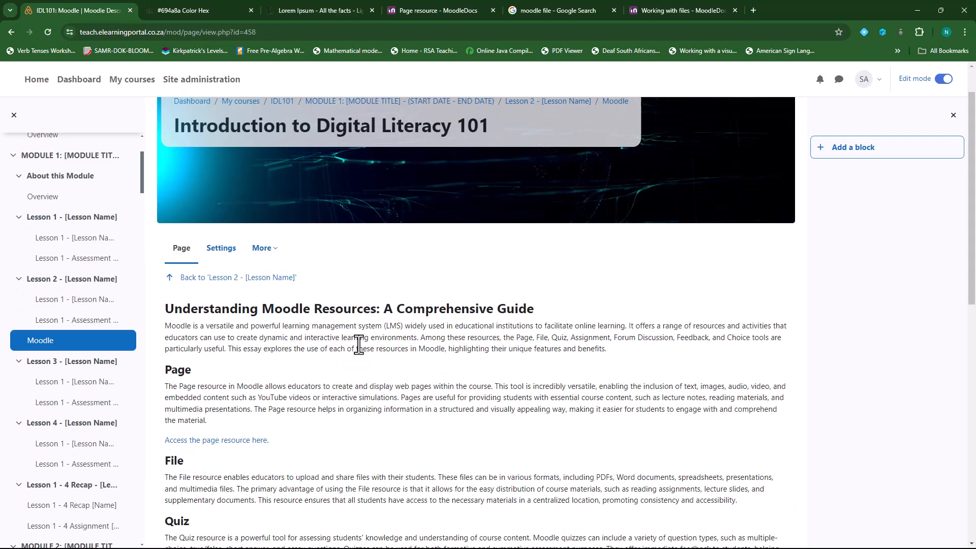
{"action": "scroll", "coordinate": [231, 413], "scroll_direction": "down", "scroll_amount": 2}
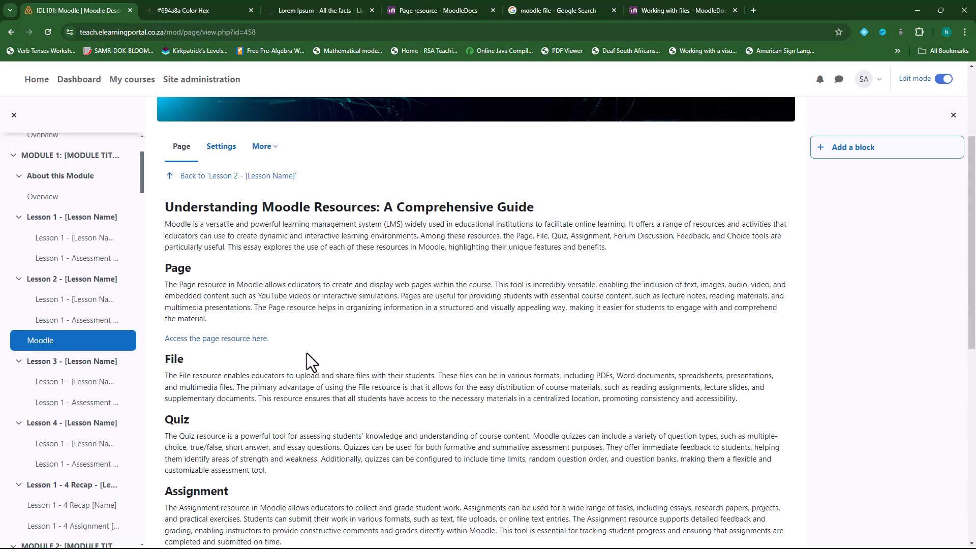
{"action": "left_click", "coordinate": [210, 339]}
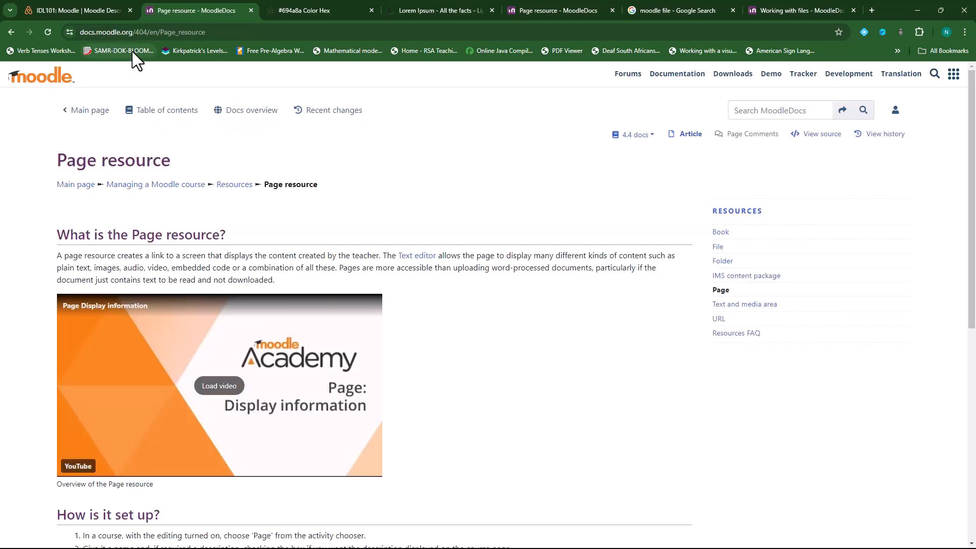
- Go back from the linked article, switch to the original Moodle page tab, and return to Lesson 2 on the IDL101 course page
{"action": "left_click", "coordinate": [8, 31]}
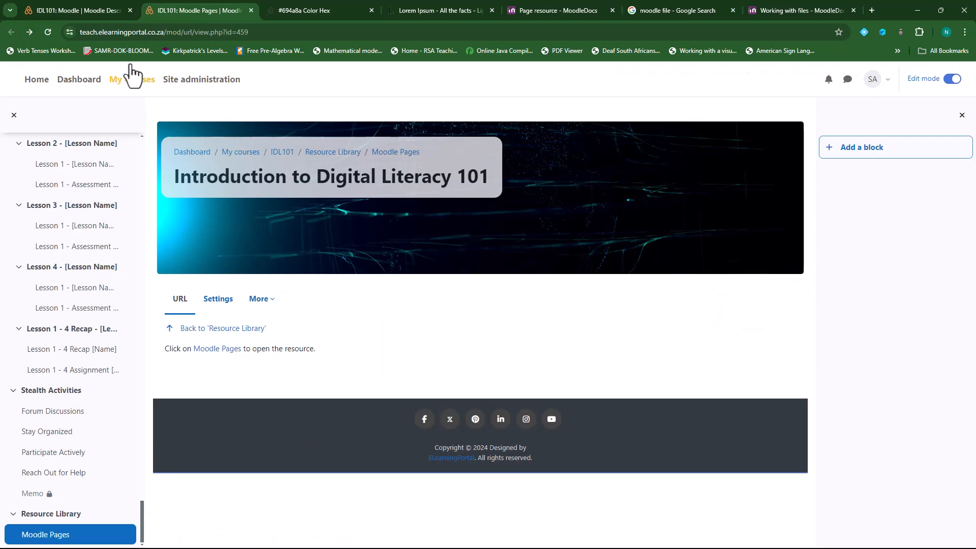
{"action": "left_click", "coordinate": [87, 11]}
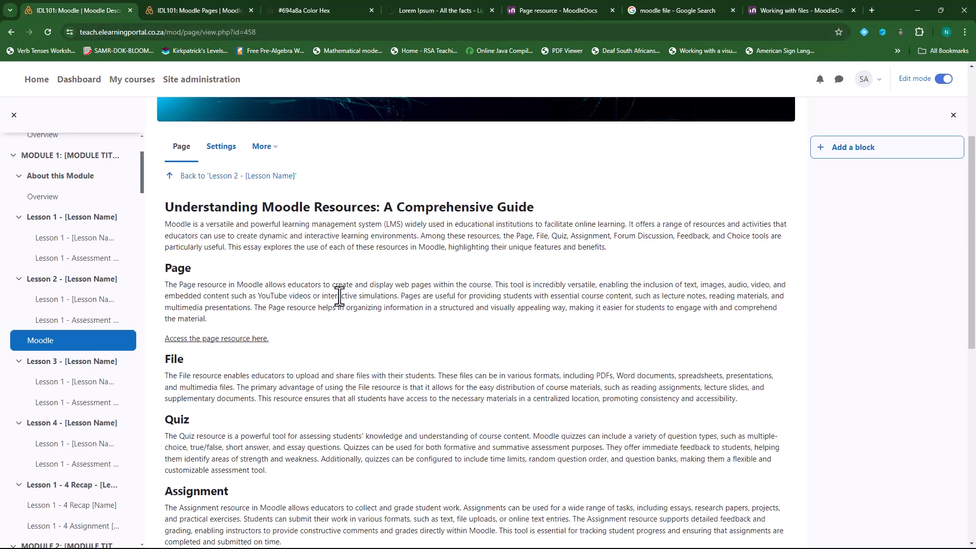
{"action": "scroll", "coordinate": [270, 237], "scroll_direction": "up", "scroll_amount": 2}
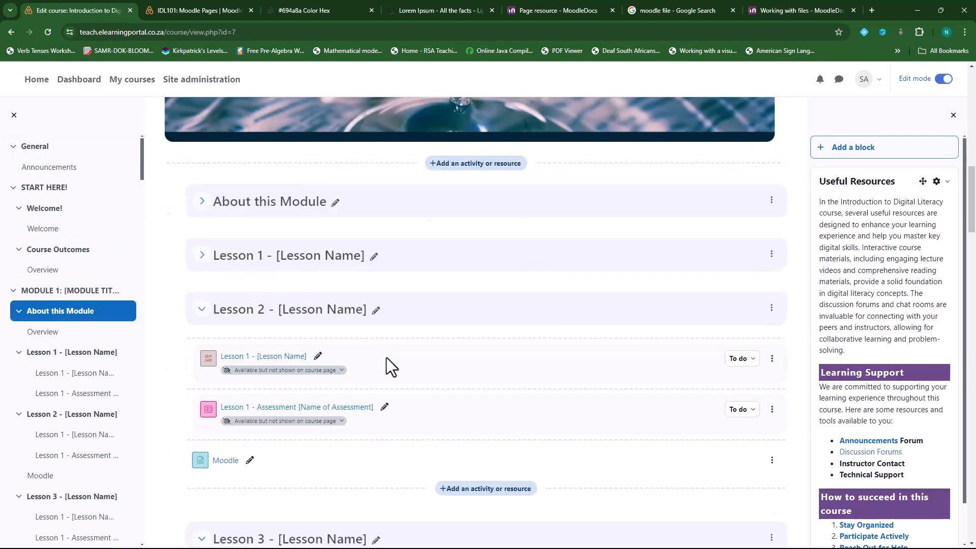
{"action": "scroll", "coordinate": [399, 387], "scroll_direction": "down", "scroll_amount": 2}
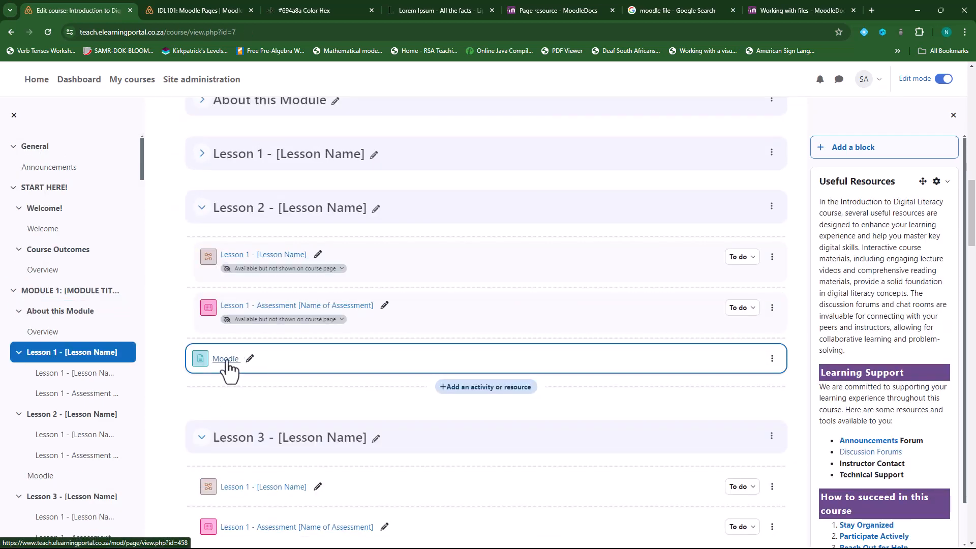
- Review the stealth items in the course's Stealth Activities and Resource Library sections, including the hidden Moodle Pages URL
{"action": "scroll", "coordinate": [459, 406], "scroll_direction": "down", "scroll_amount": 20}
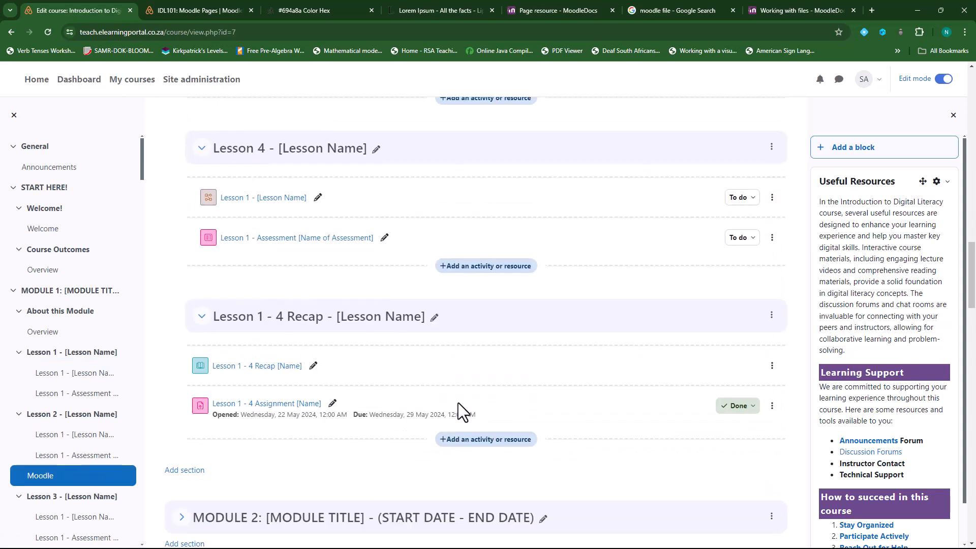
{"action": "scroll", "coordinate": [458, 401], "scroll_direction": "down", "scroll_amount": 14}
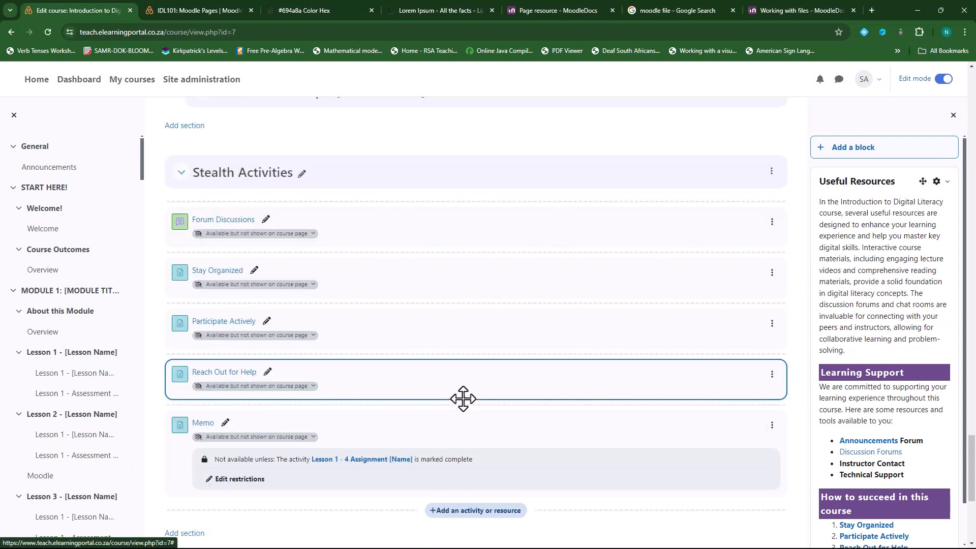
{"action": "scroll", "coordinate": [340, 432], "scroll_direction": "down", "scroll_amount": 3}
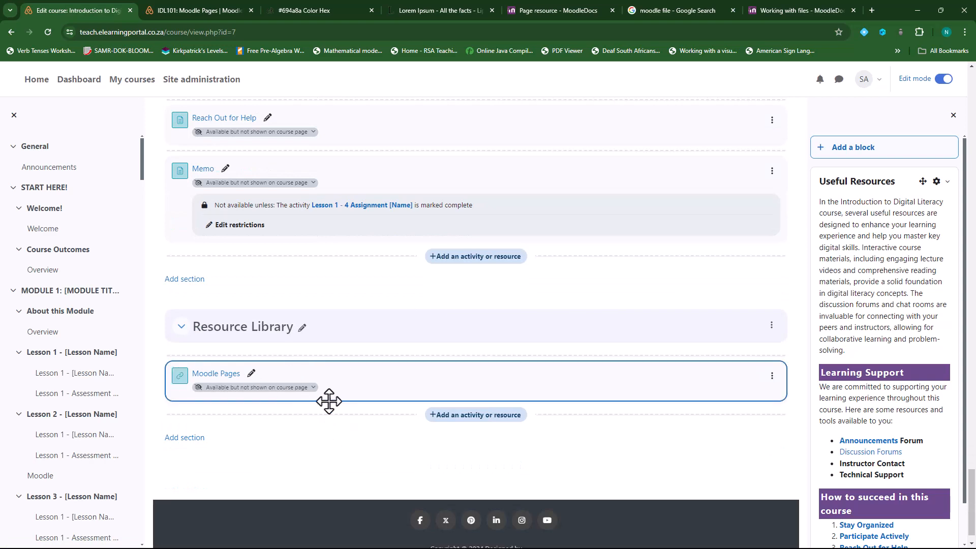
{"action": "scroll", "coordinate": [401, 414], "scroll_direction": "up", "scroll_amount": 2}
{"action": "scroll", "coordinate": [406, 418], "scroll_direction": "up", "scroll_amount": 14}
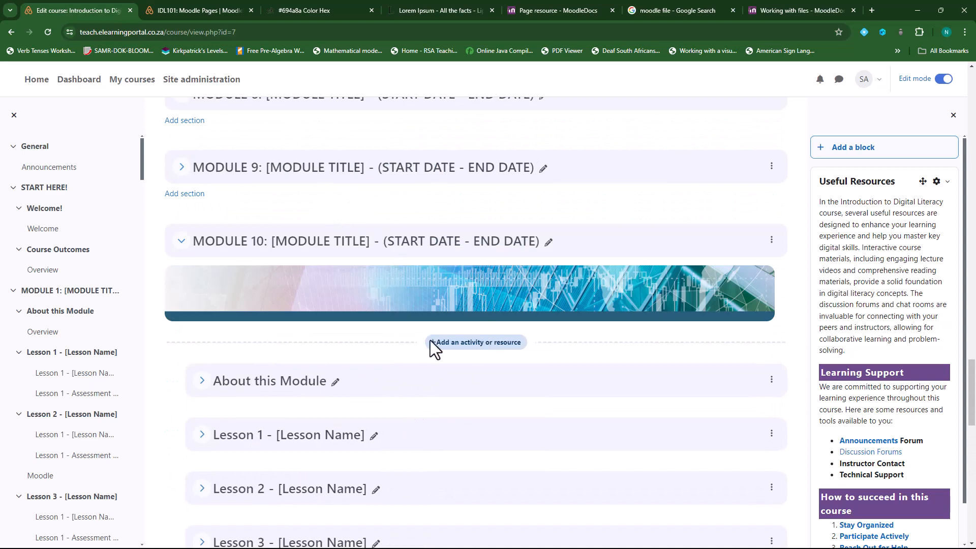
{"action": "scroll", "coordinate": [415, 383], "scroll_direction": "up", "scroll_amount": 5}
{"action": "scroll", "coordinate": [415, 383], "scroll_direction": "down", "scroll_amount": 6}
{"action": "scroll", "coordinate": [417, 384], "scroll_direction": "down", "scroll_amount": 15}
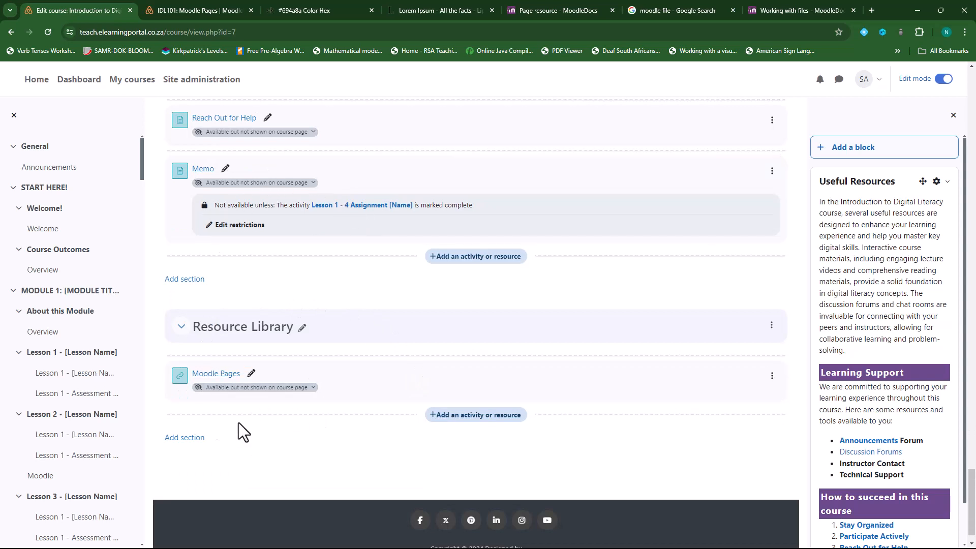
{"action": "scroll", "coordinate": [318, 416], "scroll_direction": "up", "scroll_amount": 5}
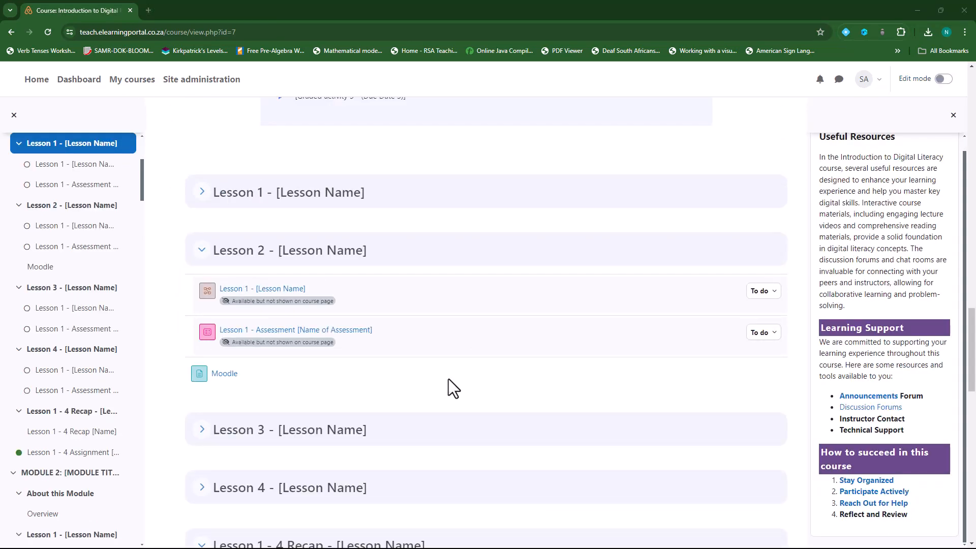
- Open the "Moodle" page in Lesson 2, and from it open the IDL101 course page in a new browser tab
{"action": "left_click", "coordinate": [226, 379]}
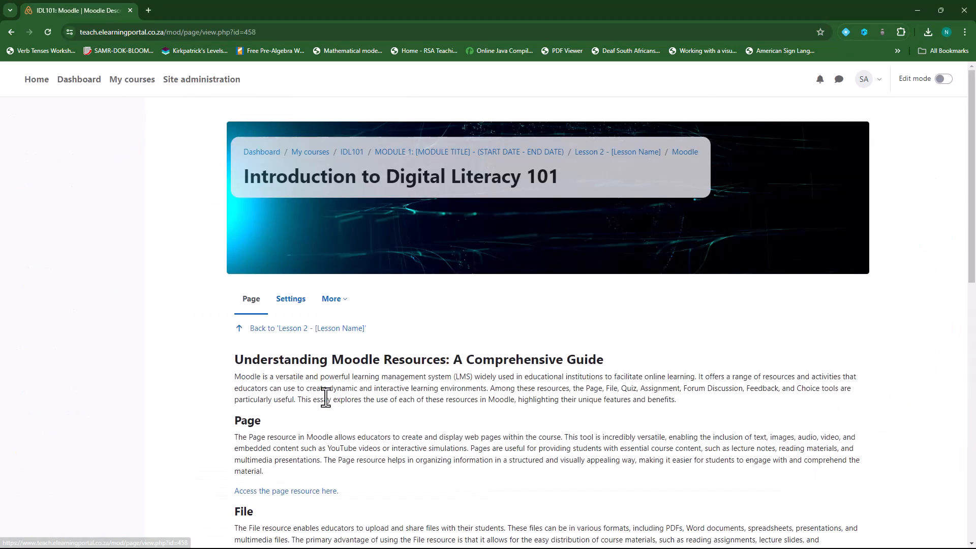
{"action": "scroll", "coordinate": [429, 356], "scroll_direction": "down", "scroll_amount": 5}
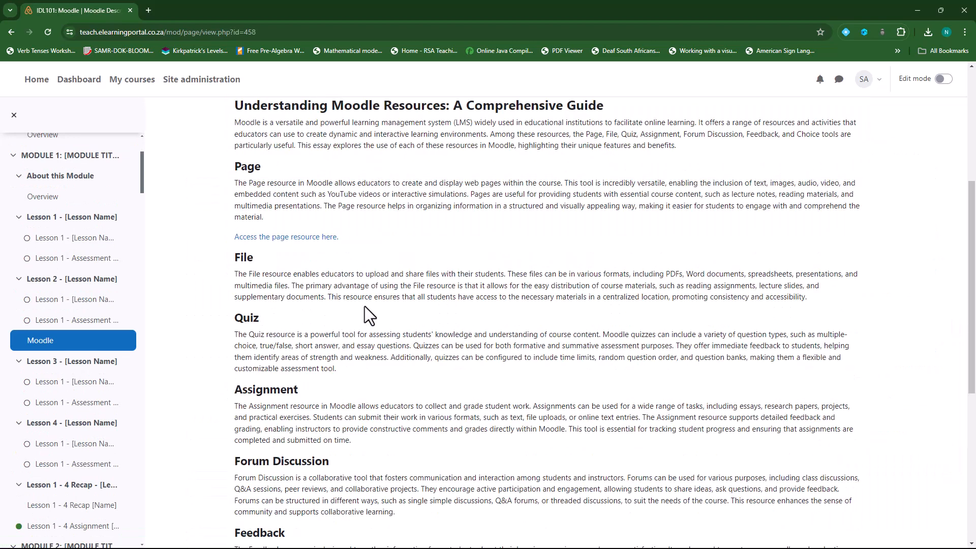
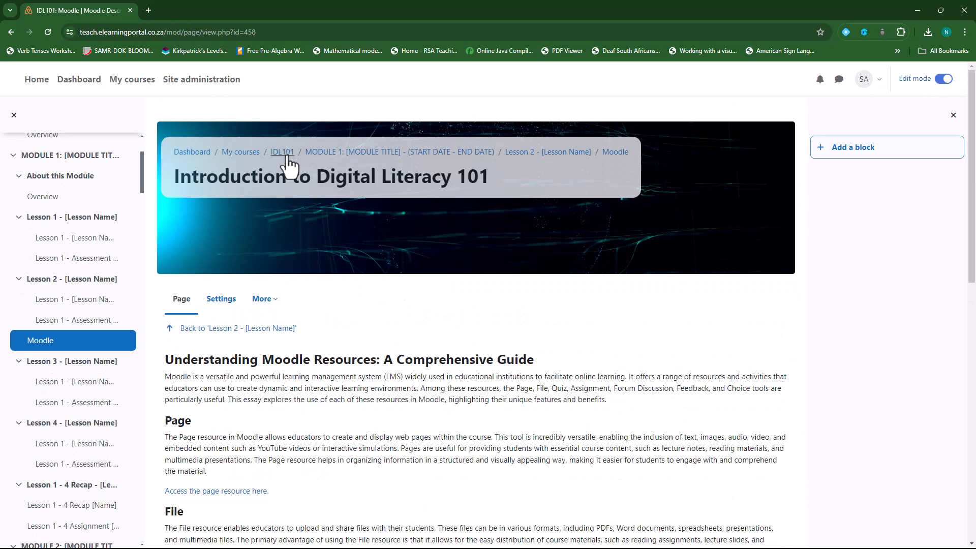
{"action": "right_click", "coordinate": [284, 155]}
{"action": "left_click", "coordinate": [309, 160]}
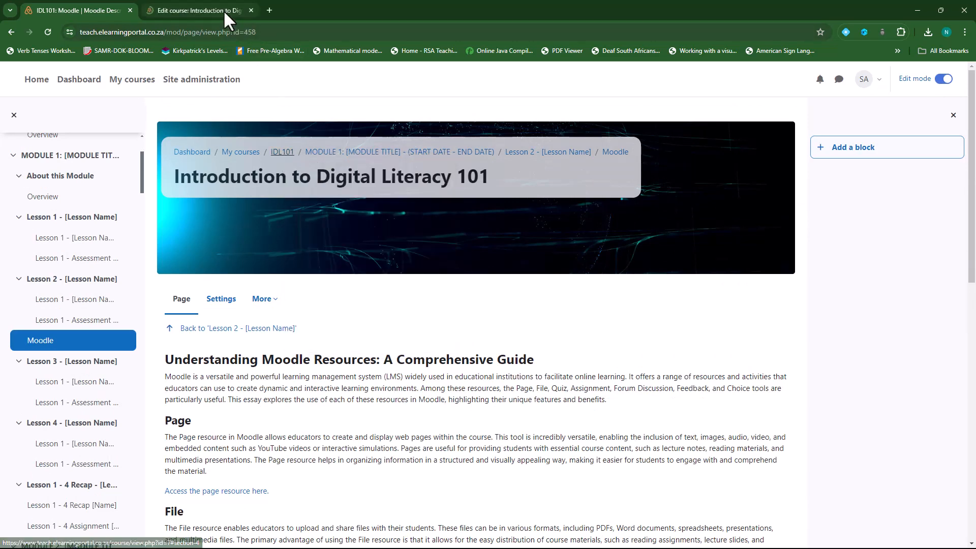
{"action": "left_click", "coordinate": [219, 8]}
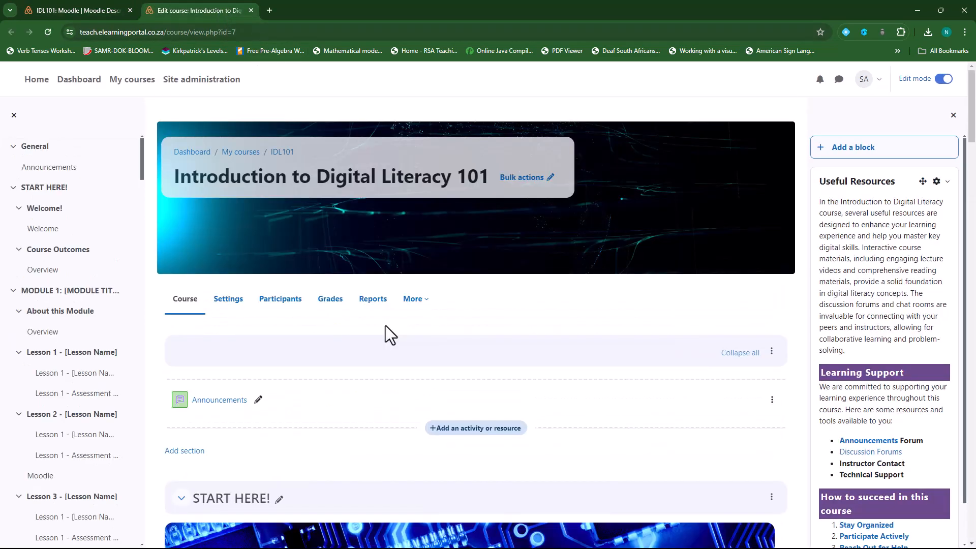
- Expand the Resource Library section at the end of the course page
{"action": "scroll", "coordinate": [357, 369], "scroll_direction": "down", "scroll_amount": 10}
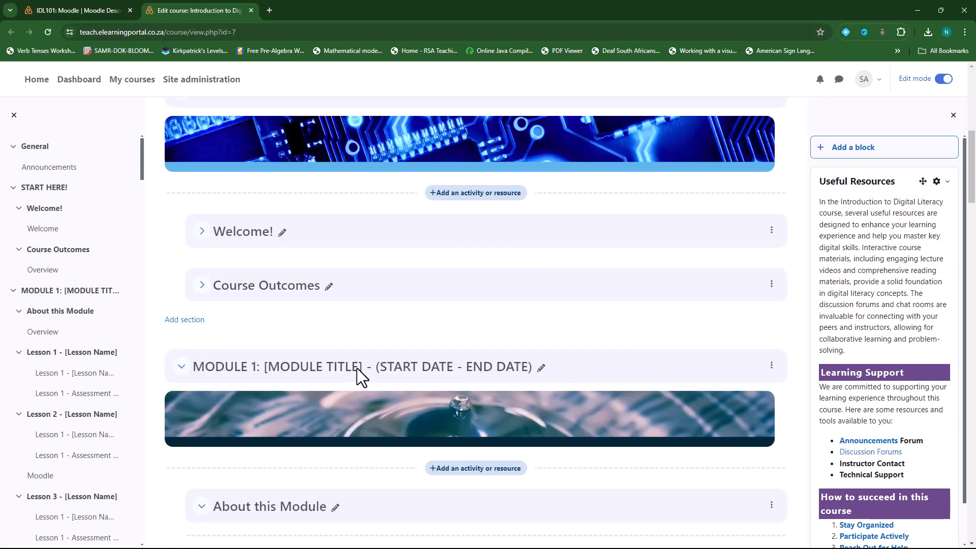
{"action": "scroll", "coordinate": [357, 367], "scroll_direction": "down", "scroll_amount": 14}
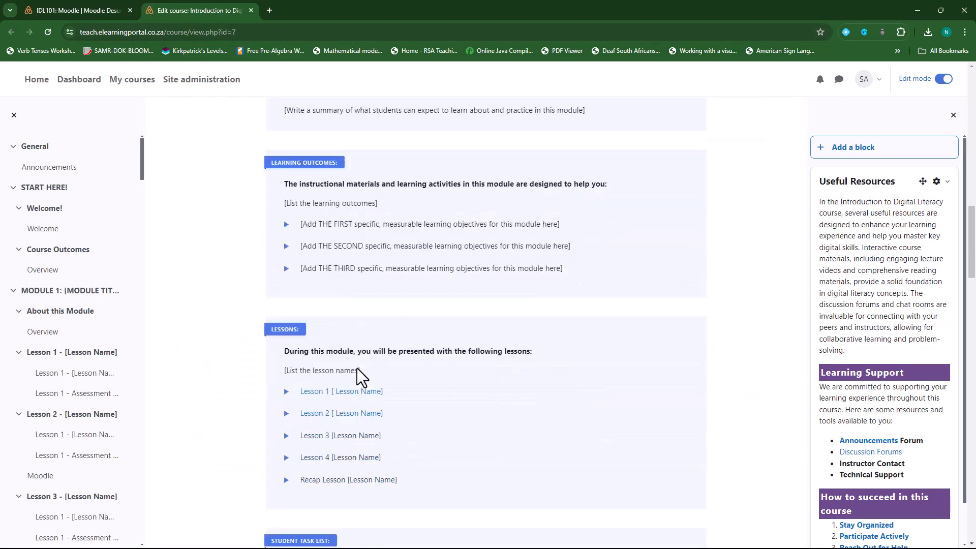
{"action": "scroll", "coordinate": [357, 368], "scroll_direction": "down", "scroll_amount": 20}
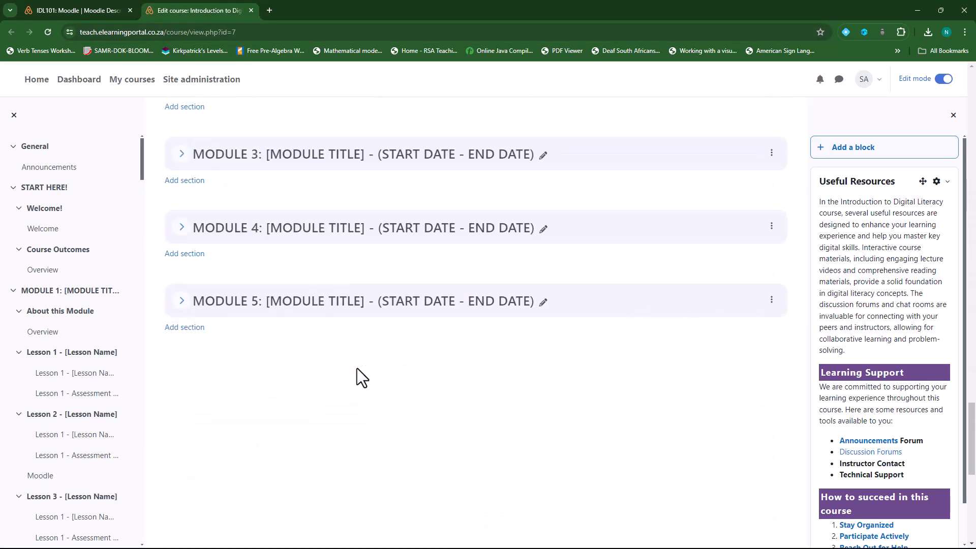
{"action": "scroll", "coordinate": [357, 368], "scroll_direction": "down", "scroll_amount": 5}
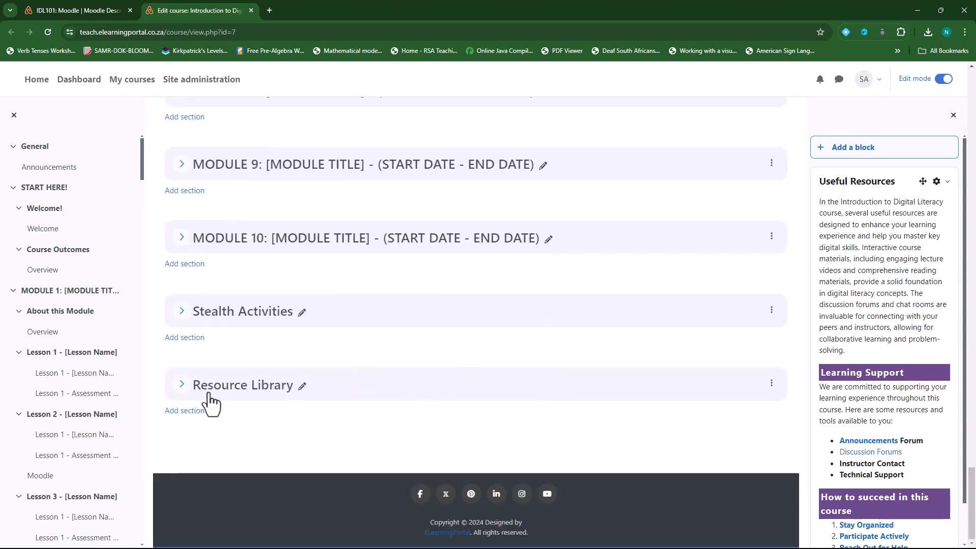
{"action": "left_click", "coordinate": [181, 384]}
{"action": "scroll", "coordinate": [315, 417], "scroll_direction": "down", "scroll_amount": 2}
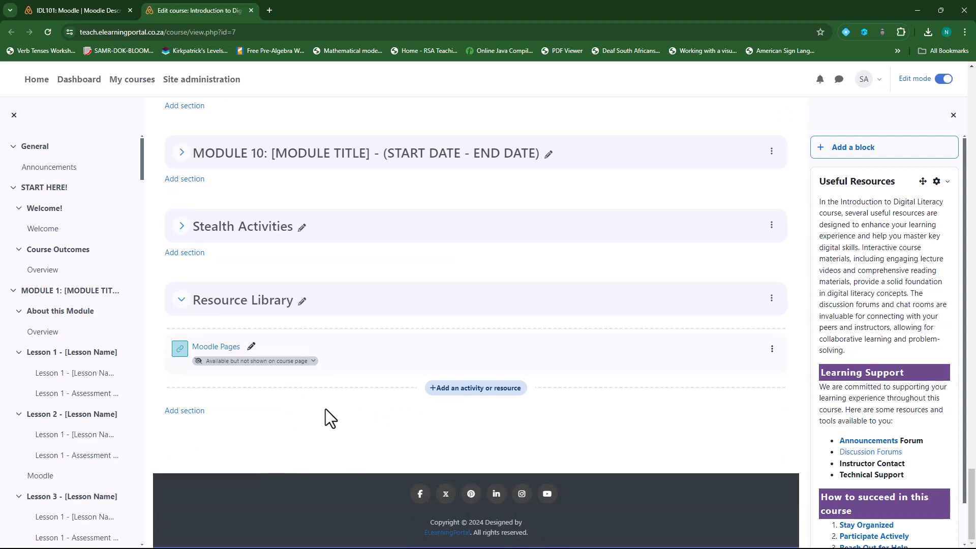
- Add an H5P activity named "Test H5P" to the Resource Library and upload the package file 456_1st.h5p
{"action": "left_click", "coordinate": [446, 391]}
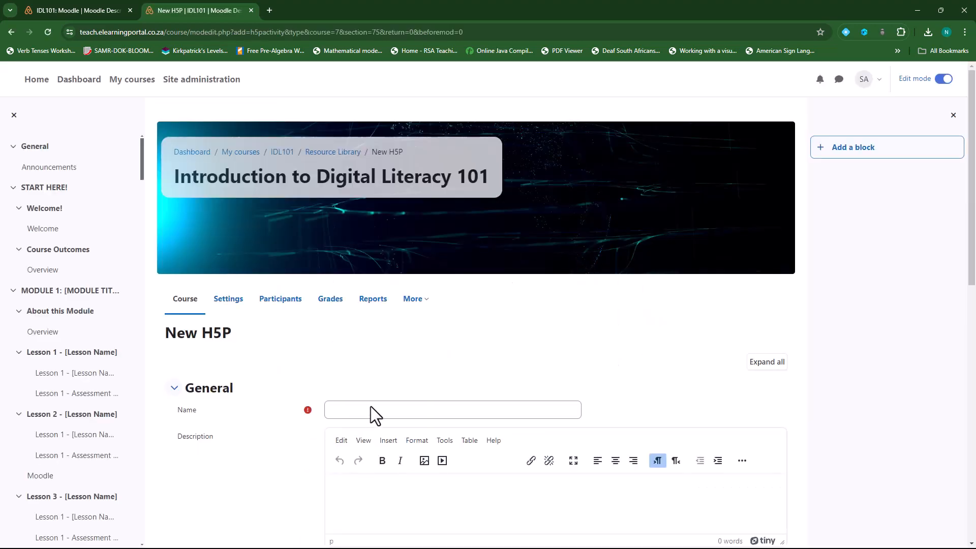
{"action": "left_click", "coordinate": [381, 409]}
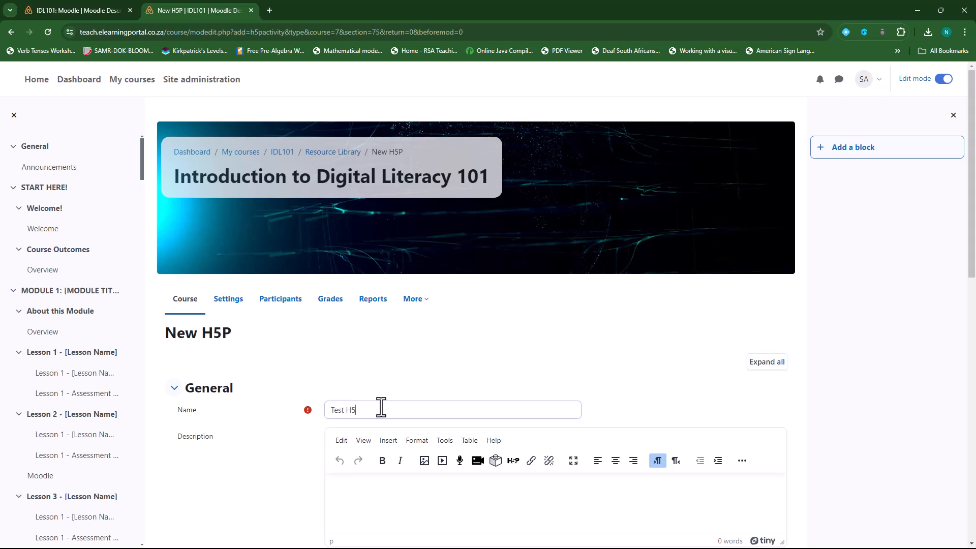
{"action": "scroll", "coordinate": [295, 389], "scroll_direction": "down", "scroll_amount": 5}
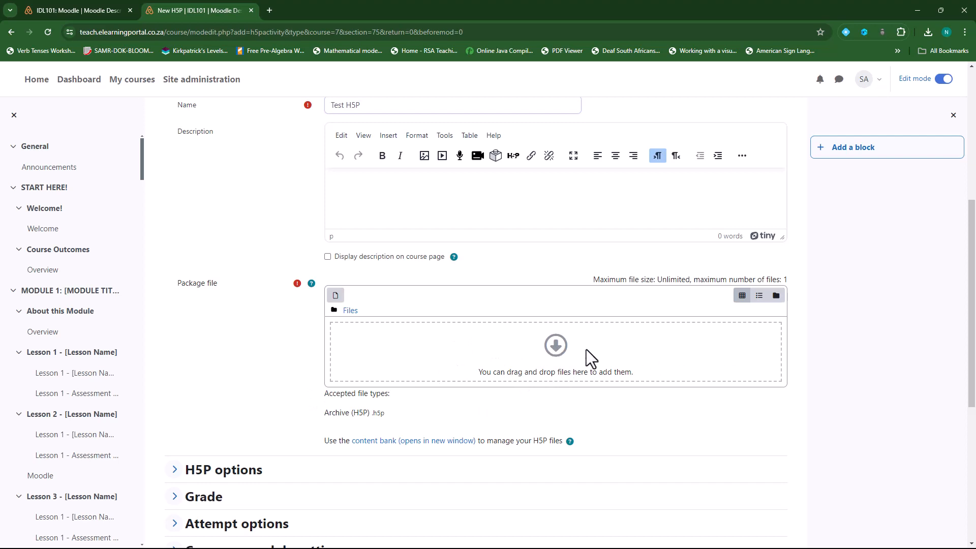
{"action": "left_click", "coordinate": [549, 346]}
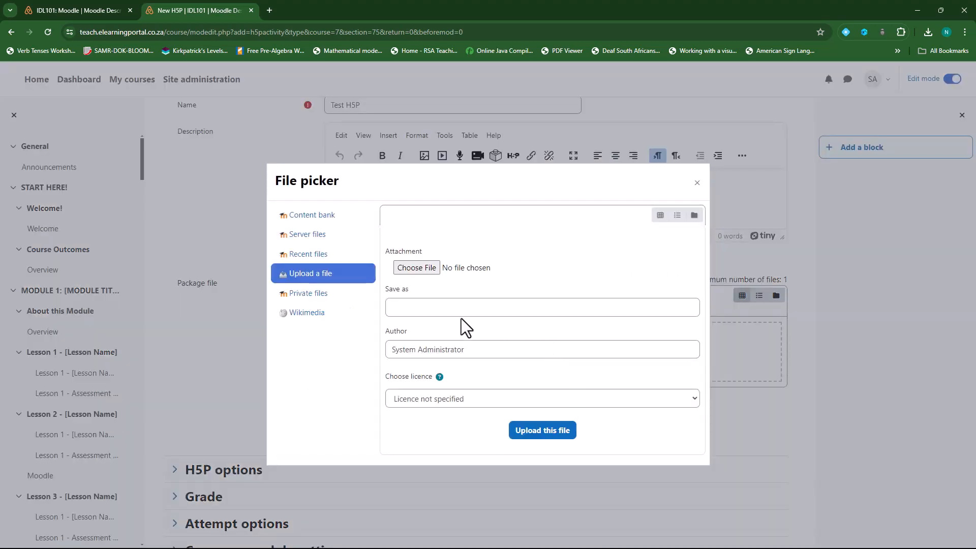
{"action": "left_click", "coordinate": [417, 268]}
{"action": "double_click", "coordinate": [498, 261]}
{"action": "left_click", "coordinate": [543, 431]}
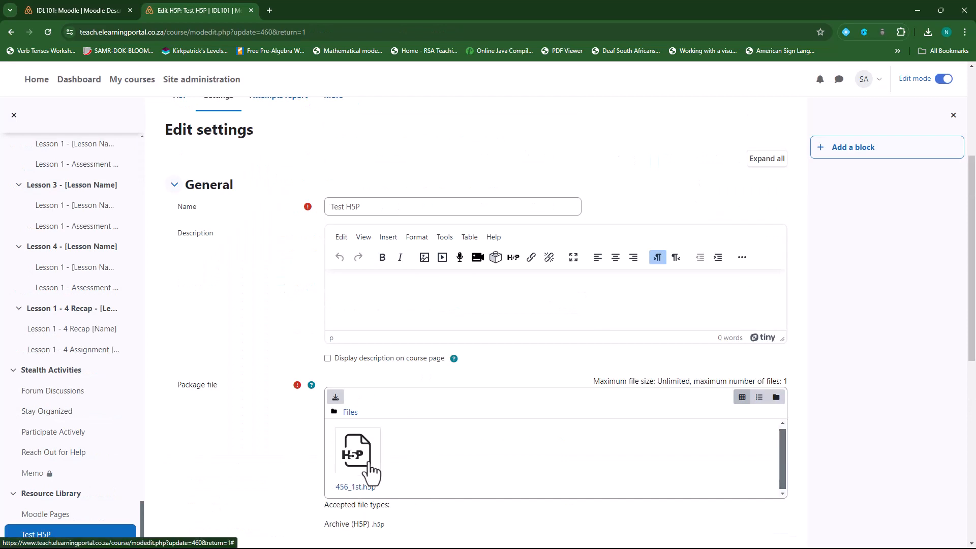
- Enable Allow download and Embed button in the H5P options of Test H5P
{"action": "scroll", "coordinate": [298, 432], "scroll_direction": "down", "scroll_amount": 5}
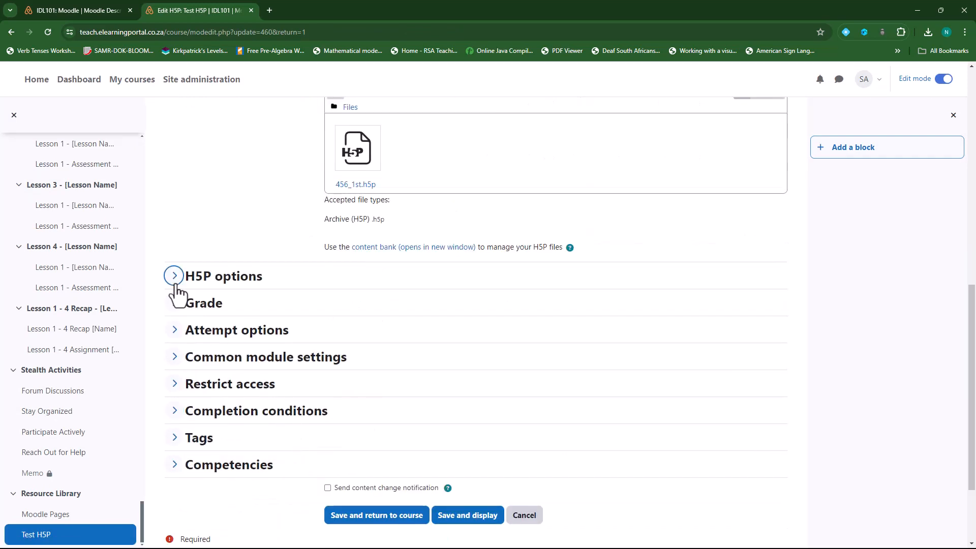
{"action": "left_click", "coordinate": [174, 277]}
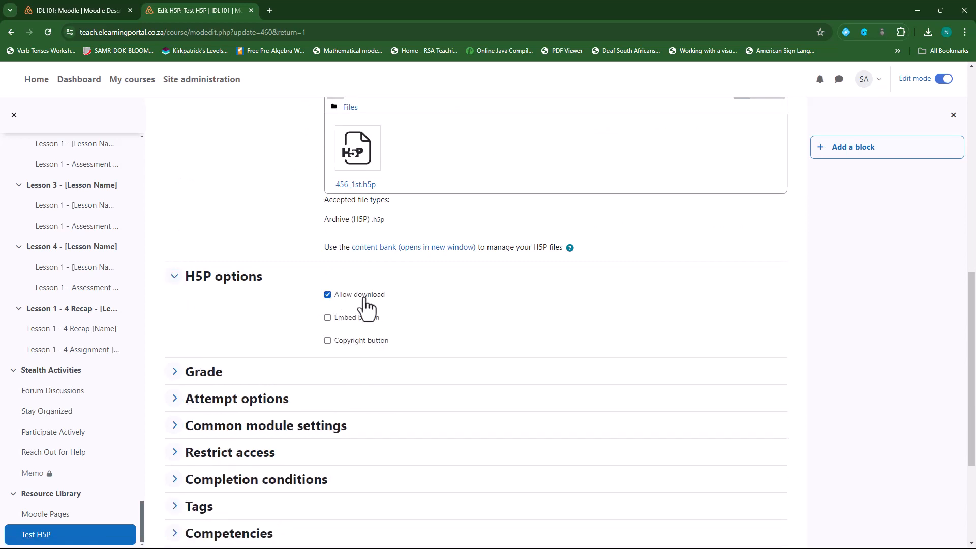
{"action": "left_click", "coordinate": [328, 317]}
{"action": "scroll", "coordinate": [408, 355], "scroll_direction": "down", "scroll_amount": 3}
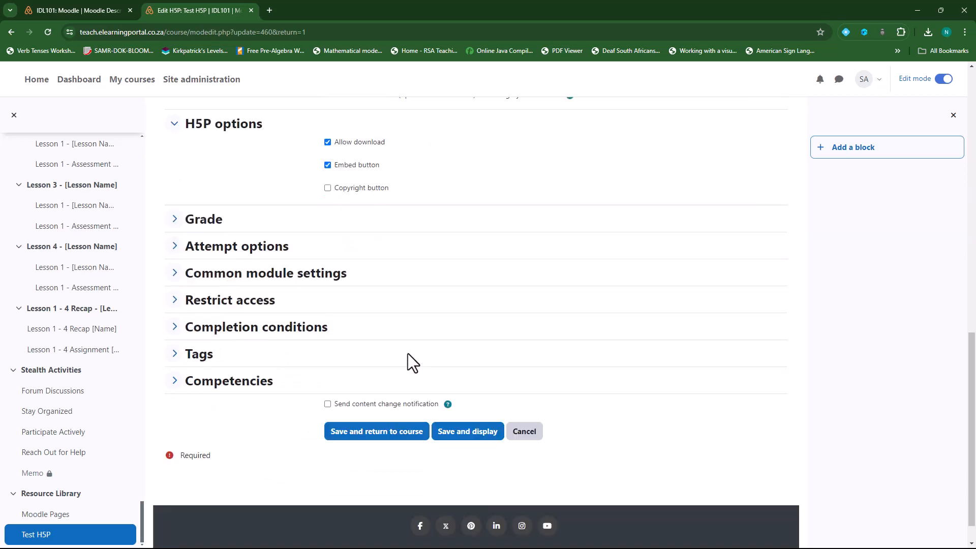
- Set Test H5P's availability to "Make available but don't show on course page" and save, returning to the course
{"action": "left_click", "coordinate": [170, 276]}
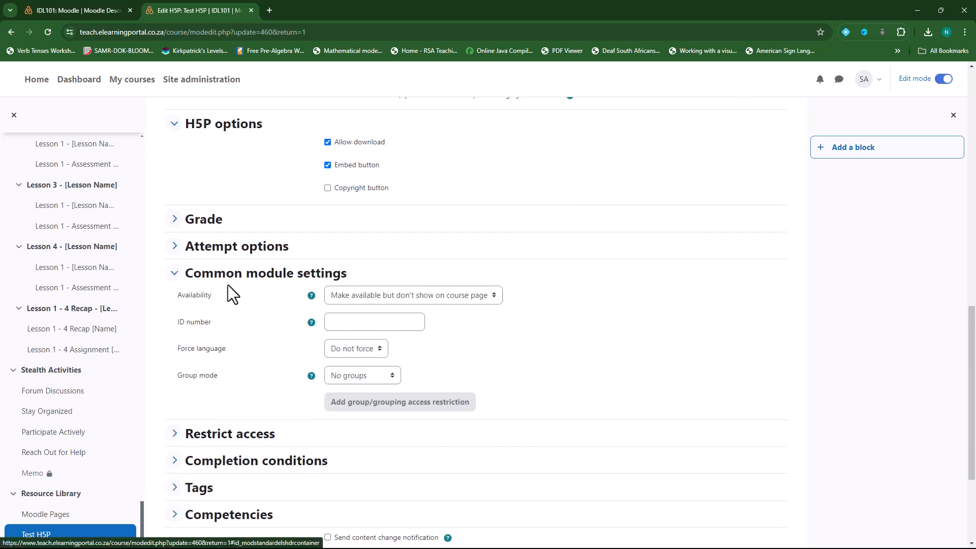
{"action": "left_click", "coordinate": [408, 297]}
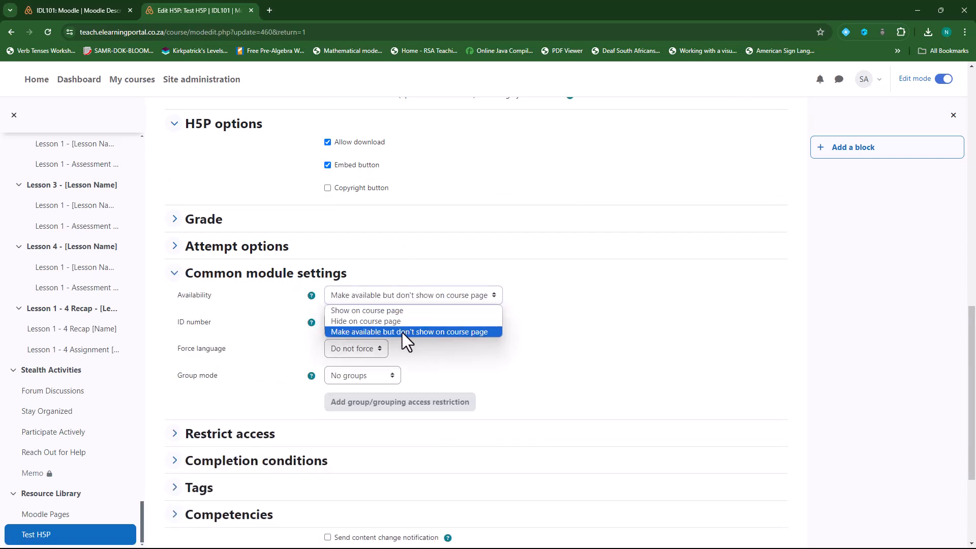
{"action": "left_click", "coordinate": [456, 333]}
{"action": "scroll", "coordinate": [493, 345], "scroll_direction": "down", "scroll_amount": 3}
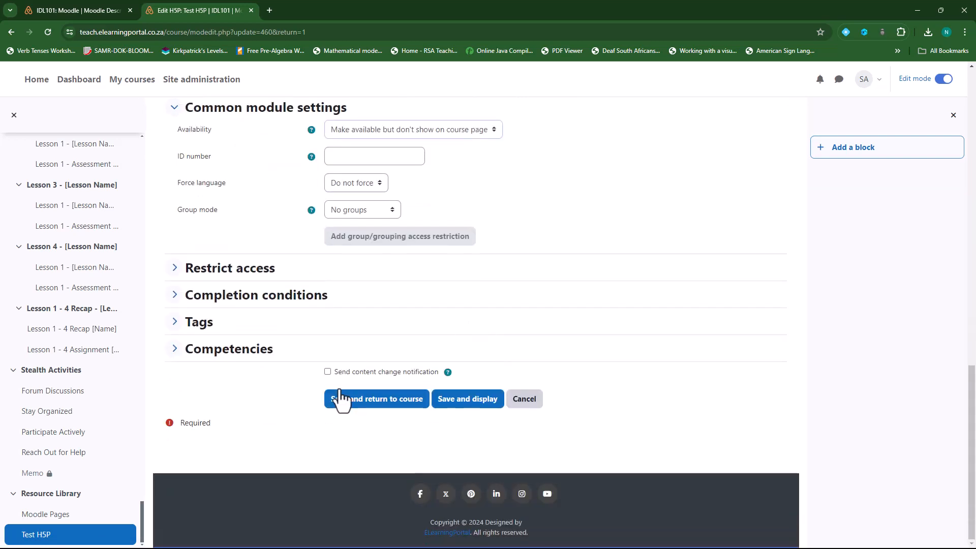
{"action": "left_click", "coordinate": [385, 404]}
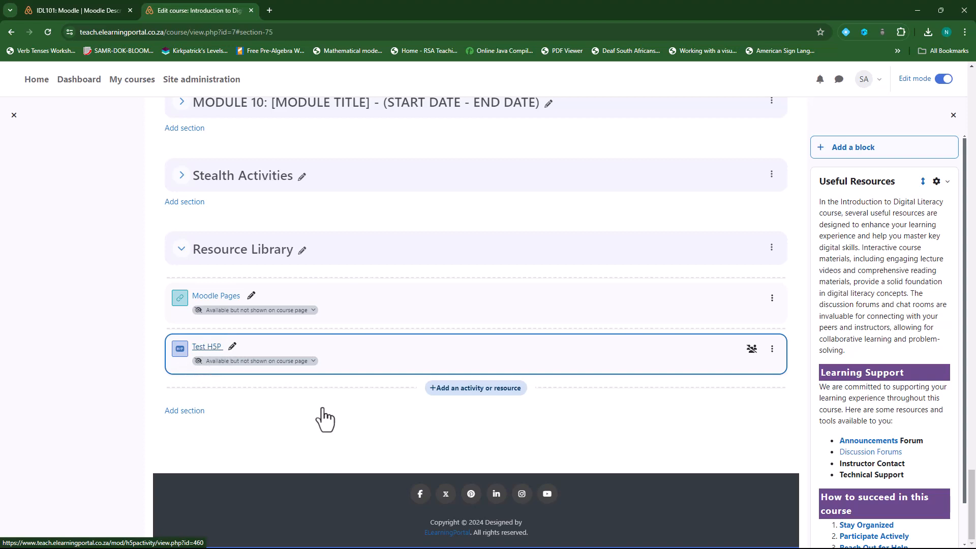
- Open the Test H5P activity, display its embed code and select the whole code, then close the code window
{"action": "scroll", "coordinate": [383, 426], "scroll_direction": "down", "scroll_amount": 9}
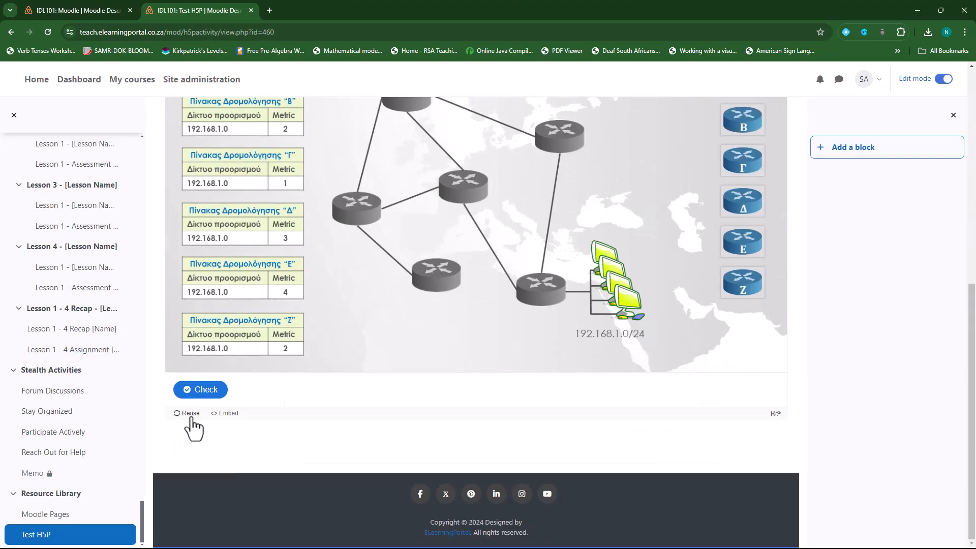
{"action": "left_click", "coordinate": [225, 414]}
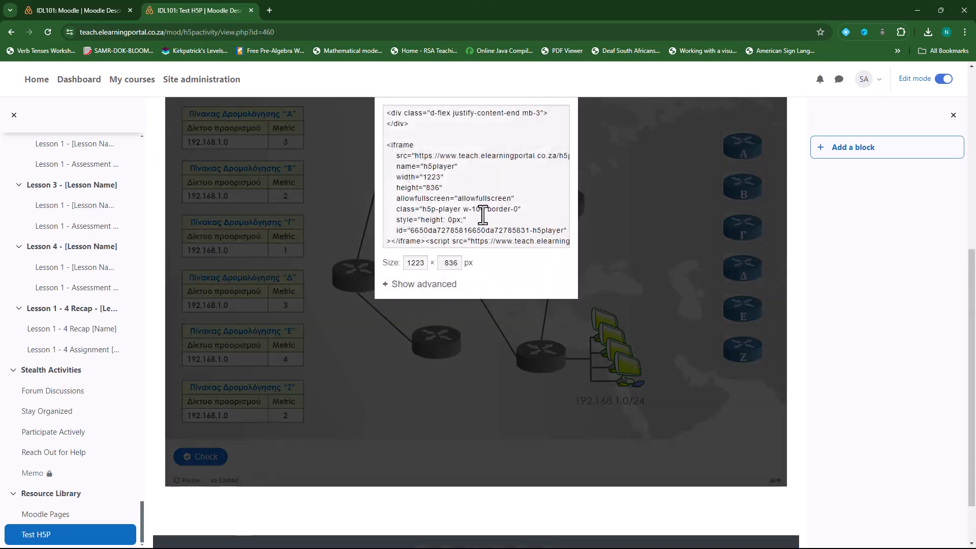
{"action": "scroll", "coordinate": [480, 214], "scroll_direction": "up", "scroll_amount": 1}
{"action": "left_click", "coordinate": [445, 229]}
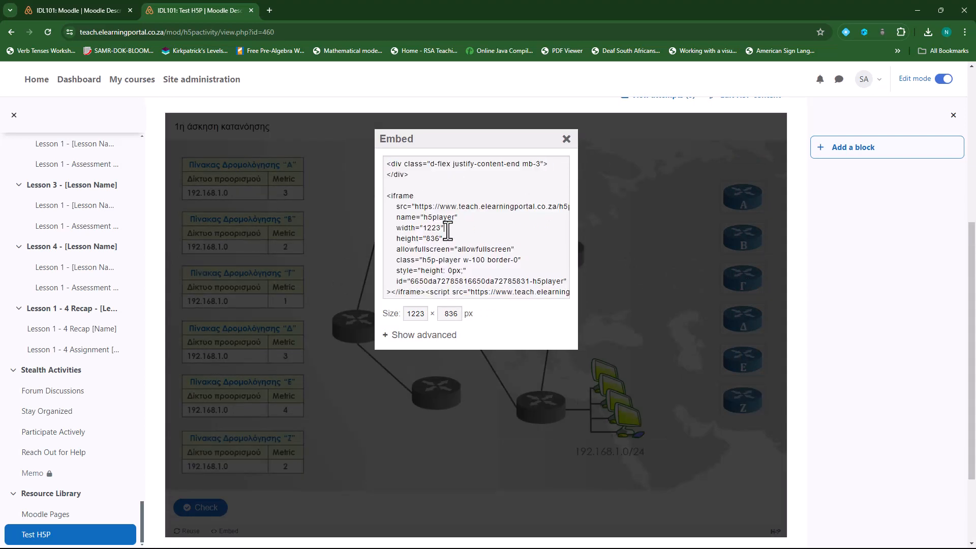
{"action": "left_click_drag", "start_coordinate": [389, 164], "coordinate": [651, 299]}
{"action": "left_click", "coordinate": [650, 296]}
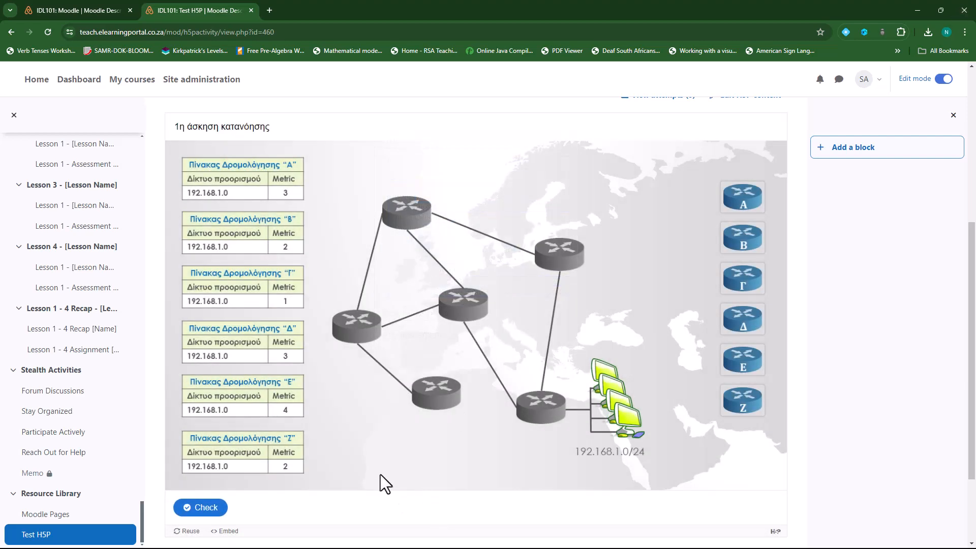
- Switch back to the "Moodle" page tab and look through its text for a place to embed the H5P content
{"action": "scroll", "coordinate": [380, 474], "scroll_direction": "up", "scroll_amount": 5}
{"action": "left_click", "coordinate": [92, 10]}
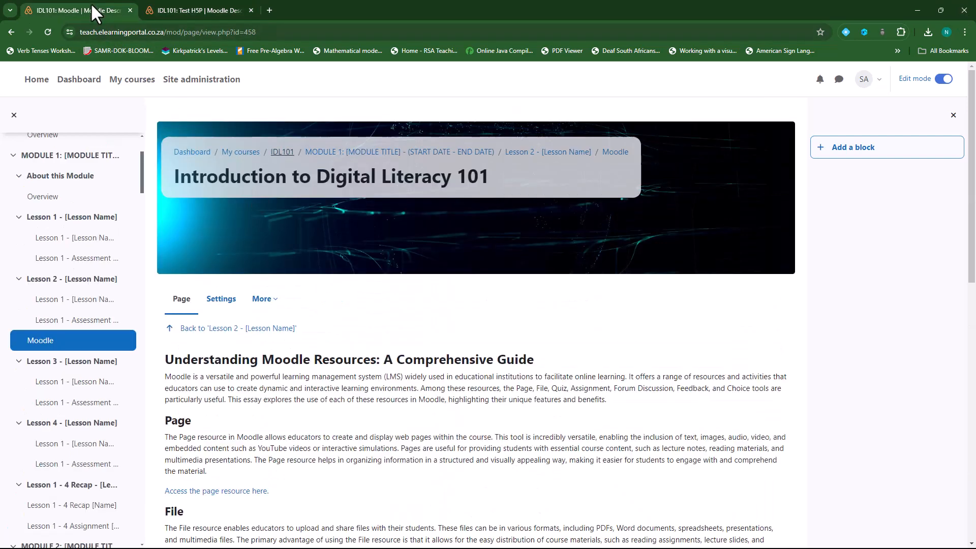
{"action": "scroll", "coordinate": [421, 318], "scroll_direction": "down", "scroll_amount": 3}
{"action": "scroll", "coordinate": [417, 320], "scroll_direction": "down", "scroll_amount": 2}
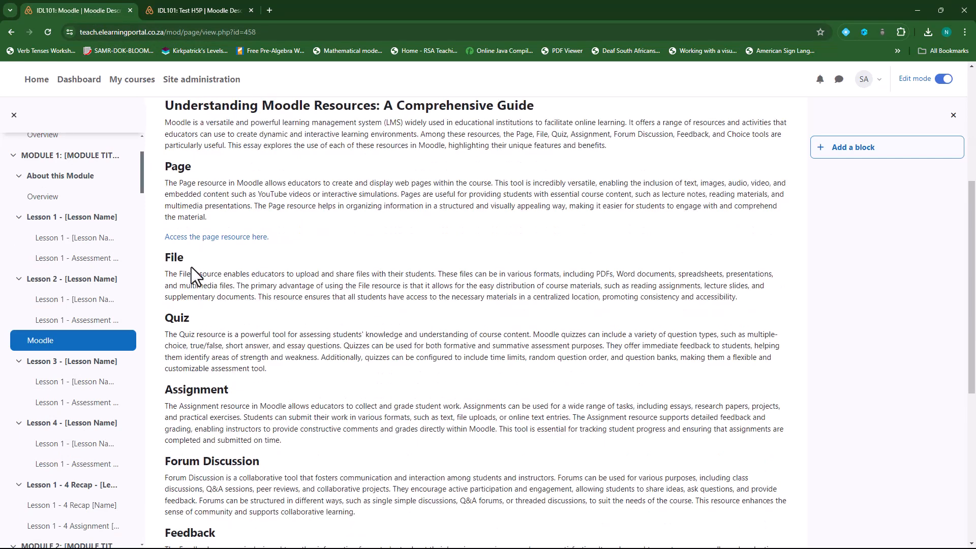
{"action": "scroll", "coordinate": [562, 336], "scroll_direction": "up", "scroll_amount": 4}
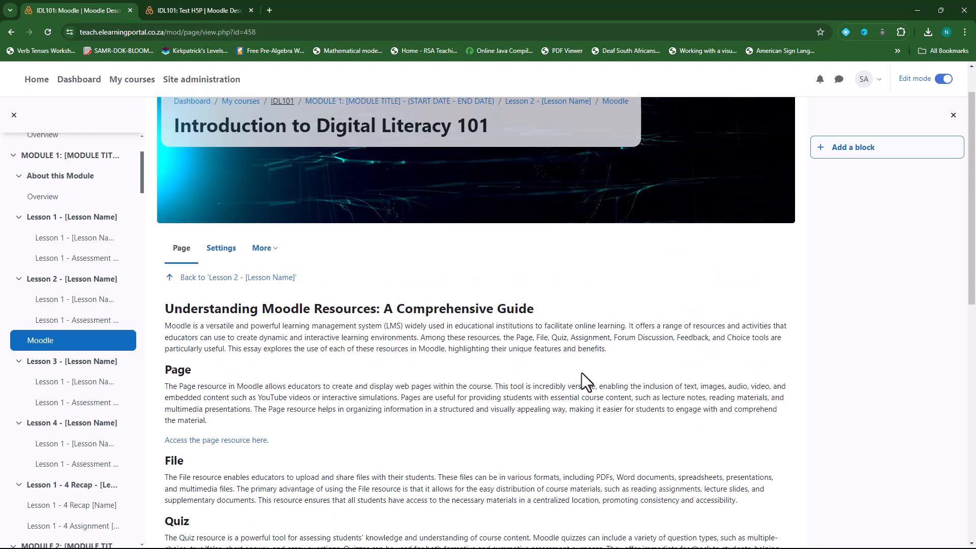
- Open the settings of the "Moodle" page and display the source code of its page content
{"action": "left_click", "coordinate": [222, 252]}
{"action": "scroll", "coordinate": [262, 379], "scroll_direction": "down", "scroll_amount": 2}
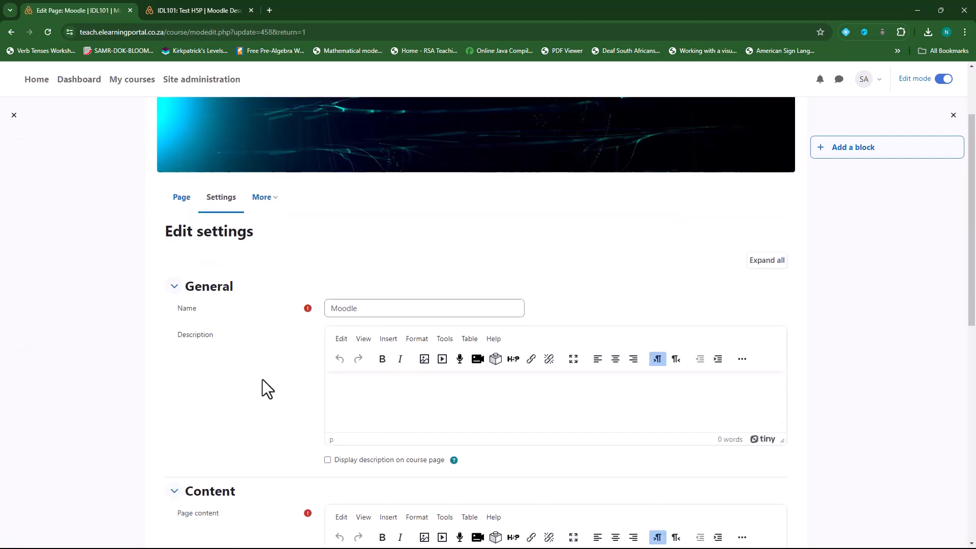
{"action": "scroll", "coordinate": [263, 379], "scroll_direction": "down", "scroll_amount": 5}
{"action": "scroll", "coordinate": [573, 370], "scroll_direction": "down", "scroll_amount": 3}
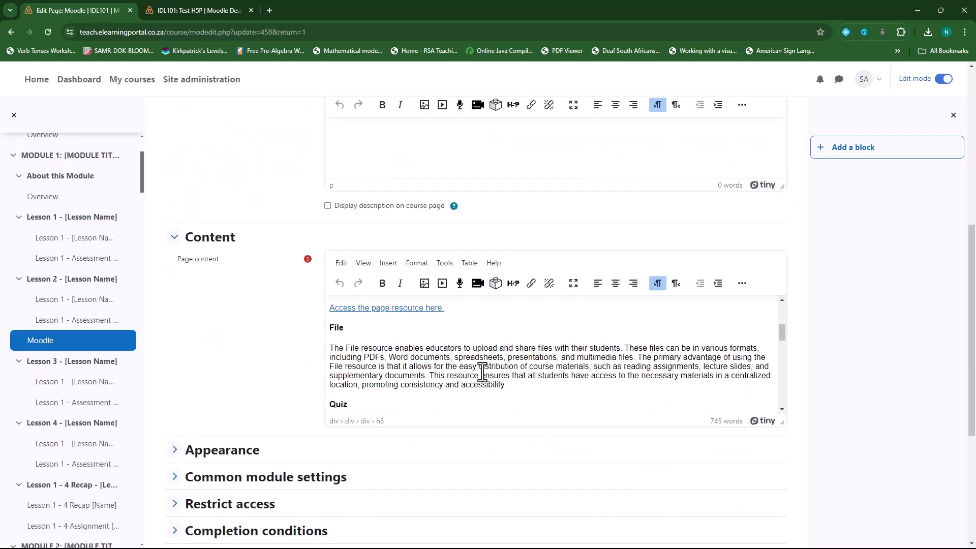
{"action": "left_click", "coordinate": [364, 264]}
{"action": "left_click", "coordinate": [372, 279]}
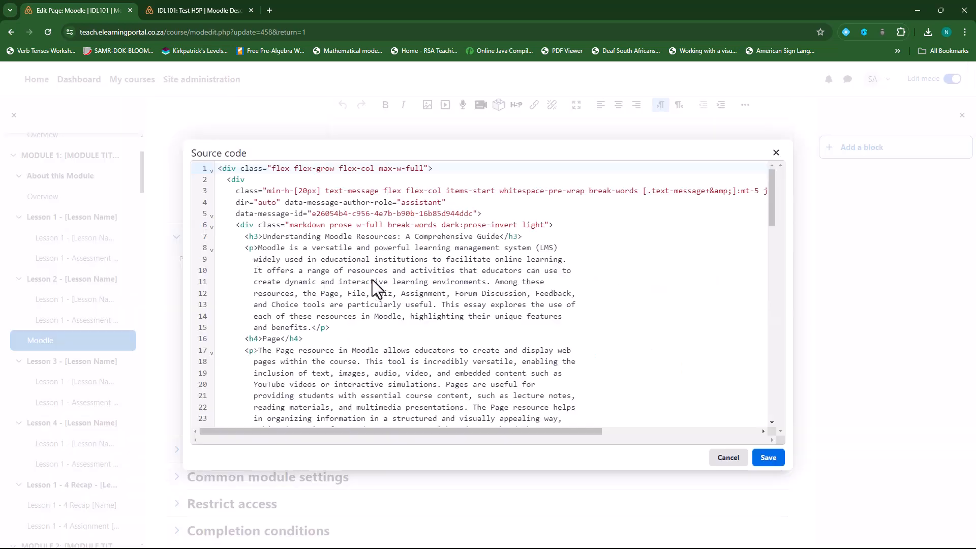
- Insert a <br> line after the File paragraph in the source code, paste the Test H5P embed code below it, and save the code
{"action": "scroll", "coordinate": [385, 349], "scroll_direction": "down", "scroll_amount": 3}
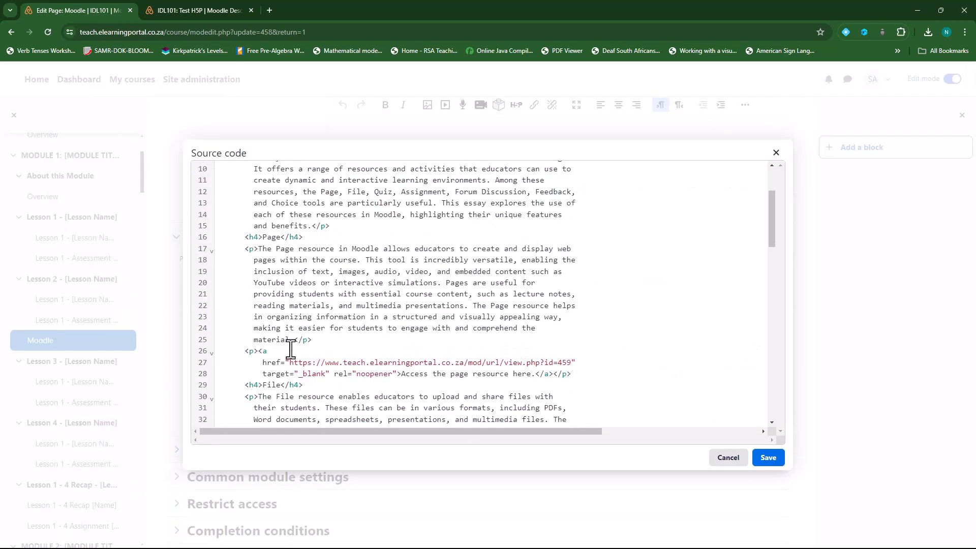
{"action": "scroll", "coordinate": [320, 335], "scroll_direction": "down", "scroll_amount": 1}
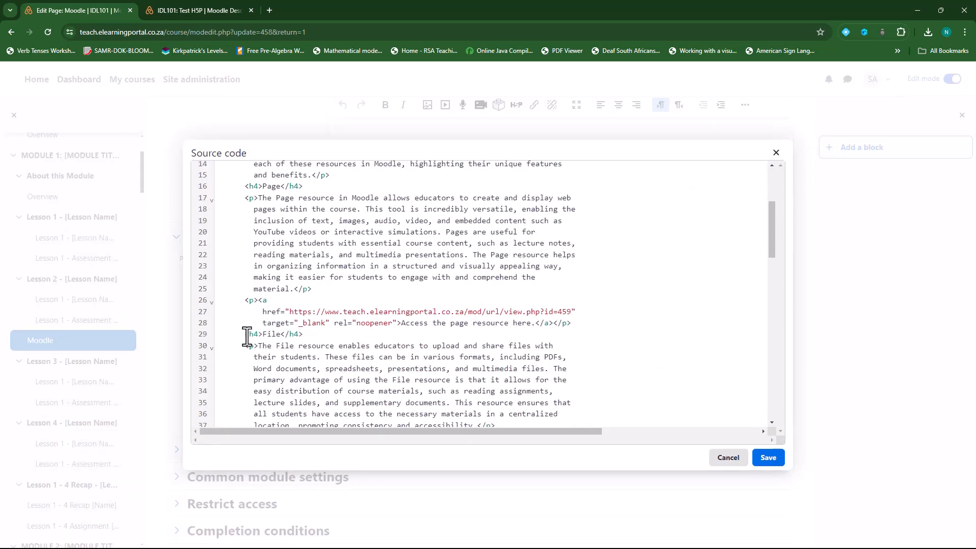
{"action": "left_click_drag", "start_coordinate": [246, 335], "coordinate": [307, 346]}
{"action": "scroll", "coordinate": [320, 349], "scroll_direction": "down", "scroll_amount": 3}
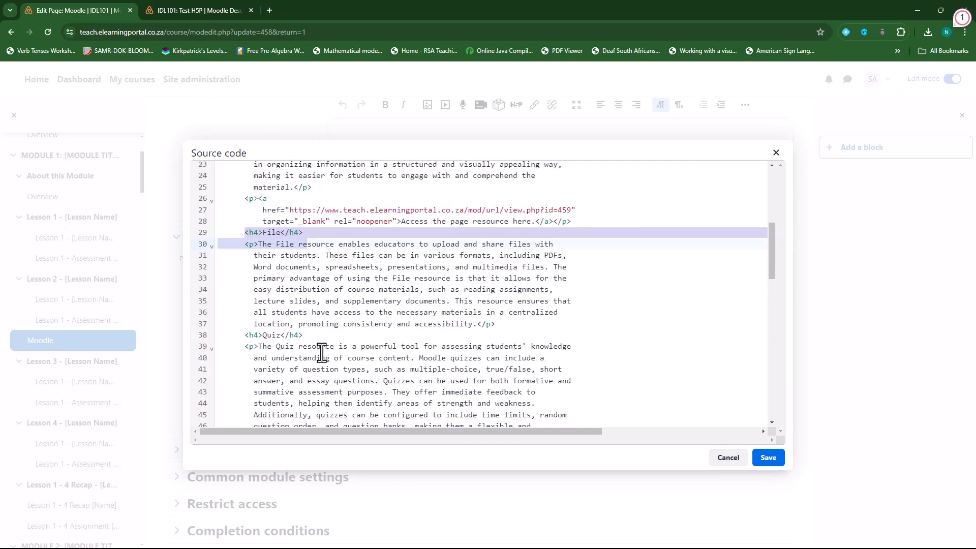
{"action": "left_click", "coordinate": [507, 328]}
{"action": "key", "text": "Return"}
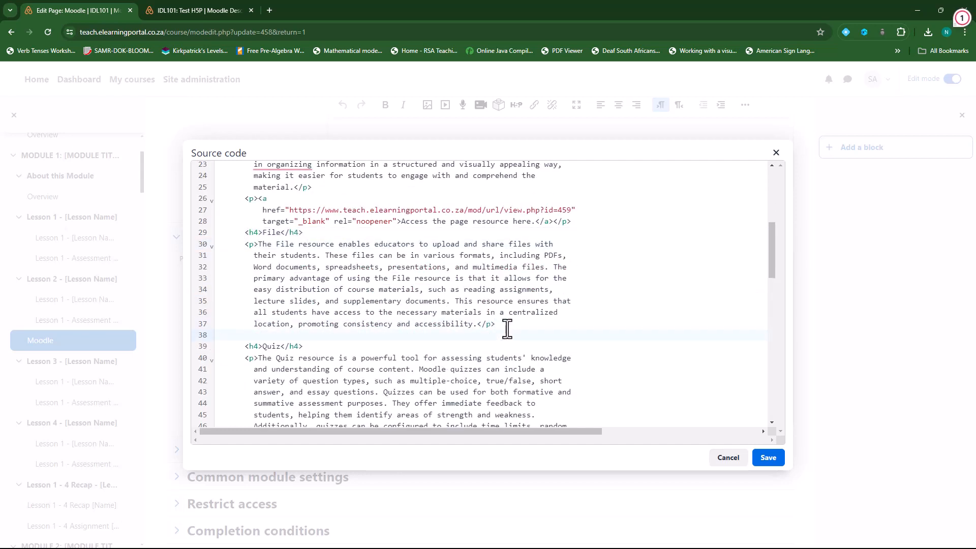
{"action": "type", "text": "<br>"}
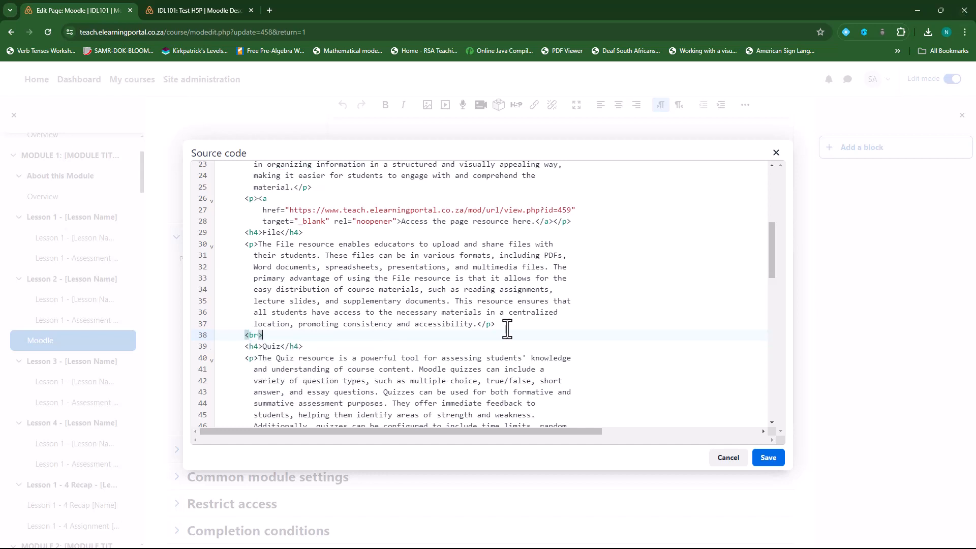
{"action": "key", "text": "Return"}
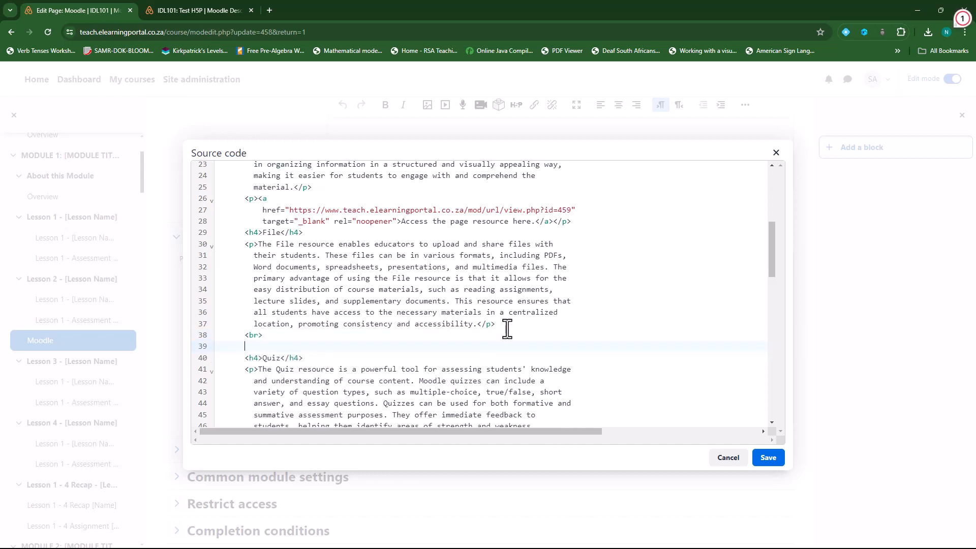
{"action": "key", "text": "ctrl+v"}
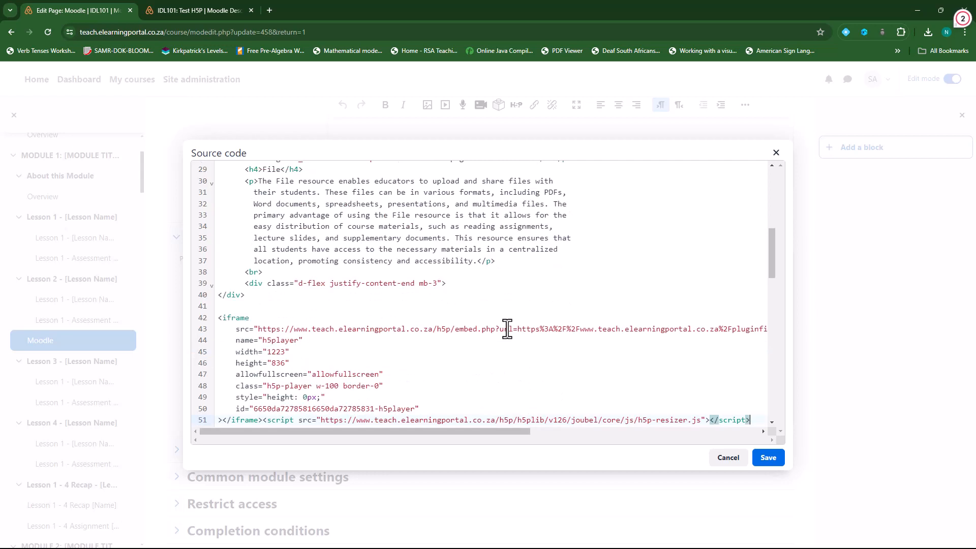
{"action": "scroll", "coordinate": [282, 338], "scroll_direction": "down", "scroll_amount": 1}
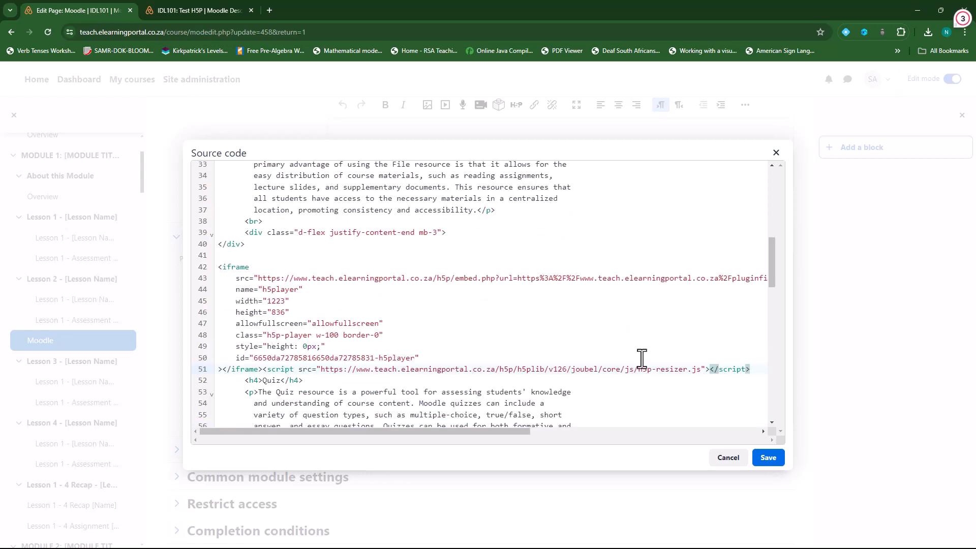
{"action": "left_click", "coordinate": [769, 465]}
- Check the area between the File and Quiz sections in the page content, then save and display the page
{"action": "scroll", "coordinate": [503, 364], "scroll_direction": "down", "scroll_amount": 5}
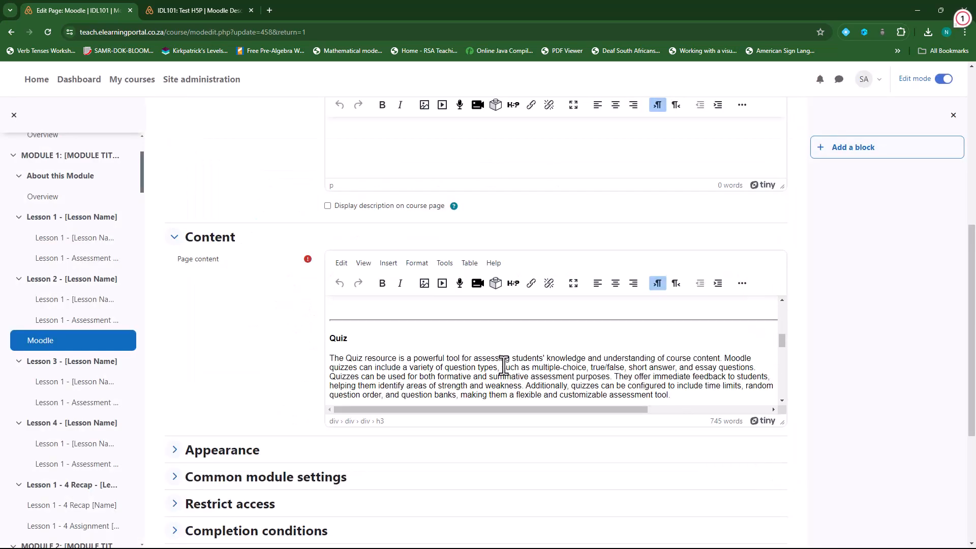
{"action": "scroll", "coordinate": [502, 365], "scroll_direction": "up", "scroll_amount": 2}
{"action": "scroll", "coordinate": [502, 365], "scroll_direction": "up", "scroll_amount": 2}
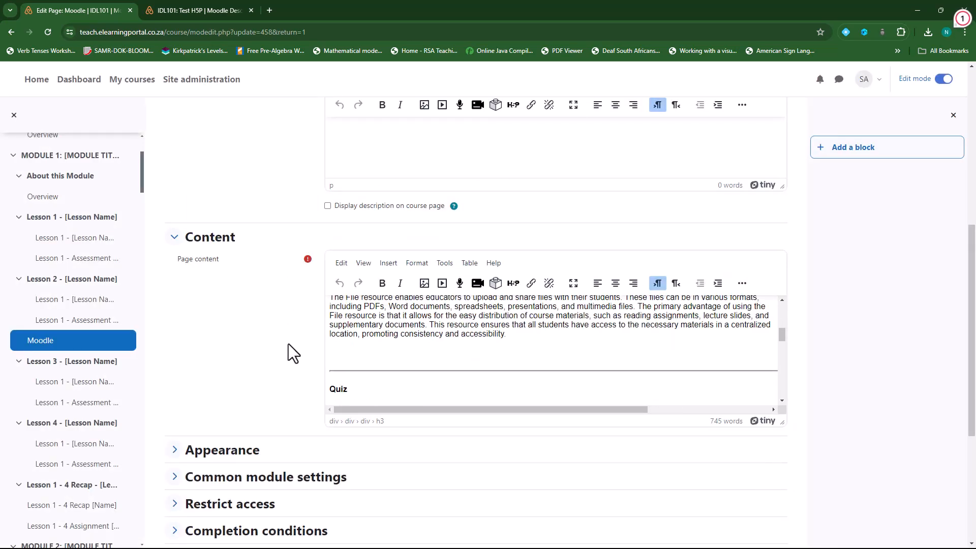
{"action": "scroll", "coordinate": [288, 343], "scroll_direction": "down", "scroll_amount": 4}
{"action": "left_click", "coordinate": [449, 441]}
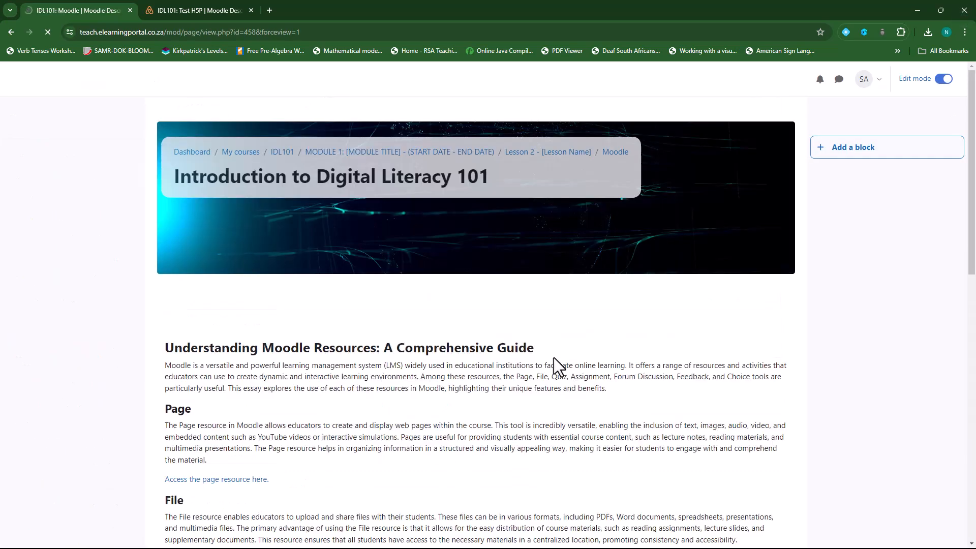
- Look over the embedded H5P exercise beneath the File paragraph on the displayed page
{"action": "scroll", "coordinate": [424, 392], "scroll_direction": "down", "scroll_amount": 5}
{"action": "scroll", "coordinate": [422, 386], "scroll_direction": "down", "scroll_amount": 1}
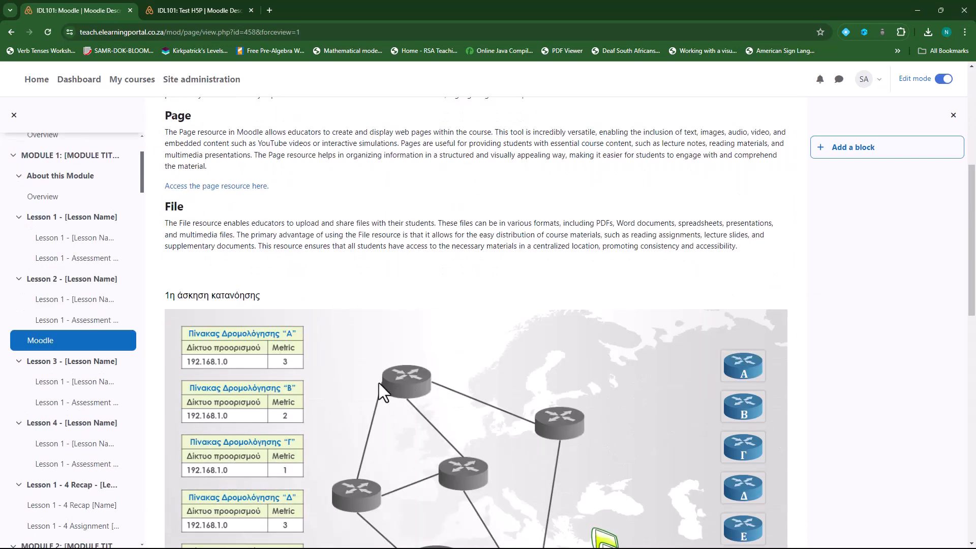
{"action": "scroll", "coordinate": [477, 438], "scroll_direction": "down", "scroll_amount": 2}
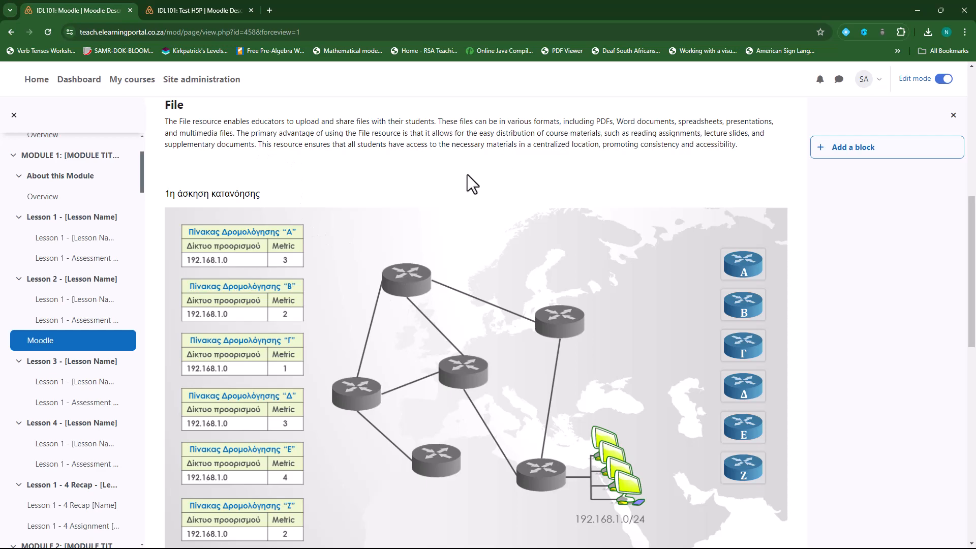
{"action": "scroll", "coordinate": [489, 358], "scroll_direction": "down", "scroll_amount": 2}
{"action": "scroll", "coordinate": [350, 416], "scroll_direction": "up", "scroll_amount": 6}
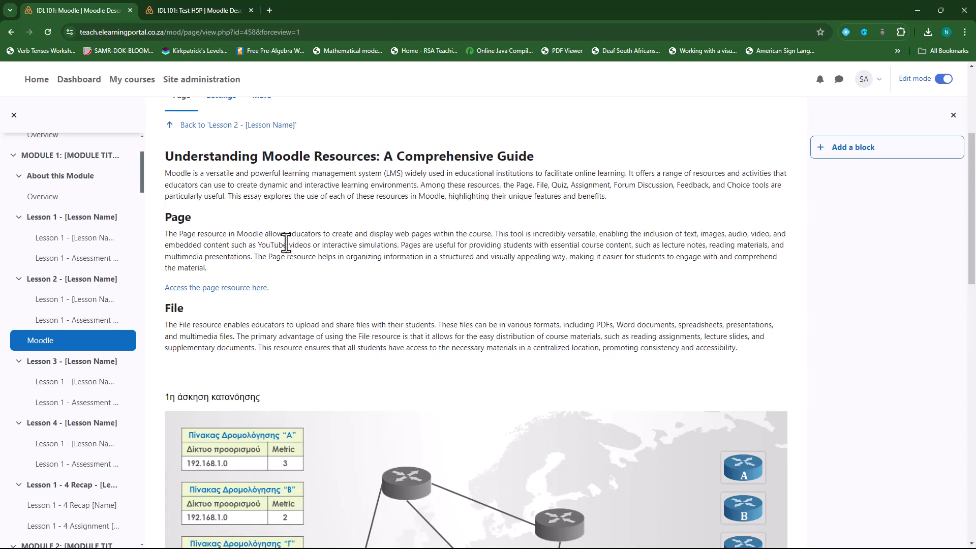
{"action": "scroll", "coordinate": [279, 331], "scroll_direction": "down", "scroll_amount": 5}
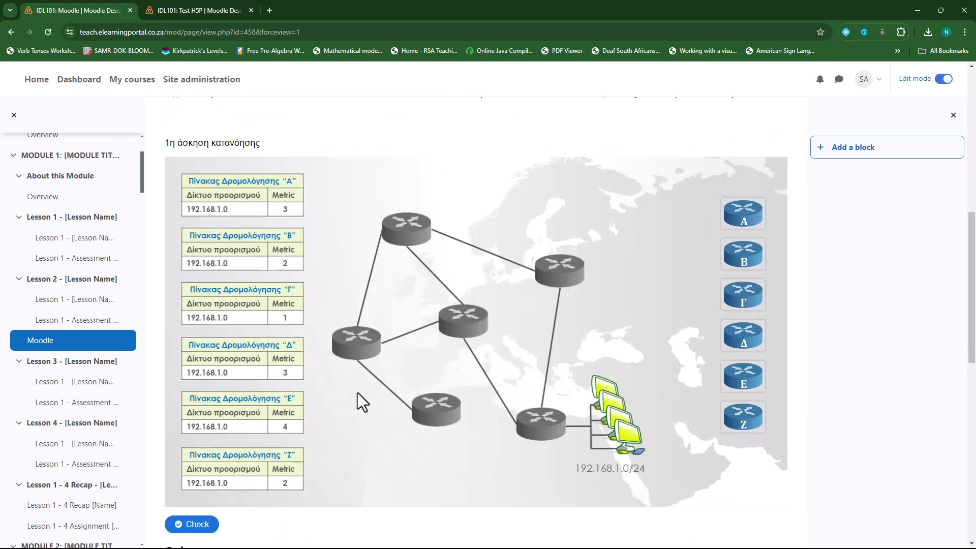
- Place all six lettered routers on the network map of the embedded exercise, check the answers, and look over the surrounding page
{"action": "left_click_drag", "start_coordinate": [727, 340], "coordinate": [350, 353]}
{"action": "left_click_drag", "start_coordinate": [743, 218], "coordinate": [564, 275]}
{"action": "left_click_drag", "start_coordinate": [743, 294], "coordinate": [460, 323]}
{"action": "left_click_drag", "start_coordinate": [741, 379], "coordinate": [425, 246]}
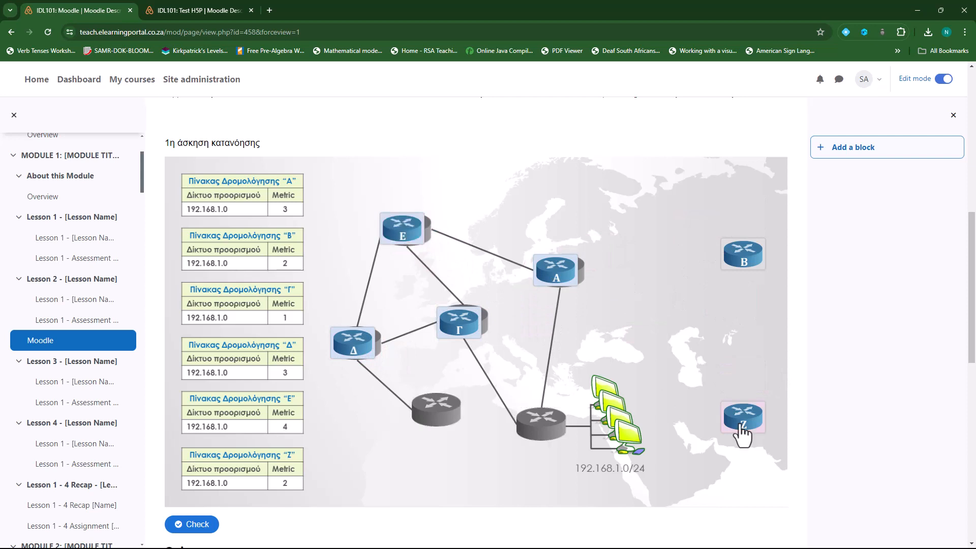
{"action": "left_click_drag", "start_coordinate": [742, 422], "coordinate": [539, 424]}
{"action": "left_click_drag", "start_coordinate": [751, 262], "coordinate": [432, 410]}
{"action": "left_click", "coordinate": [191, 524]}
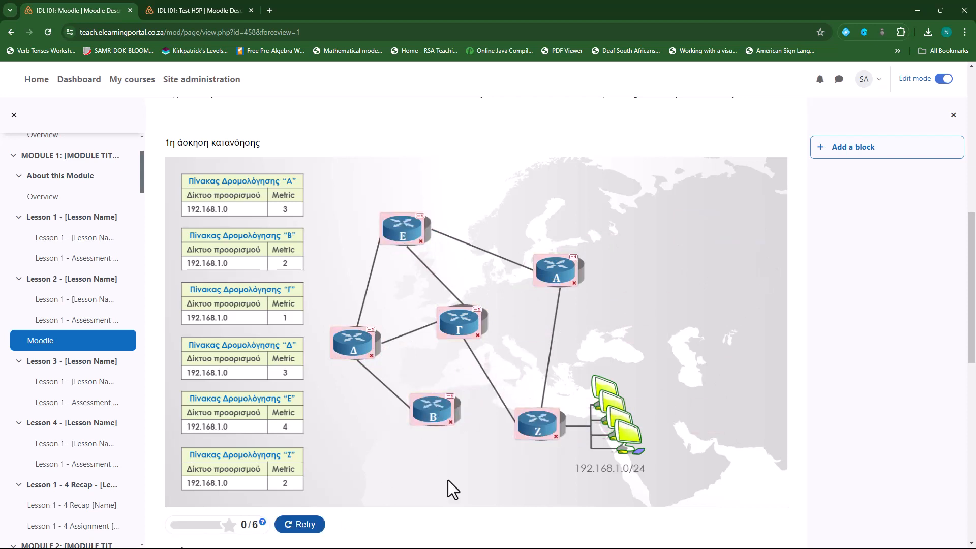
{"action": "scroll", "coordinate": [450, 483], "scroll_direction": "down", "scroll_amount": 1}
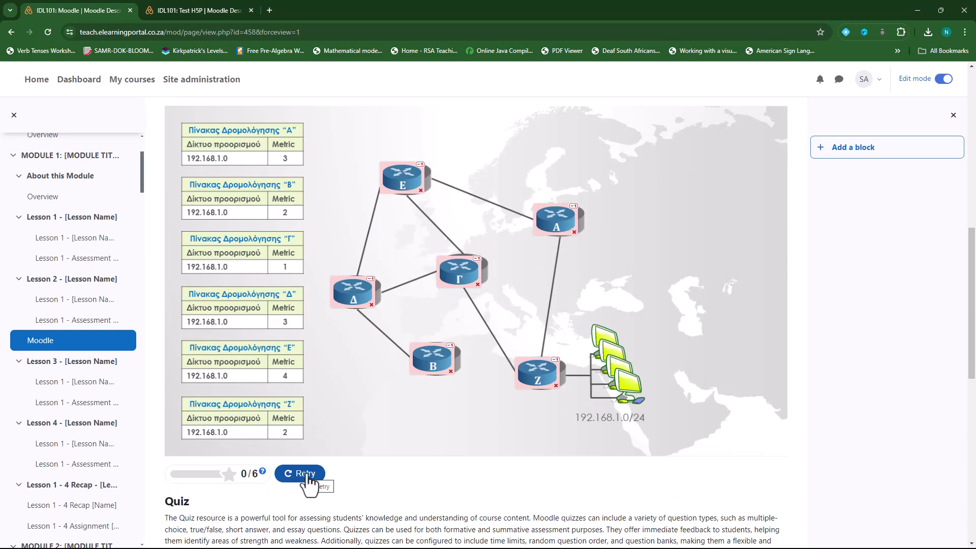
{"action": "scroll", "coordinate": [415, 453], "scroll_direction": "down", "scroll_amount": 3}
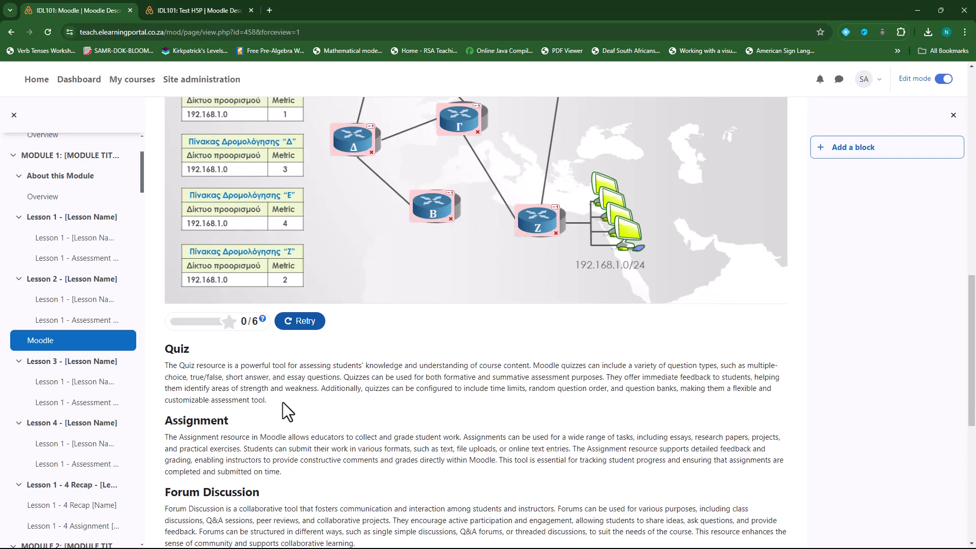
{"action": "scroll", "coordinate": [425, 407], "scroll_direction": "up", "scroll_amount": 10}
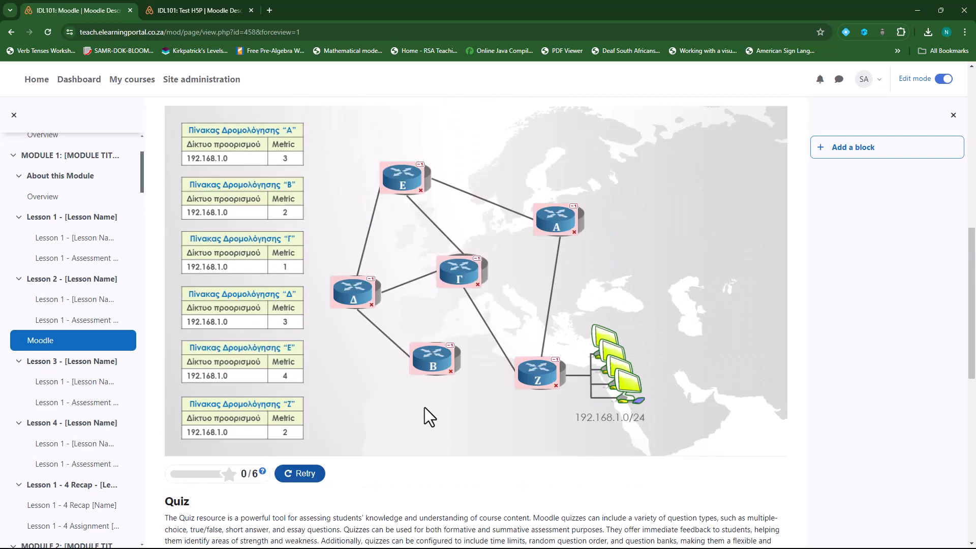
- Switch to the other browser tab, return to the course page and start adding a File resource to the Resource Library section
{"action": "left_click", "coordinate": [214, 10]}
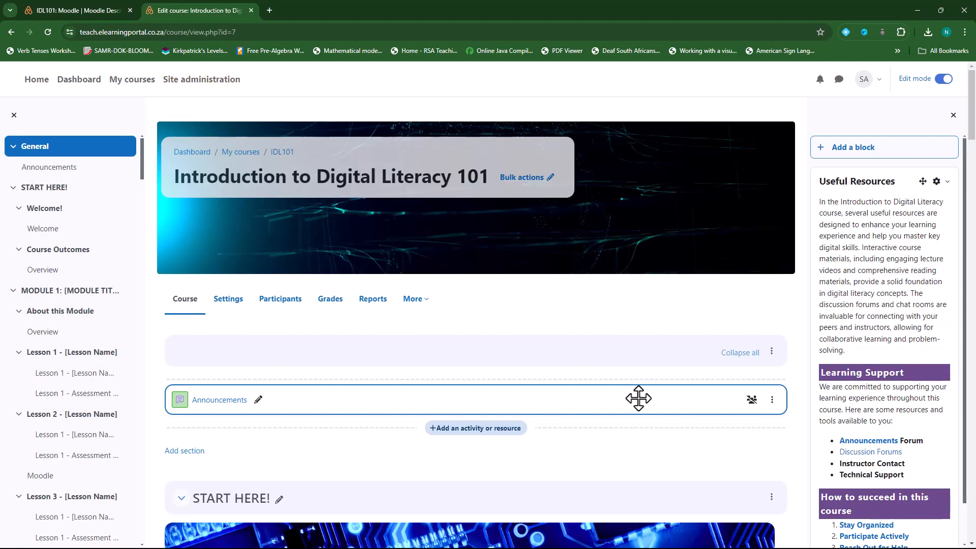
{"action": "scroll", "coordinate": [638, 398], "scroll_direction": "down", "scroll_amount": 10}
{"action": "scroll", "coordinate": [639, 399], "scroll_direction": "down", "scroll_amount": 20}
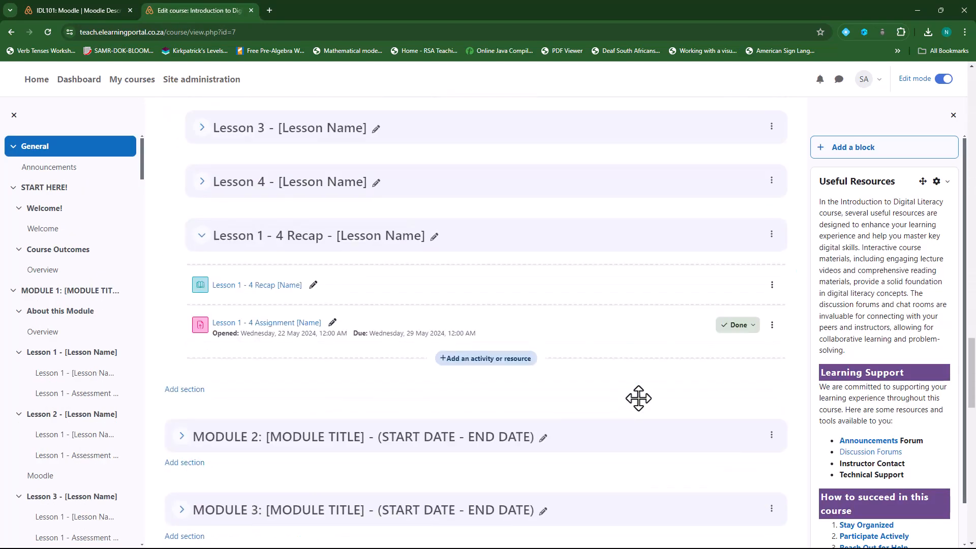
{"action": "scroll", "coordinate": [638, 399], "scroll_direction": "down", "scroll_amount": 3}
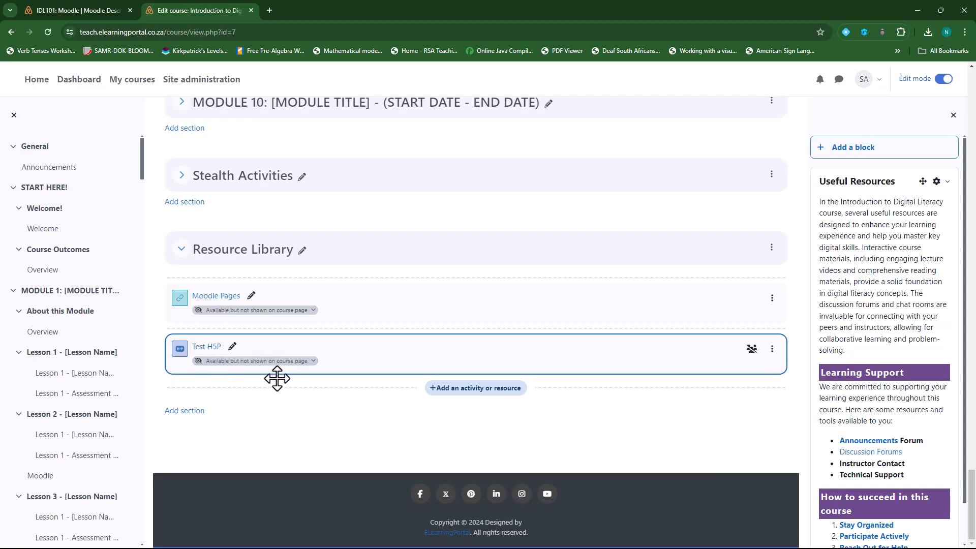
{"action": "left_click", "coordinate": [478, 391]}
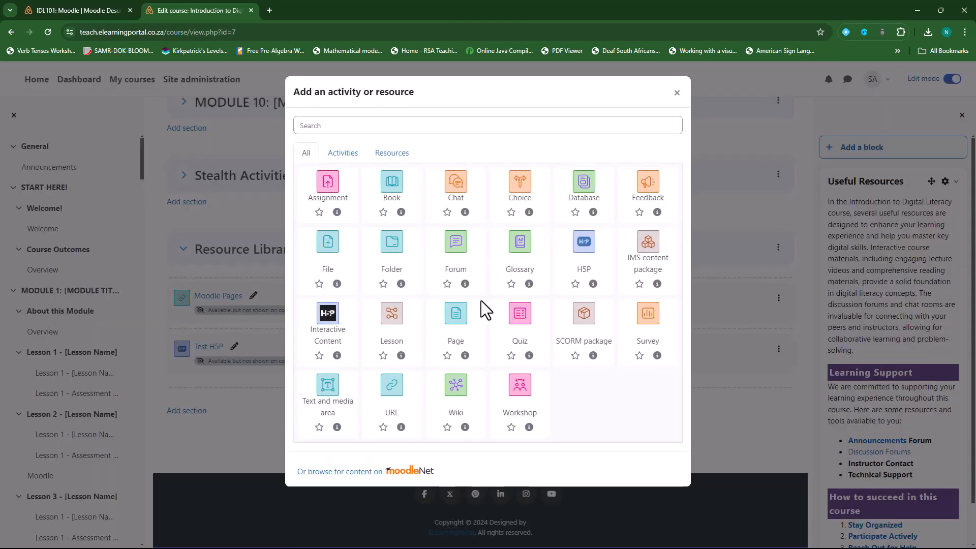
{"action": "left_click", "coordinate": [400, 156]}
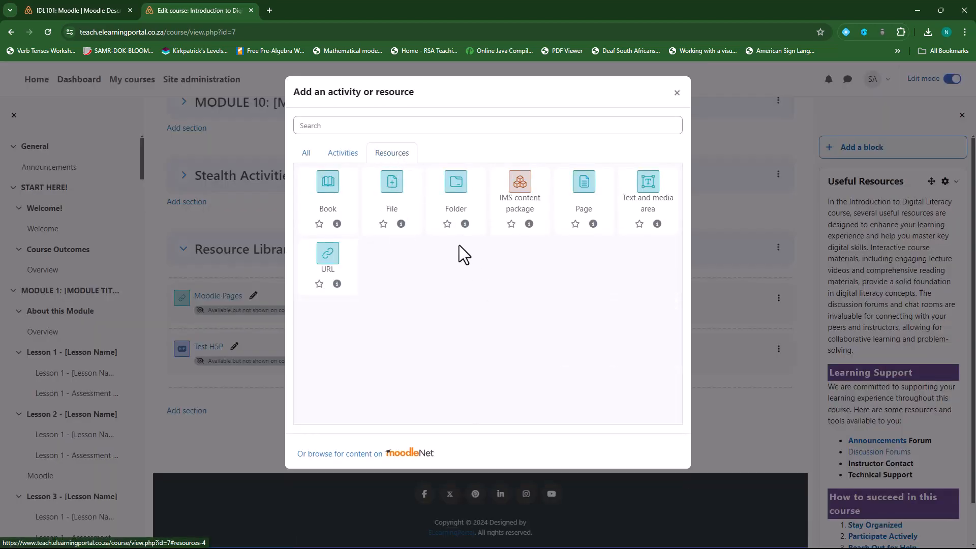
{"action": "left_click", "coordinate": [391, 189]}
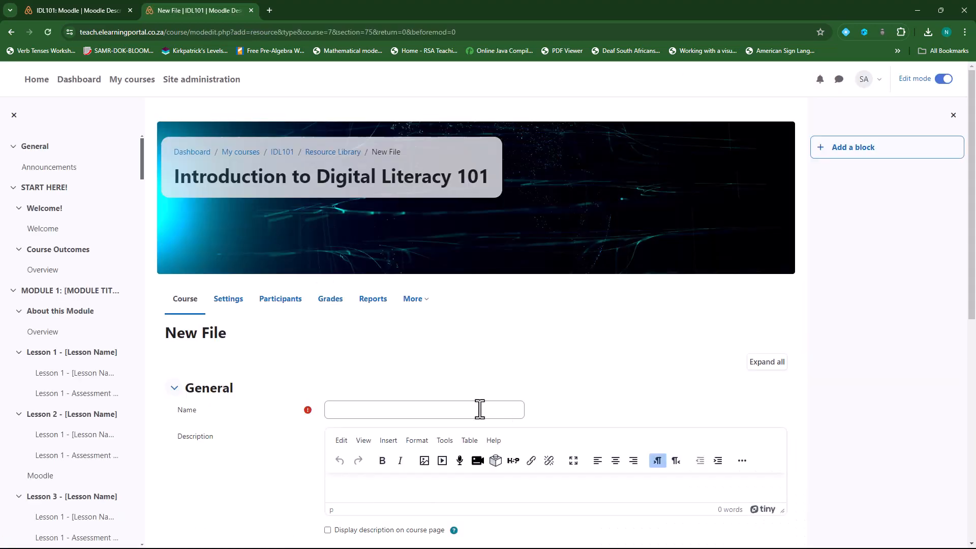
- Name the new file resource "Test File" and upload the 734_IH_Self rubric PDF to it
{"action": "left_click", "coordinate": [480, 409]}
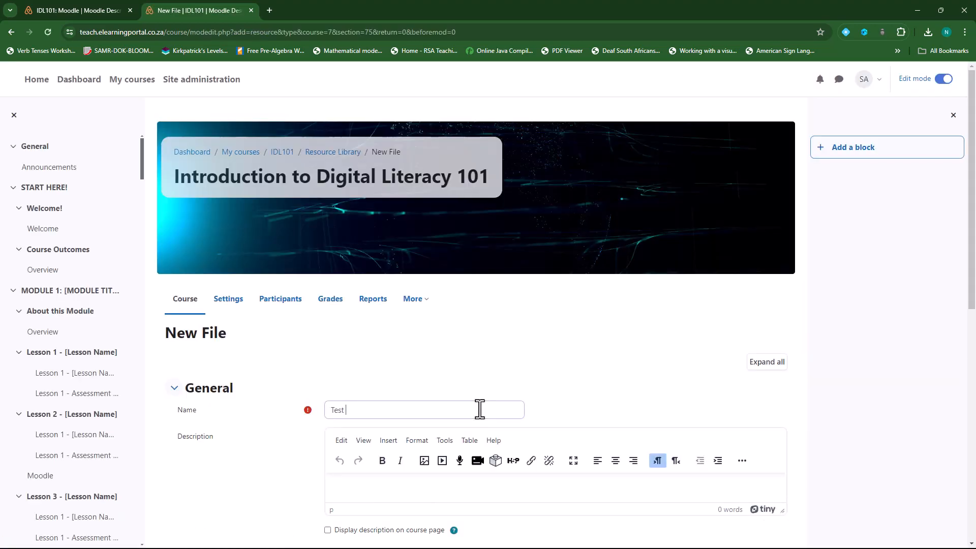
{"action": "scroll", "coordinate": [469, 389], "scroll_direction": "down", "scroll_amount": 6}
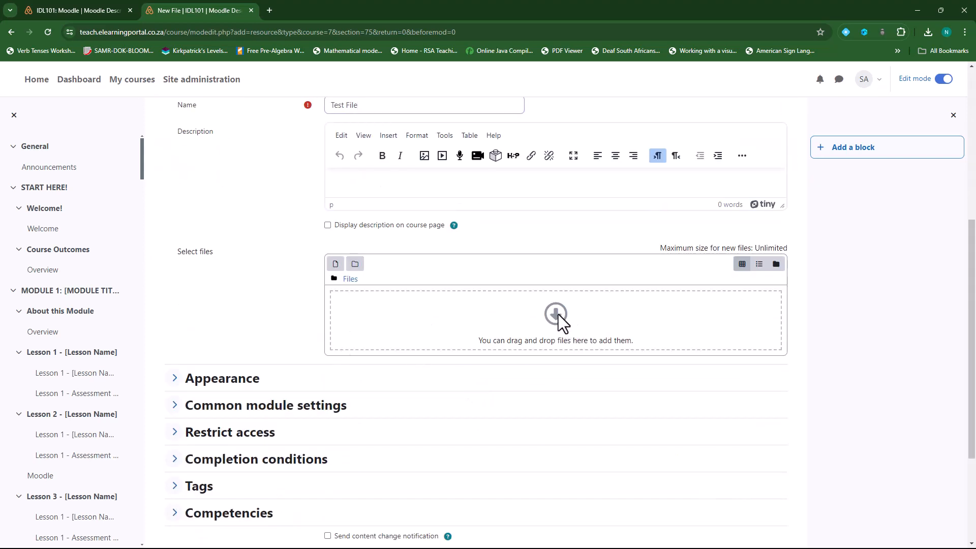
{"action": "left_click", "coordinate": [558, 314]}
{"action": "left_click", "coordinate": [424, 270]}
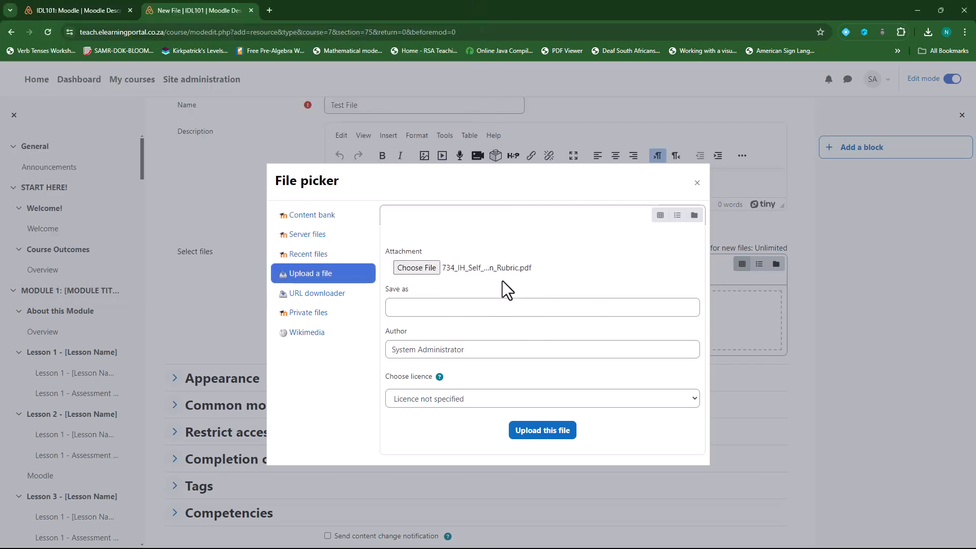
{"action": "left_click", "coordinate": [542, 435]}
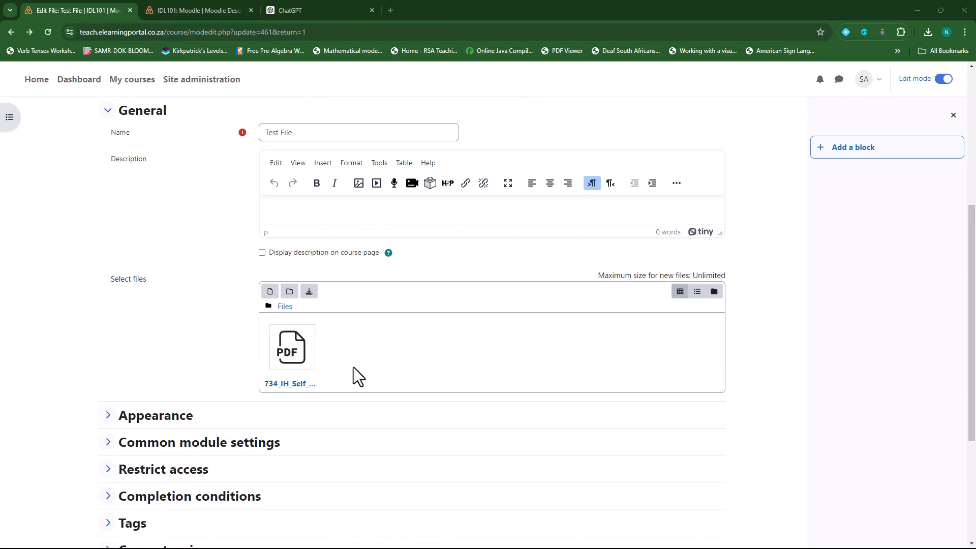
- Review the file resource's appearance settings and keep its Display option on Automatic
{"action": "scroll", "coordinate": [115, 324], "scroll_direction": "down", "scroll_amount": 1}
{"action": "left_click", "coordinate": [108, 365]}
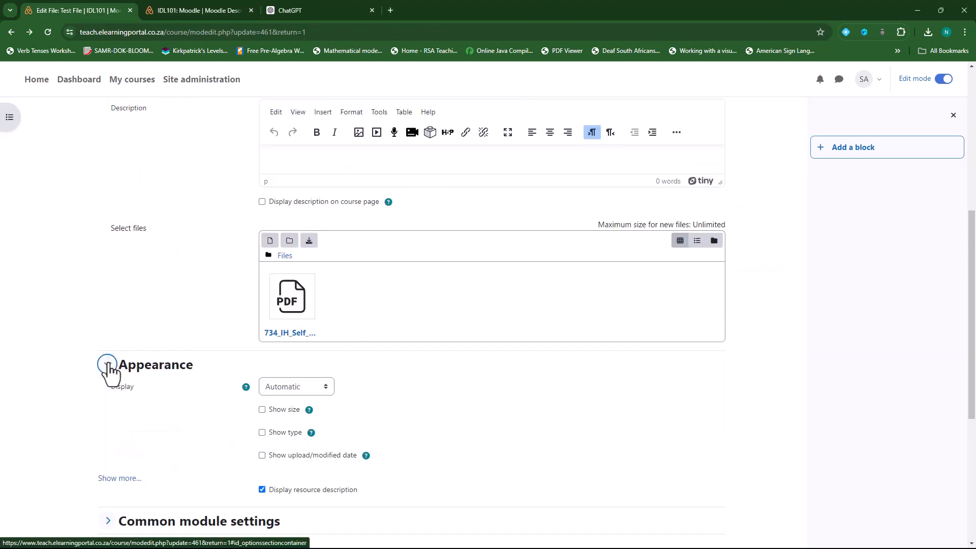
{"action": "scroll", "coordinate": [217, 360], "scroll_direction": "down", "scroll_amount": 2}
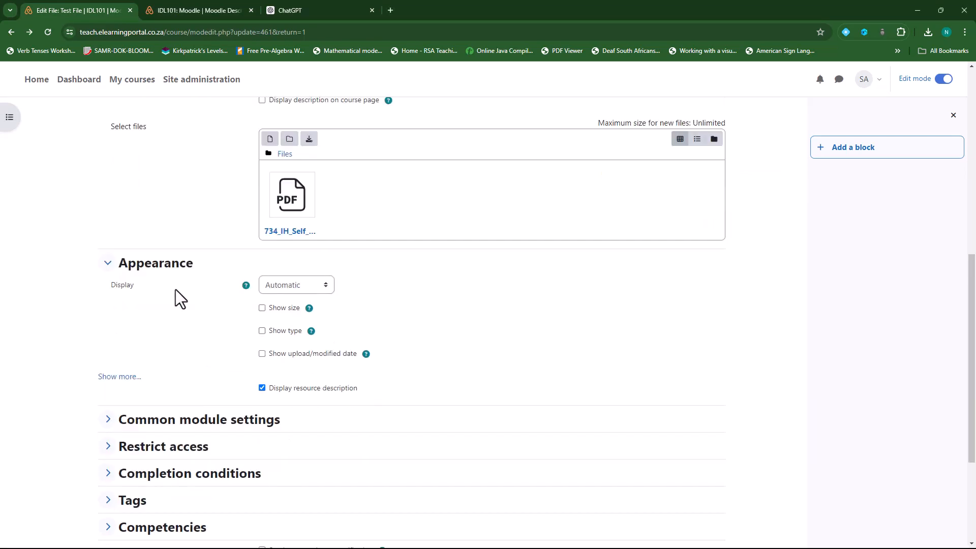
{"action": "left_click", "coordinate": [327, 286]}
{"action": "left_click", "coordinate": [304, 299]}
{"action": "scroll", "coordinate": [367, 376], "scroll_direction": "down", "scroll_amount": 2}
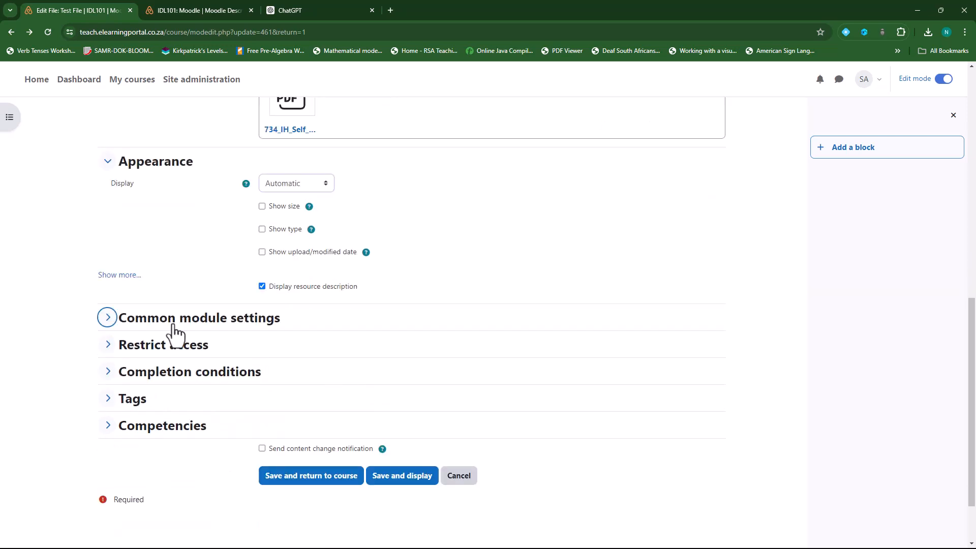
- Set the file's availability to "Make available but don't show on course page" and save and display the resource
{"action": "left_click", "coordinate": [109, 318]}
{"action": "left_click", "coordinate": [277, 340]}
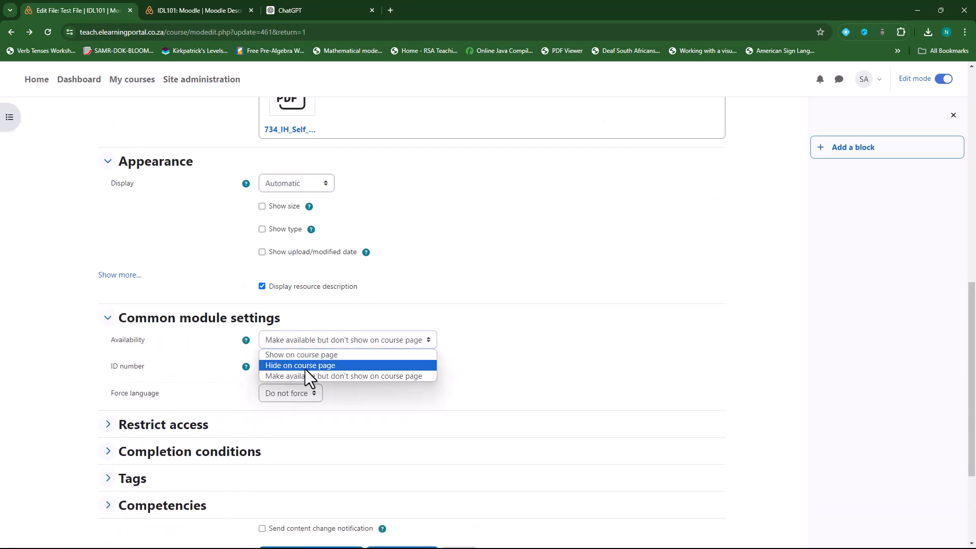
{"action": "left_click", "coordinate": [383, 375]}
{"action": "scroll", "coordinate": [376, 350], "scroll_direction": "down", "scroll_amount": 3}
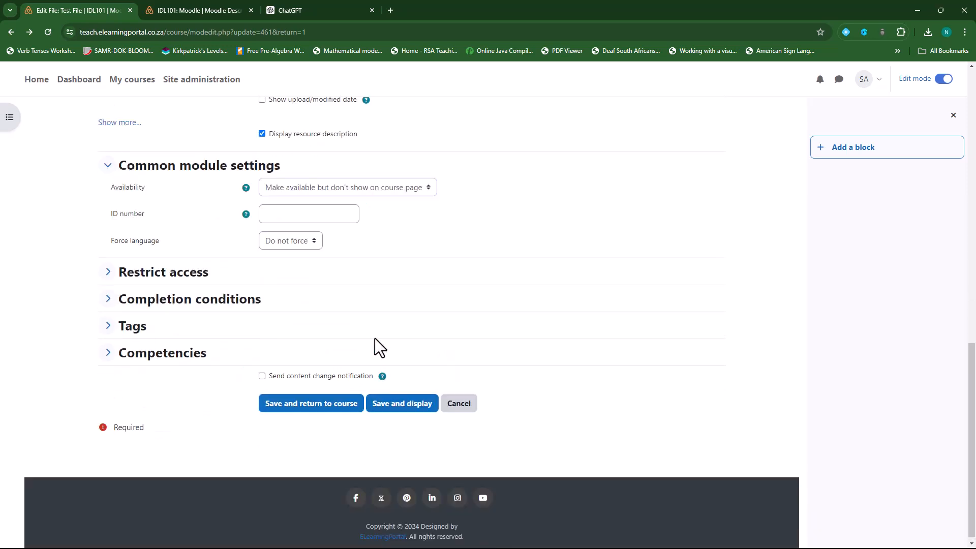
{"action": "left_click", "coordinate": [404, 413]}
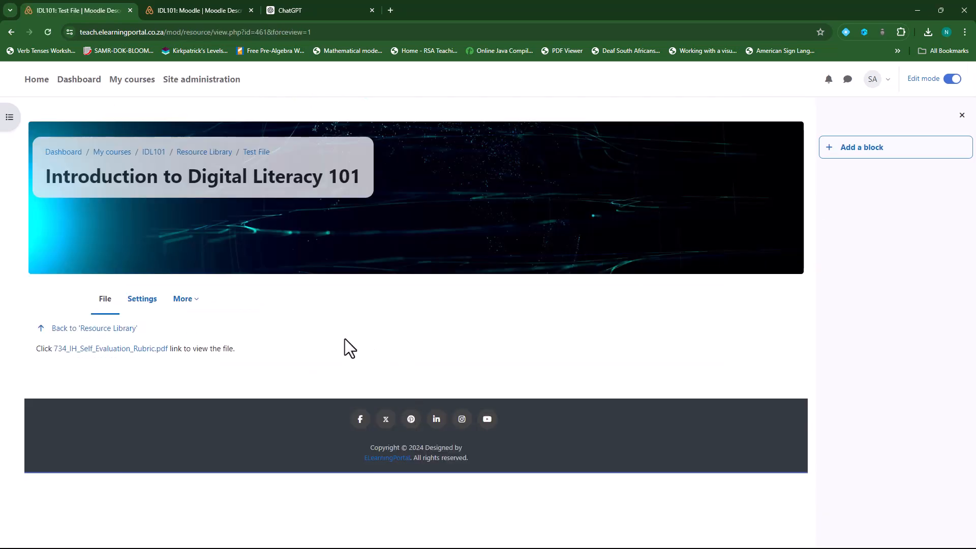
- Open 734_IH_Self_Evaluation_Rubric.pdf in a new browser tab and copy its pluginfile.php URL without the chrome-extension prefix
{"action": "right_click", "coordinate": [112, 351]}
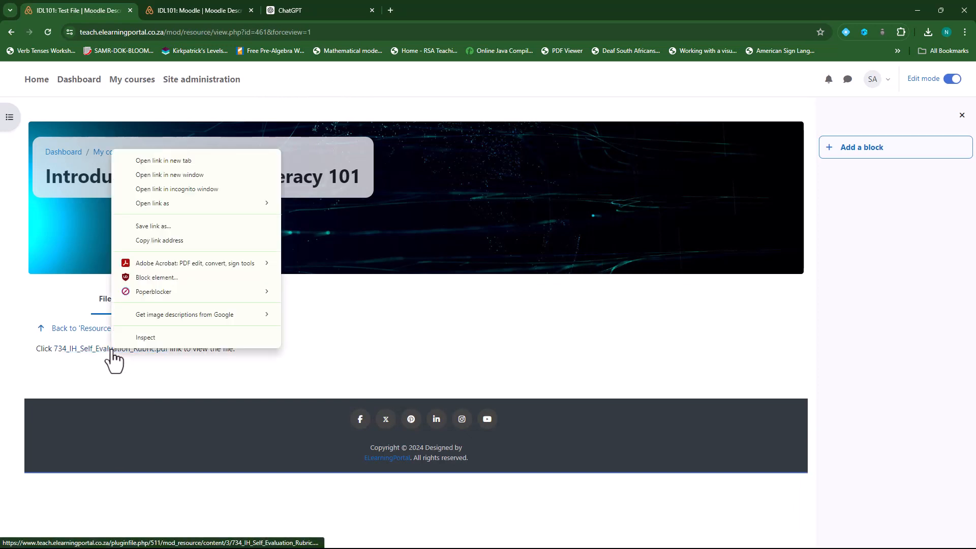
{"action": "left_click", "coordinate": [151, 164]}
{"action": "left_click", "coordinate": [191, 10]}
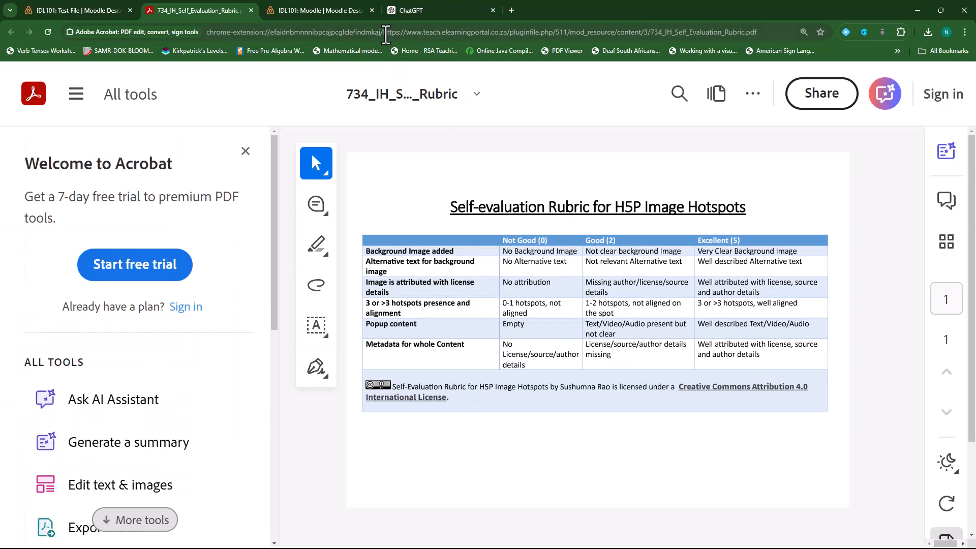
{"action": "left_click_drag", "start_coordinate": [386, 33], "coordinate": [732, 40]}
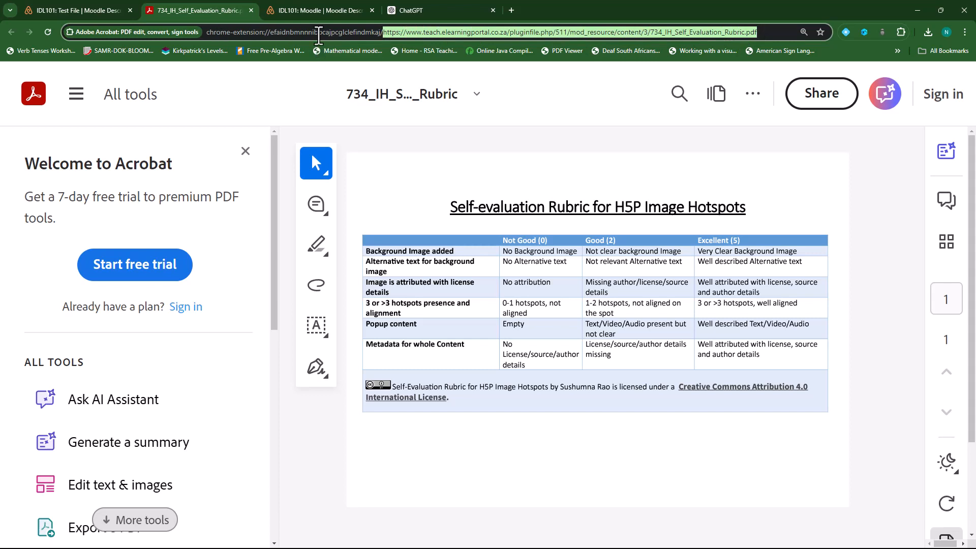
{"action": "right_click", "coordinate": [441, 34]}
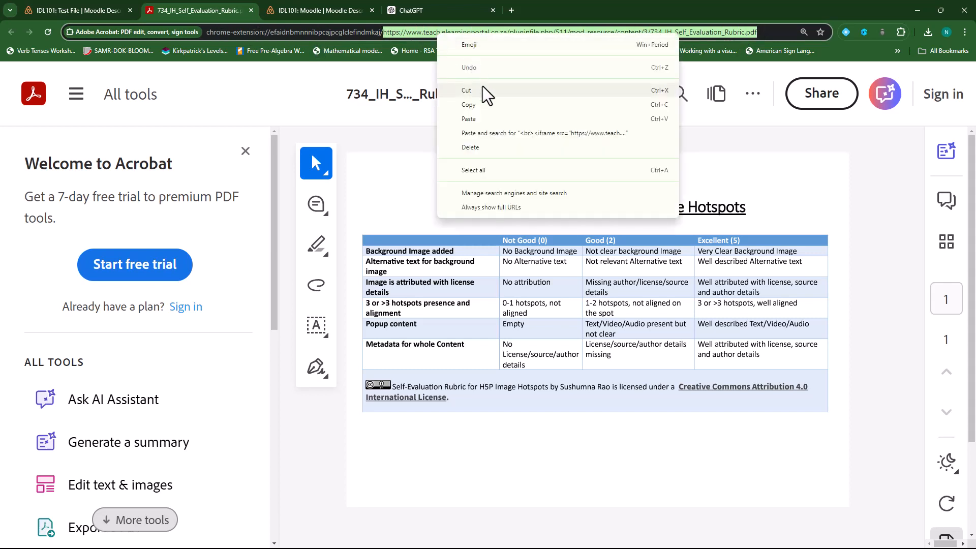
{"action": "left_click", "coordinate": [482, 105]}
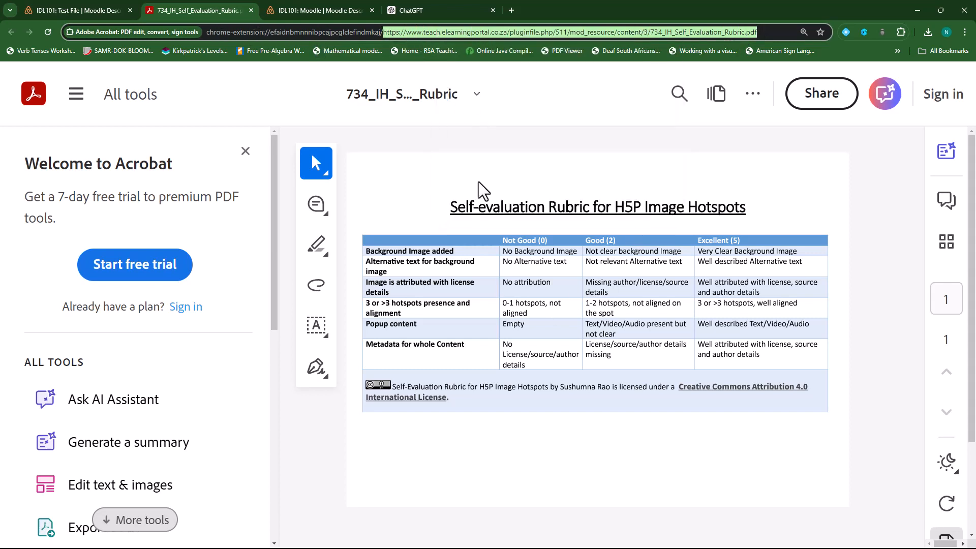
- Return to the IDL101 course and open the settings of the Moodle page in the Lesson 2 section
{"action": "left_click", "coordinate": [91, 11]}
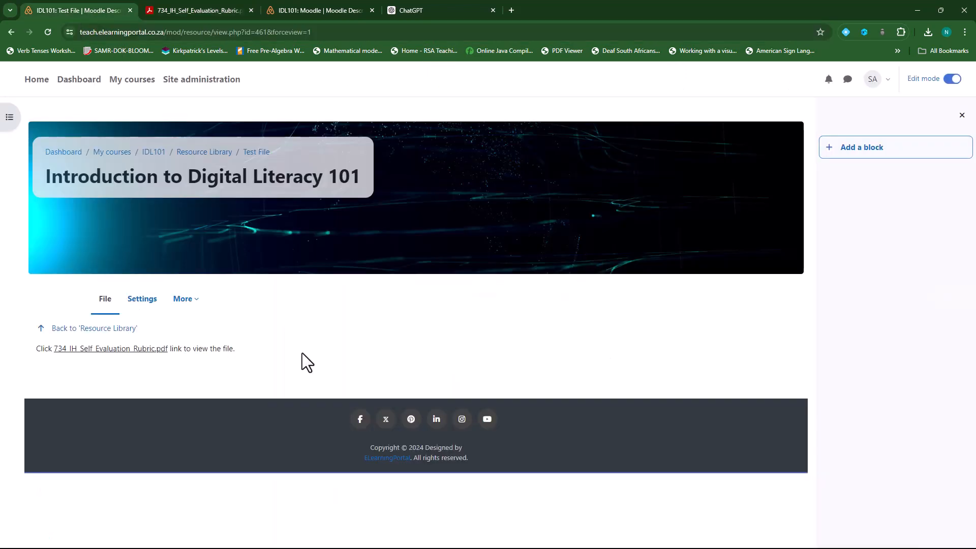
{"action": "left_click", "coordinate": [154, 152]}
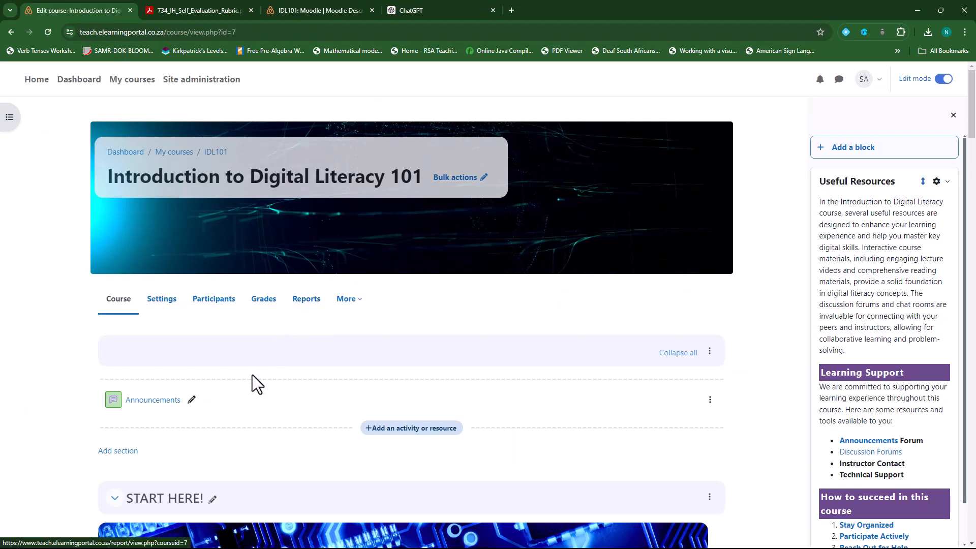
{"action": "scroll", "coordinate": [256, 368], "scroll_direction": "down", "scroll_amount": 3}
{"action": "scroll", "coordinate": [260, 362], "scroll_direction": "down", "scroll_amount": 10}
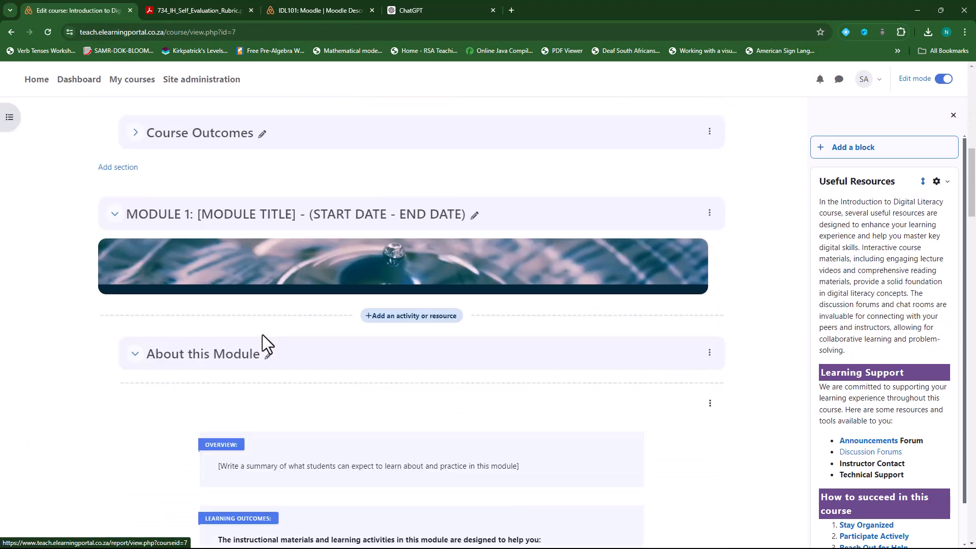
{"action": "scroll", "coordinate": [262, 335], "scroll_direction": "down", "scroll_amount": 15}
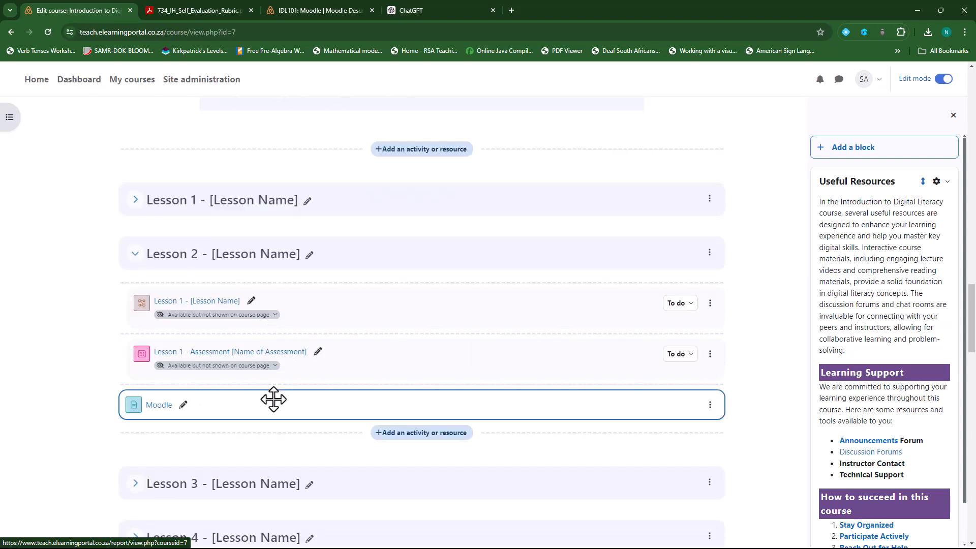
{"action": "left_click", "coordinate": [159, 405]}
{"action": "scroll", "coordinate": [333, 339], "scroll_direction": "down", "scroll_amount": 2}
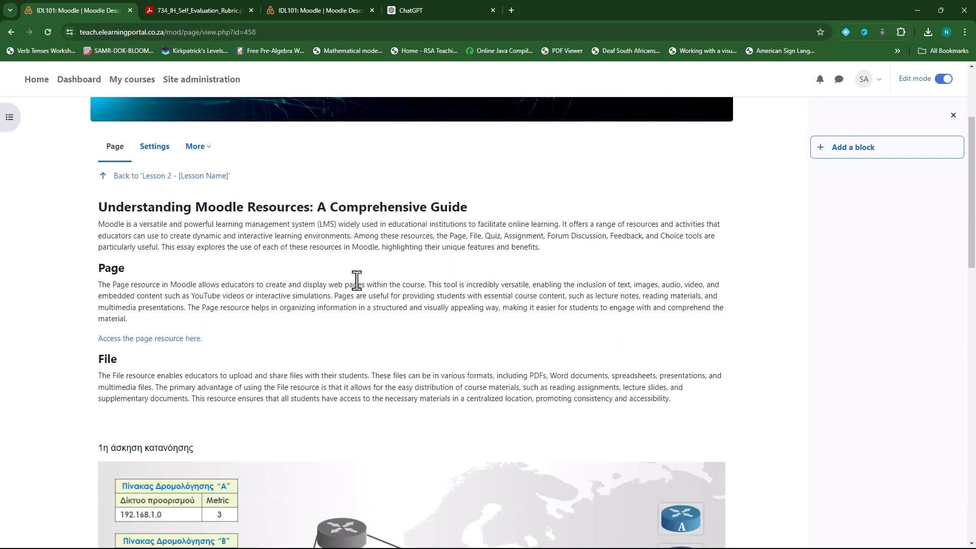
{"action": "left_click", "coordinate": [150, 148]}
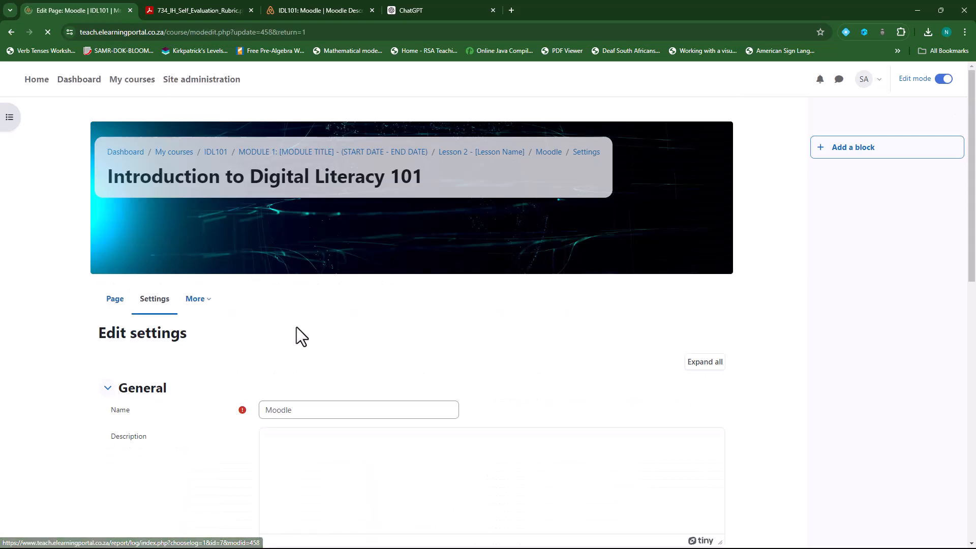
- Enlarge the Page content editor and open the page's HTML source code
{"action": "scroll", "coordinate": [198, 407], "scroll_direction": "down", "scroll_amount": 4}
{"action": "scroll", "coordinate": [767, 376], "scroll_direction": "down", "scroll_amount": 4}
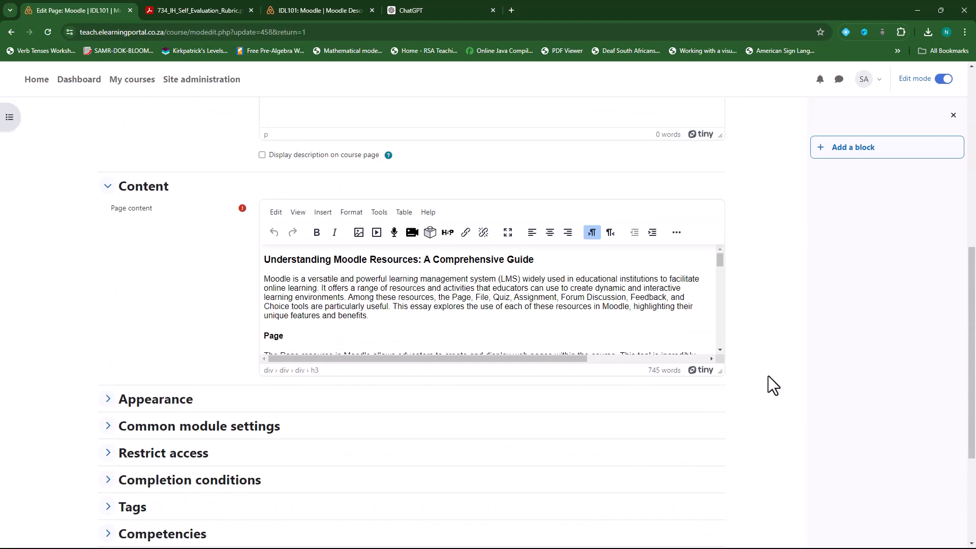
{"action": "left_click_drag", "start_coordinate": [719, 371], "coordinate": [752, 505]}
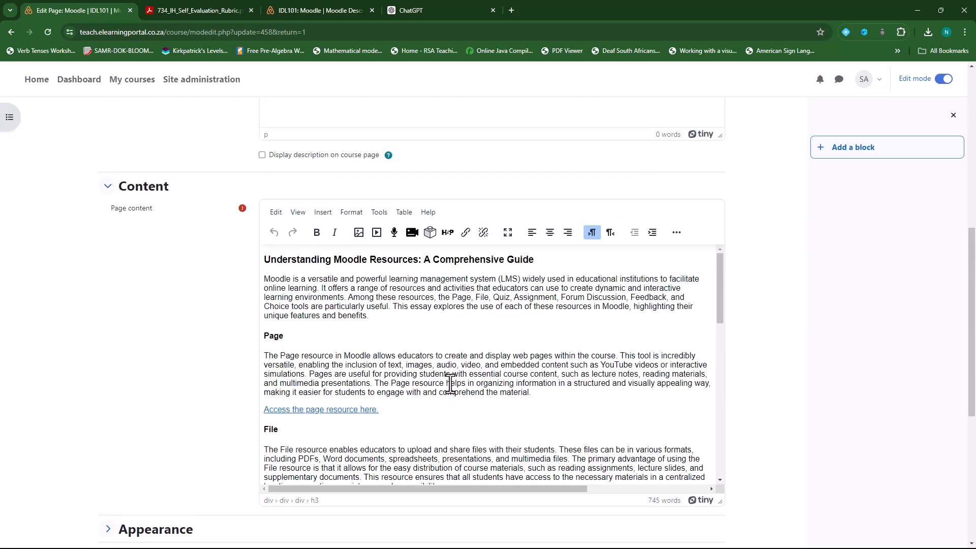
{"action": "scroll", "coordinate": [451, 376], "scroll_direction": "down", "scroll_amount": 6}
{"action": "scroll", "coordinate": [450, 384], "scroll_direction": "down", "scroll_amount": 1}
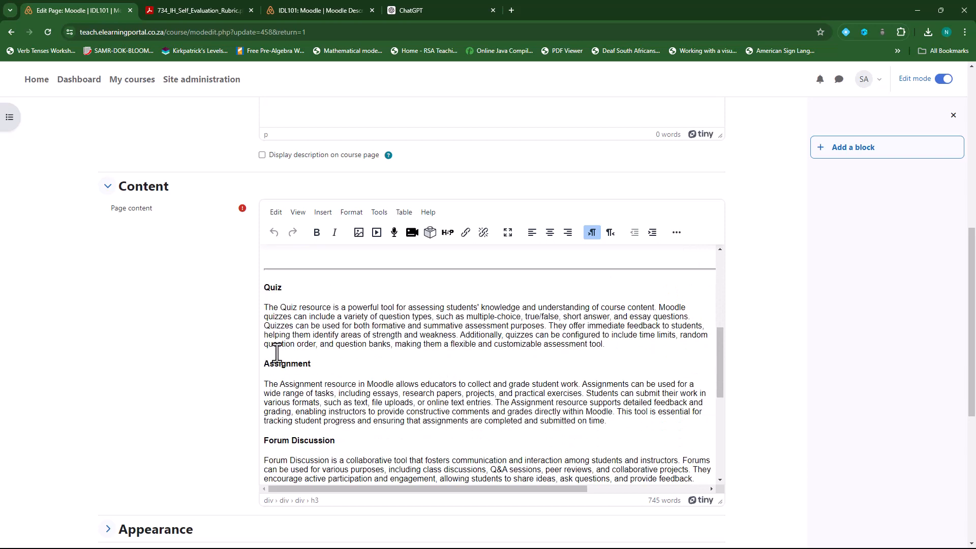
{"action": "left_click", "coordinate": [298, 213]}
{"action": "left_click", "coordinate": [319, 230]}
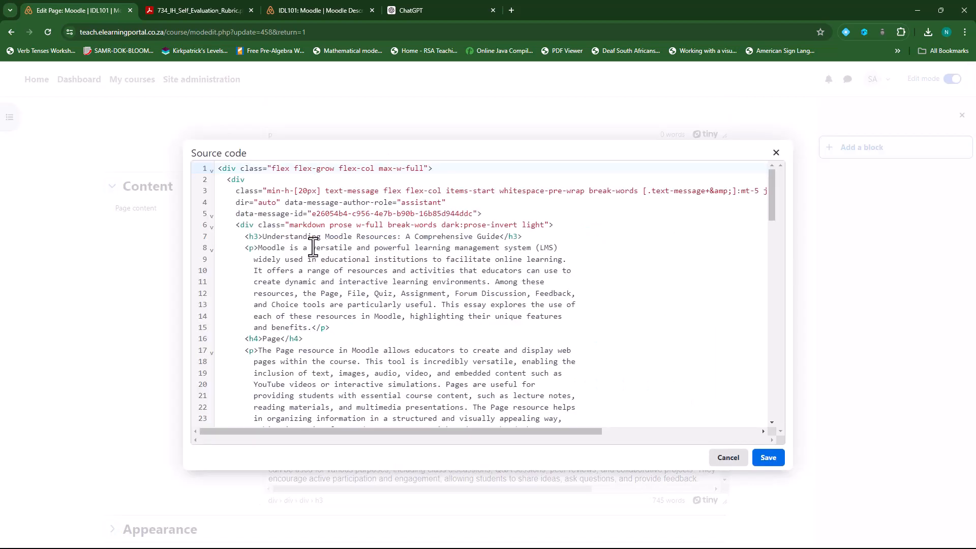
- Insert a <br> and the rubric PDF's iframe embed code after the Quiz paragraph, then save and display the page
{"action": "scroll", "coordinate": [412, 325], "scroll_direction": "down", "scroll_amount": 9}
{"action": "left_click", "coordinate": [412, 348]}
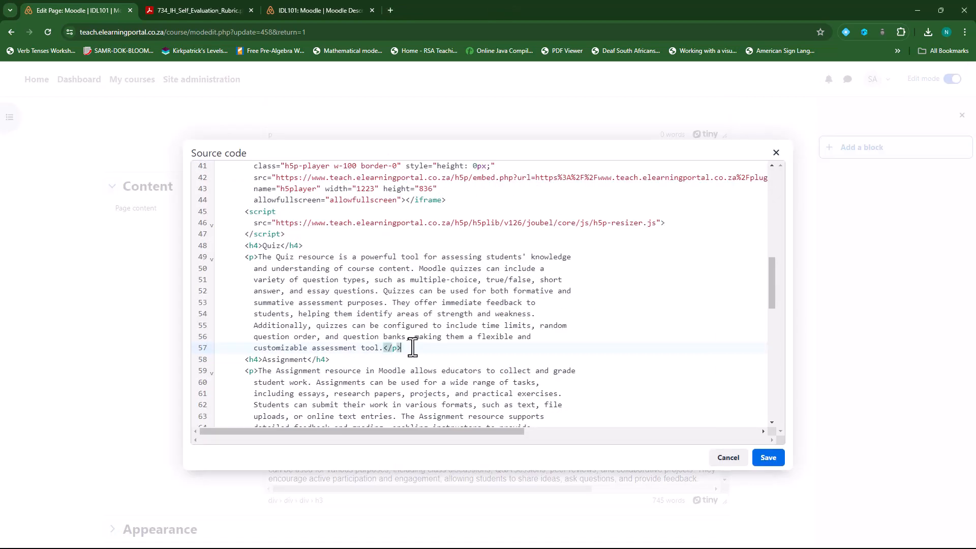
{"action": "key", "text": "Return"}
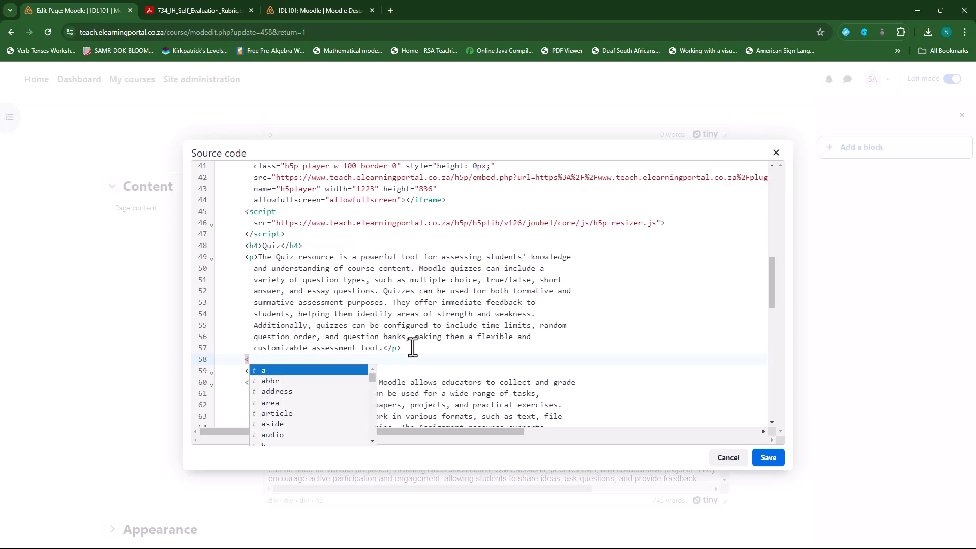
{"action": "type", "text": "<br>"}
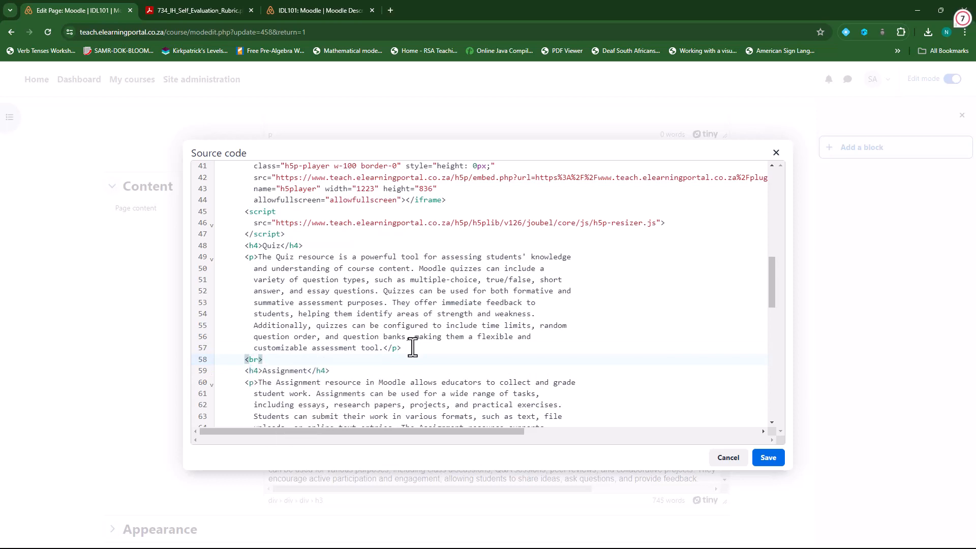
{"action": "key", "text": "Return"}
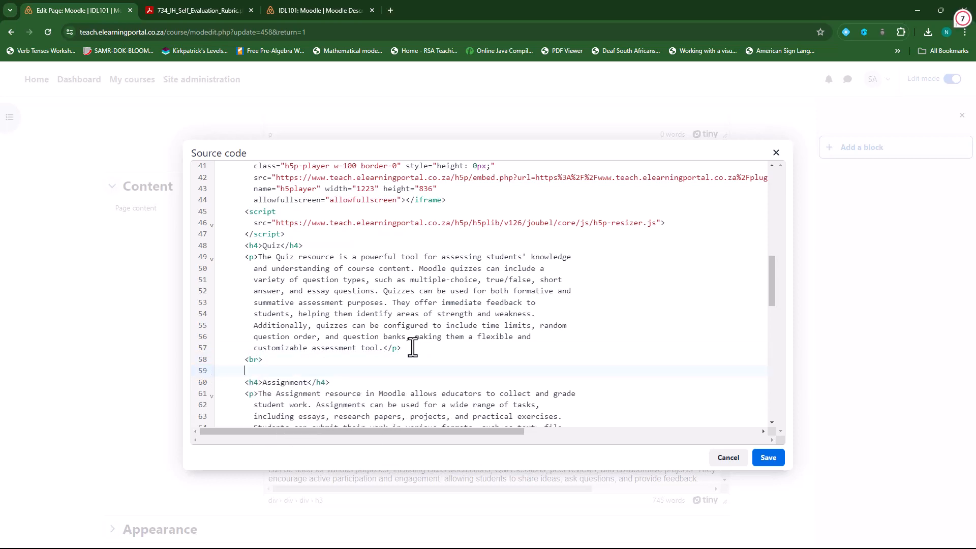
{"action": "key", "text": "ctrl+v"}
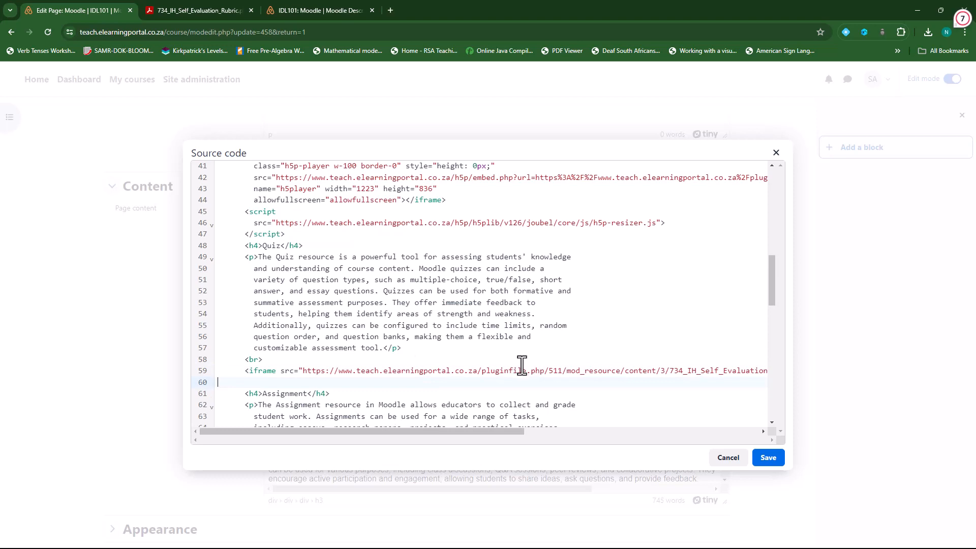
{"action": "left_click", "coordinate": [767, 457]}
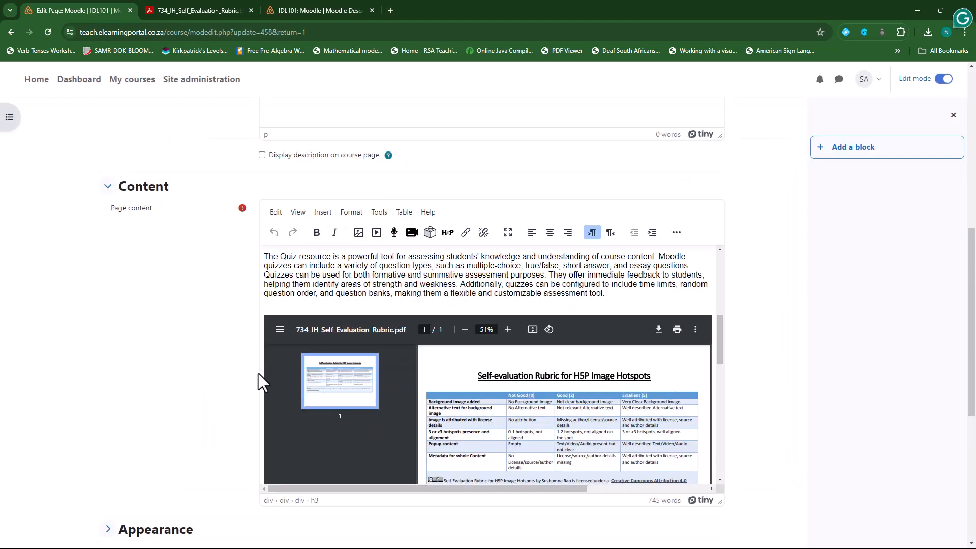
{"action": "scroll", "coordinate": [203, 371], "scroll_direction": "down", "scroll_amount": 6}
{"action": "left_click", "coordinate": [377, 416]}
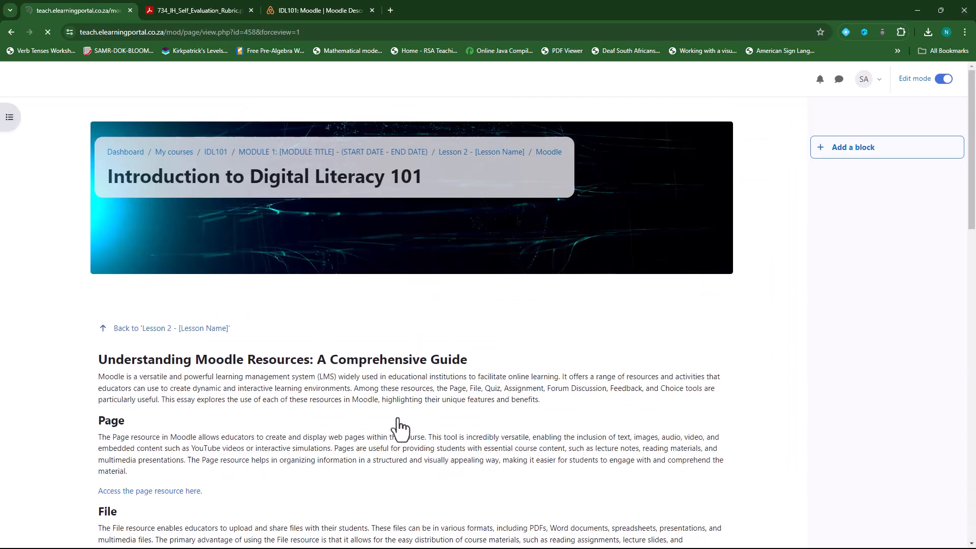
- Examine the embedded self-evaluation rubric PDF beneath the Quiz paragraph and the surrounding content of the displayed page
{"action": "scroll", "coordinate": [399, 404], "scroll_direction": "down", "scroll_amount": 3}
{"action": "scroll", "coordinate": [401, 403], "scroll_direction": "down", "scroll_amount": 12}
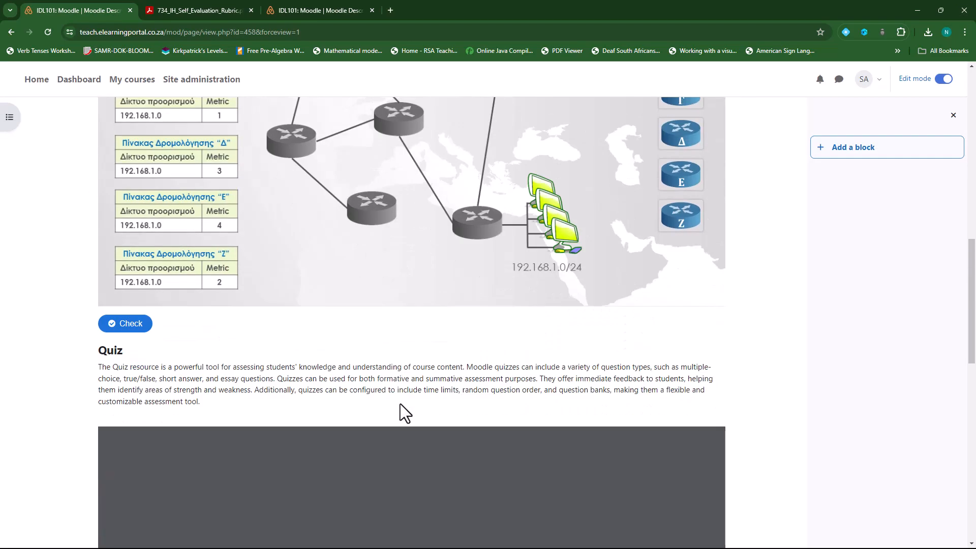
{"action": "scroll", "coordinate": [218, 255], "scroll_direction": "down", "scroll_amount": 2}
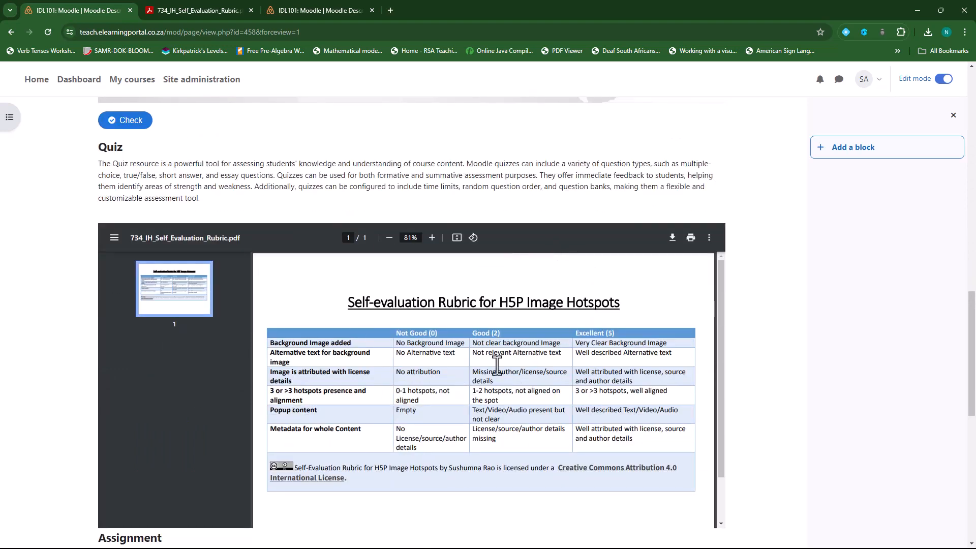
{"action": "scroll", "coordinate": [309, 235], "scroll_direction": "up", "scroll_amount": 1}
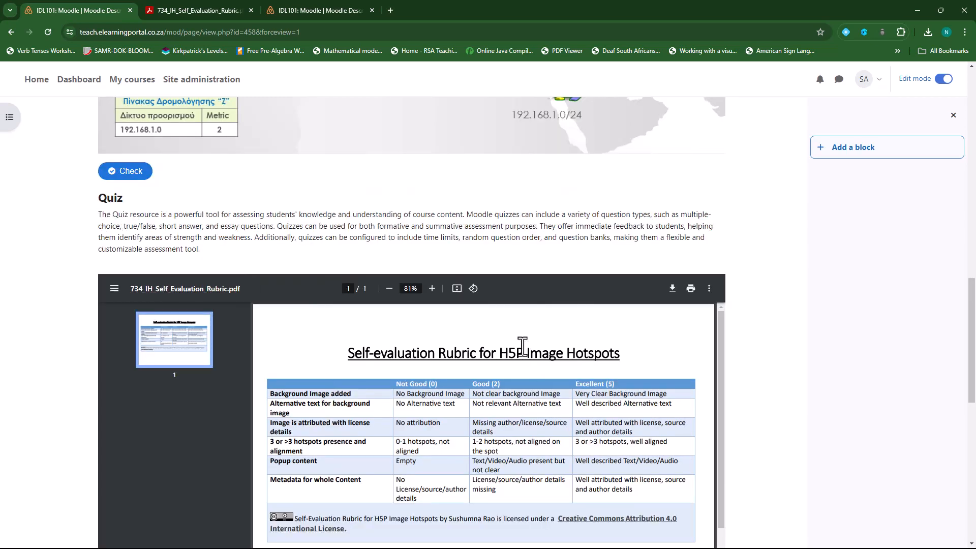
{"action": "scroll", "coordinate": [534, 413], "scroll_direction": "down", "scroll_amount": 1}
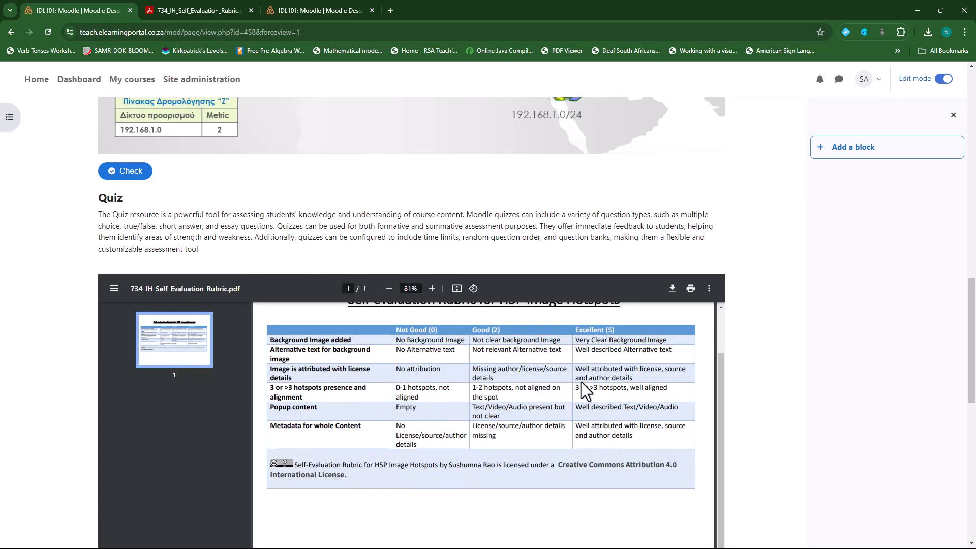
{"action": "scroll", "coordinate": [431, 430], "scroll_direction": "up", "scroll_amount": 1}
{"action": "scroll", "coordinate": [374, 420], "scroll_direction": "down", "scroll_amount": 1}
{"action": "scroll", "coordinate": [152, 387], "scroll_direction": "down", "scroll_amount": 4}
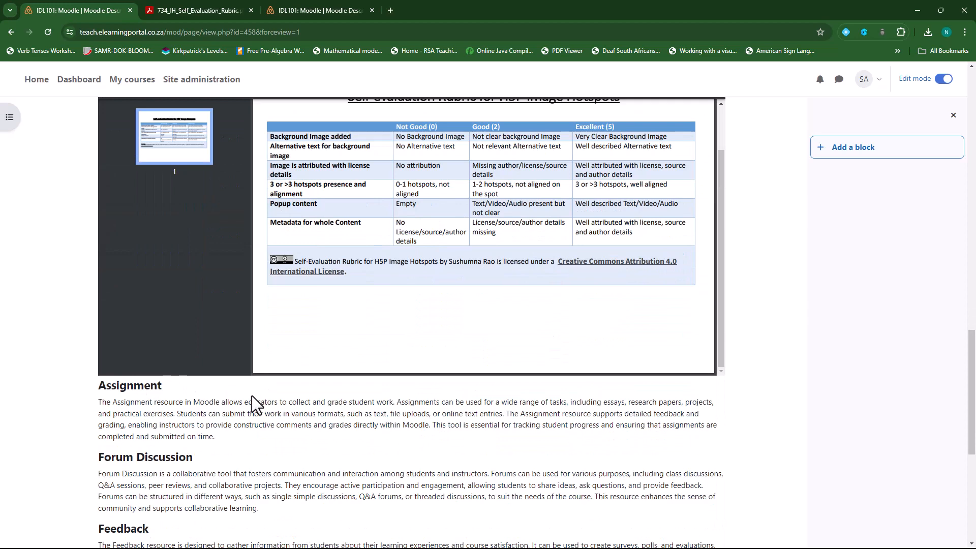
{"action": "scroll", "coordinate": [381, 443], "scroll_direction": "up", "scroll_amount": 2}
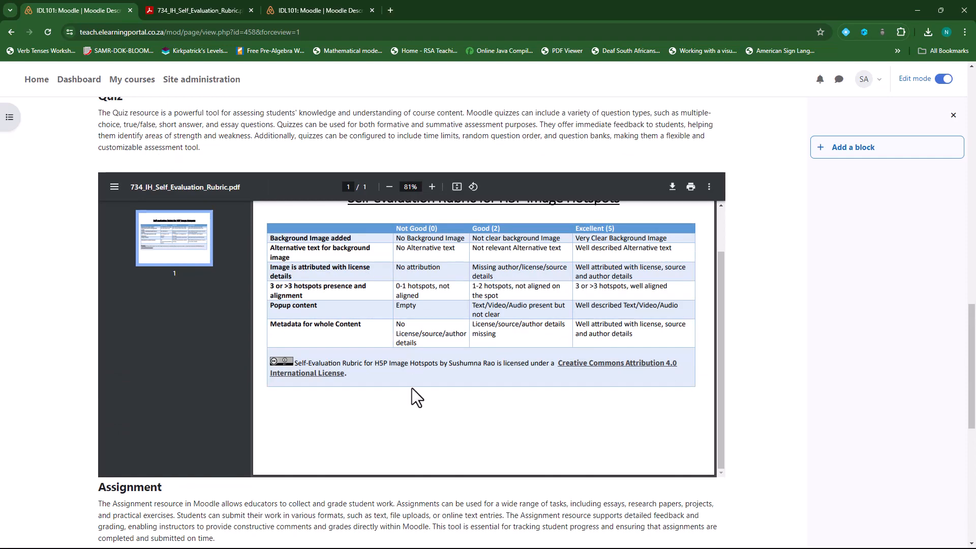
{"action": "scroll", "coordinate": [413, 388], "scroll_direction": "up", "scroll_amount": 1}
{"action": "scroll", "coordinate": [281, 195], "scroll_direction": "up", "scroll_amount": 15}
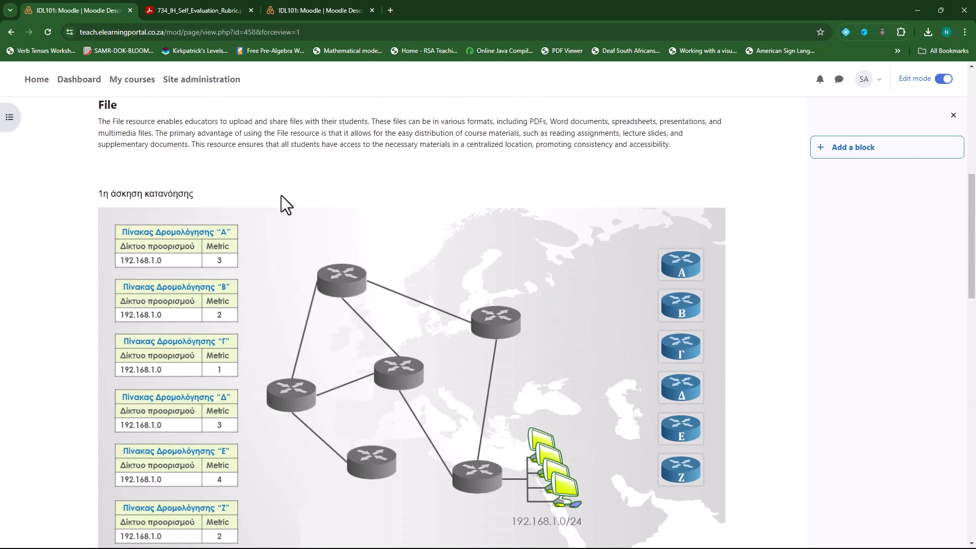
{"action": "scroll", "coordinate": [282, 195], "scroll_direction": "up", "scroll_amount": 2}
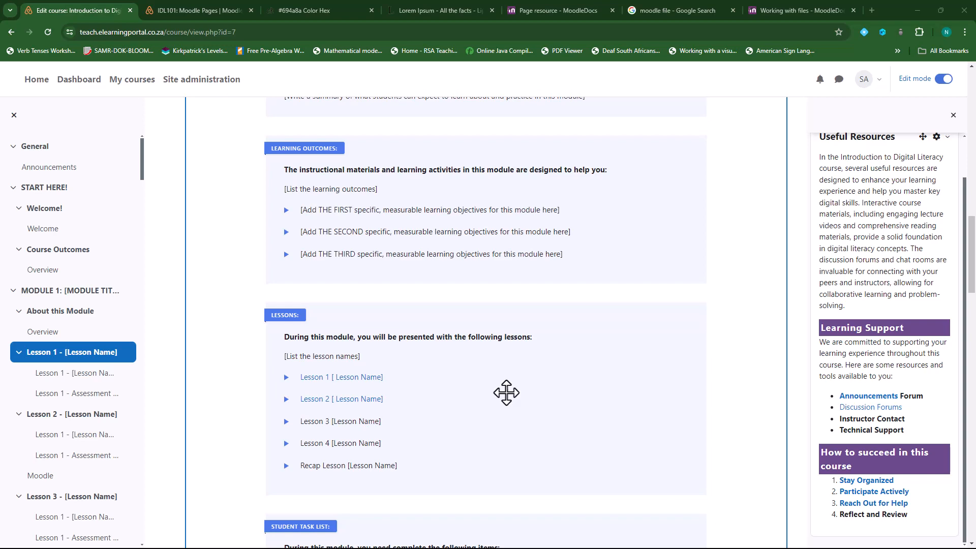
- Look over the Module 1 overview and its lesson sections on the course page
{"action": "scroll", "coordinate": [510, 402], "scroll_direction": "down", "scroll_amount": 12}
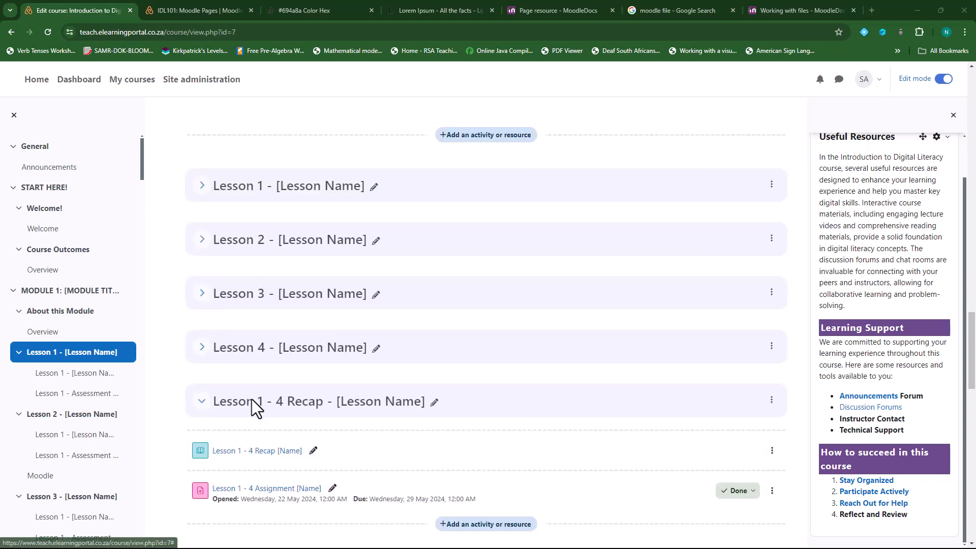
{"action": "scroll", "coordinate": [432, 416], "scroll_direction": "up", "scroll_amount": 2}
{"action": "scroll", "coordinate": [440, 412], "scroll_direction": "up", "scroll_amount": 2}
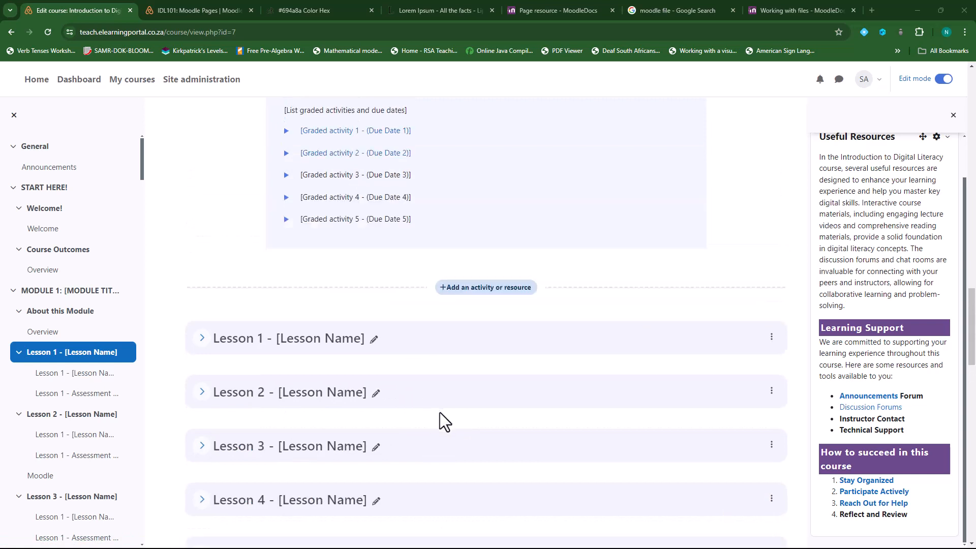